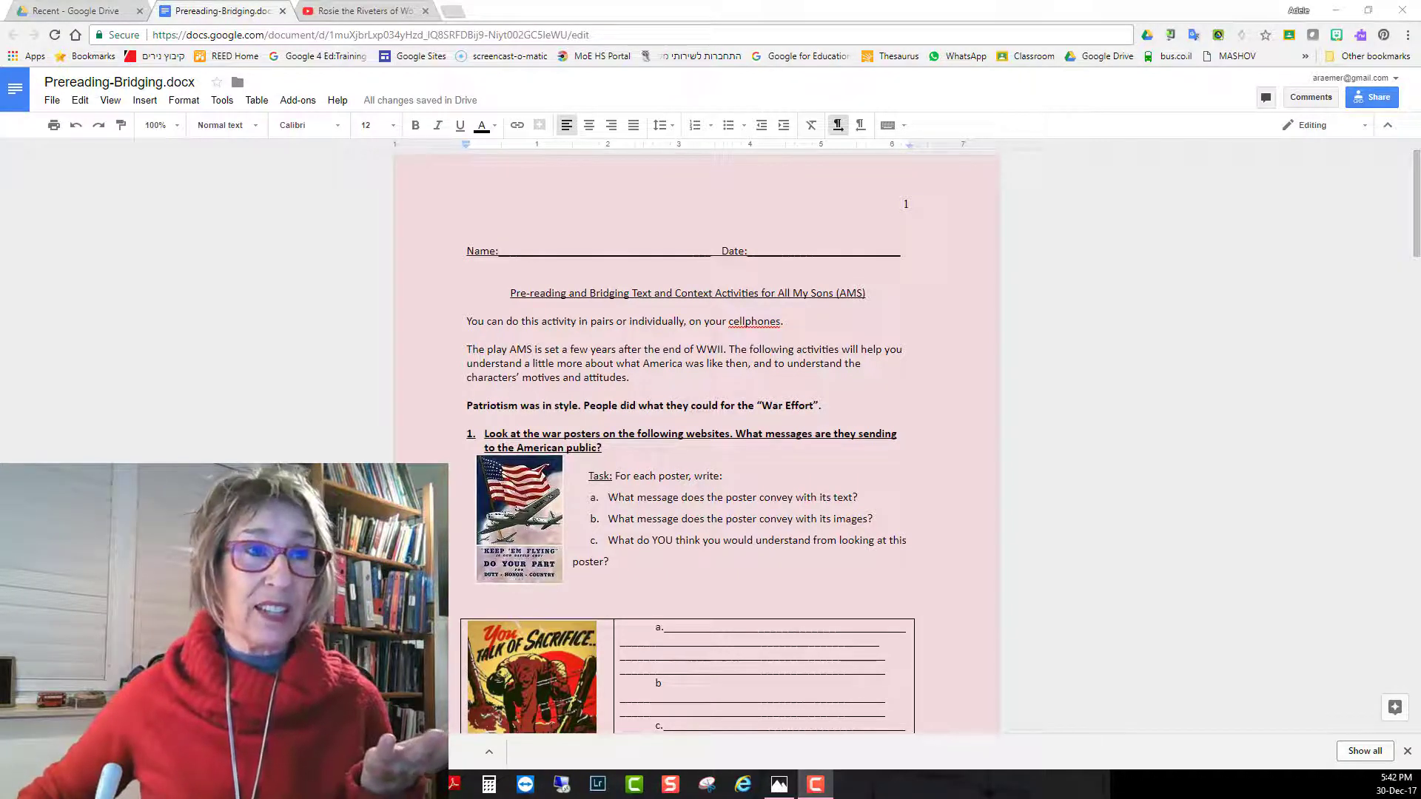
Review the All My Sons pre-reading worksheet, examining the war poster tasks, the poster tables and the start of the song activity
{"action": "scroll", "coordinate": [1151, 673], "scroll_direction": "down", "scroll_amount": 10}
{"action": "scroll", "coordinate": [868, 558], "scroll_direction": "up", "scroll_amount": 10}
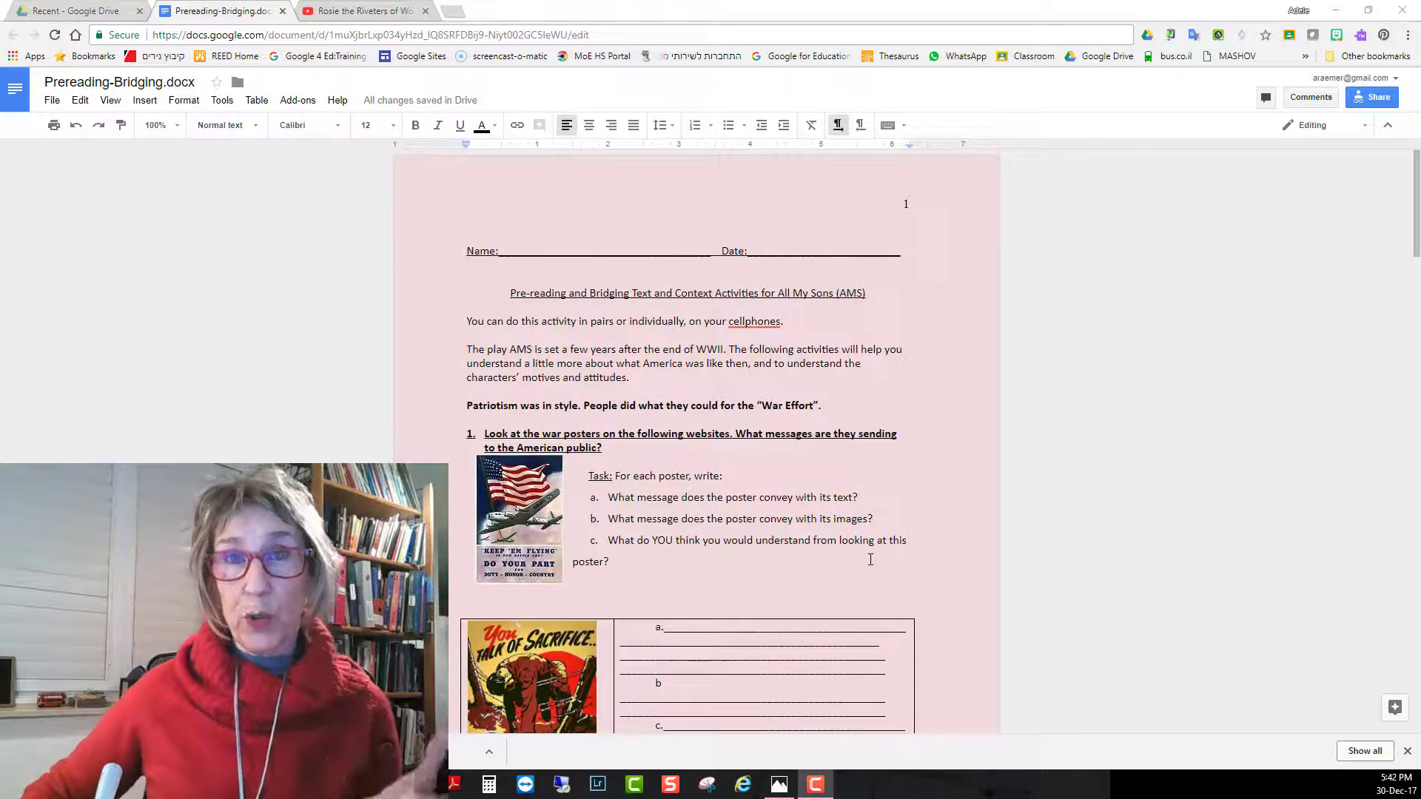
{"action": "left_click", "coordinate": [610, 408]}
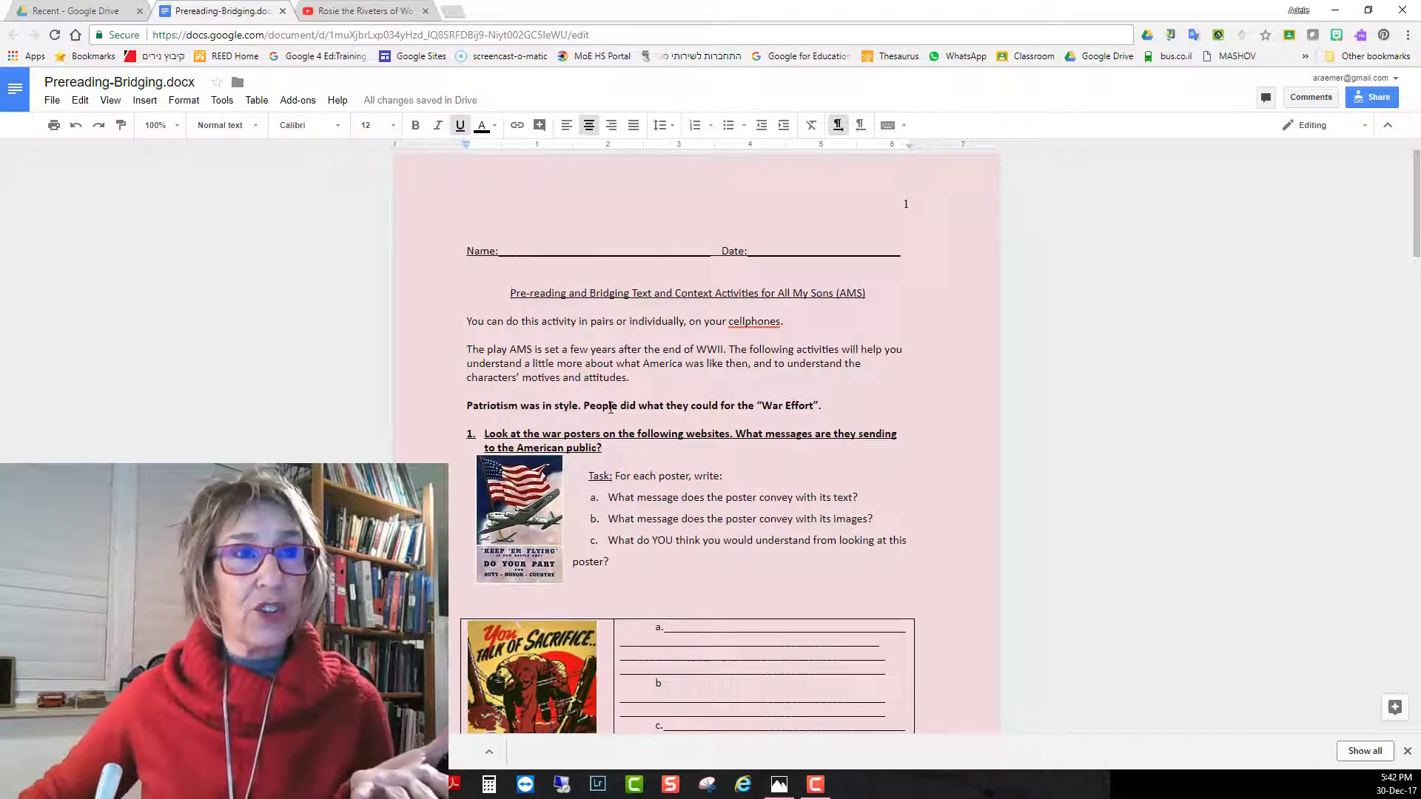
{"action": "scroll", "coordinate": [610, 407], "scroll_direction": "down", "scroll_amount": 9}
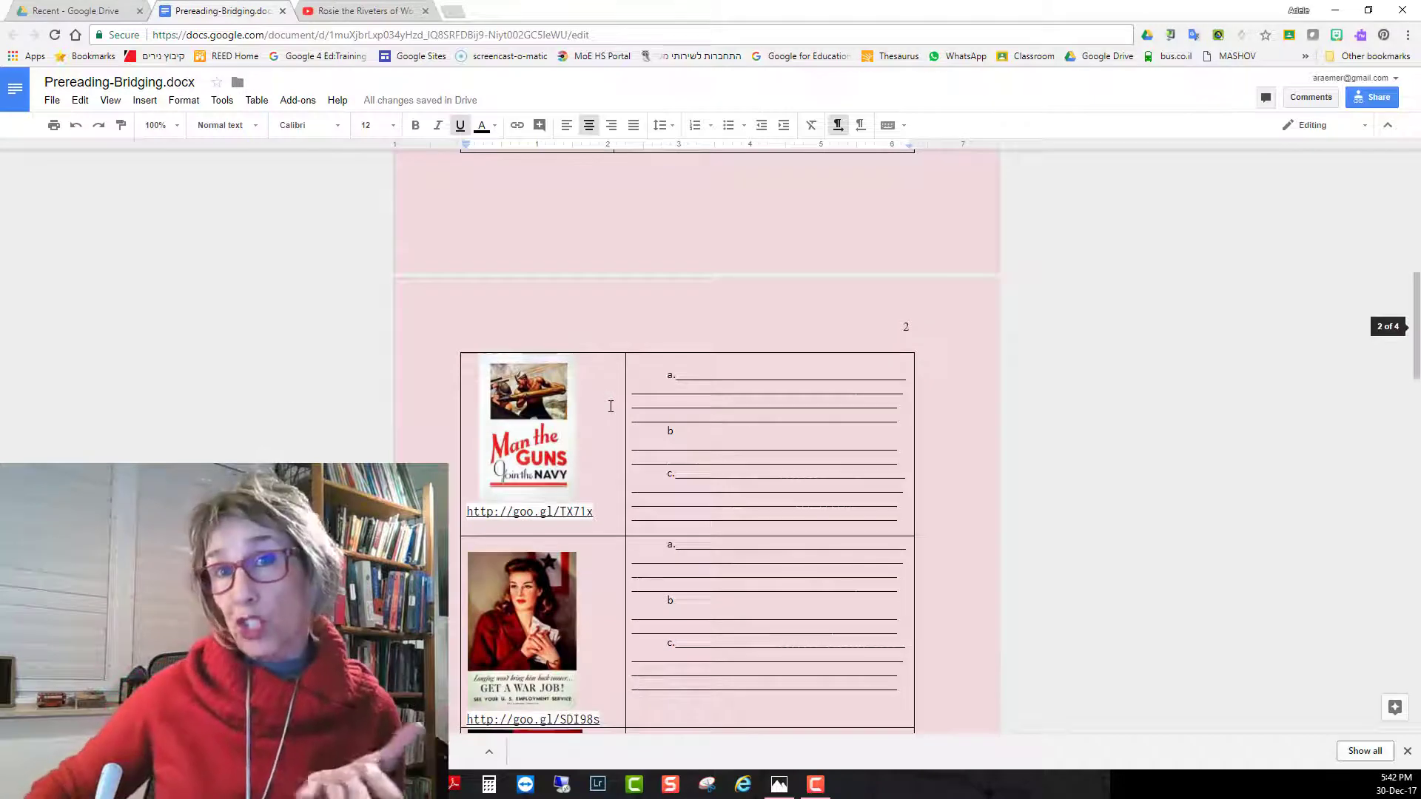
{"action": "scroll", "coordinate": [610, 406], "scroll_direction": "down", "scroll_amount": 7}
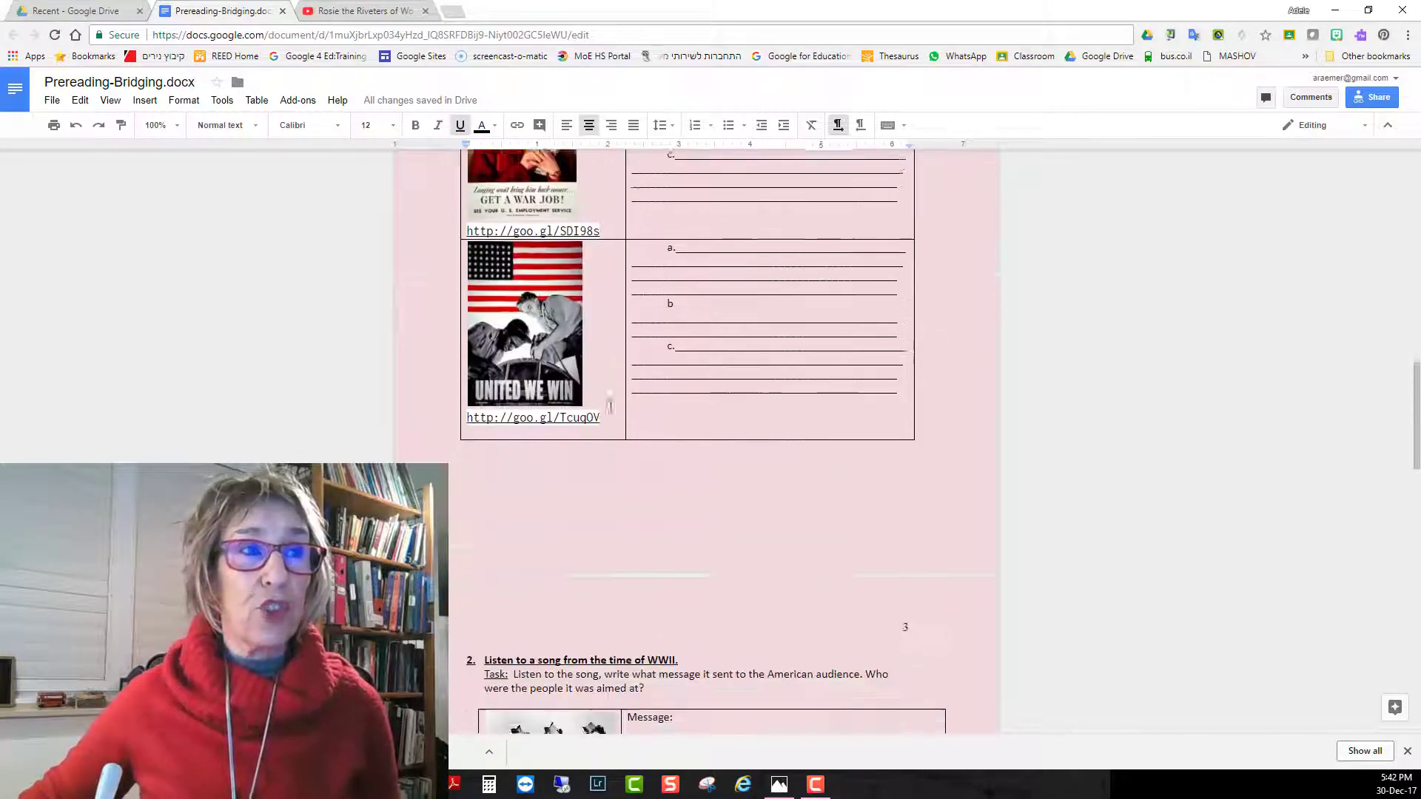
{"action": "scroll", "coordinate": [611, 406], "scroll_direction": "down", "scroll_amount": 1}
{"action": "left_click", "coordinate": [693, 245]}
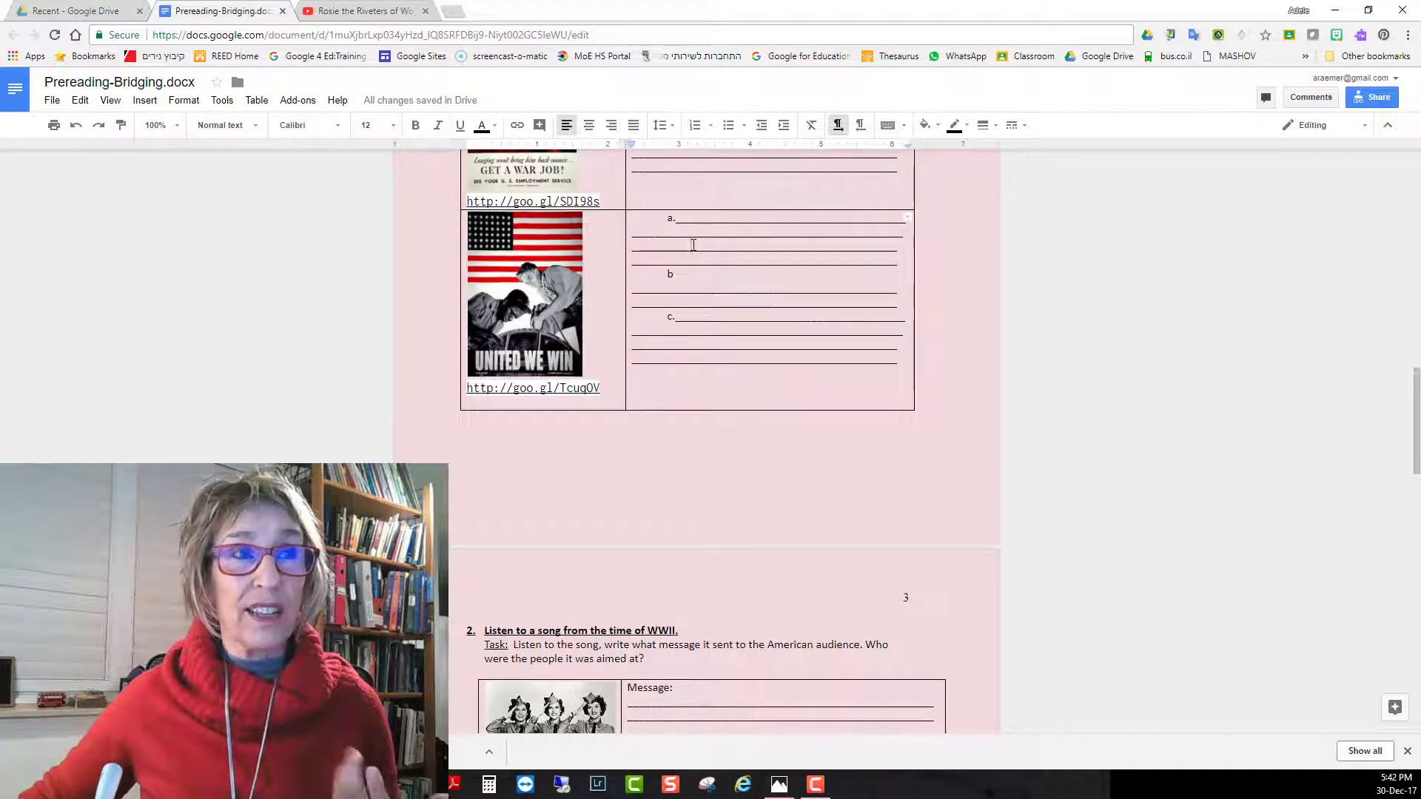
{"action": "scroll", "coordinate": [731, 447], "scroll_direction": "up", "scroll_amount": 10}
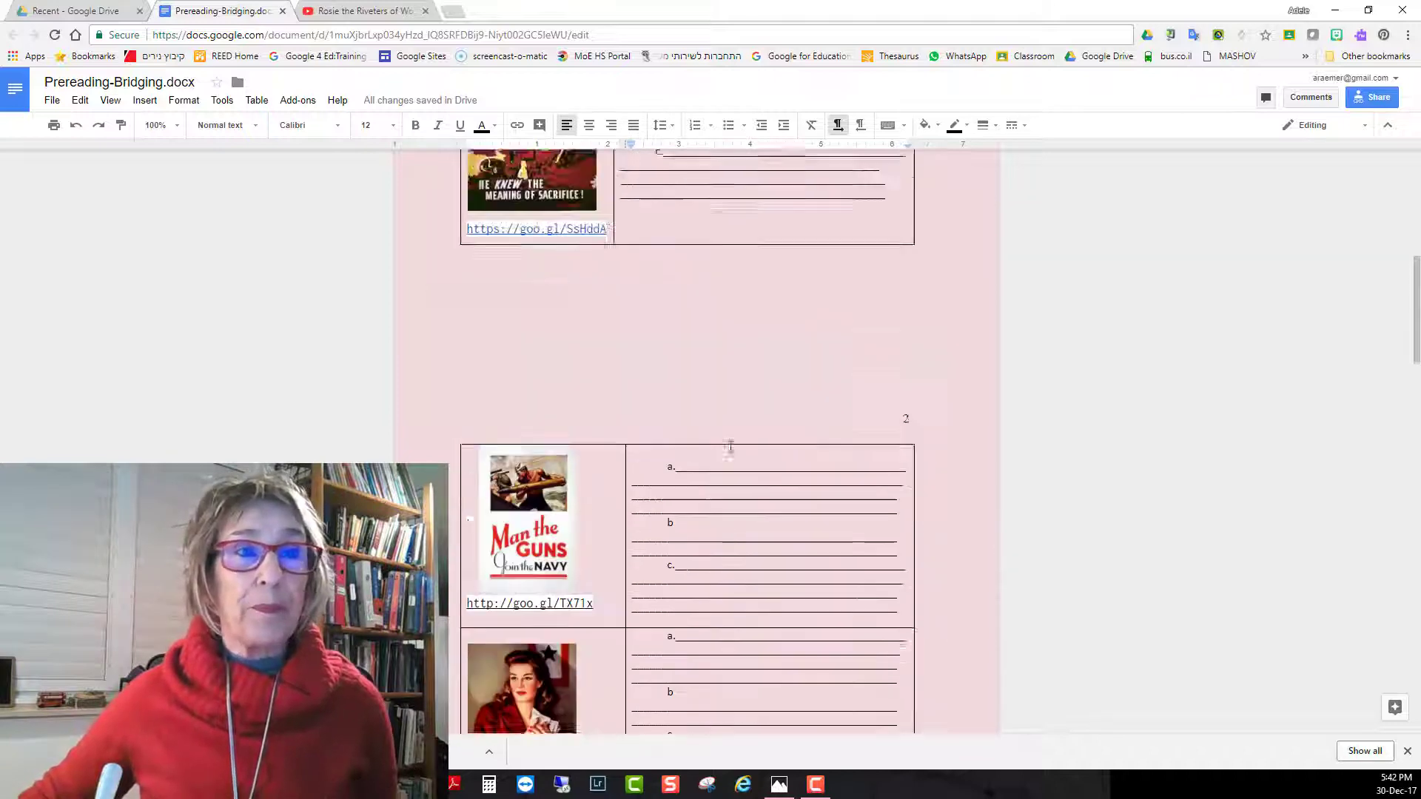
{"action": "scroll", "coordinate": [730, 447], "scroll_direction": "up", "scroll_amount": 5}
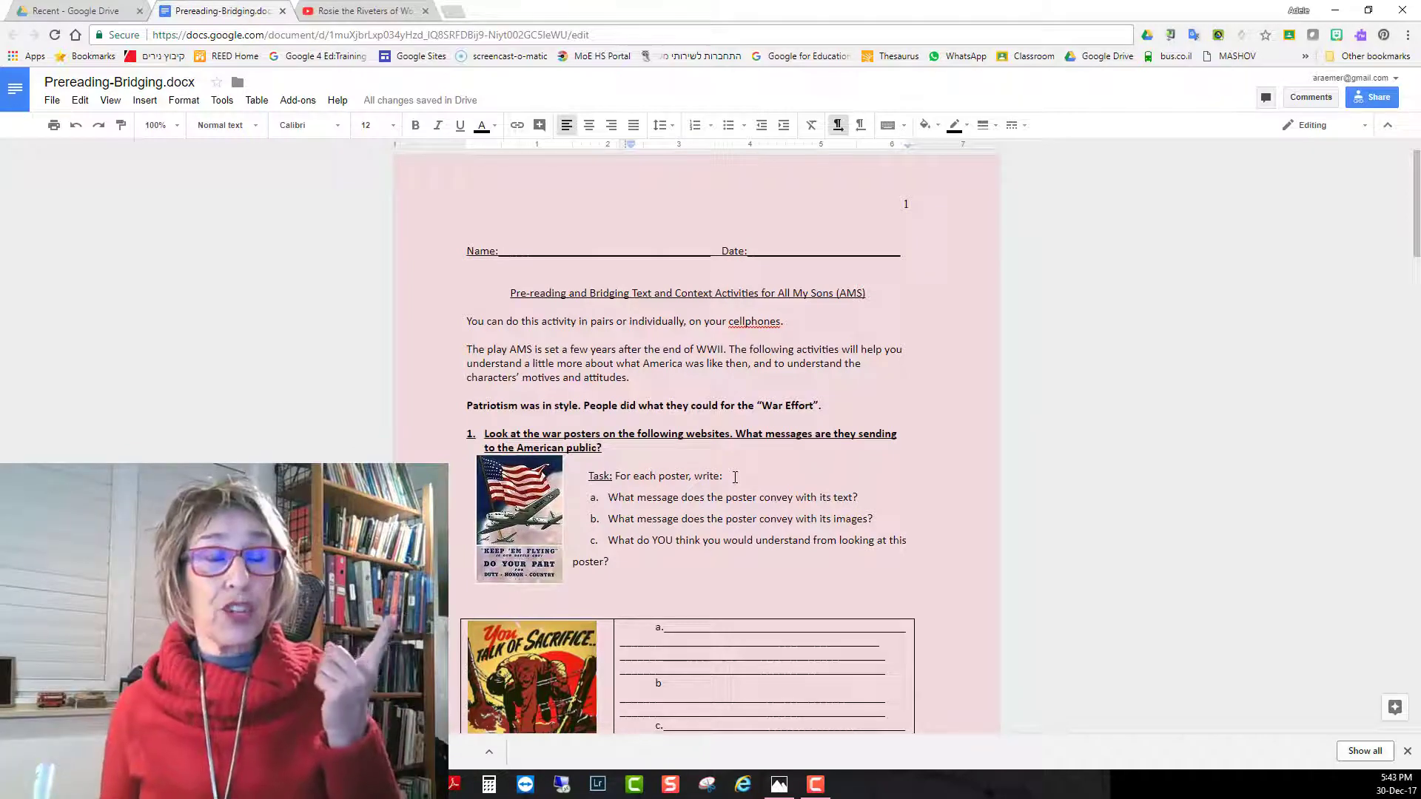
{"action": "scroll", "coordinate": [735, 476], "scroll_direction": "down", "scroll_amount": 3}
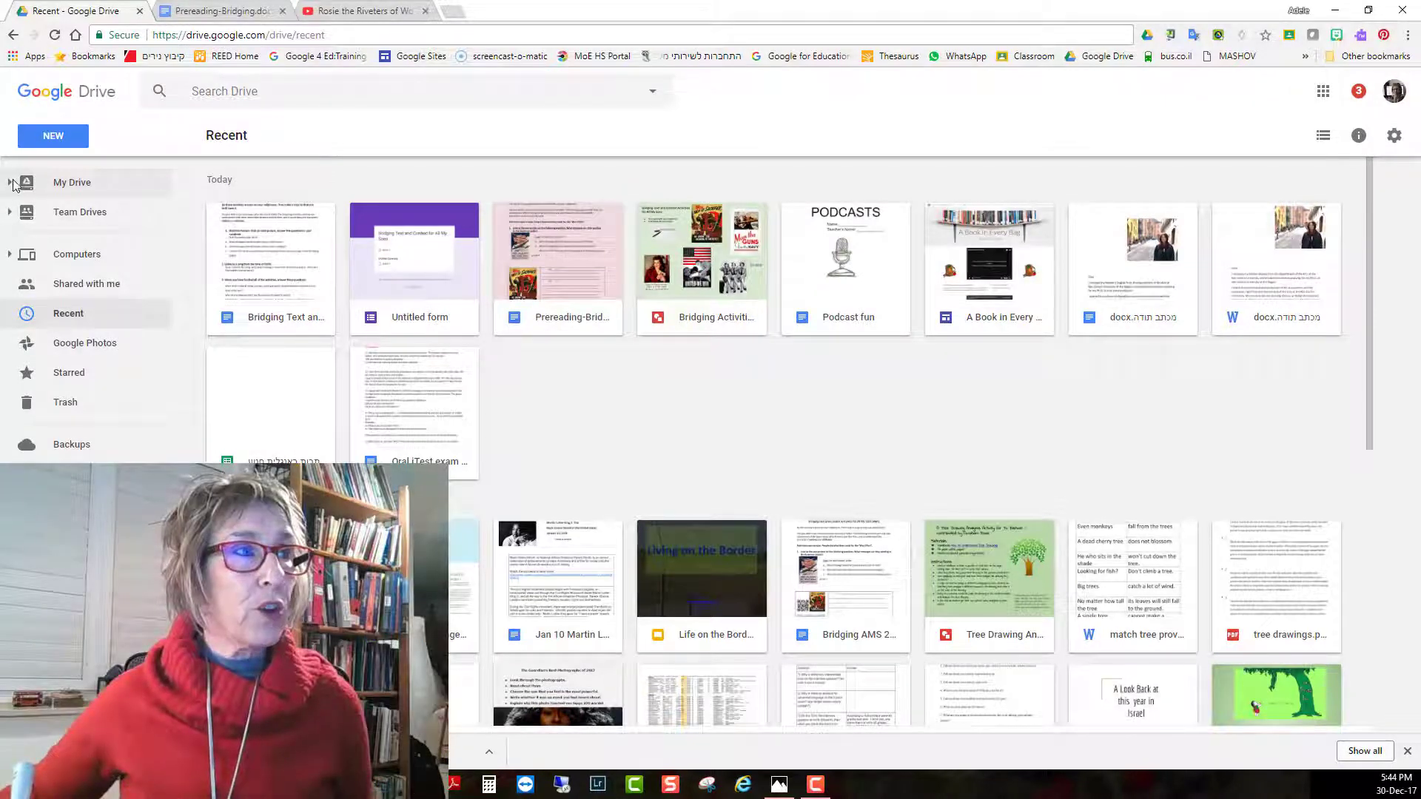
In Google Drive, open the All My Sons folder inside 1. Classes and schoolwork > 2017-2018
{"action": "left_click", "coordinate": [13, 184]}
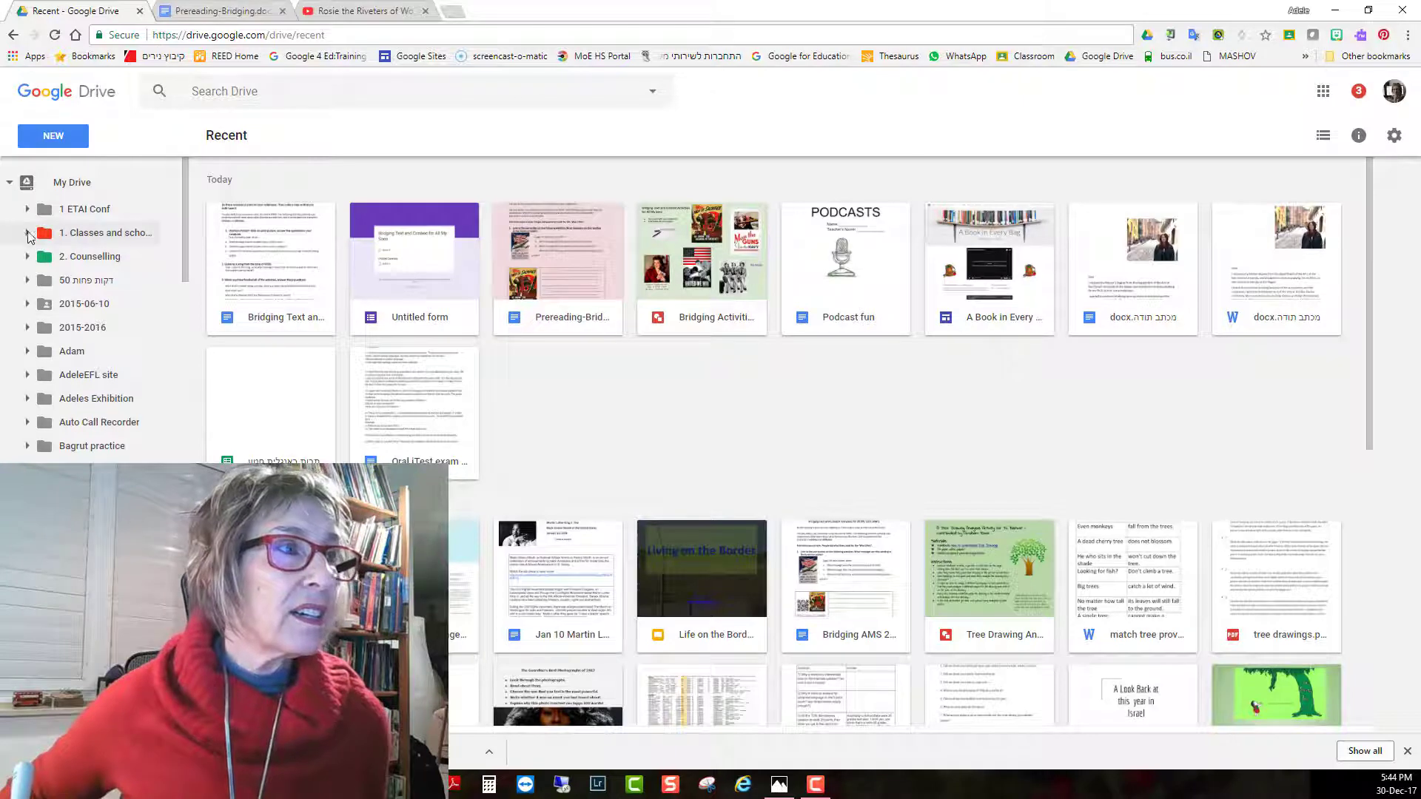
{"action": "left_click", "coordinate": [27, 233]}
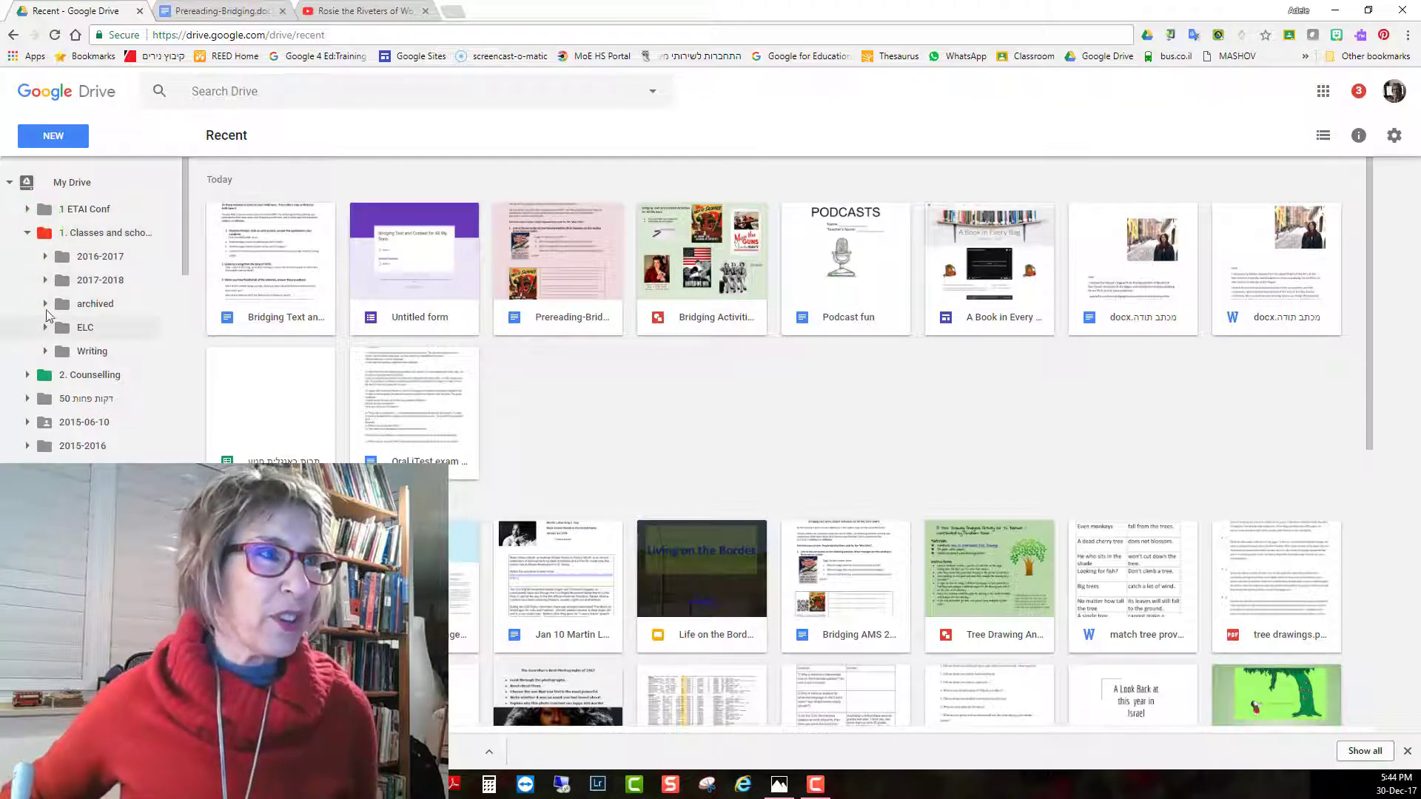
{"action": "left_click", "coordinate": [45, 280]}
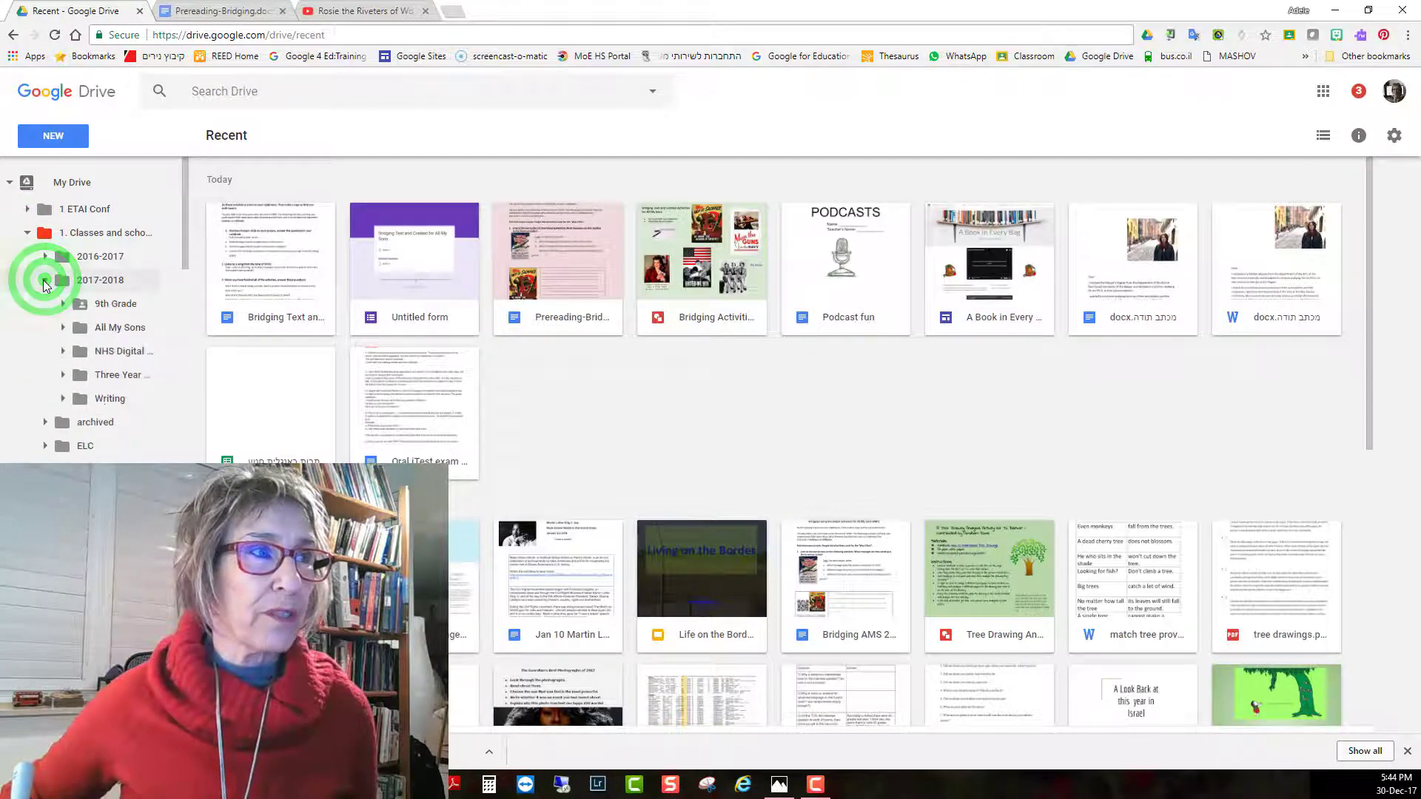
{"action": "left_click", "coordinate": [93, 329]}
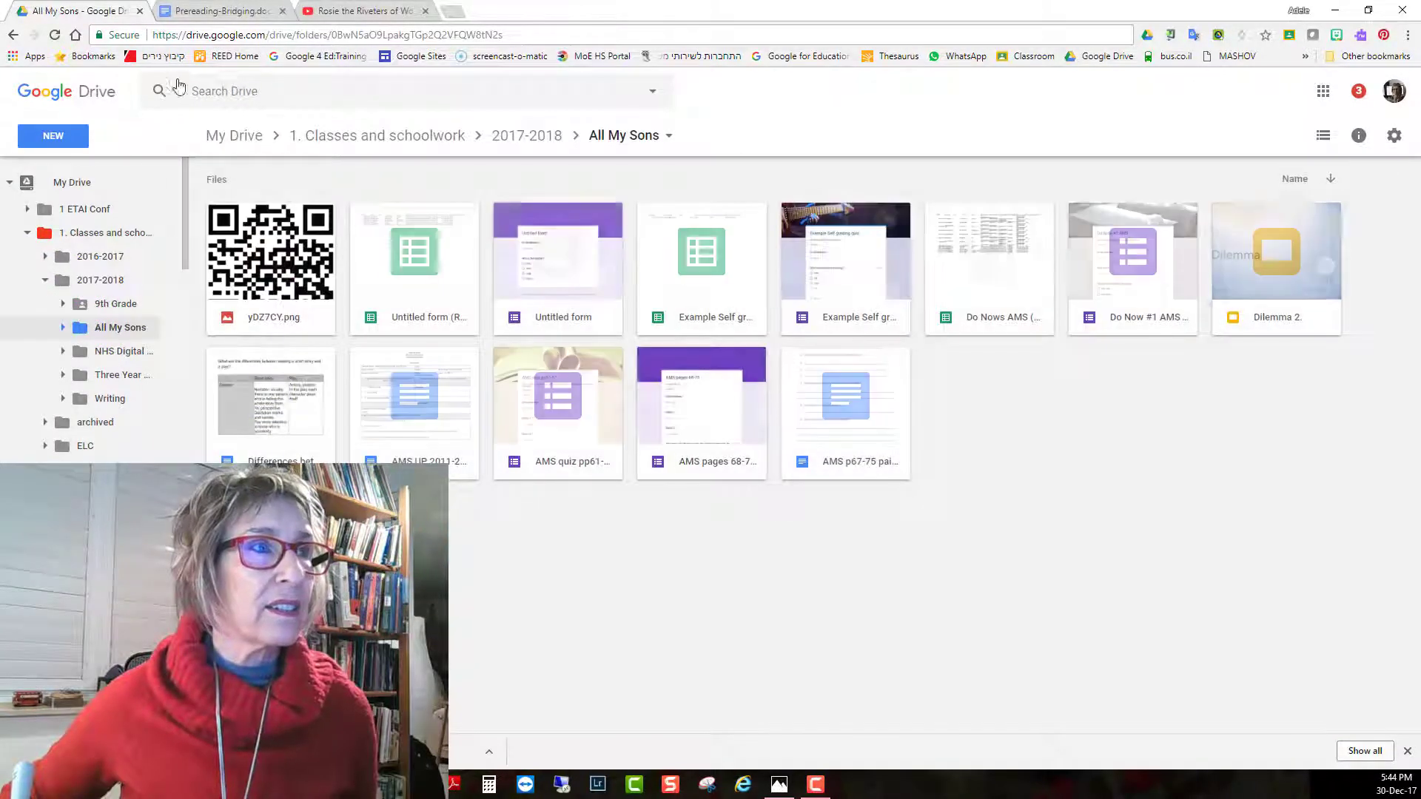
Create a new blank Google Form in the All My Sons folder
{"action": "left_click", "coordinate": [74, 137]}
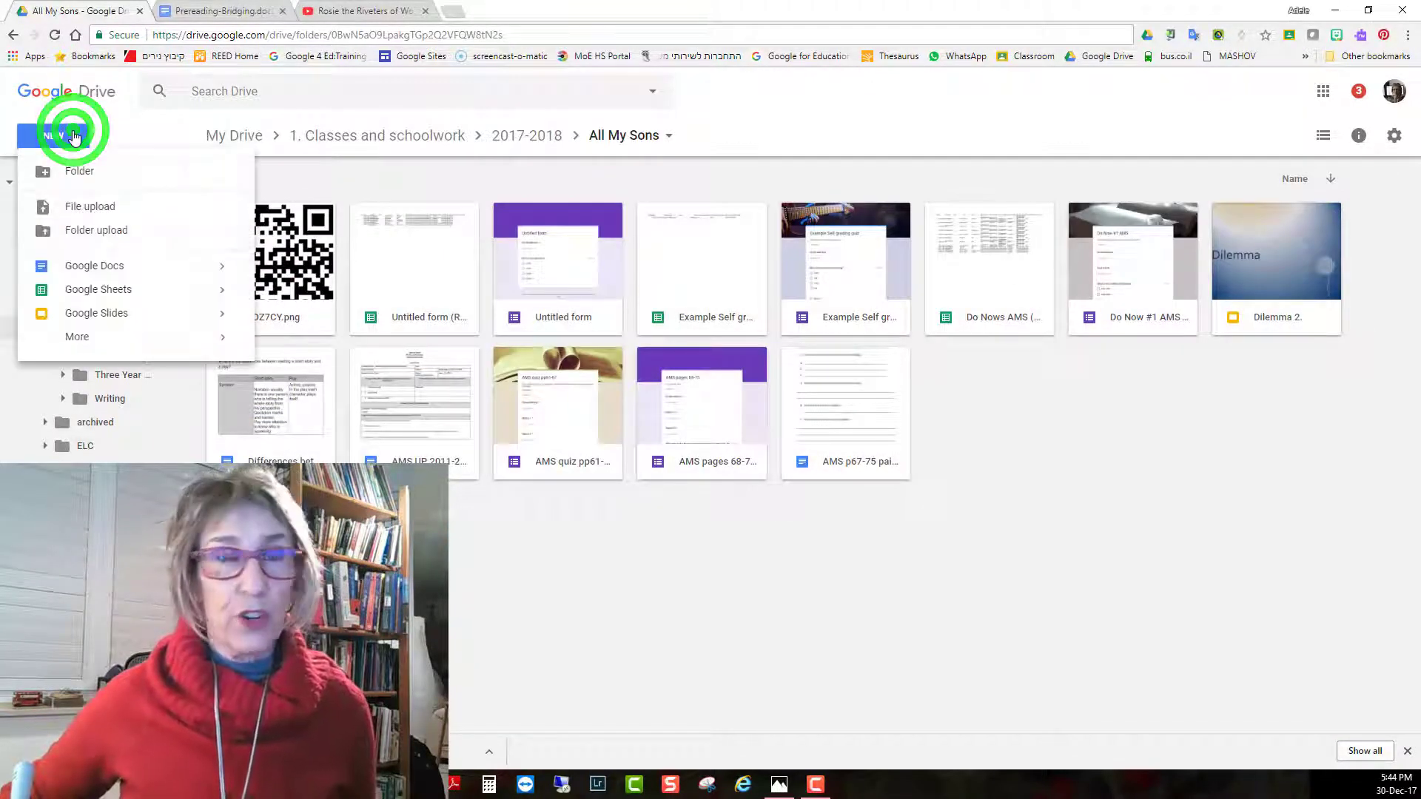
{"action": "mouse_move", "coordinate": [129, 336]}
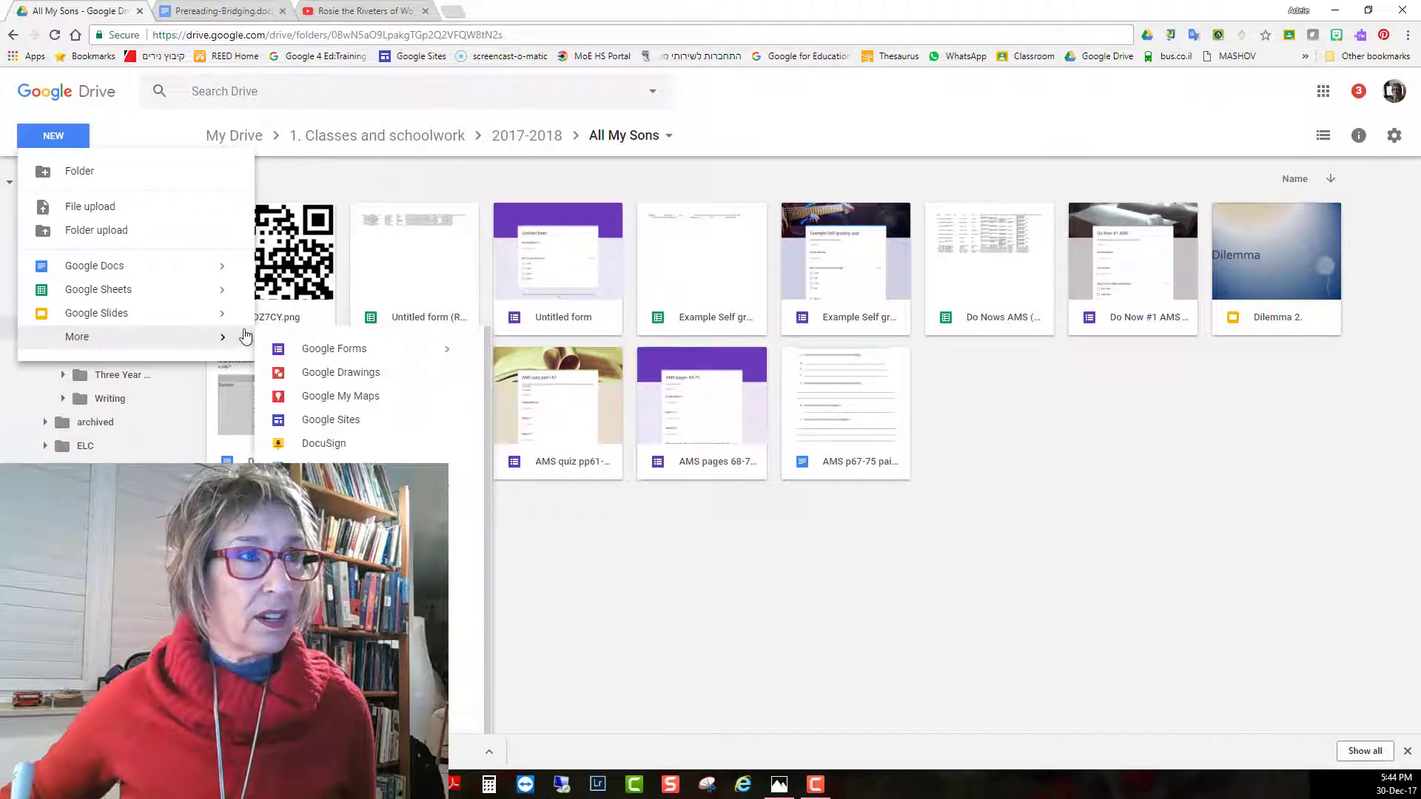
{"action": "left_click", "coordinate": [336, 355]}
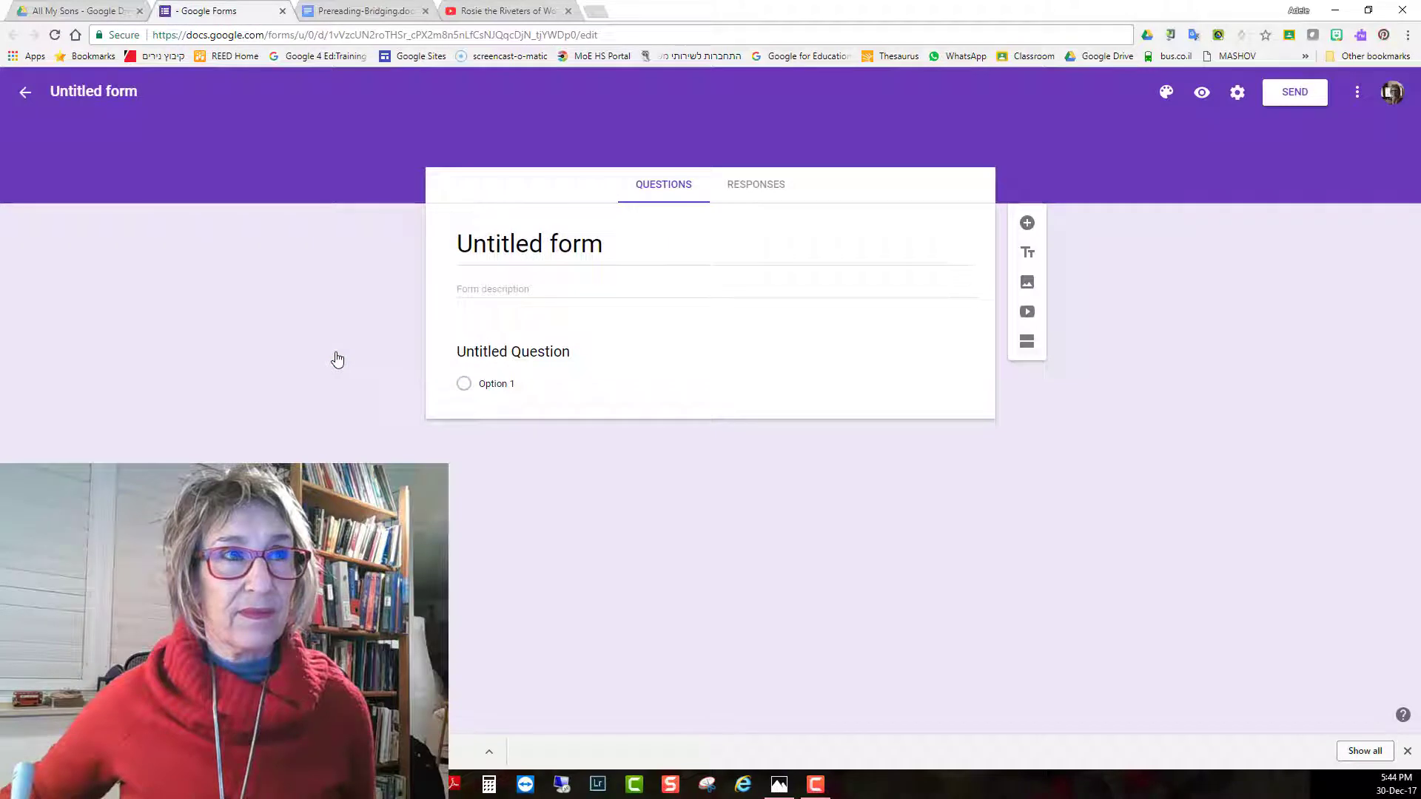
Title the form "AMS Bridging Text and Context" and describe the pair work on cellphones, copying instruction, and the play's post-WWII setting and activities' purpose
{"action": "left_click", "coordinate": [484, 246]}
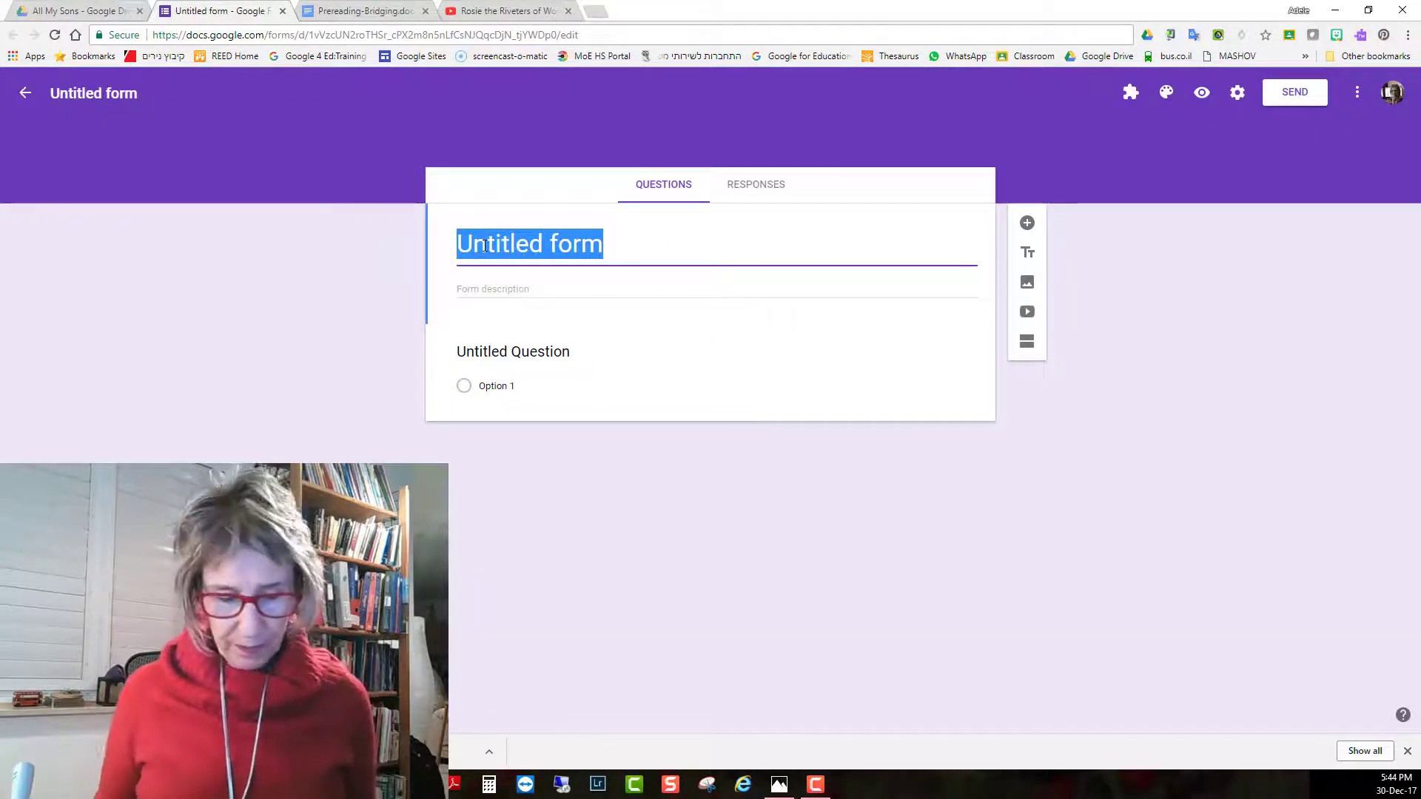
{"action": "type", "text": "AMS Bridging Text and Context"}
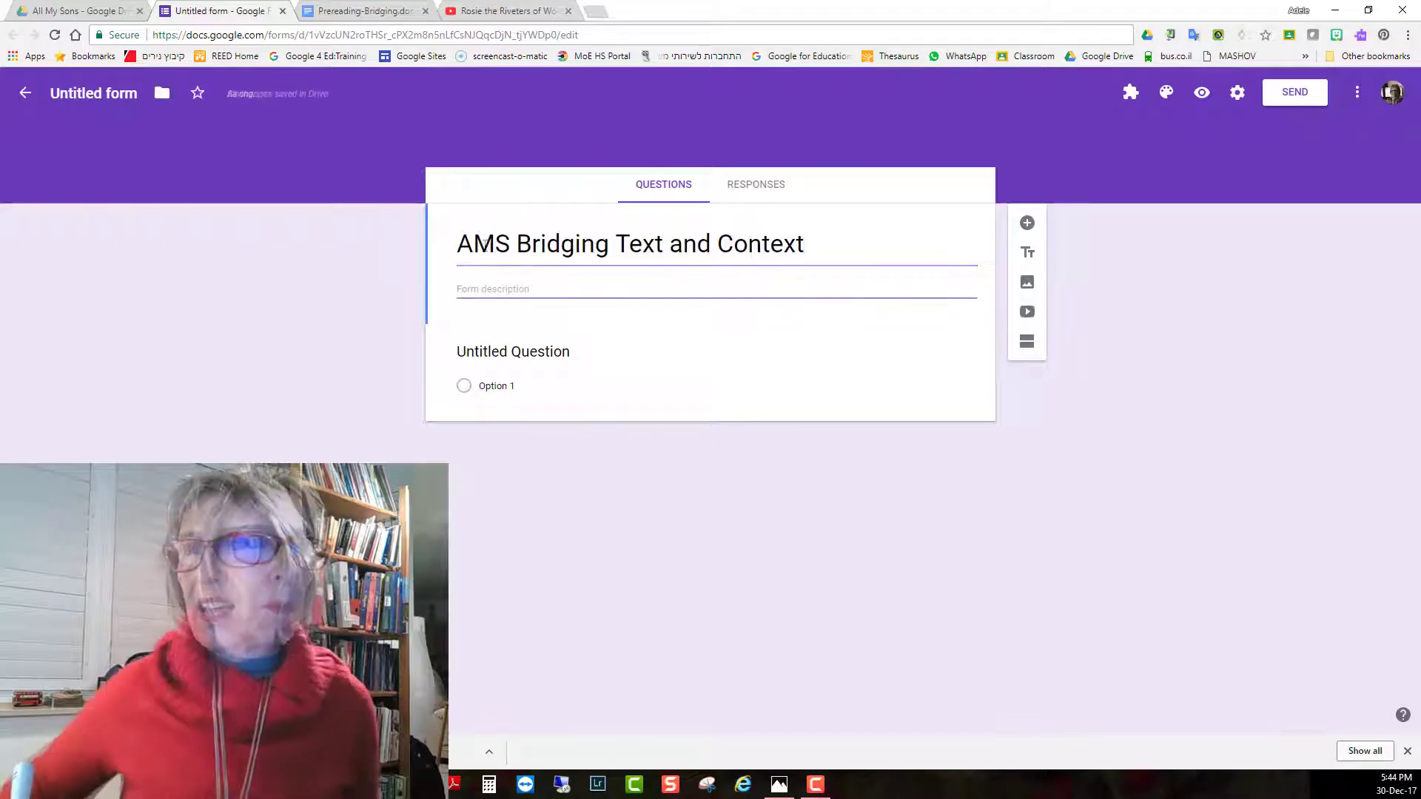
{"action": "key", "text": "Tab"}
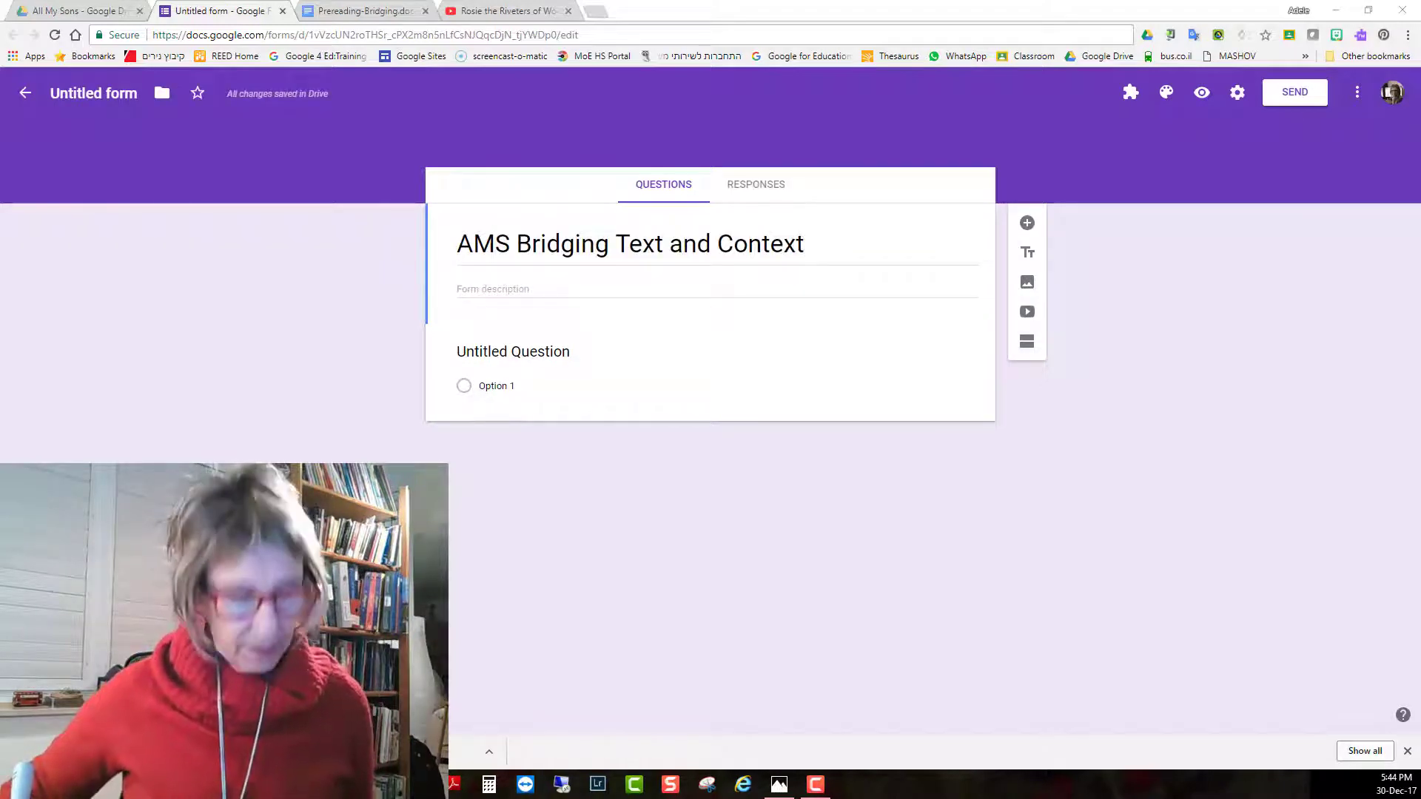
{"action": "type", "text": "Do these activities in pairs on your cellphones. Then make a copy so that you both have it.  The play AMS is set a few years after the end of WWII. The following activities will help you understand a little more about what America was like then, and to understand the characters’ motives and attitudes."}
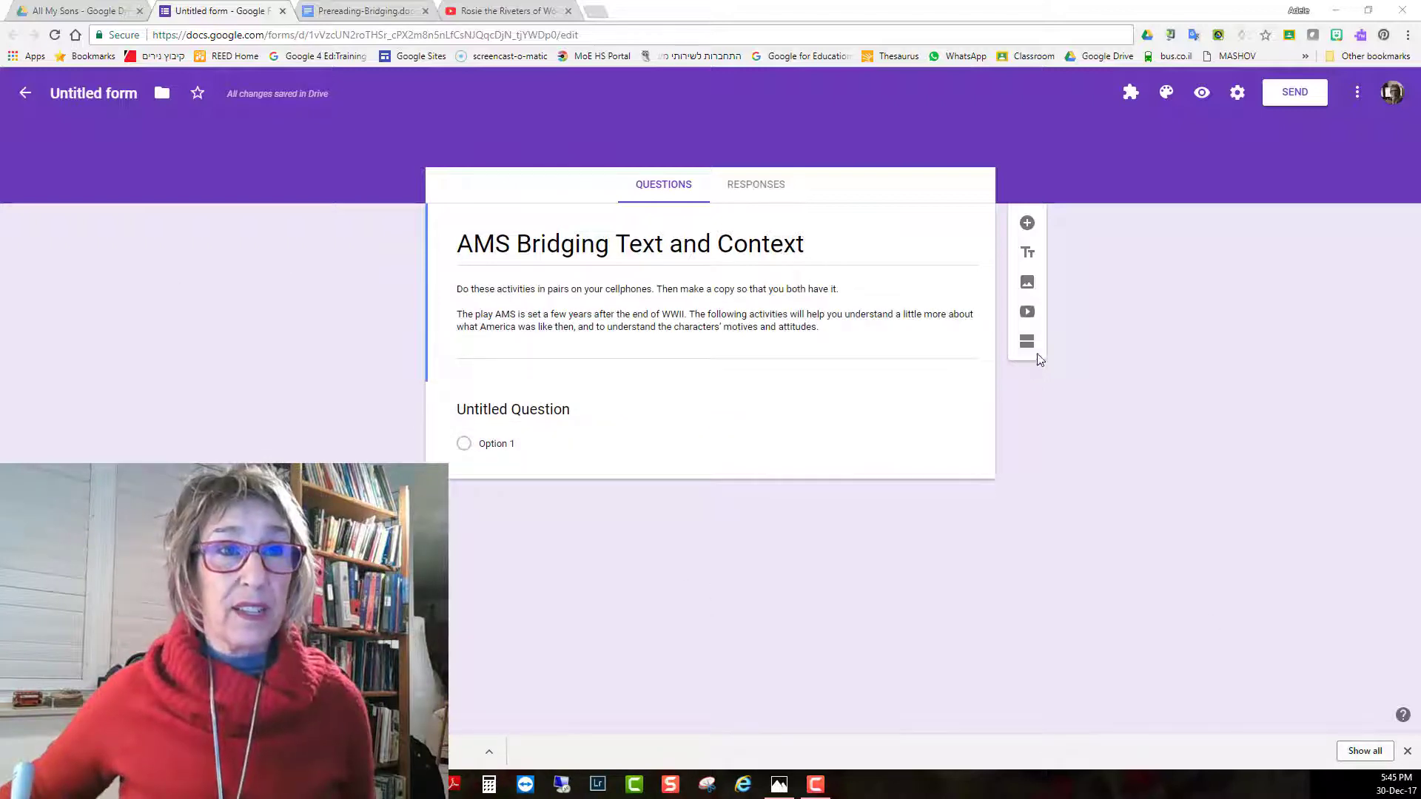
Add a section titled "Wartime Posters" with the description "Click on each picture, answer the questions in your notebook."
{"action": "left_click", "coordinate": [1025, 345]}
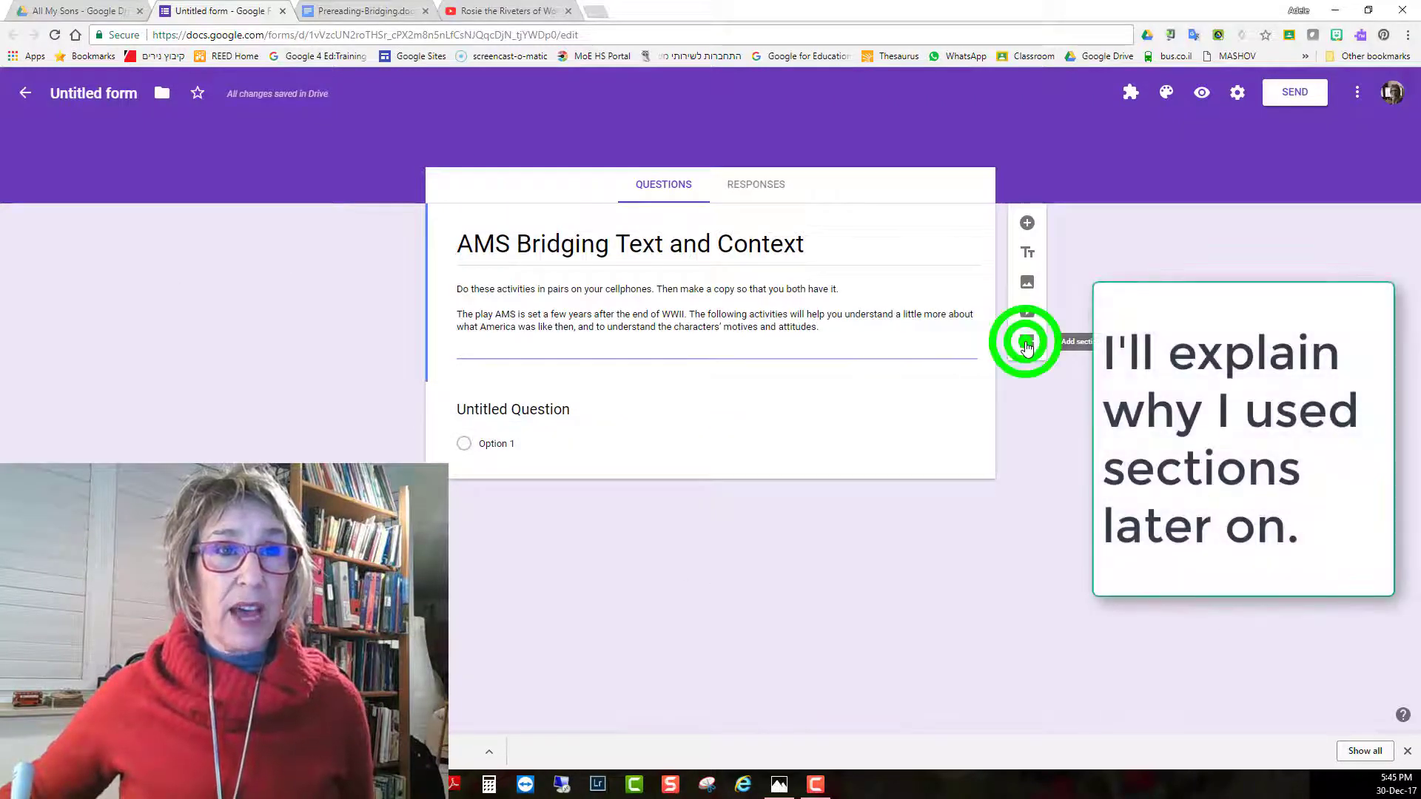
{"action": "left_click", "coordinate": [476, 551]}
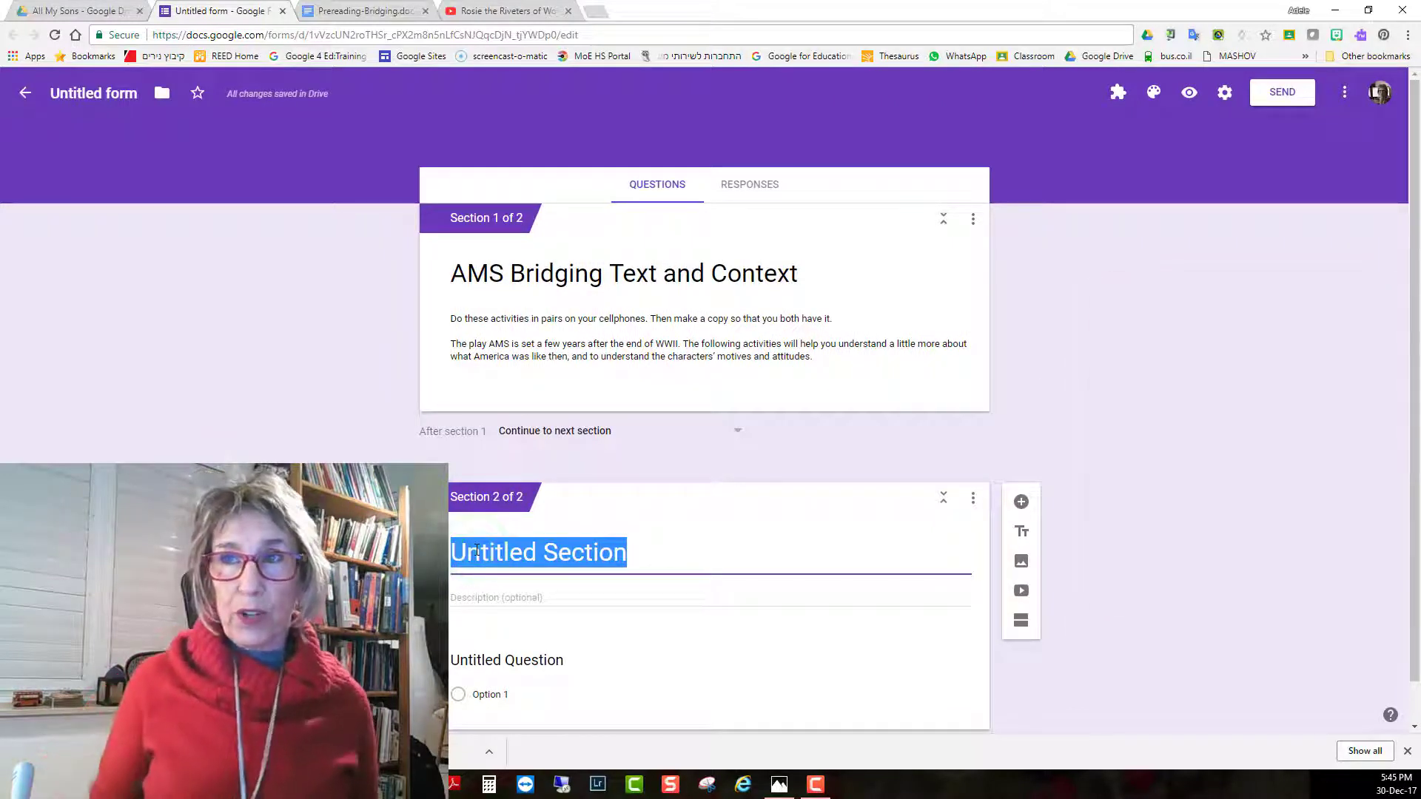
{"action": "type", "text": "W"}
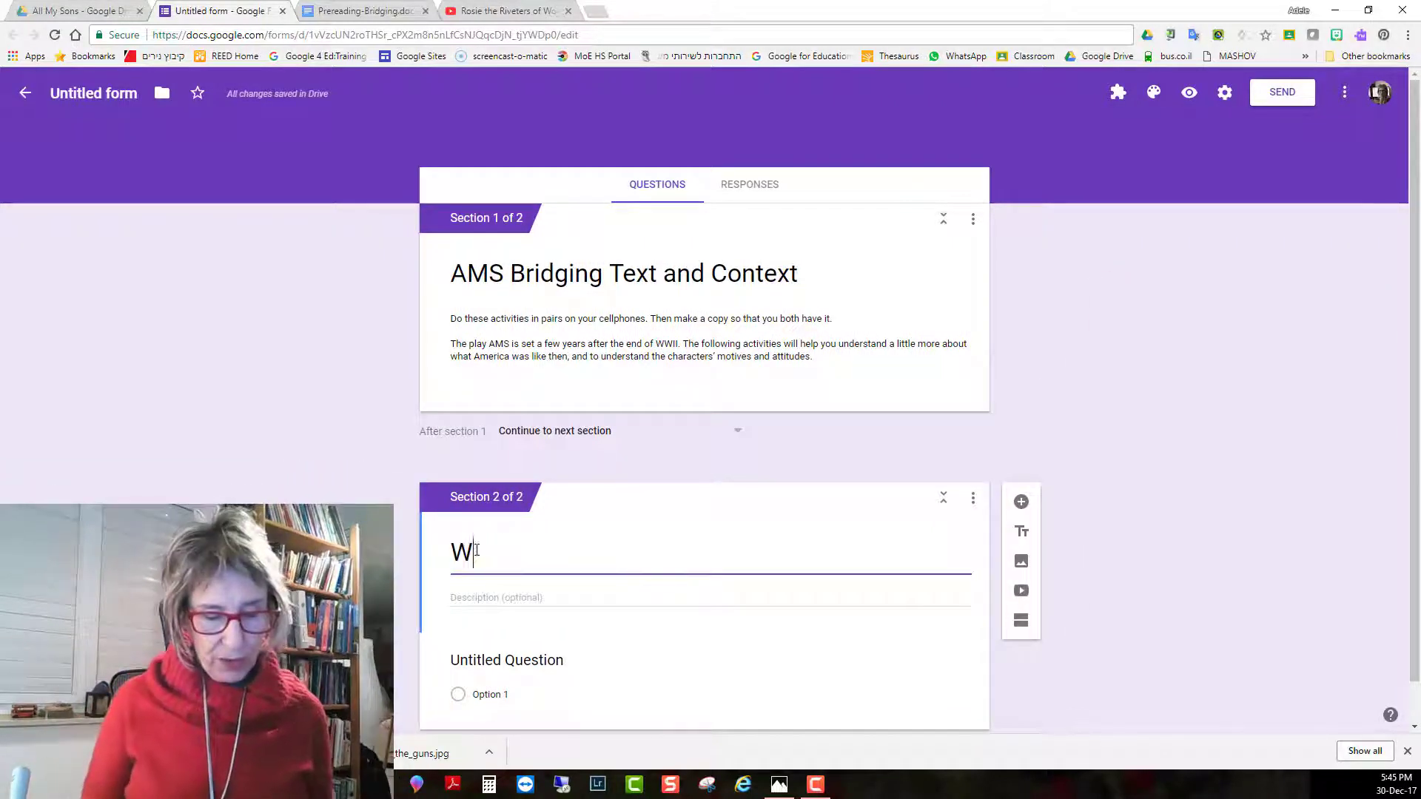
{"action": "type", "text": "artime Poste"}
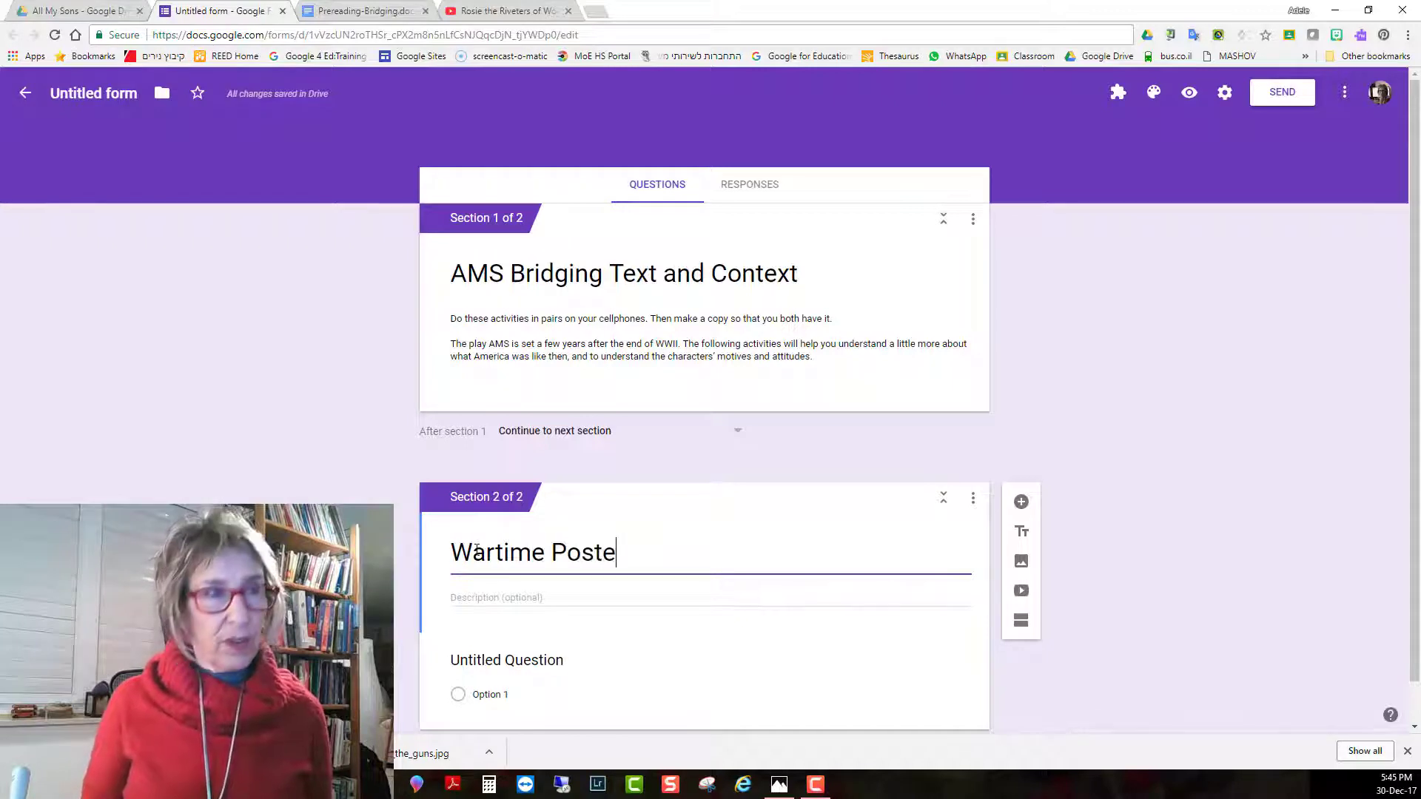
{"action": "type", "text": "rs"}
{"action": "left_click", "coordinate": [459, 597]}
{"action": "type", "text": "Click on each picture, answer the questions in your notebook."}
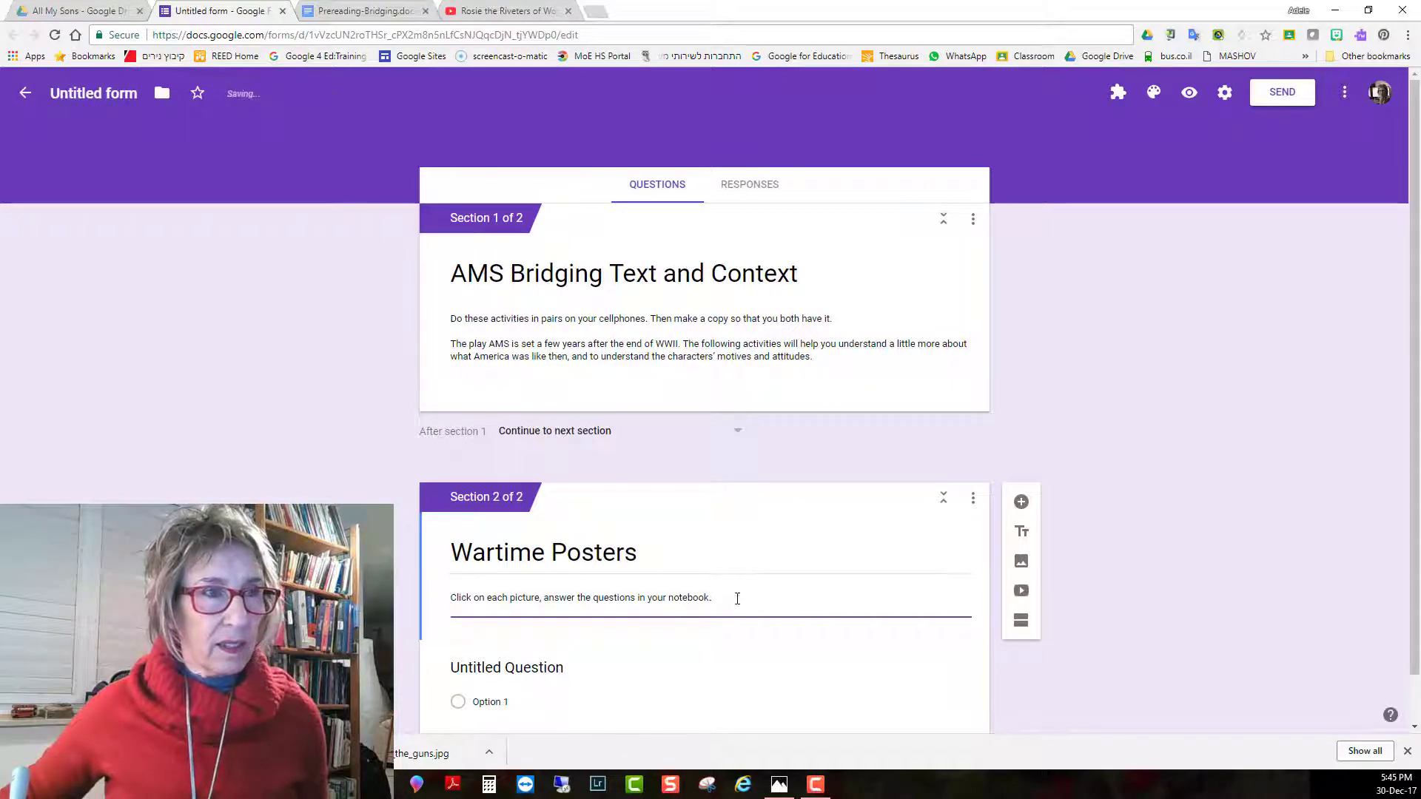
{"action": "left_click", "coordinate": [729, 597]}
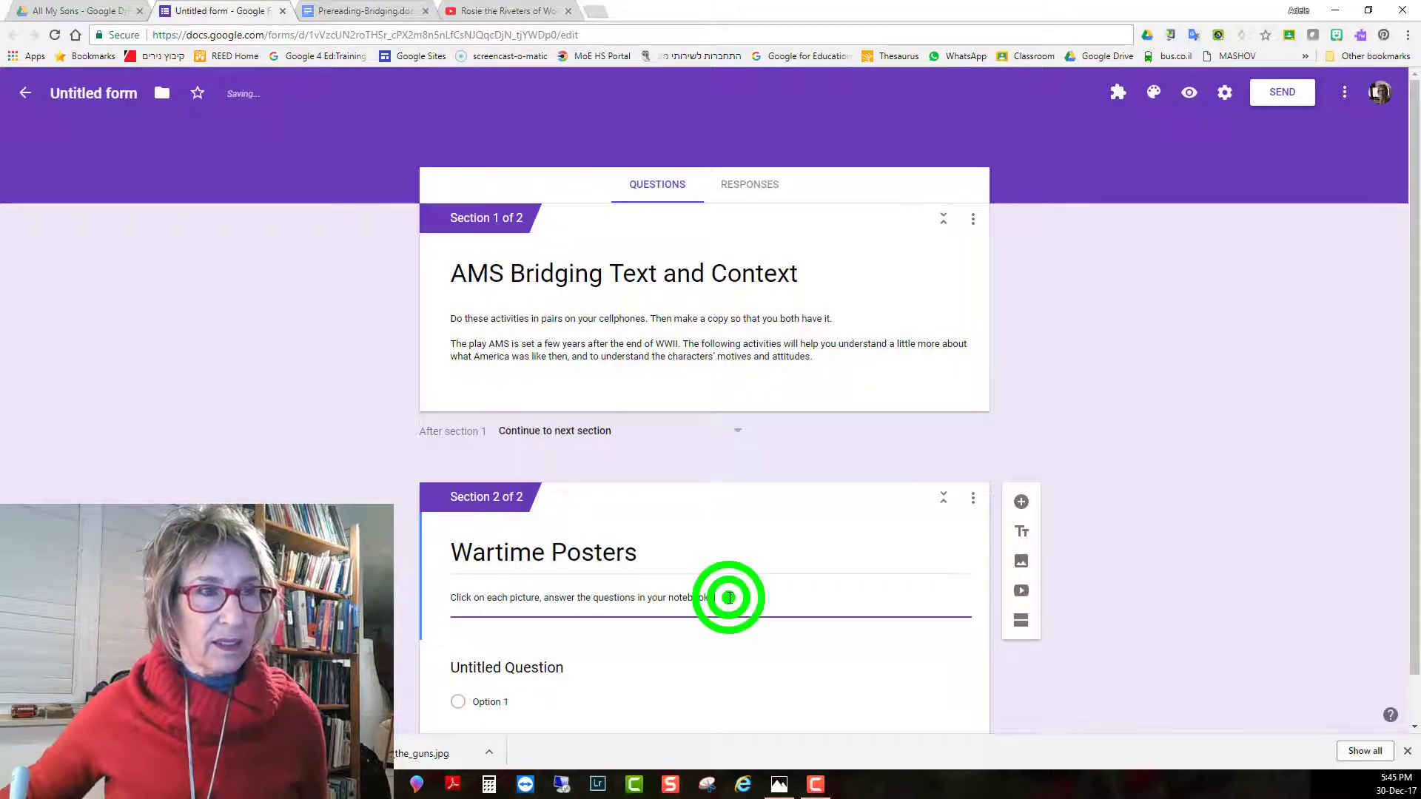
Add a question to the Wartime Posters section and upload the you_talk_of_sacrifice image from the AMS Bridging folder into it
{"action": "scroll", "coordinate": [731, 603], "scroll_direction": "down", "scroll_amount": 1}
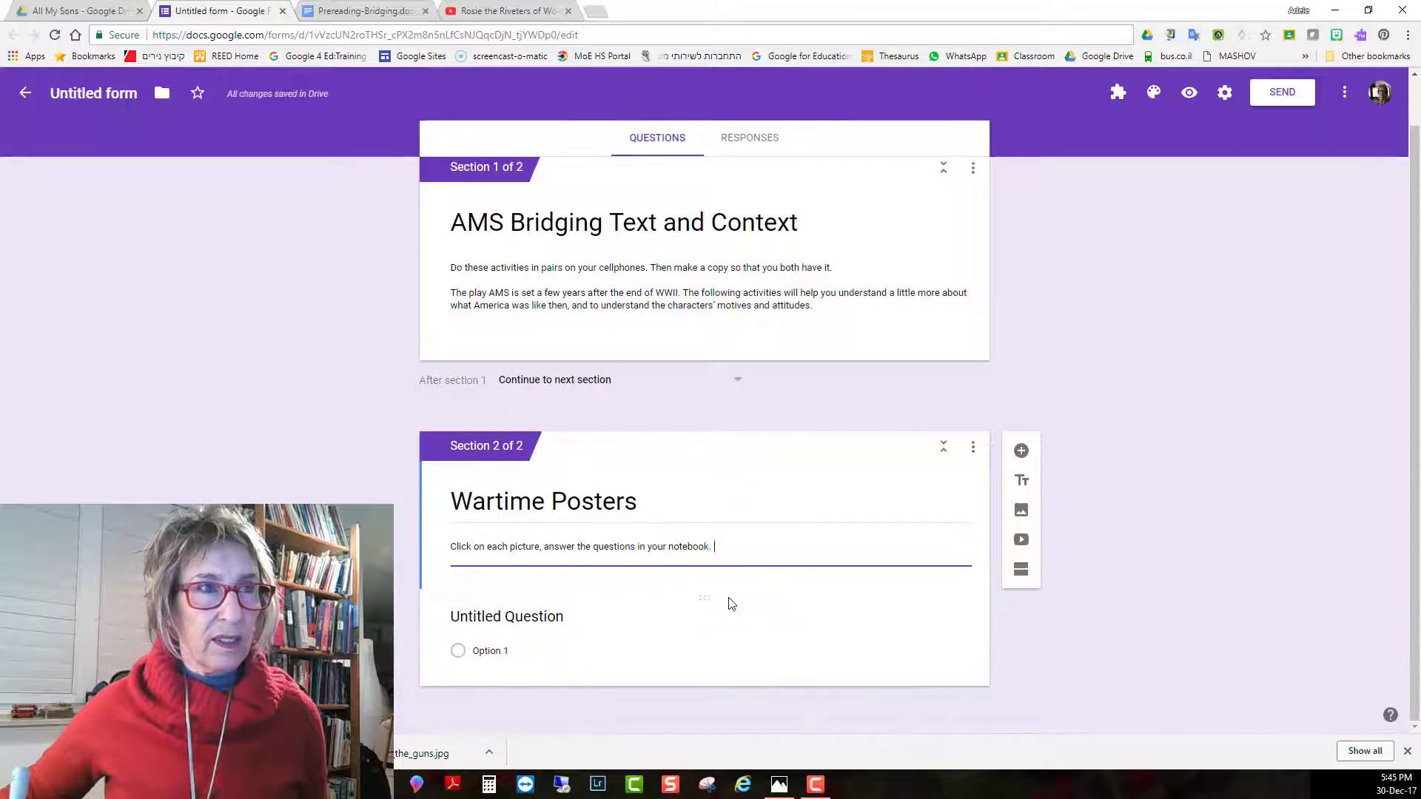
{"action": "left_click", "coordinate": [1020, 452]}
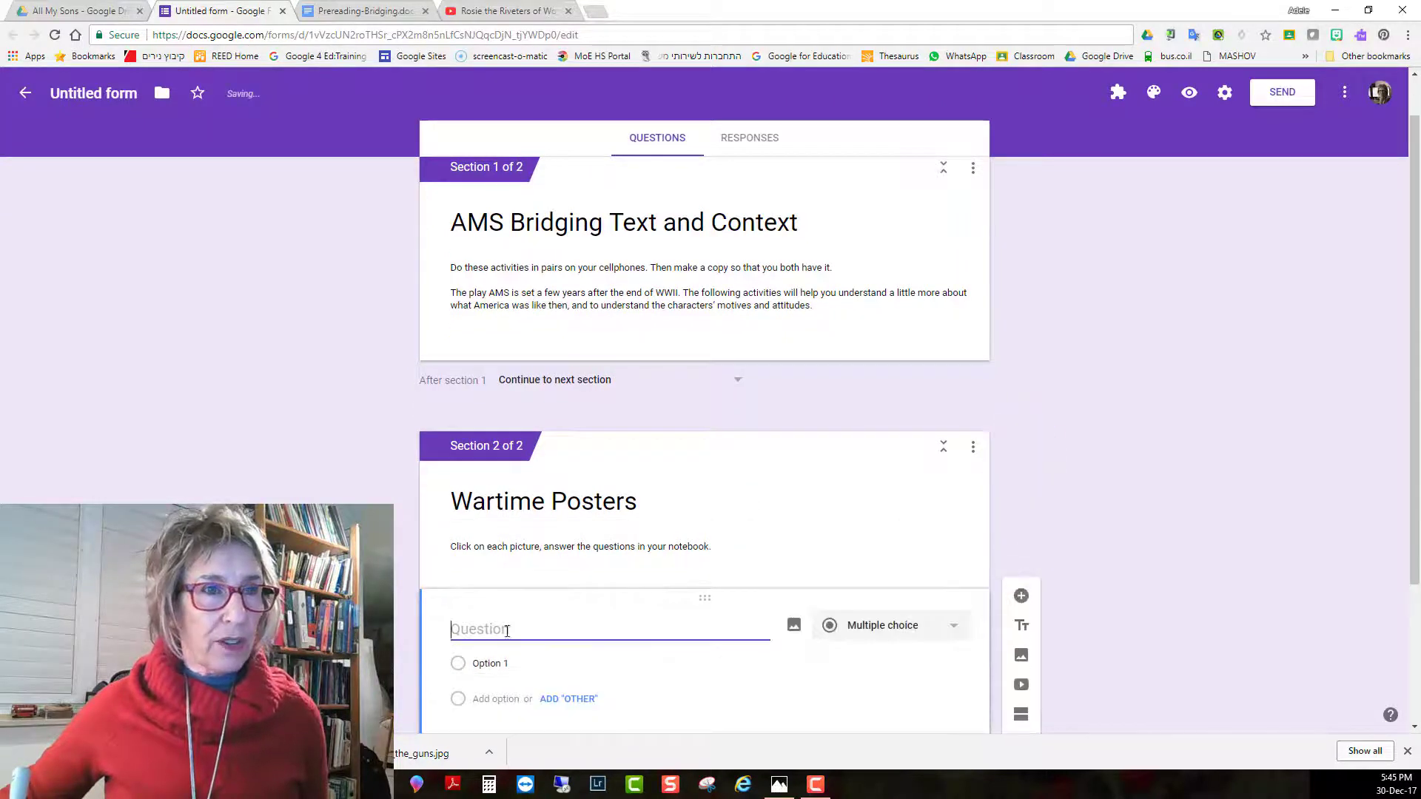
{"action": "left_click", "coordinate": [791, 624]}
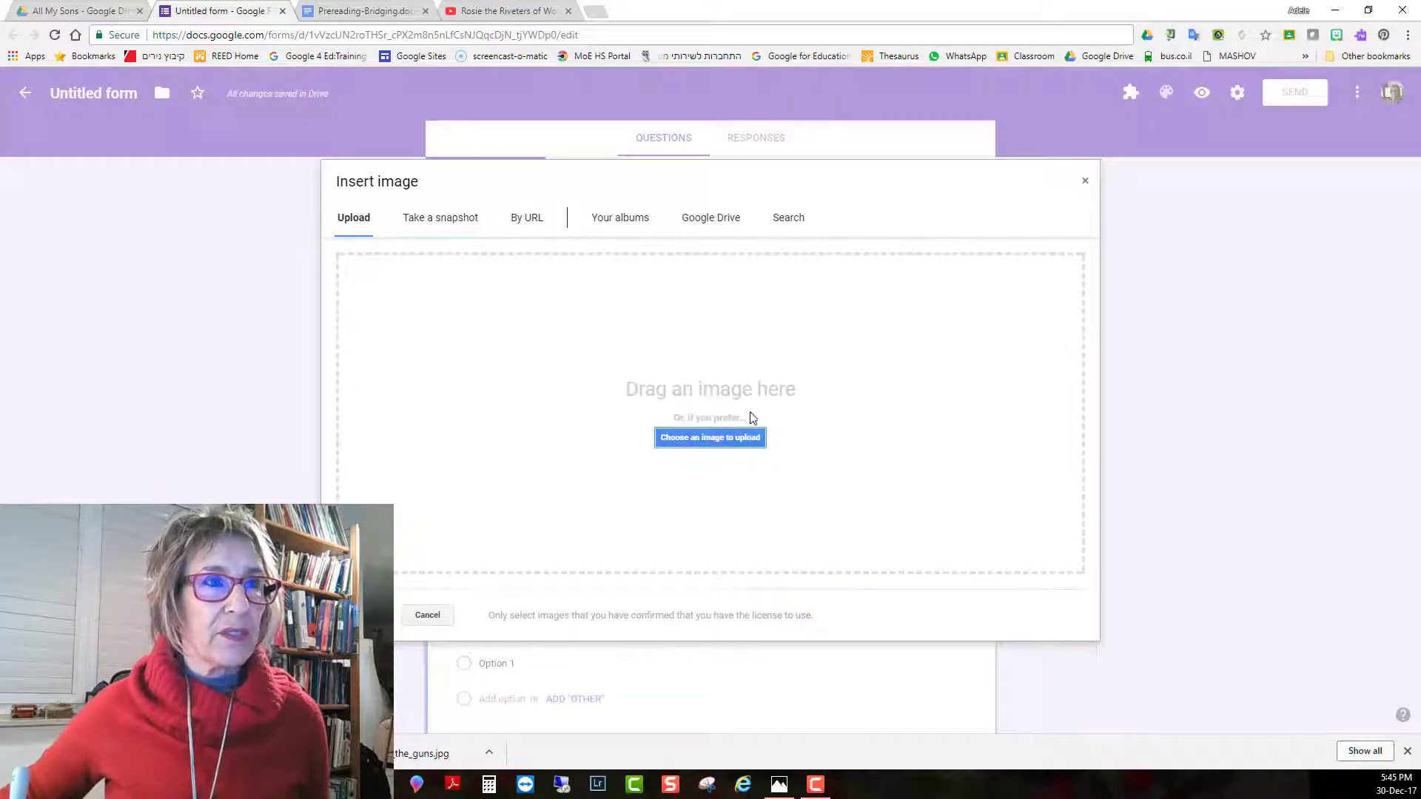
{"action": "left_click", "coordinate": [726, 438]}
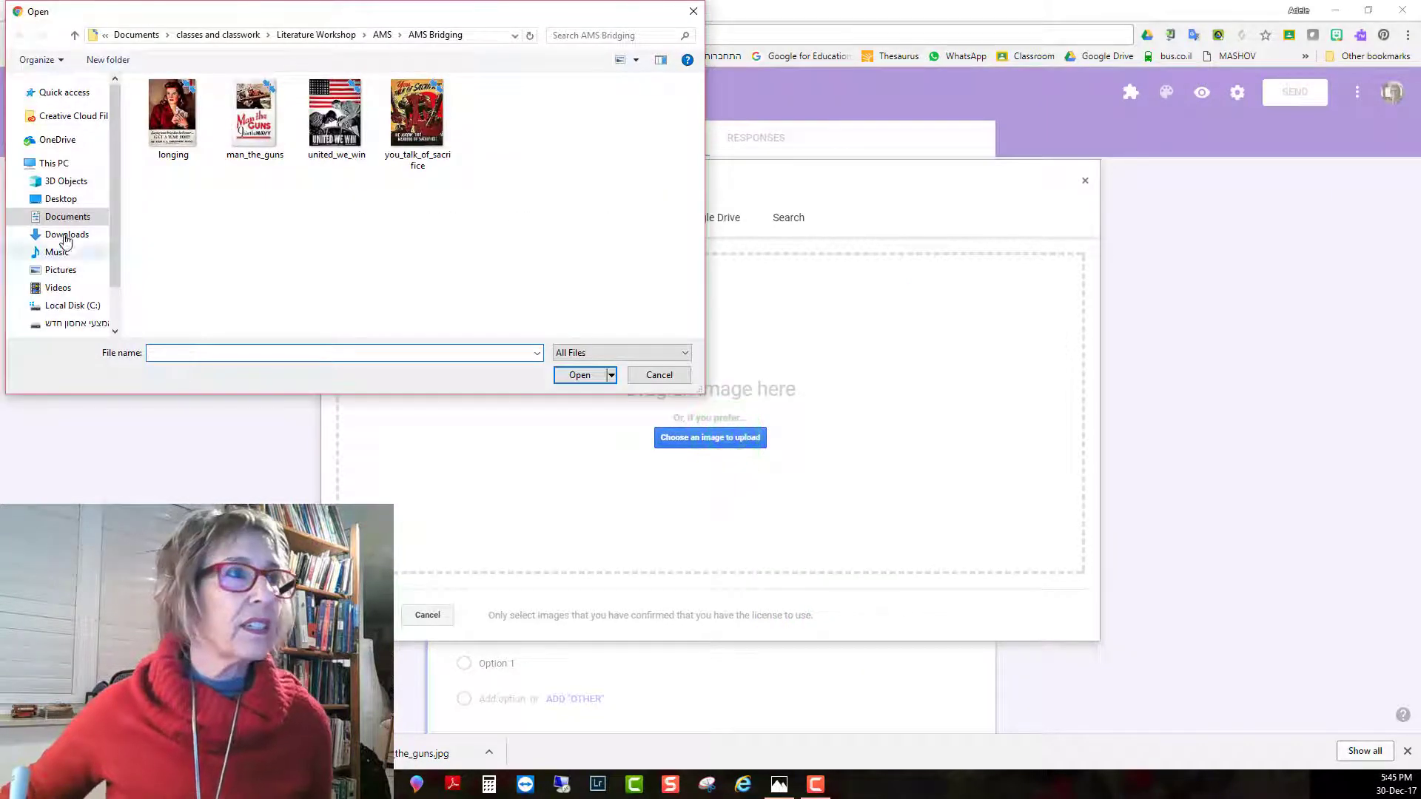
{"action": "double_click", "coordinate": [404, 117]}
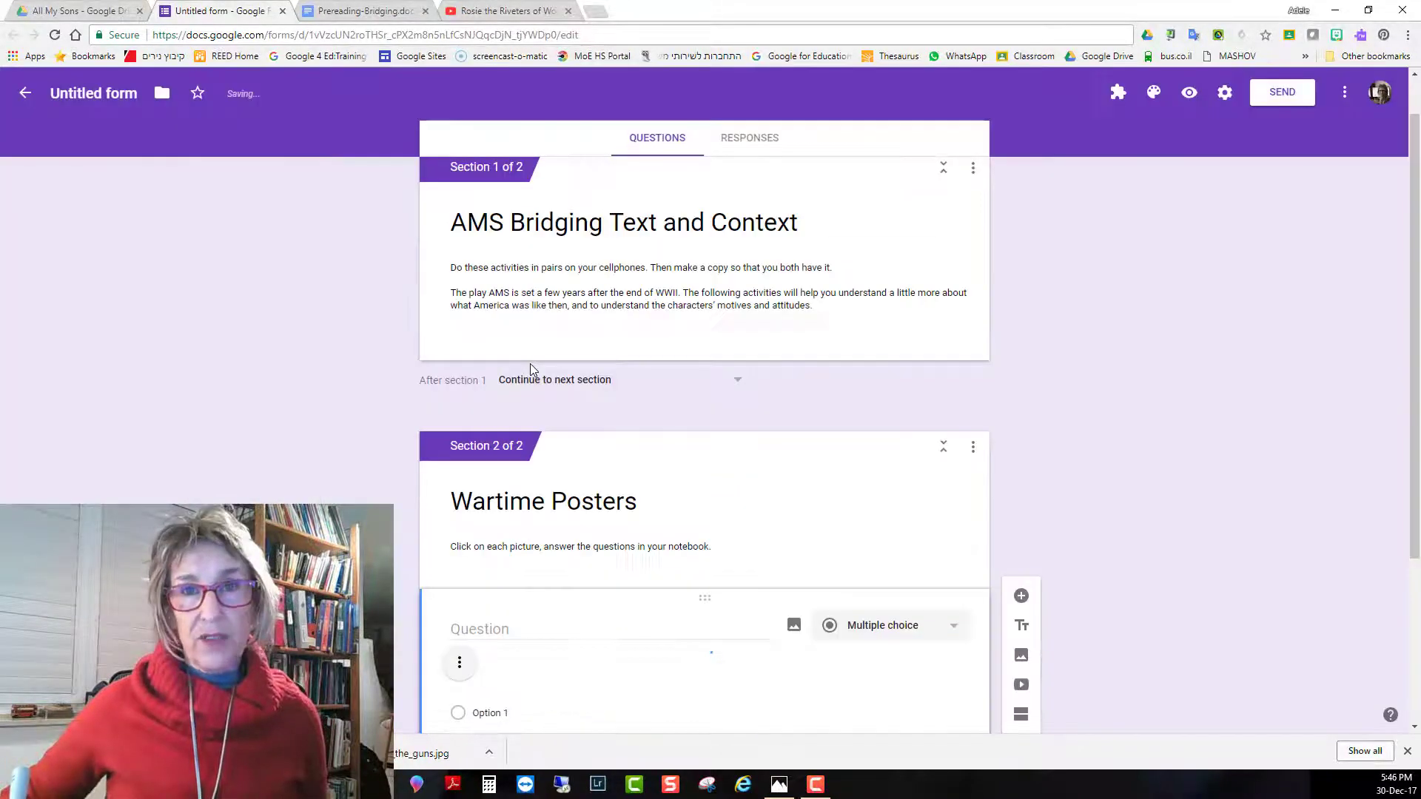
Make the poster question a required short answer reading "What message does the poster convey with its text?"
{"action": "scroll", "coordinate": [547, 402], "scroll_direction": "down", "scroll_amount": 5}
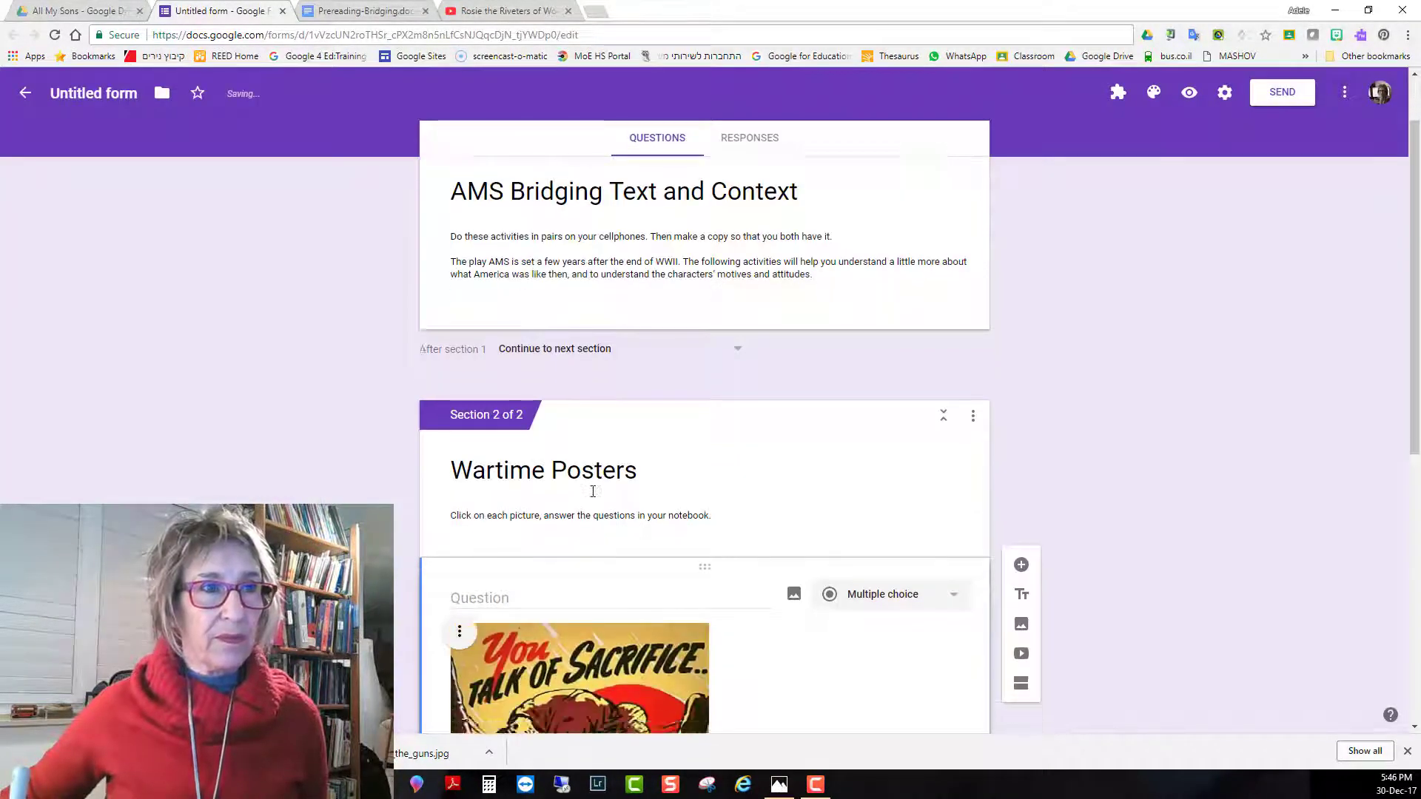
{"action": "left_click", "coordinate": [942, 219]}
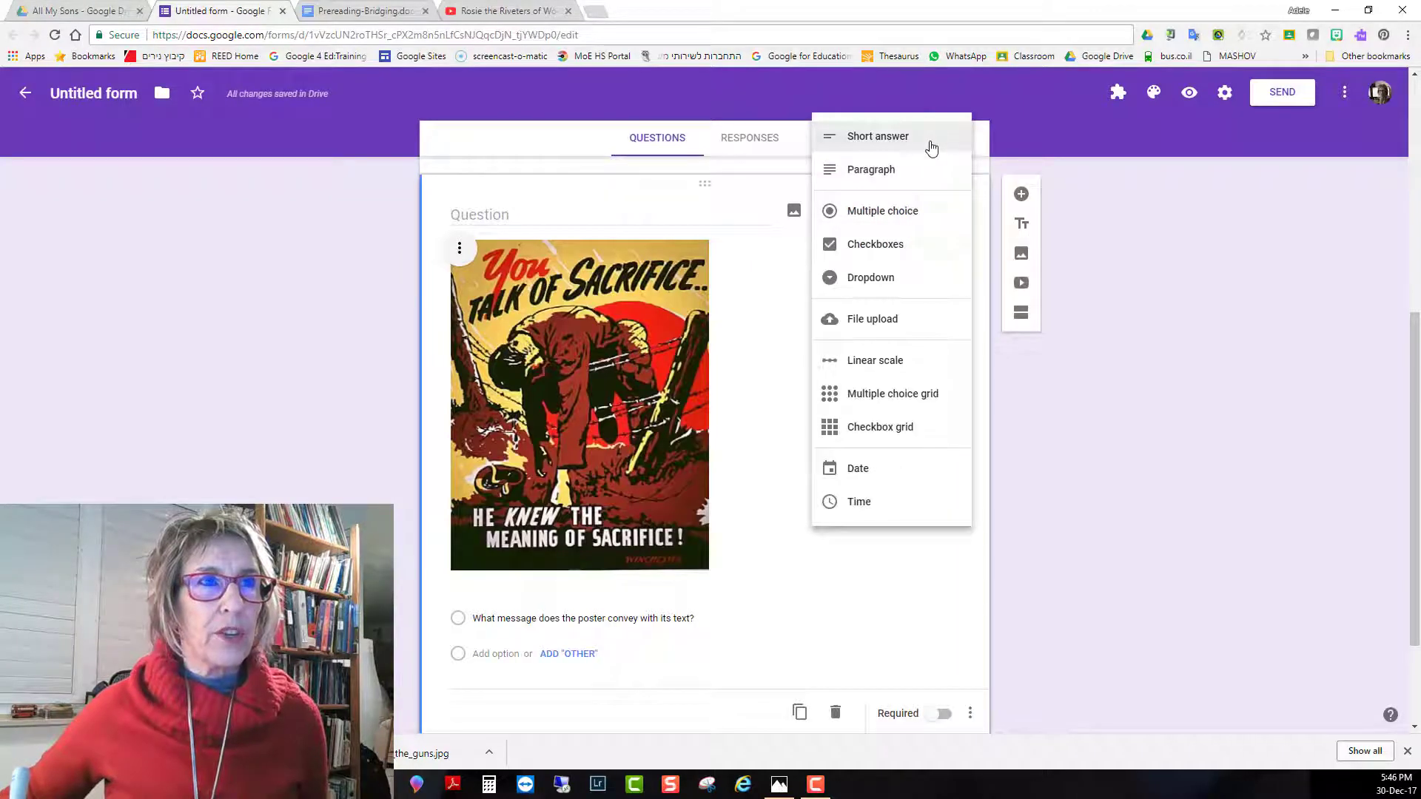
{"action": "left_click", "coordinate": [930, 142]}
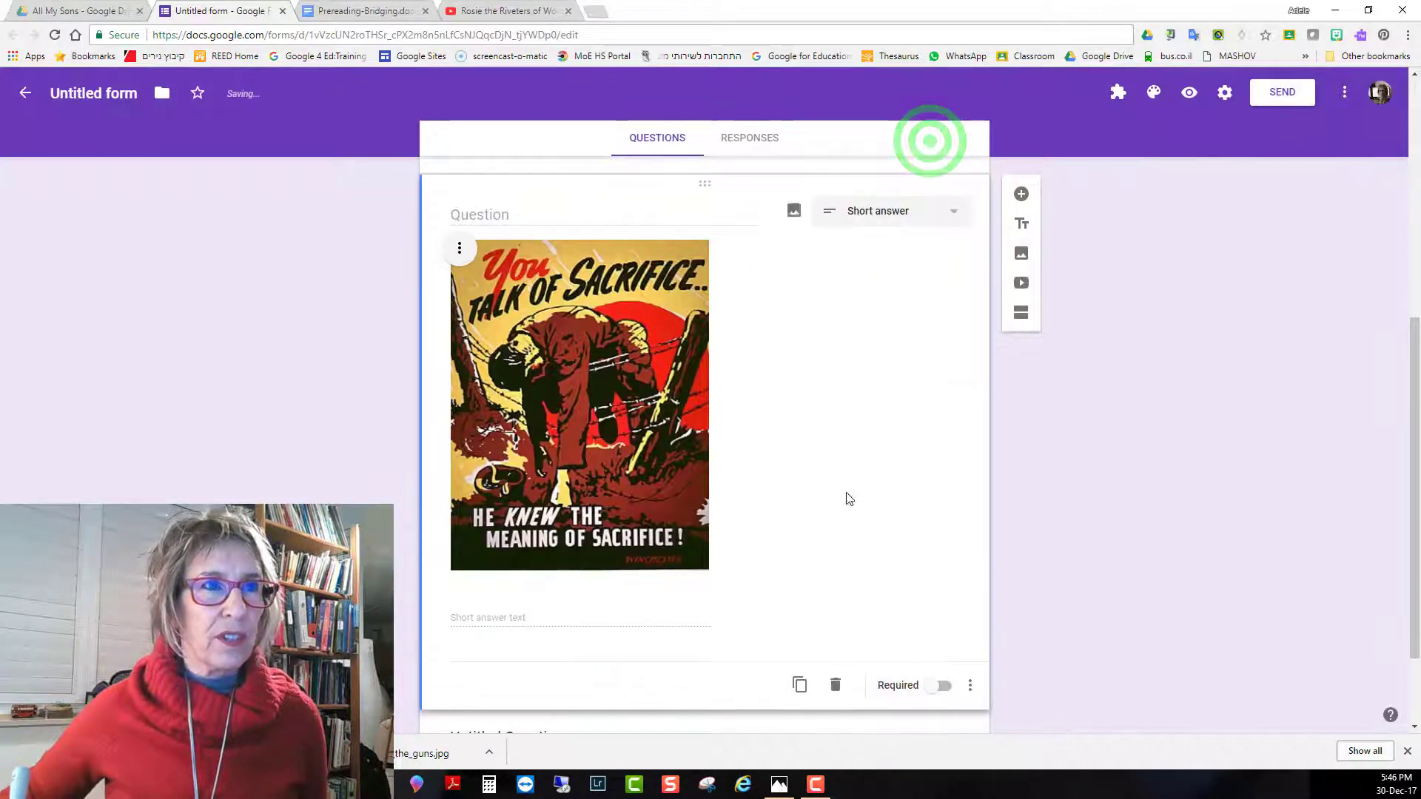
{"action": "left_click", "coordinate": [505, 216]}
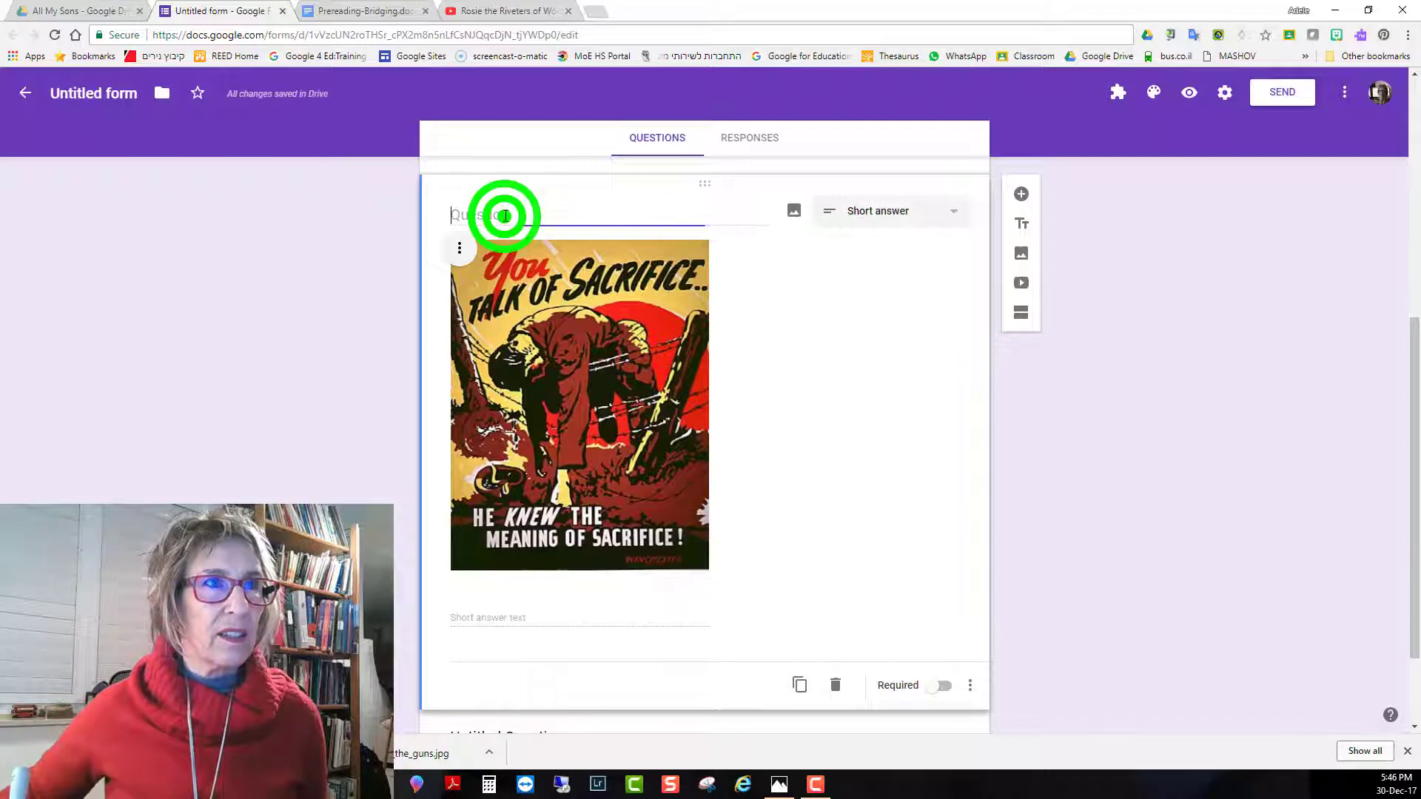
{"action": "type", "text": "What message does the poster convey with its text?"}
{"action": "left_click", "coordinate": [940, 696]}
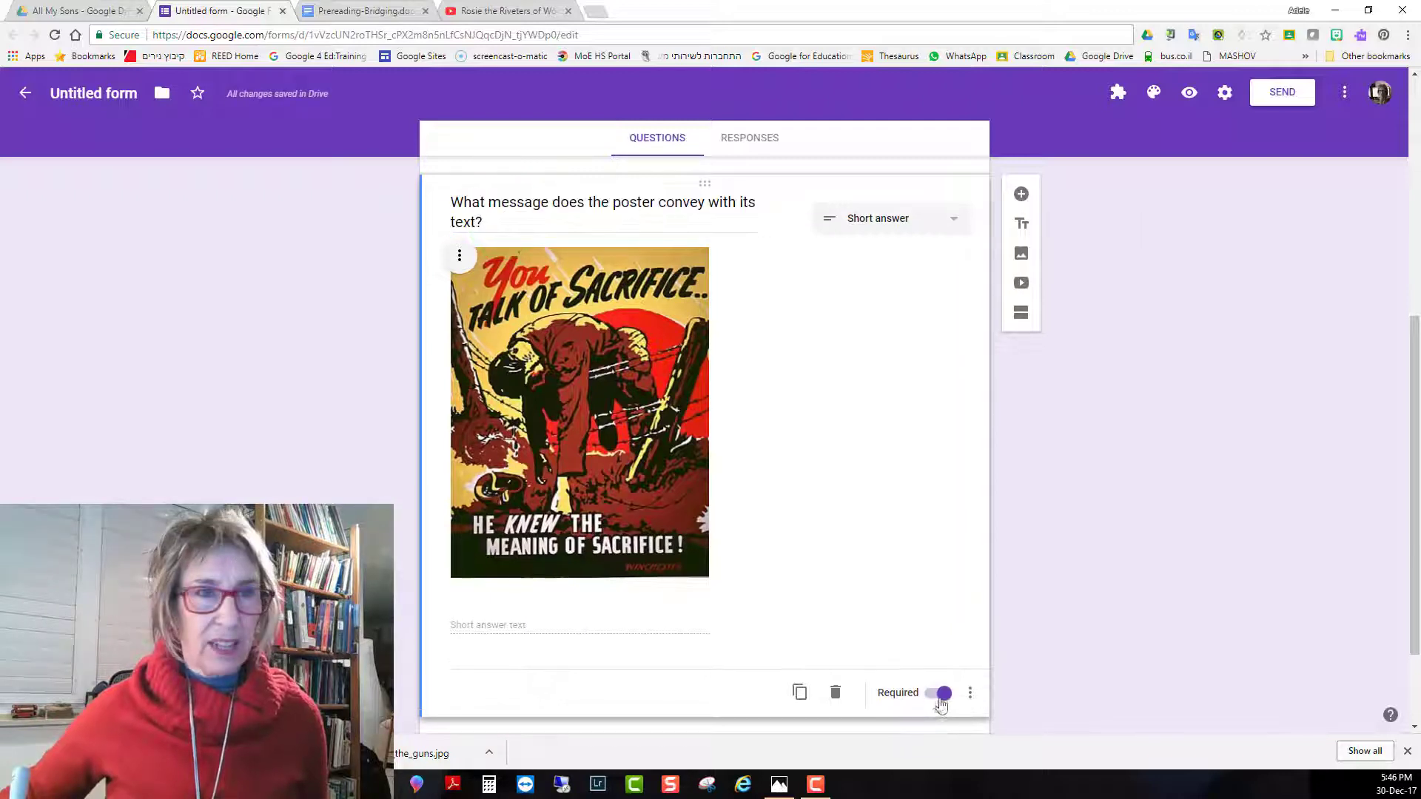
Add a short answer question below the poster reading "What message does the poster convey with its images?"
{"action": "left_click", "coordinate": [1021, 194]}
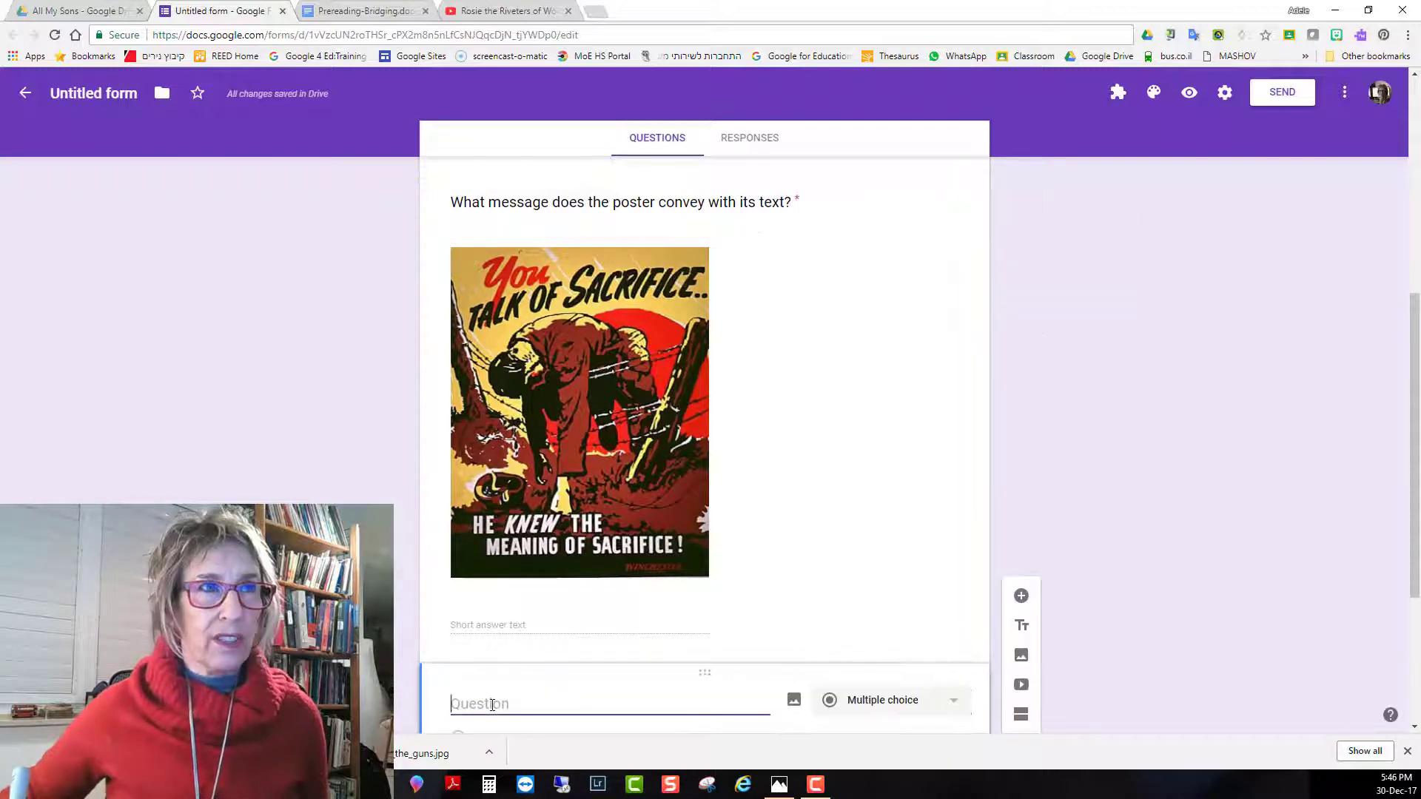
{"action": "scroll", "coordinate": [492, 704], "scroll_direction": "down", "scroll_amount": 1}
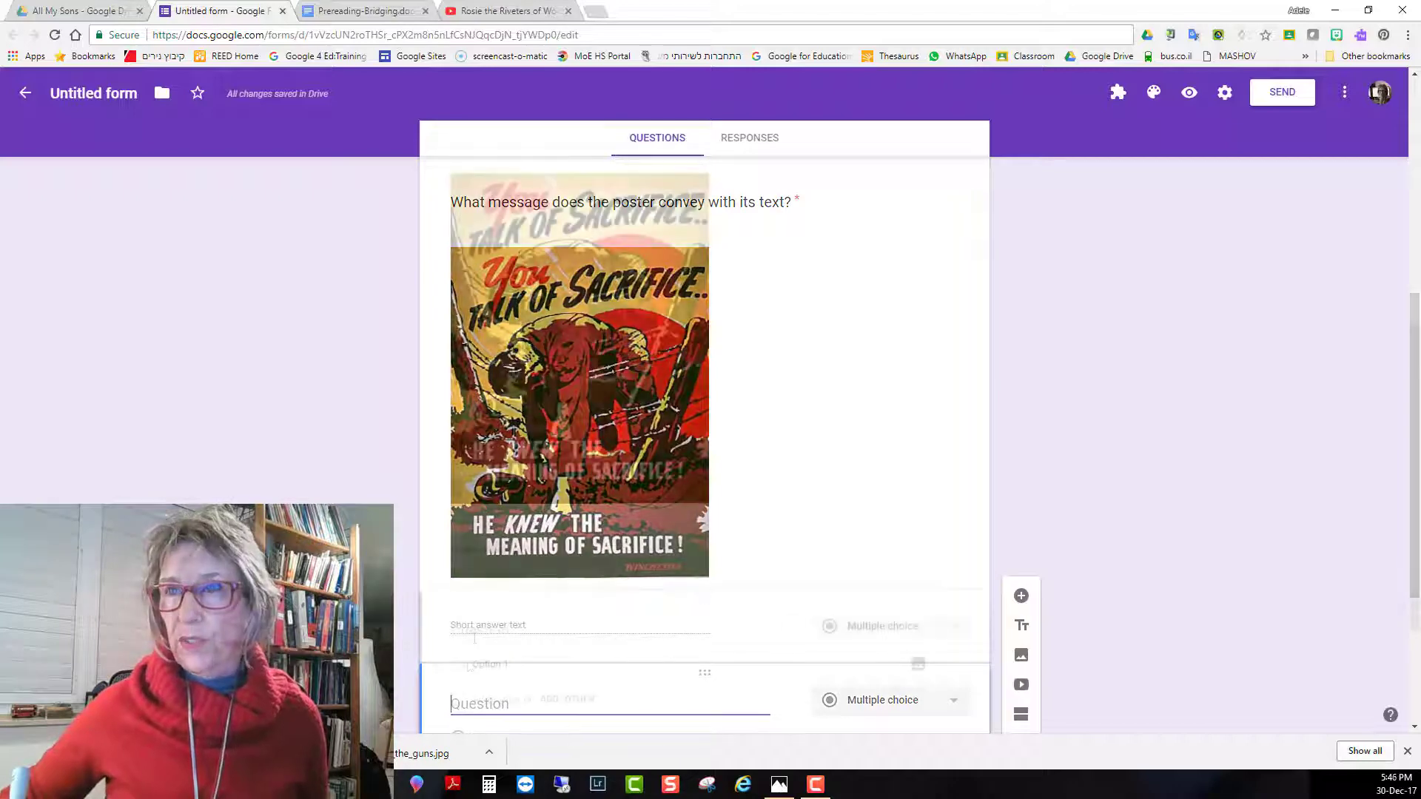
{"action": "left_click", "coordinate": [469, 631]}
{"action": "type", "text": "What message does the poster convey with its images?"}
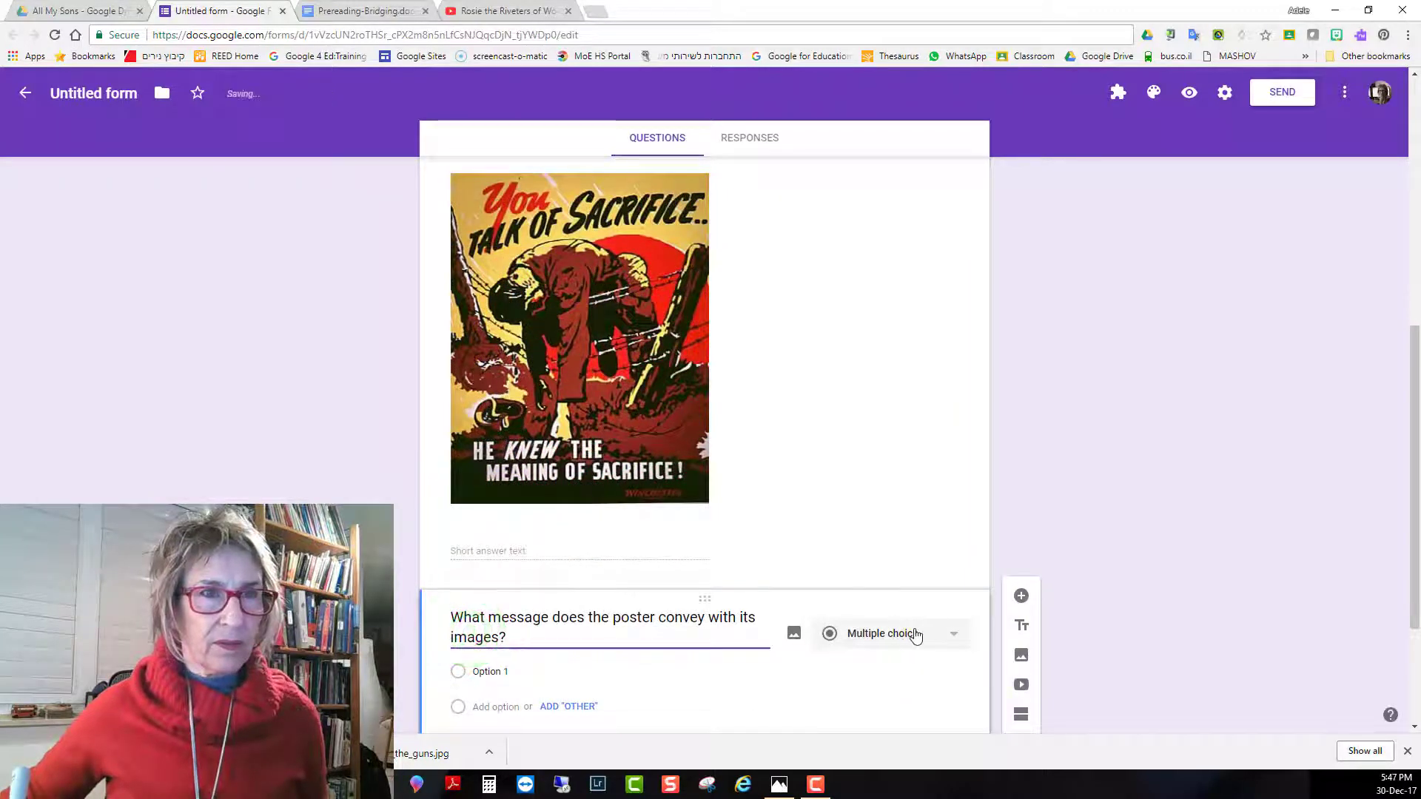
{"action": "left_click", "coordinate": [913, 633]}
{"action": "left_click", "coordinate": [884, 329]}
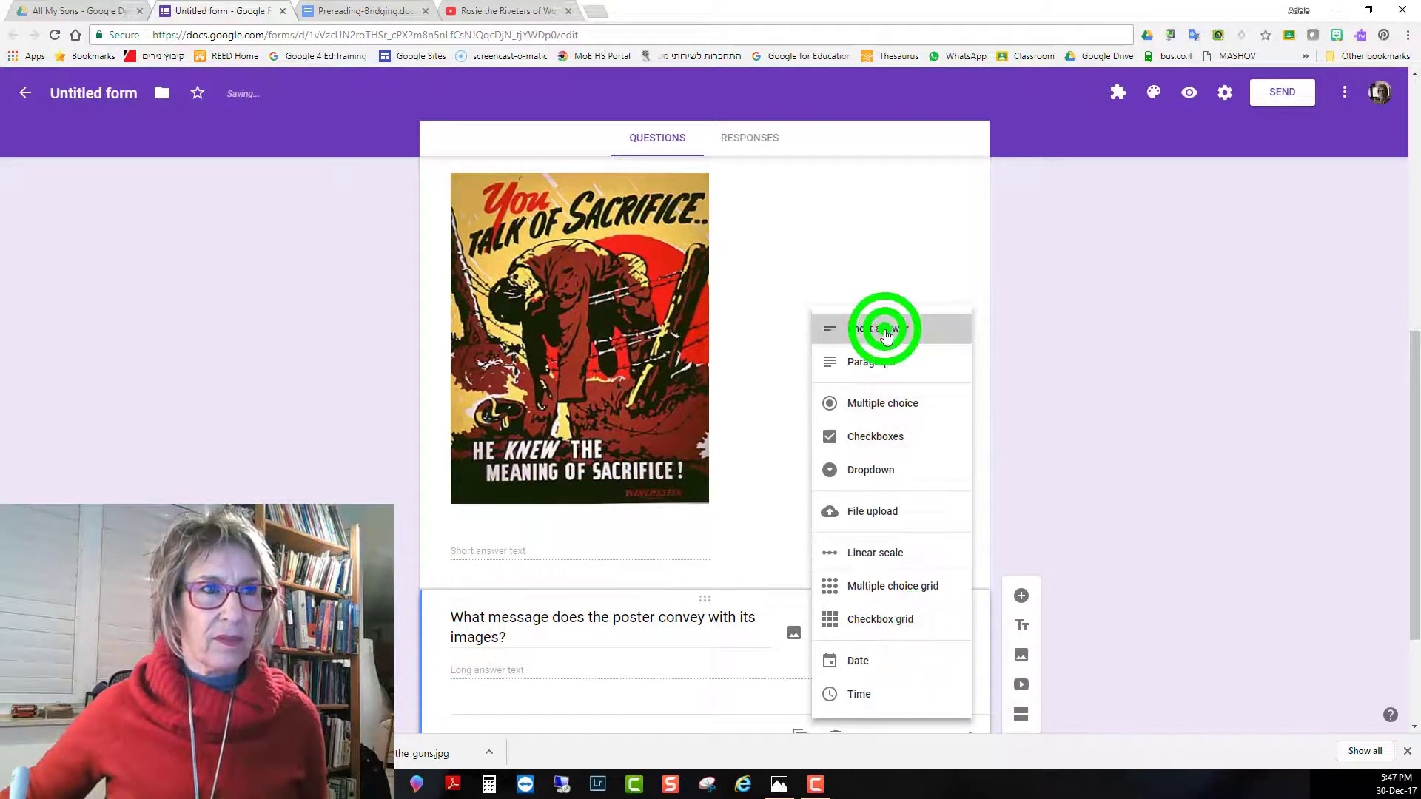
Add a short answer question: "How do YOU think you would react to this poster if you were your age, in the US during WWII?"
{"action": "left_click", "coordinate": [1021, 595]}
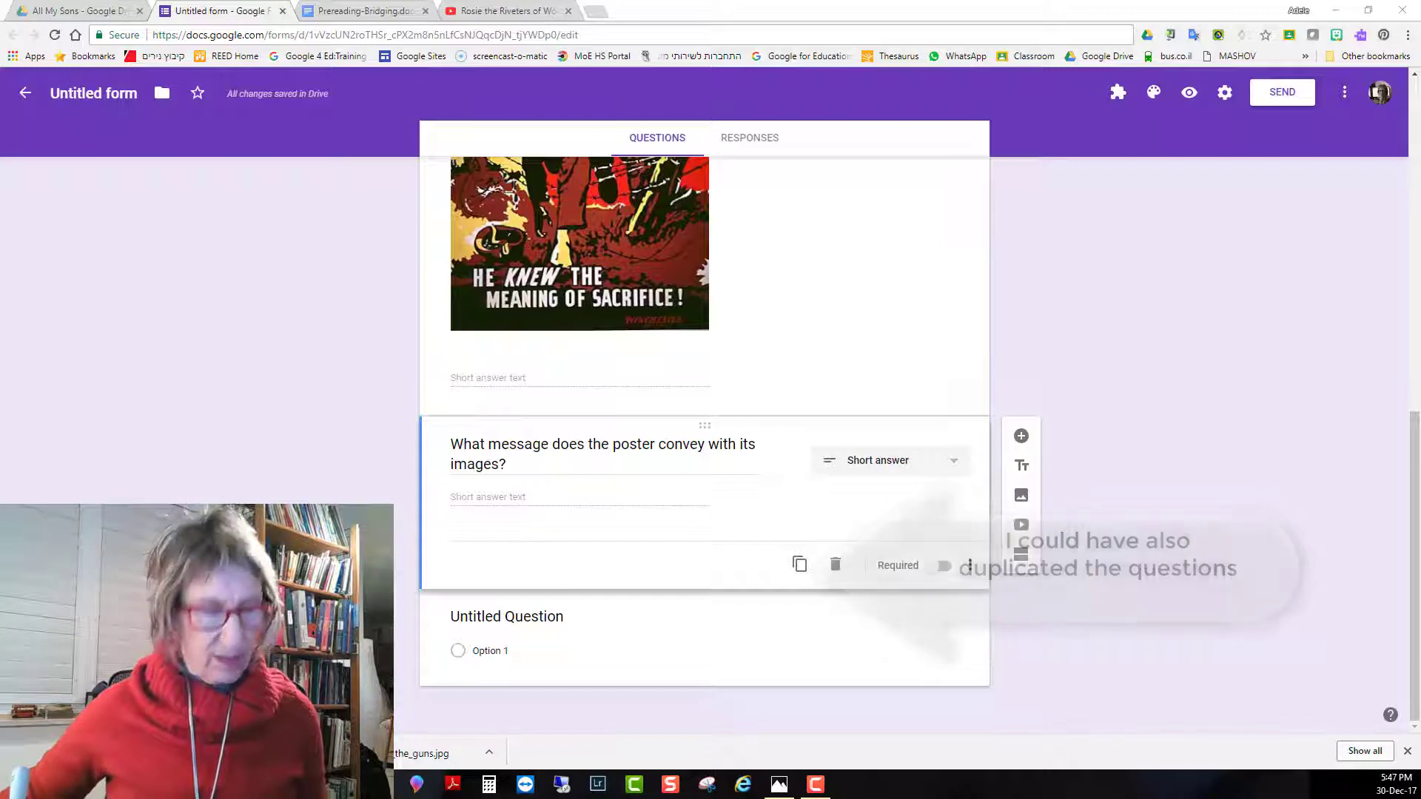
{"action": "left_click", "coordinate": [463, 612]}
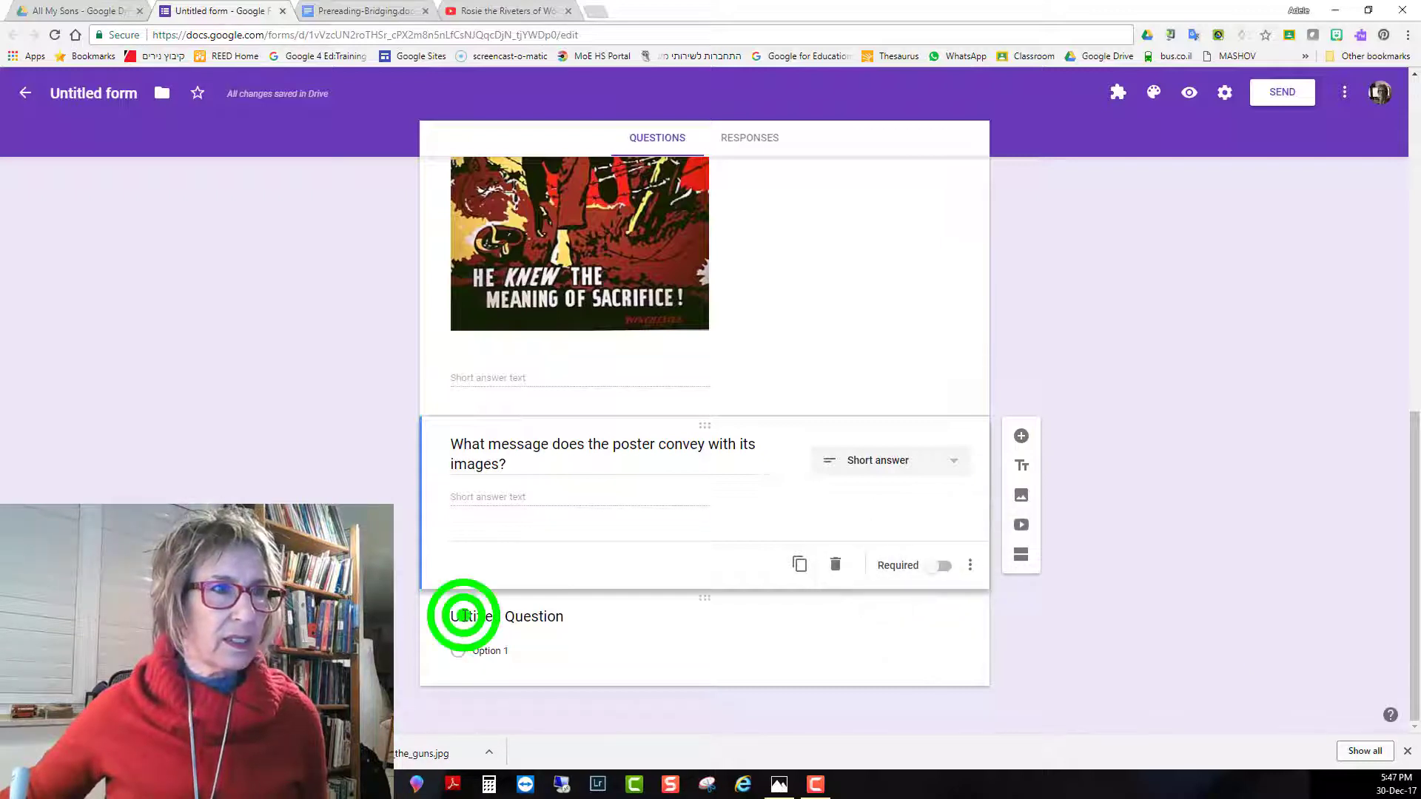
{"action": "type", "text": "How do YOU think you would react to this poster if you were your age, in the US during WWII?"}
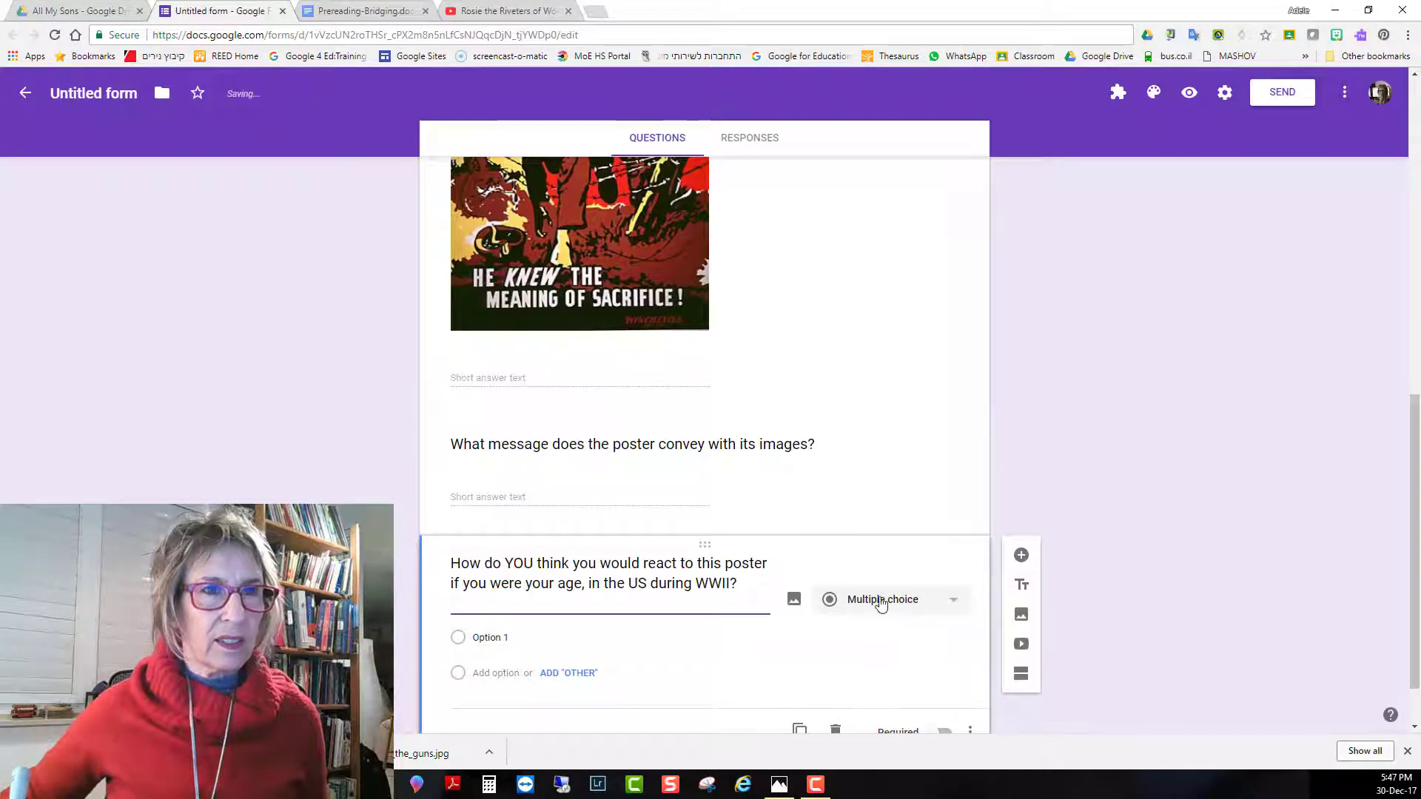
{"action": "left_click", "coordinate": [878, 598]}
{"action": "left_click", "coordinate": [898, 330]}
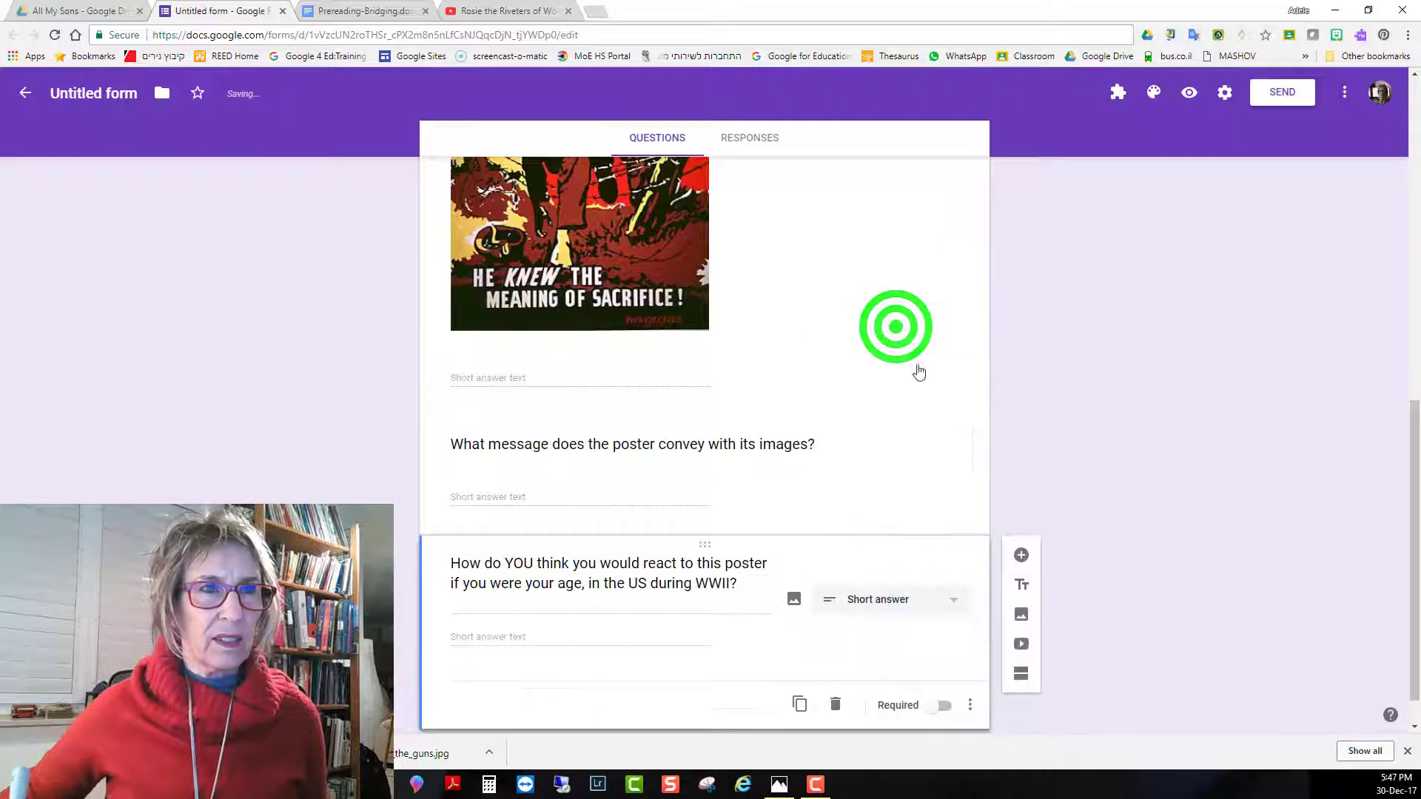
Make both the poster reaction question and the question about the poster's images required
{"action": "left_click", "coordinate": [943, 706]}
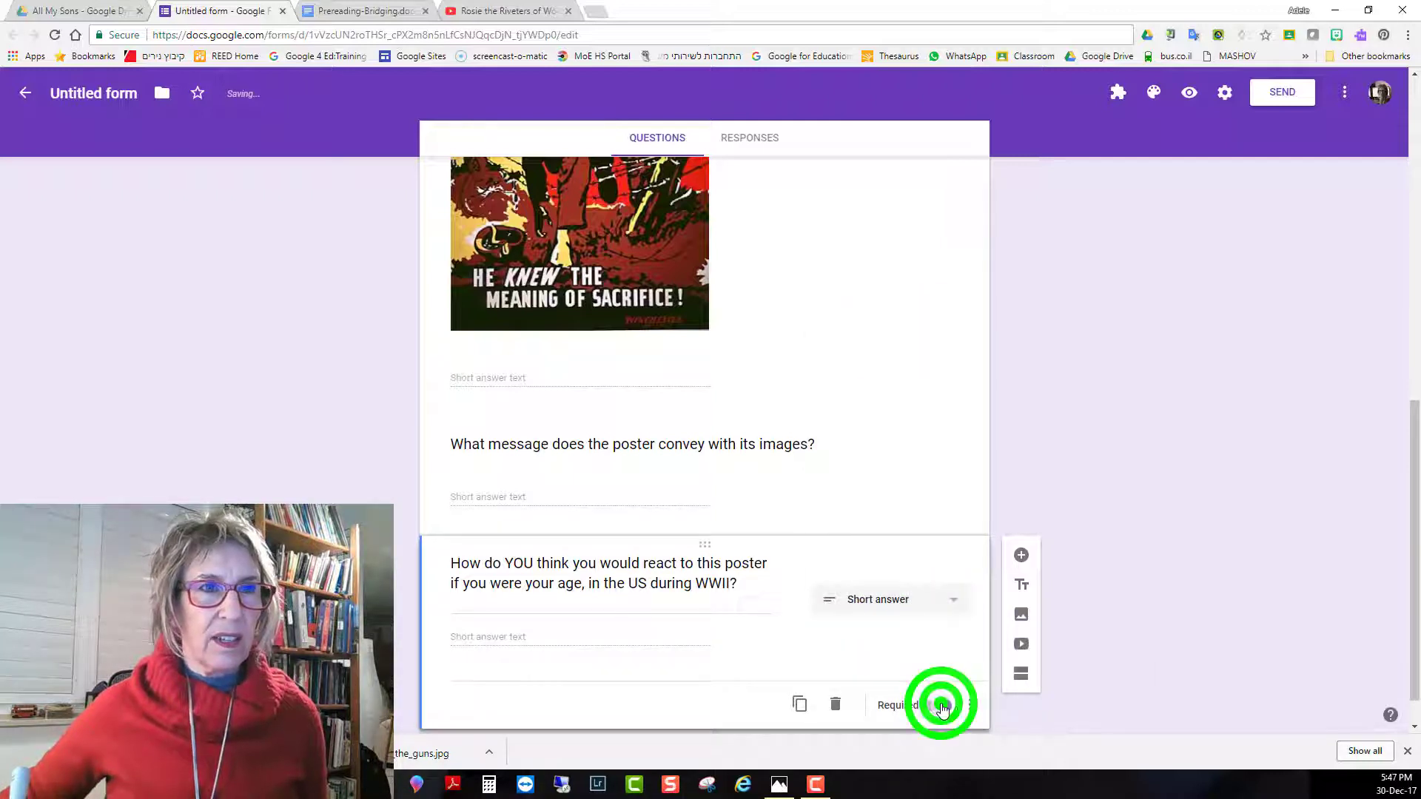
{"action": "left_click", "coordinate": [918, 465]}
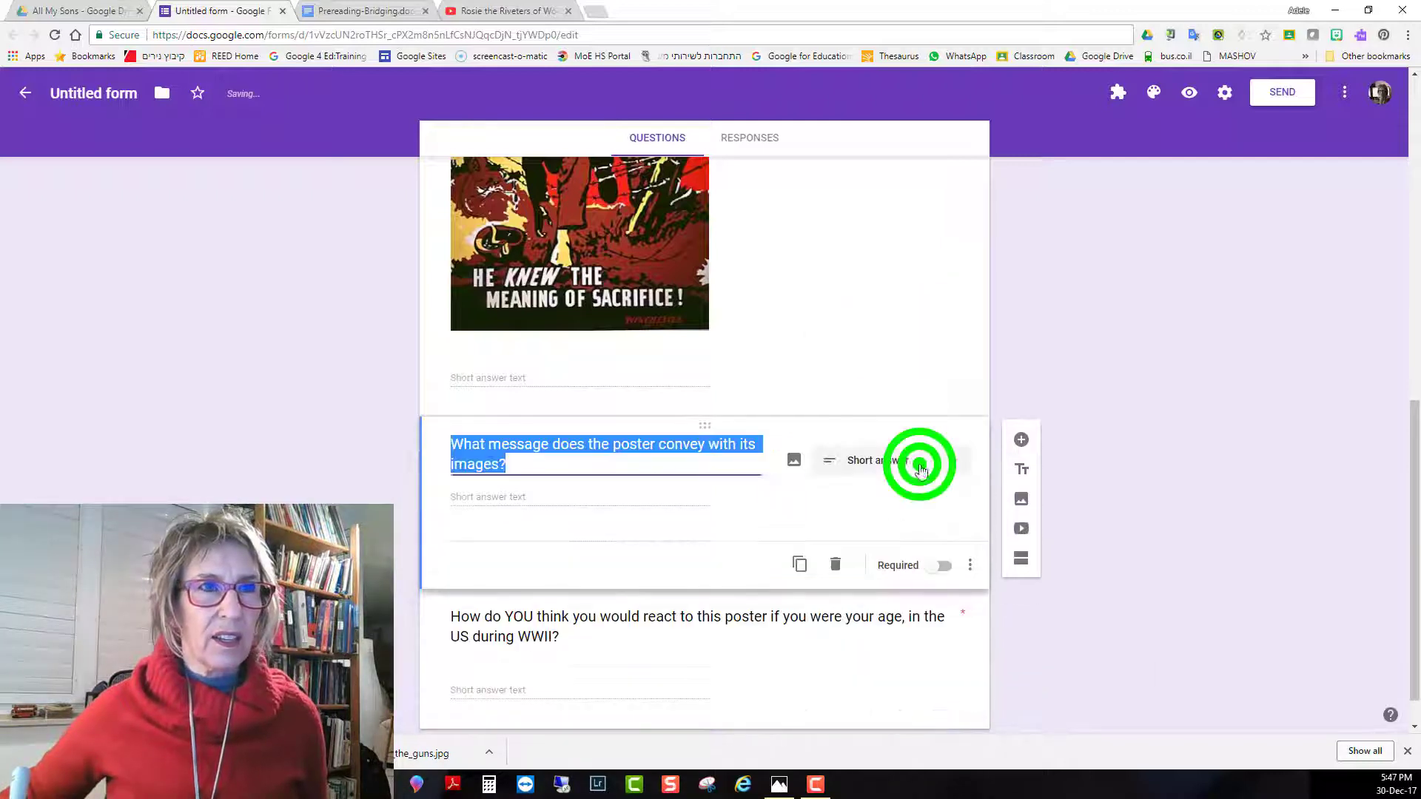
{"action": "left_click", "coordinate": [948, 564]}
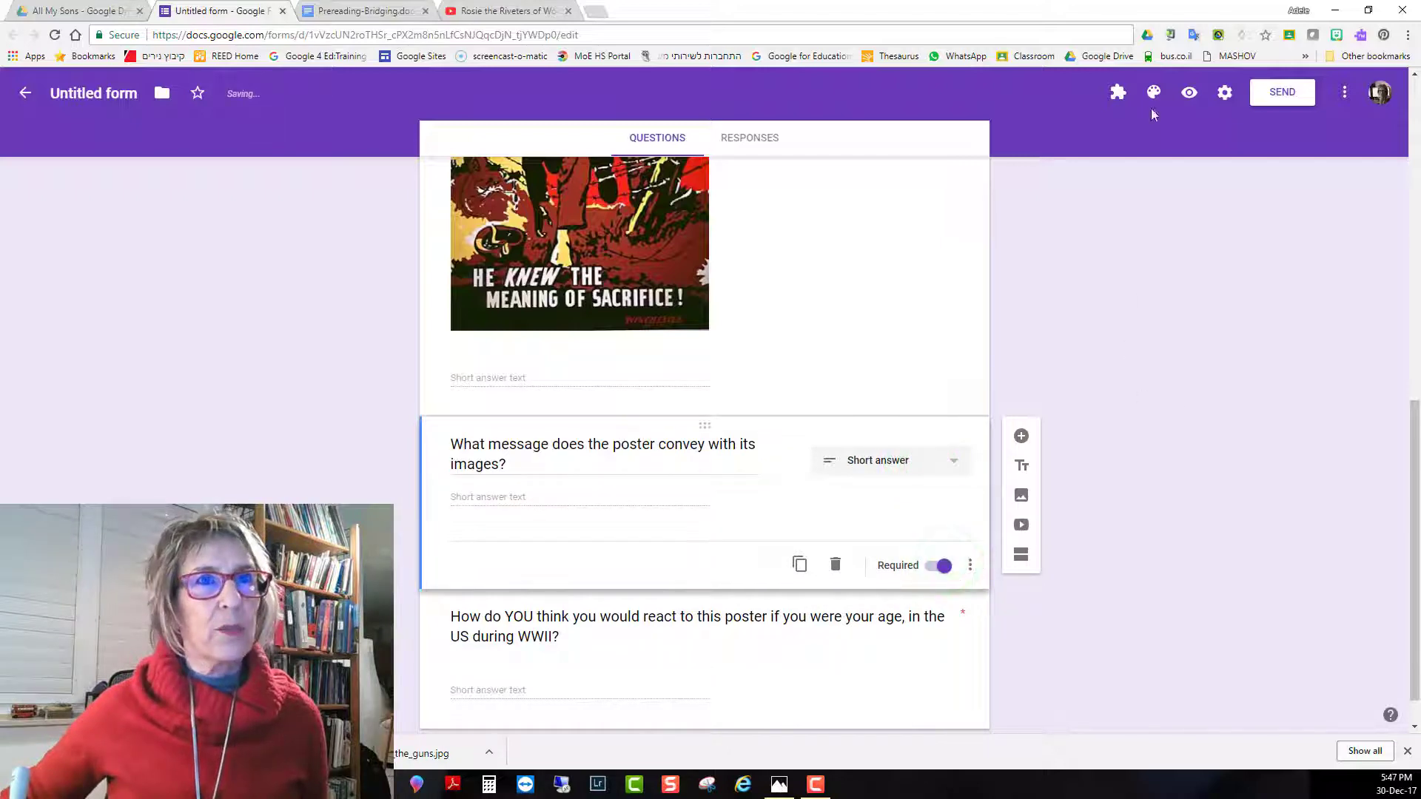
Preview the form, look through the Wartime Posters page, and return to editing
{"action": "left_click", "coordinate": [1193, 93]}
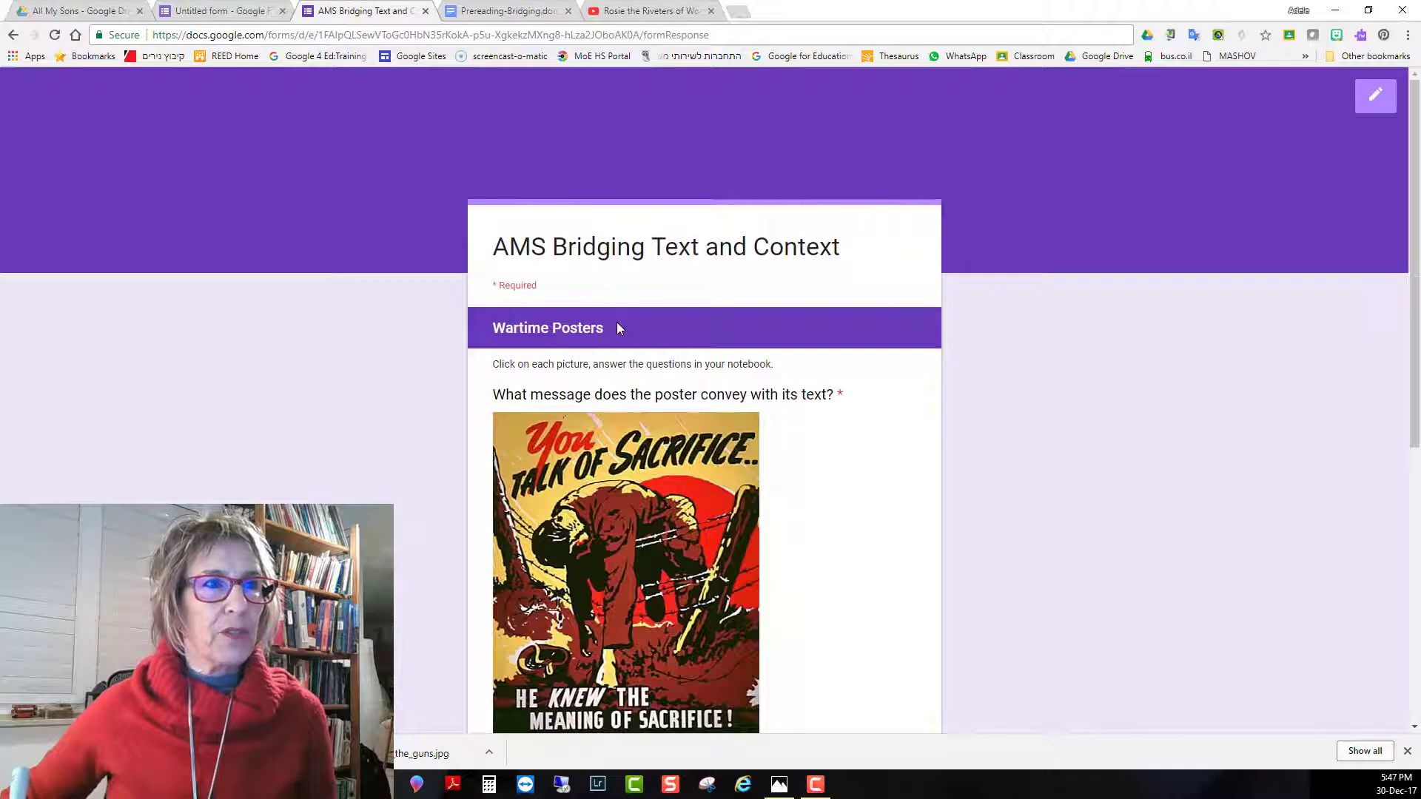
{"action": "scroll", "coordinate": [619, 327], "scroll_direction": "down", "scroll_amount": 1}
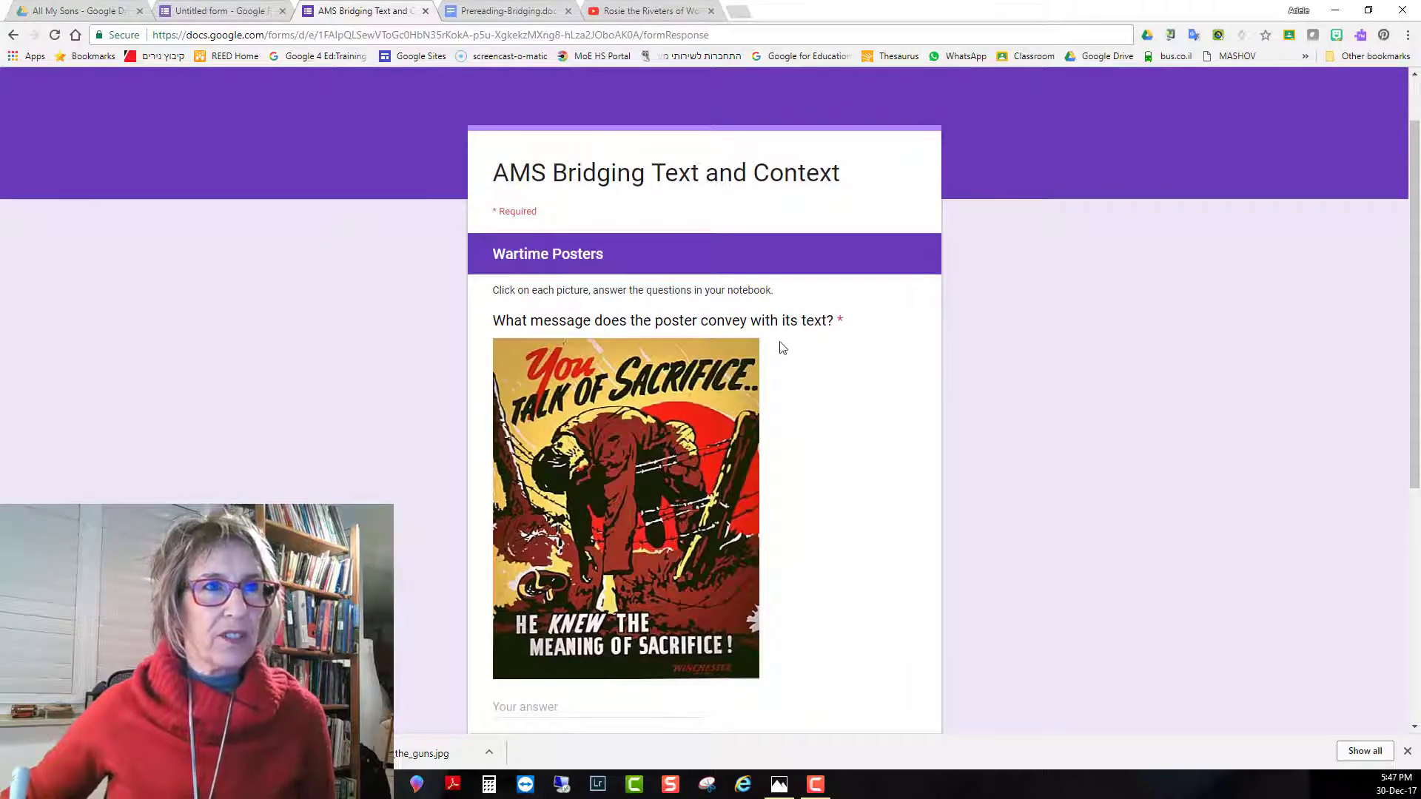
{"action": "scroll", "coordinate": [782, 348], "scroll_direction": "down", "scroll_amount": 2}
{"action": "left_click", "coordinate": [509, 559]}
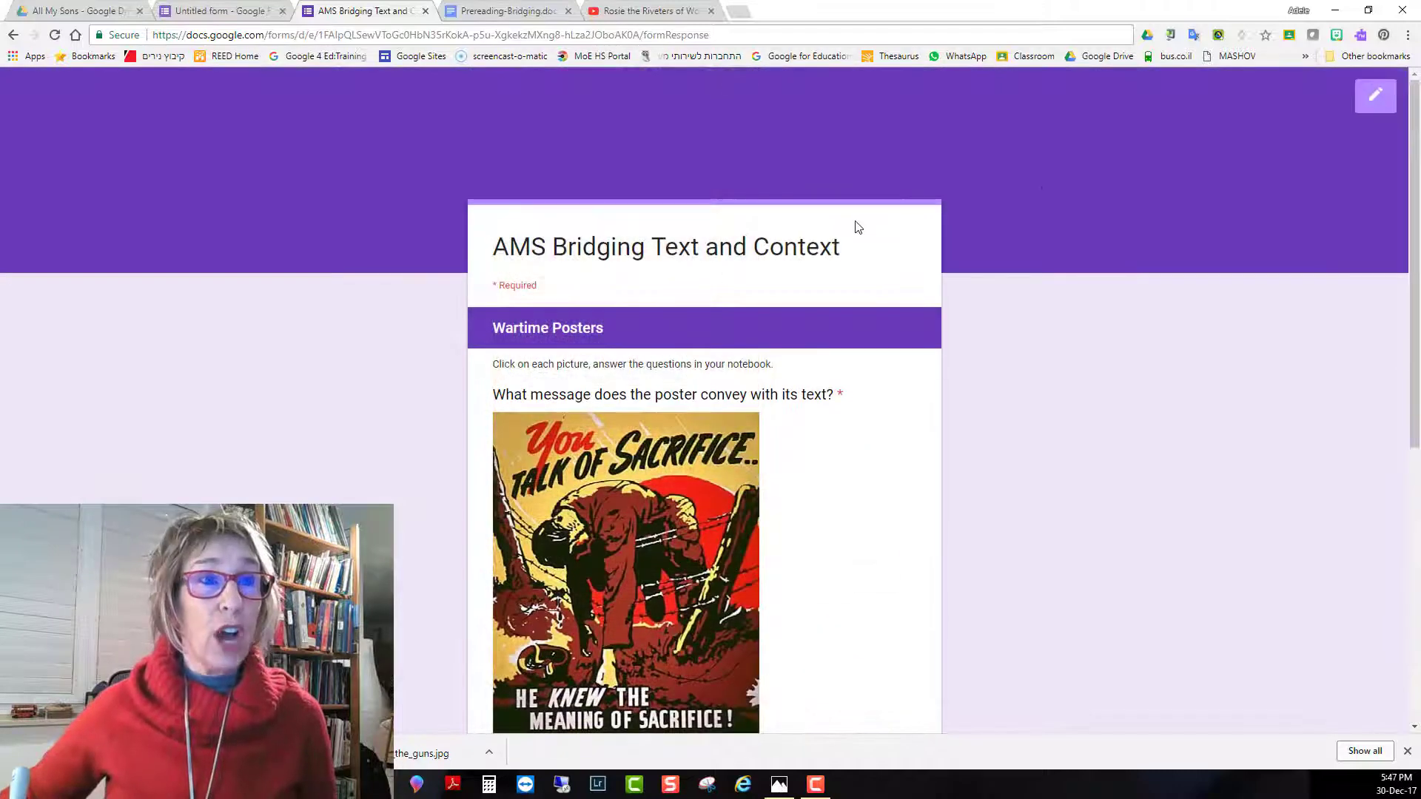
{"action": "left_click", "coordinate": [1373, 93]}
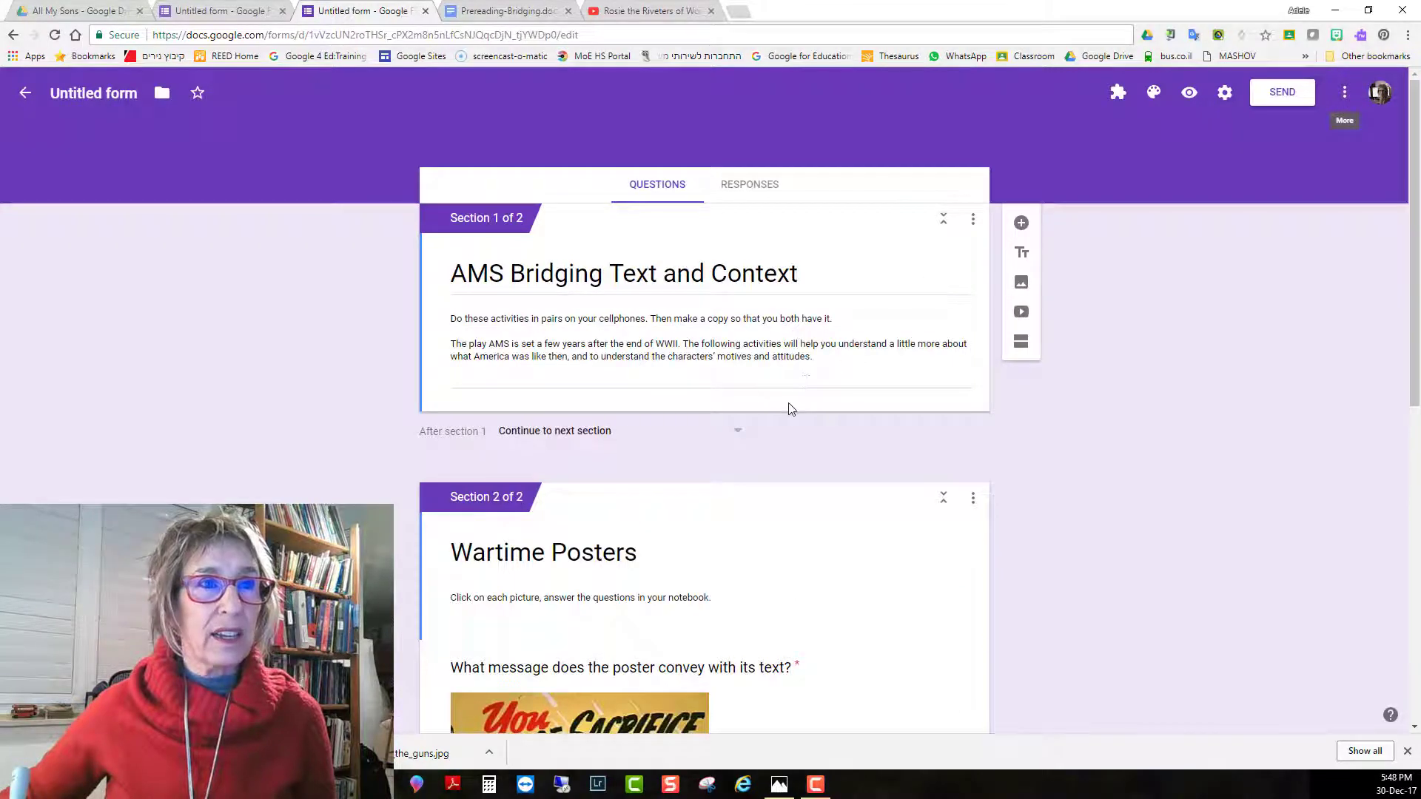
Add a required short answer question reading "Your names" to the form's first section
{"action": "left_click", "coordinate": [1021, 223]}
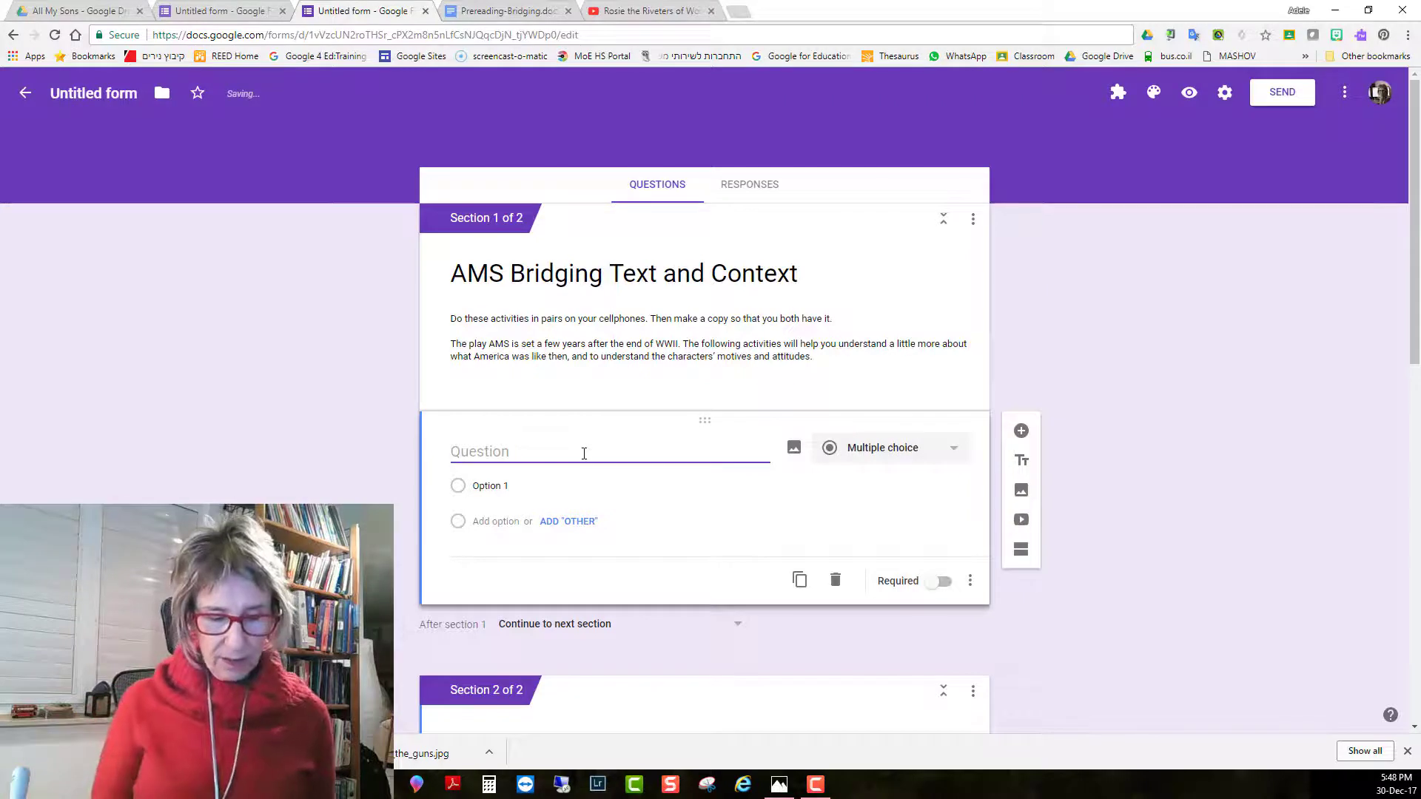
{"action": "type", "text": "Your names"}
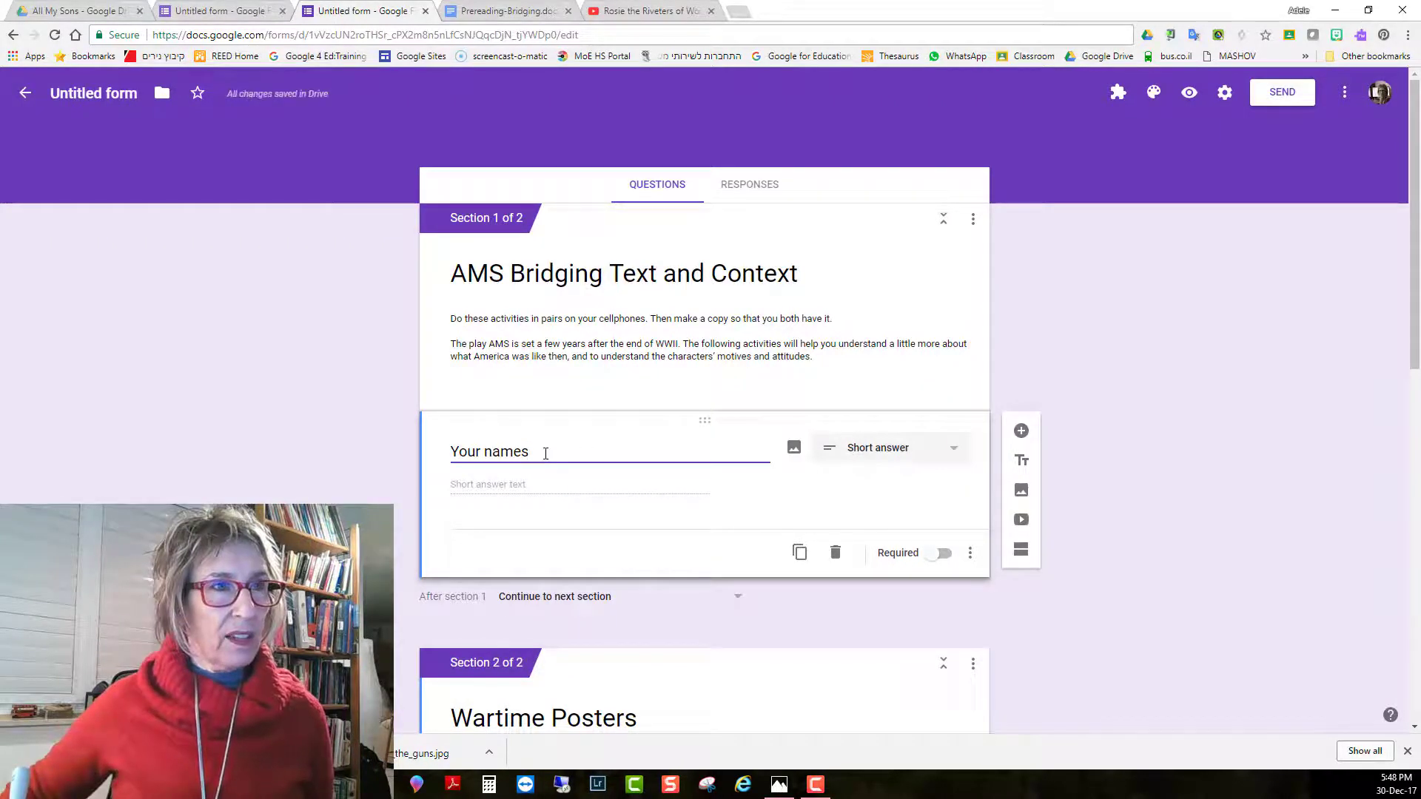
{"action": "left_click", "coordinate": [943, 554]}
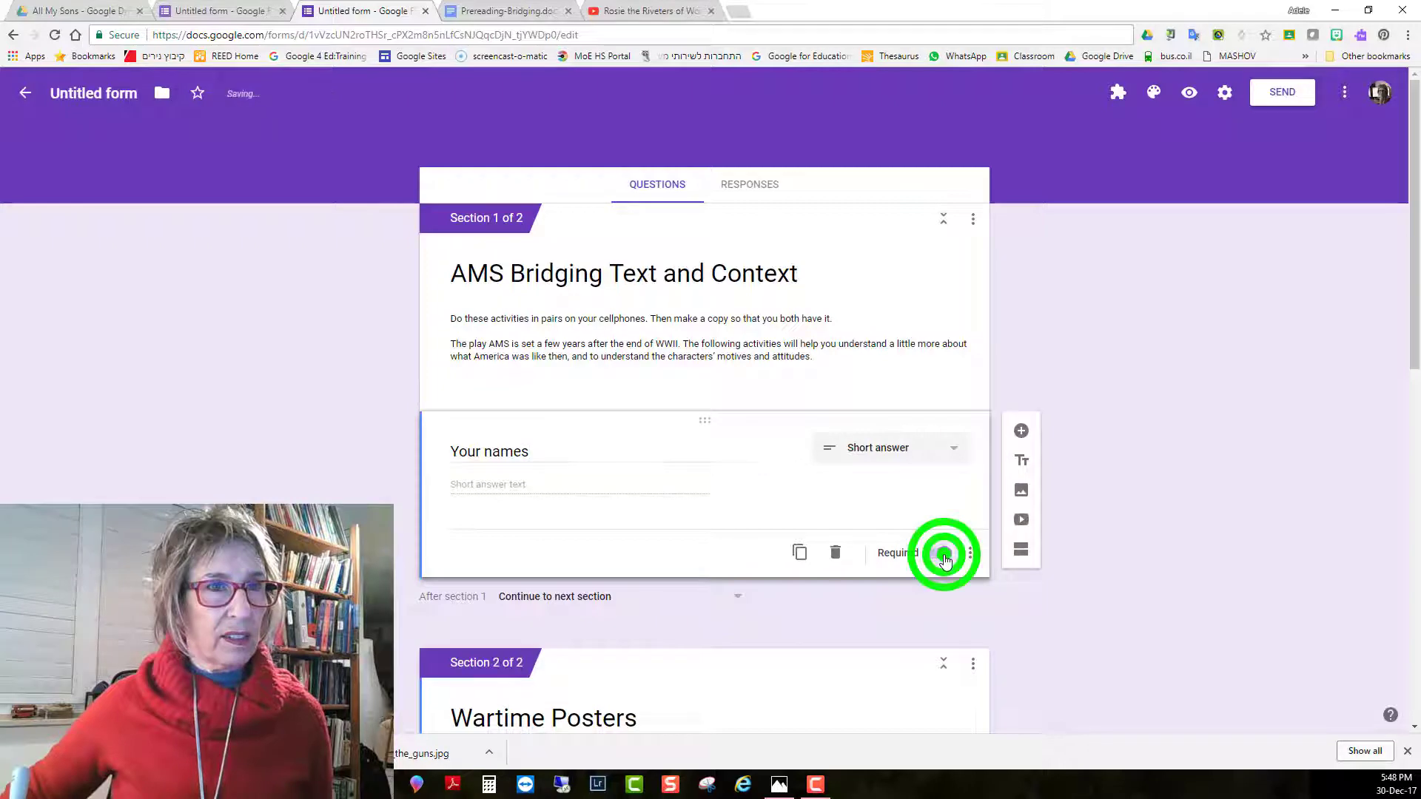
{"action": "left_click", "coordinate": [1215, 370]}
Duplicate the Wartime Posters section with its poster and questions
{"action": "scroll", "coordinate": [1214, 371], "scroll_direction": "down", "scroll_amount": 6}
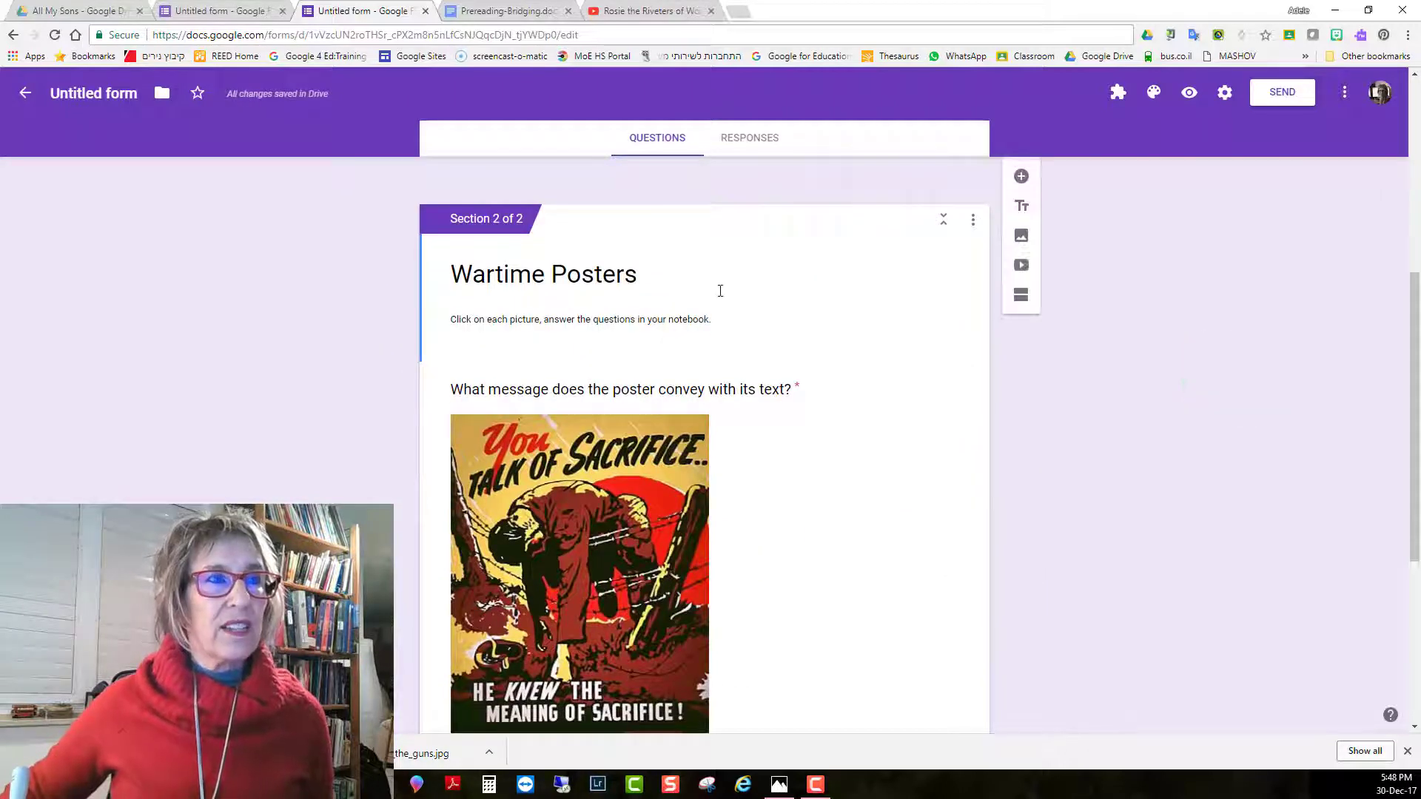
{"action": "scroll", "coordinate": [720, 291], "scroll_direction": "up", "scroll_amount": 1}
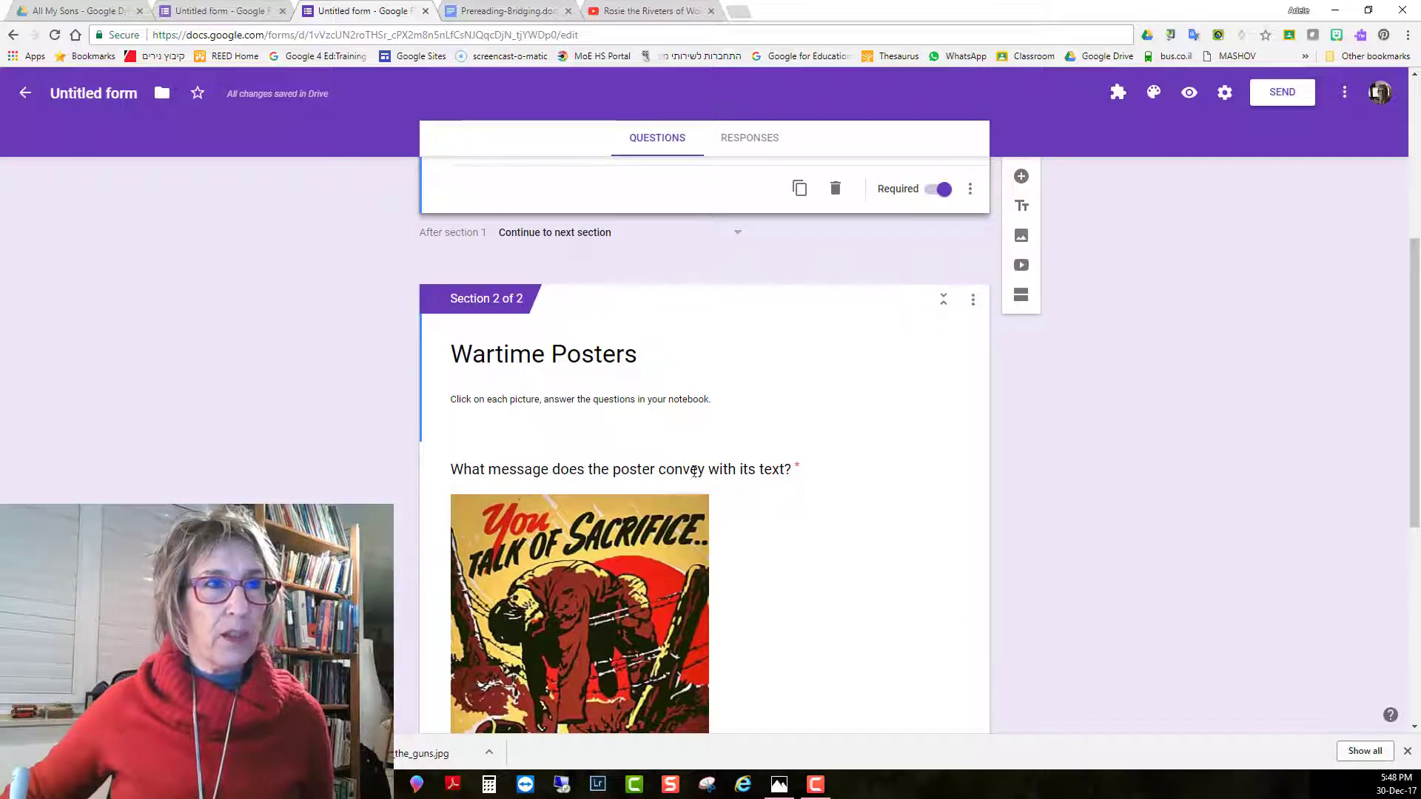
{"action": "left_click", "coordinate": [970, 301]}
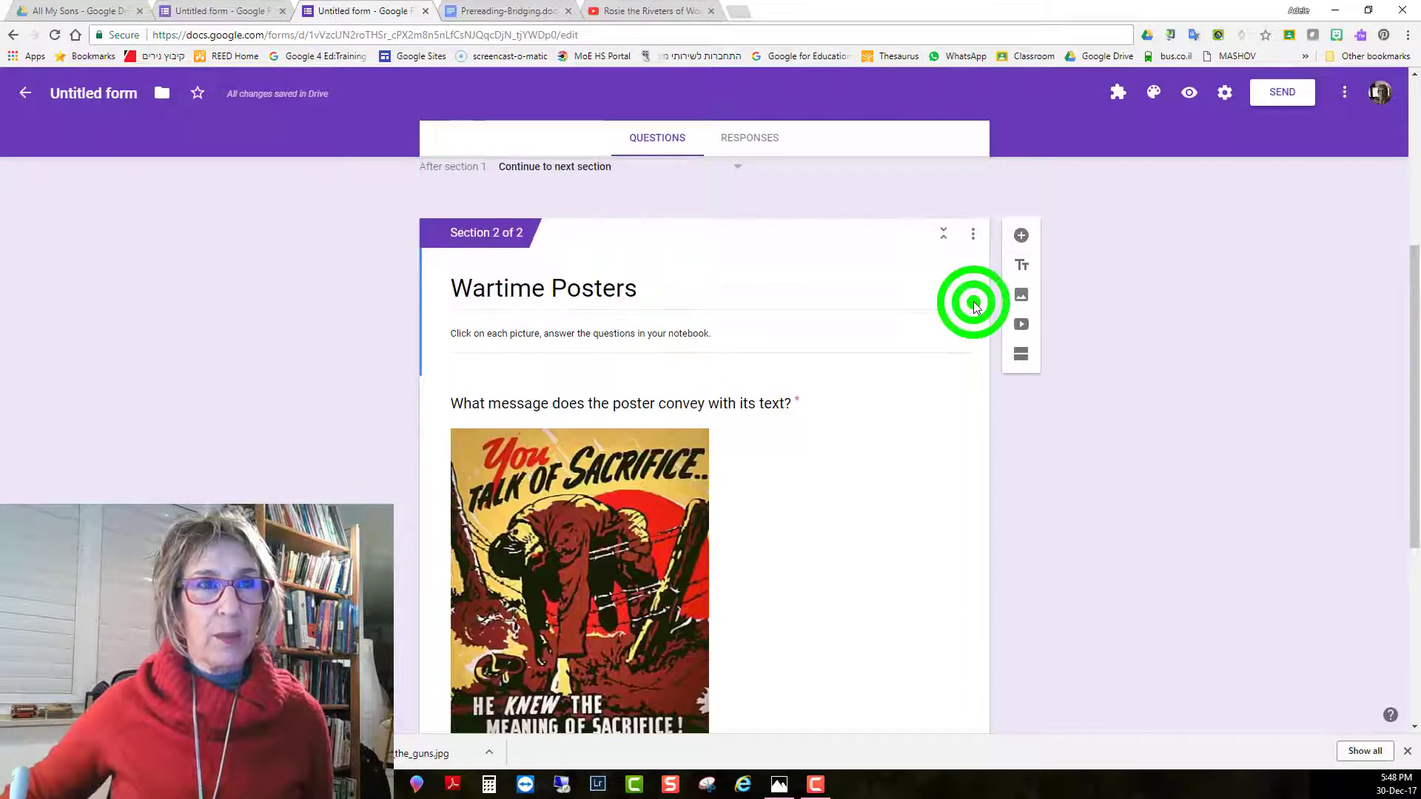
{"action": "left_click", "coordinate": [976, 238]}
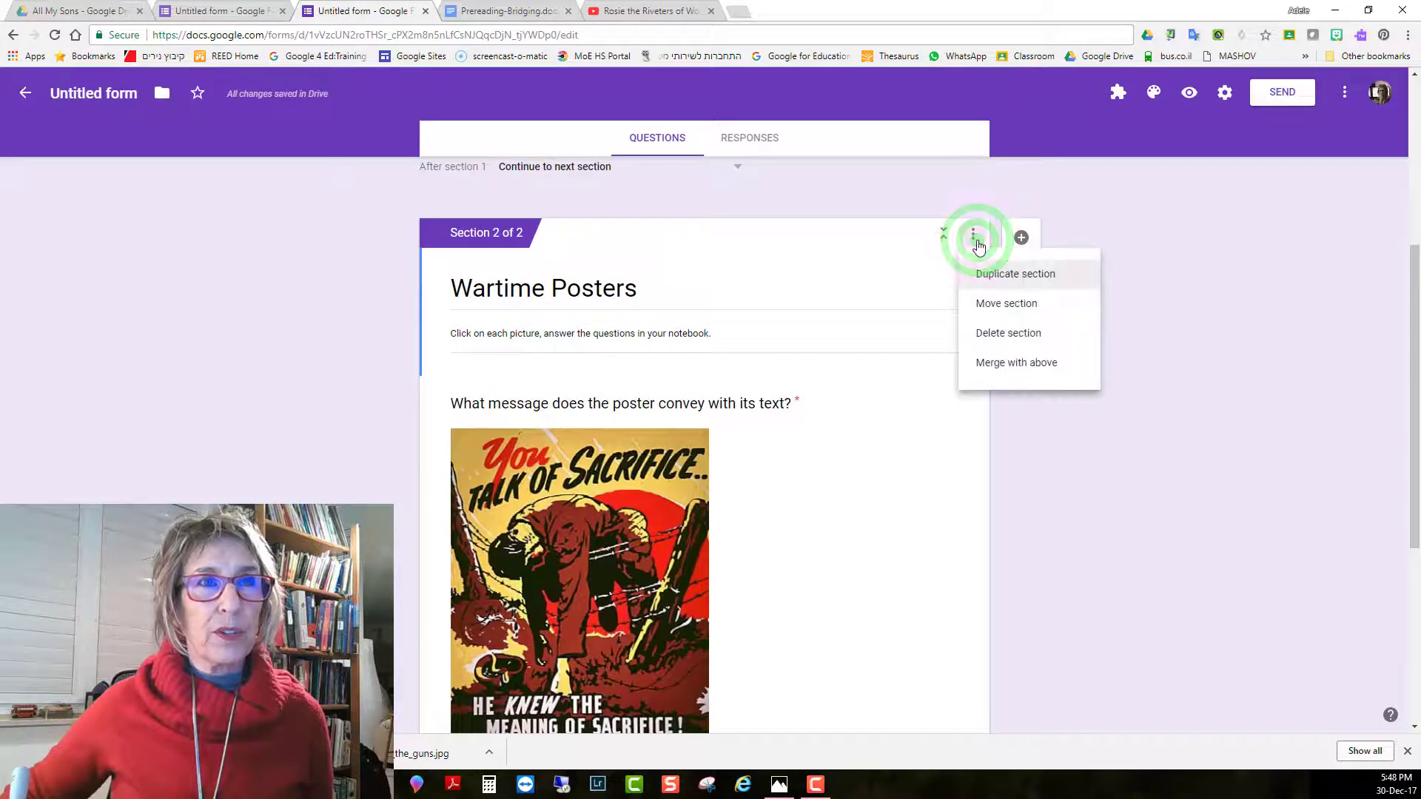
{"action": "left_click", "coordinate": [992, 276]}
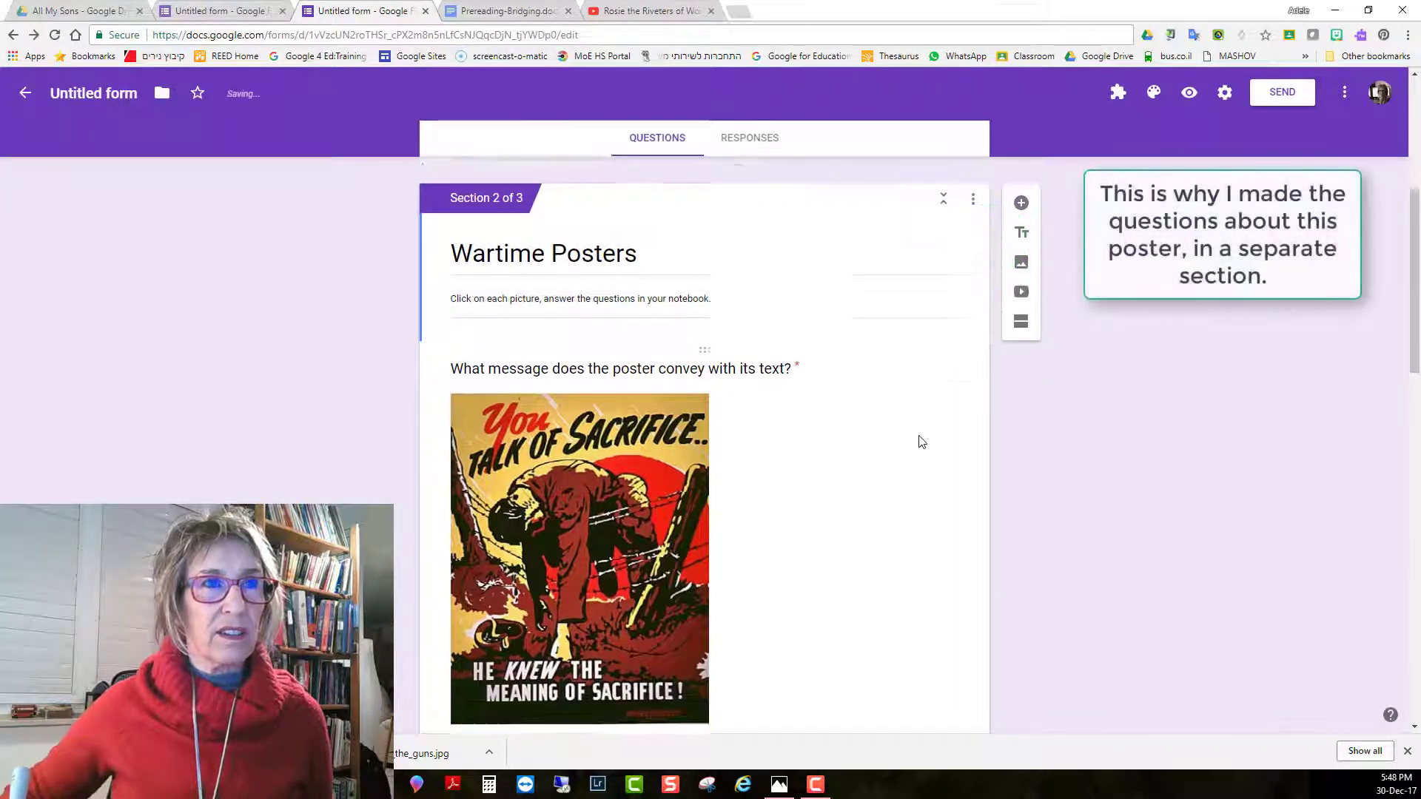
Replace the poster in the duplicated section's first question with the united_we_win image from the AMS Bridging folder
{"action": "triple_click", "coordinate": [635, 394]}
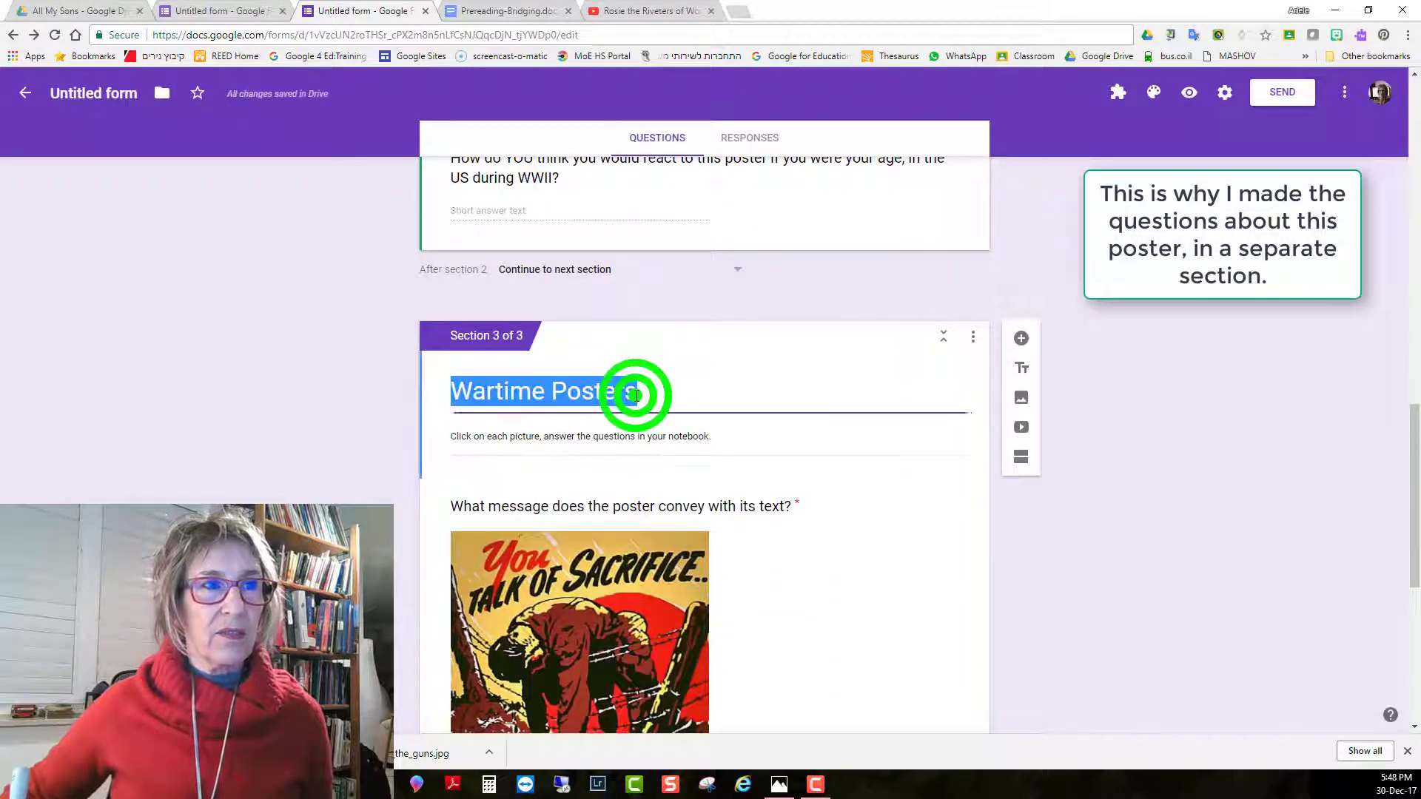
{"action": "left_click", "coordinate": [635, 393]}
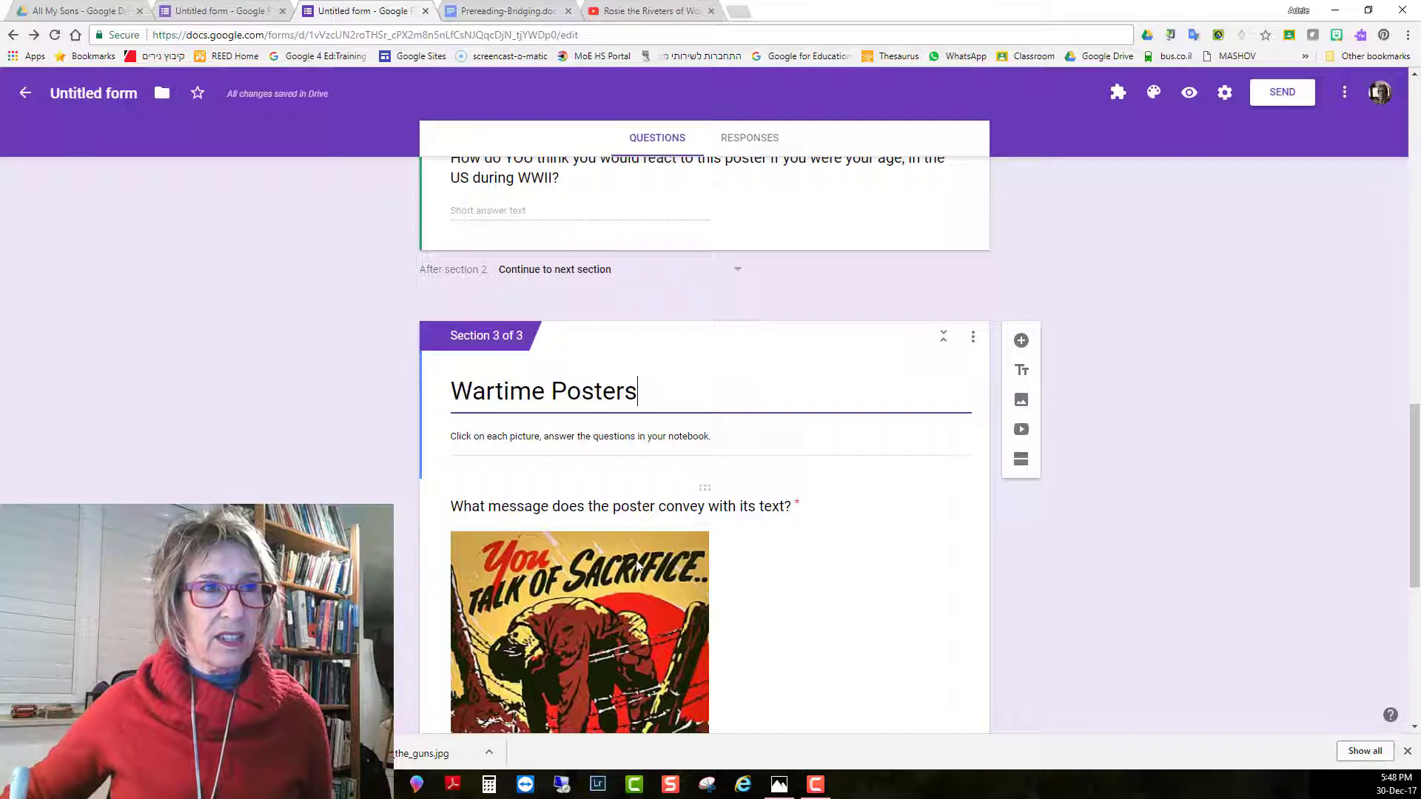
{"action": "scroll", "coordinate": [638, 566], "scroll_direction": "down", "scroll_amount": 5}
{"action": "left_click", "coordinate": [619, 374]}
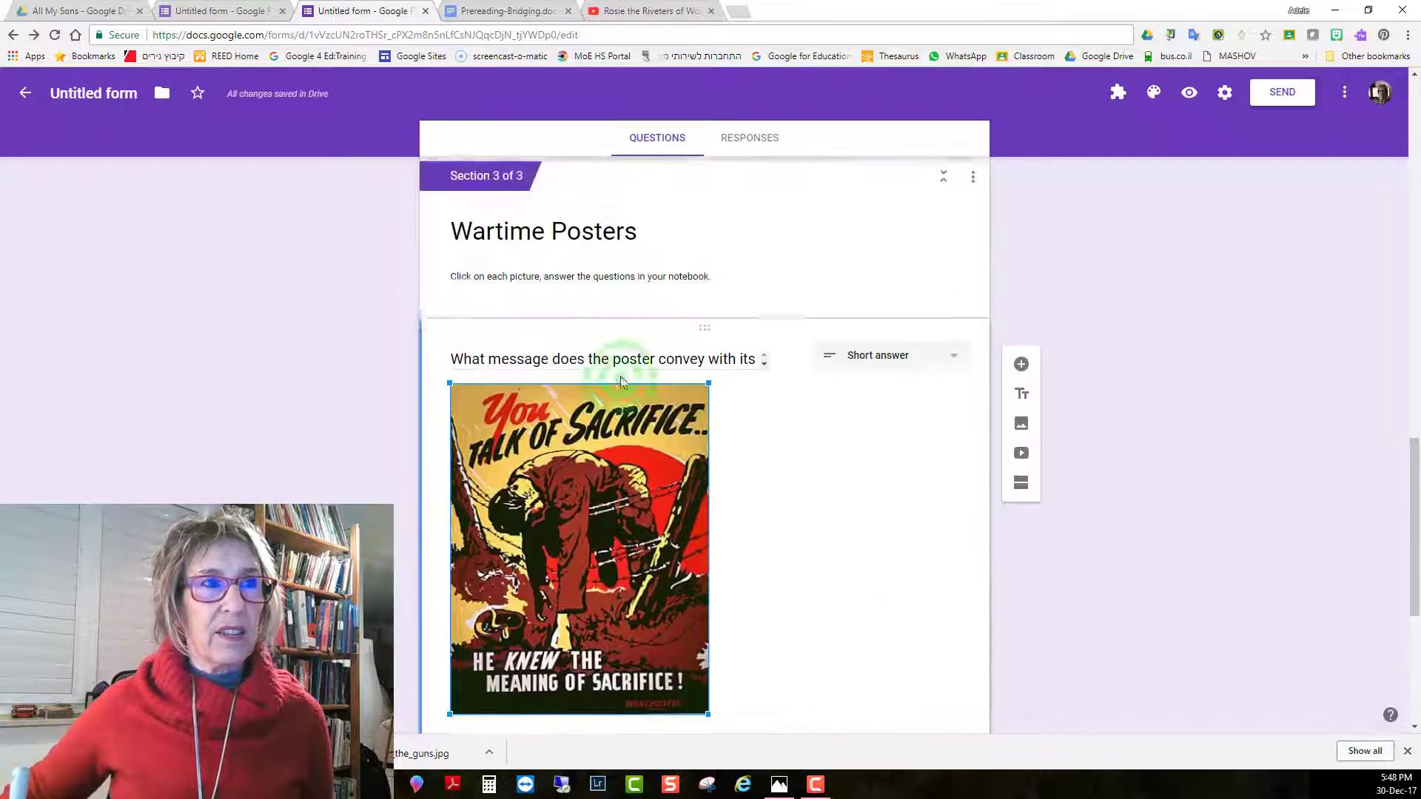
{"action": "scroll", "coordinate": [740, 385], "scroll_direction": "down", "scroll_amount": 1}
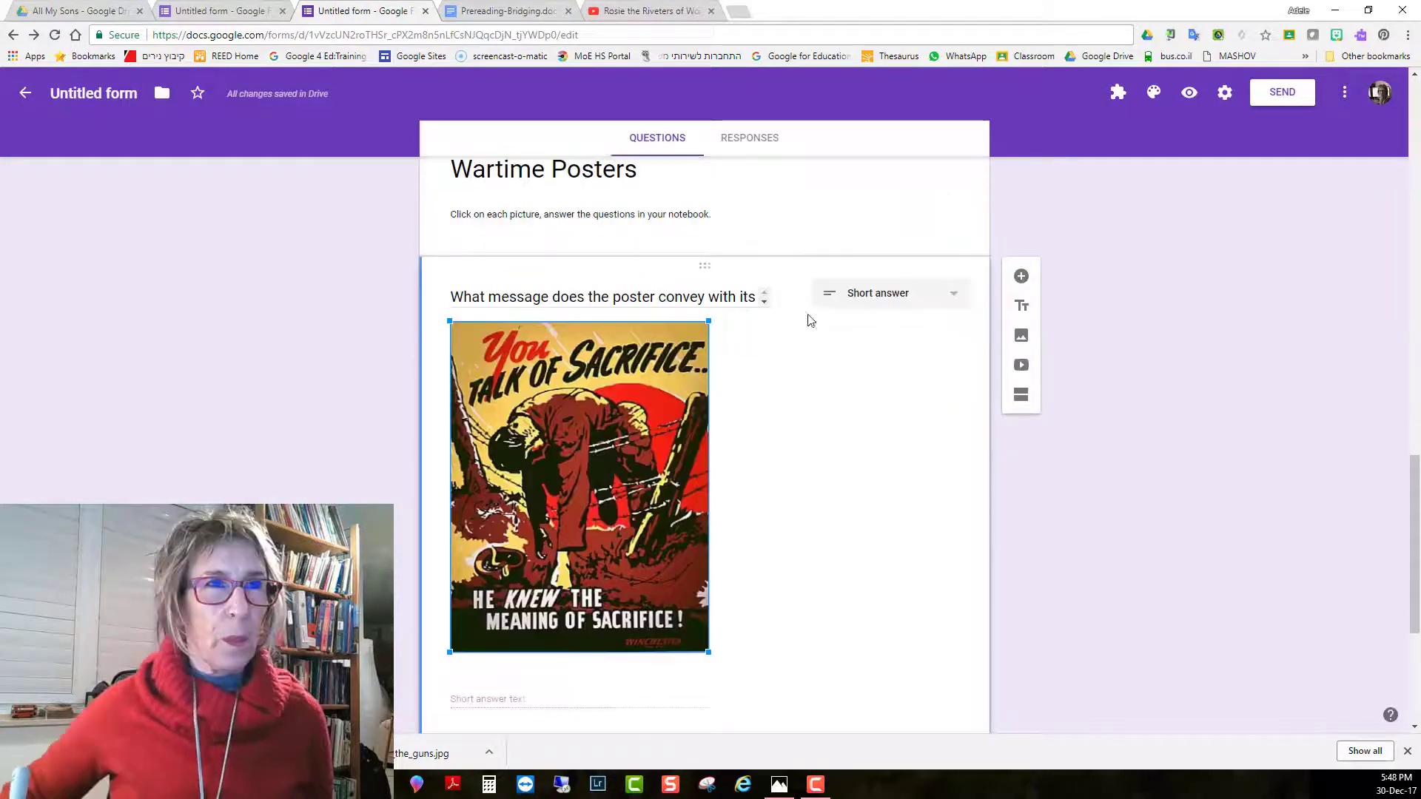
{"action": "left_click", "coordinate": [795, 295]}
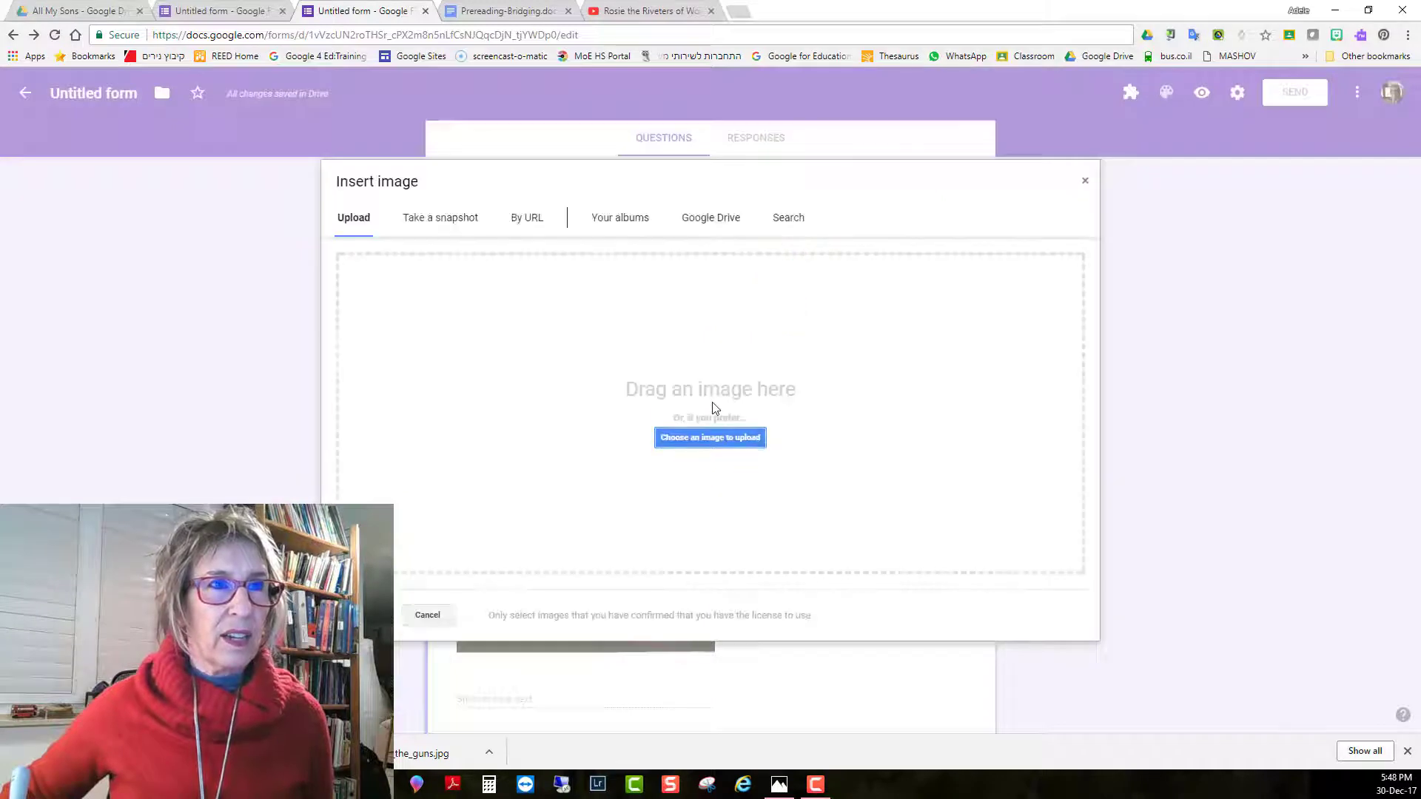
{"action": "left_click", "coordinate": [714, 438]}
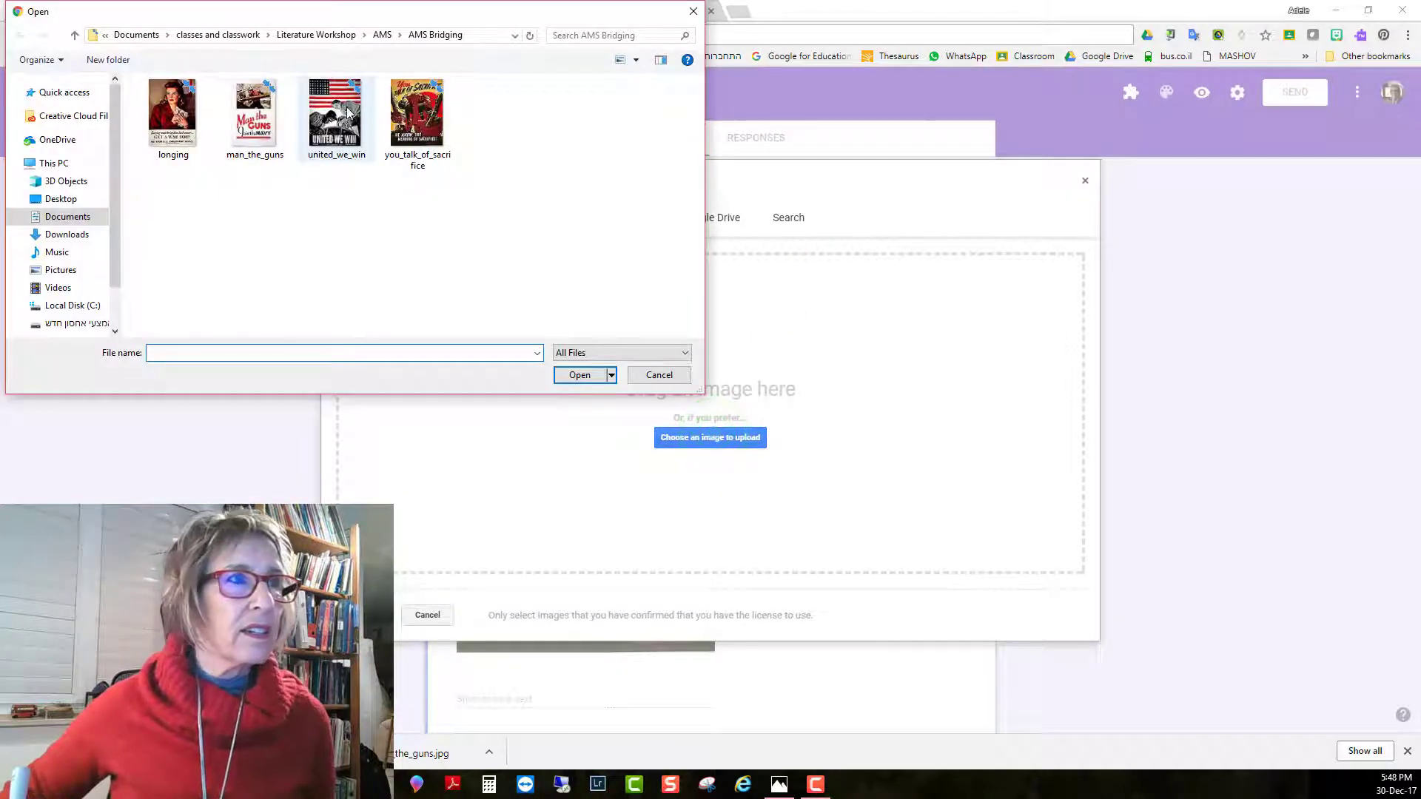
{"action": "double_click", "coordinate": [323, 123]}
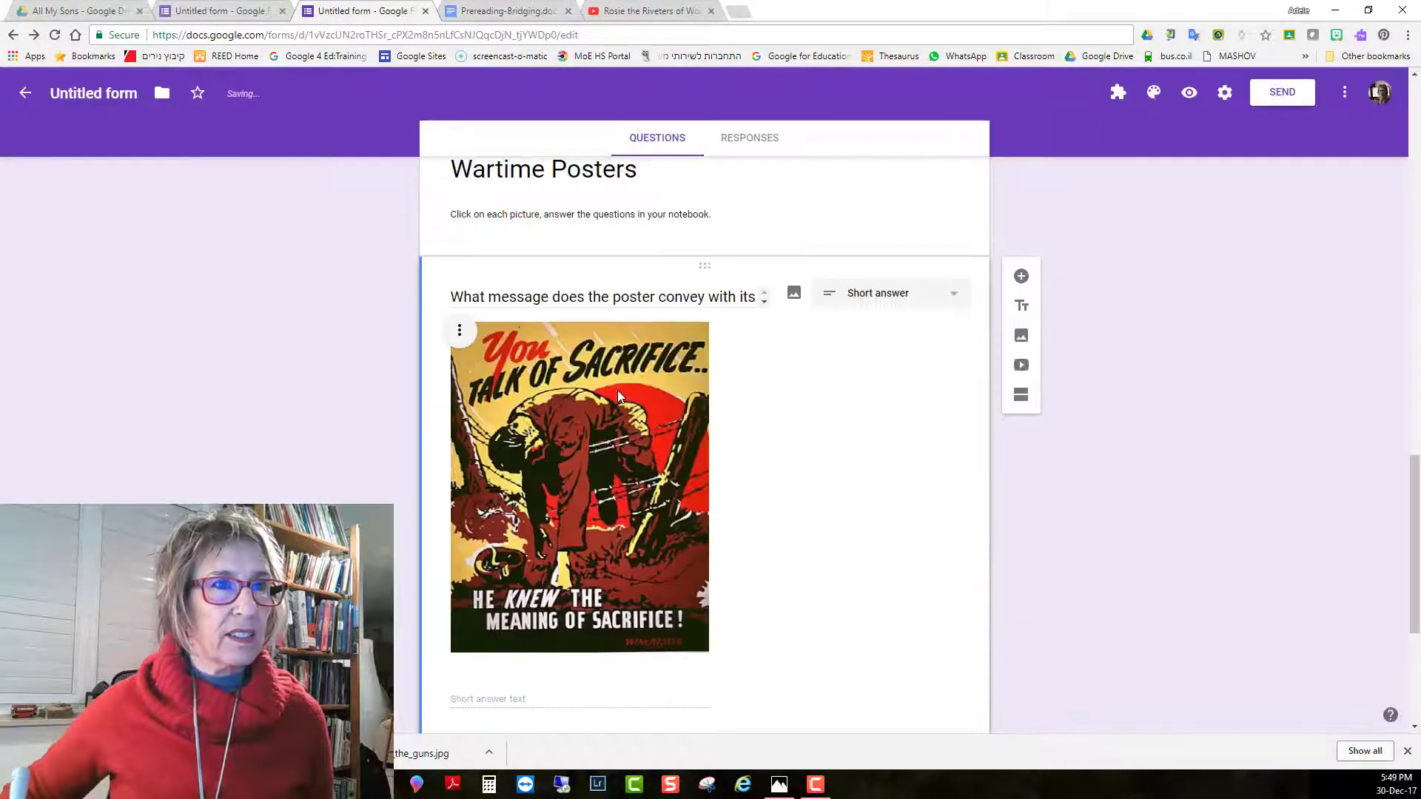
Review the questions in the duplicated poster section and the original Wartime Posters section
{"action": "scroll", "coordinate": [619, 394], "scroll_direction": "down", "scroll_amount": 5}
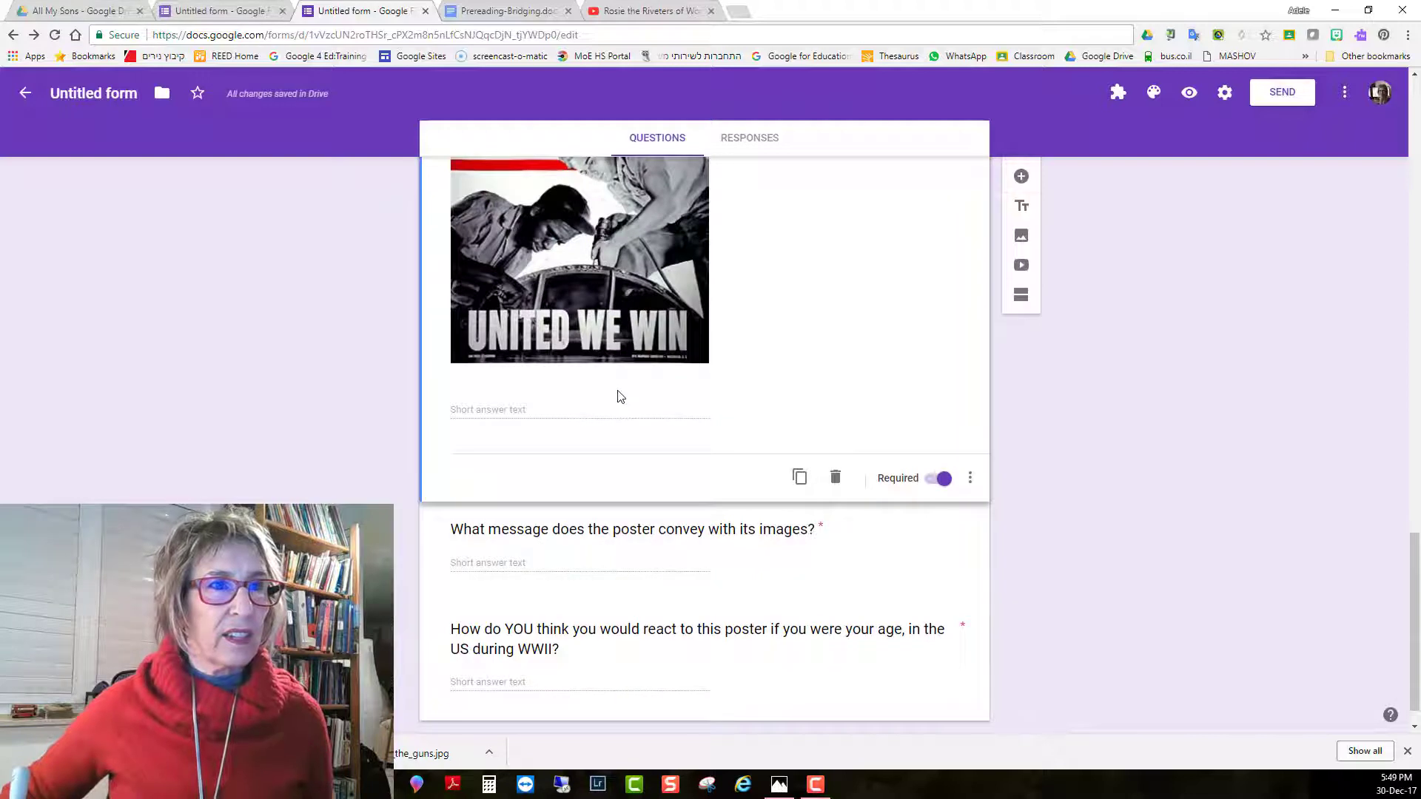
{"action": "left_click", "coordinate": [872, 496]}
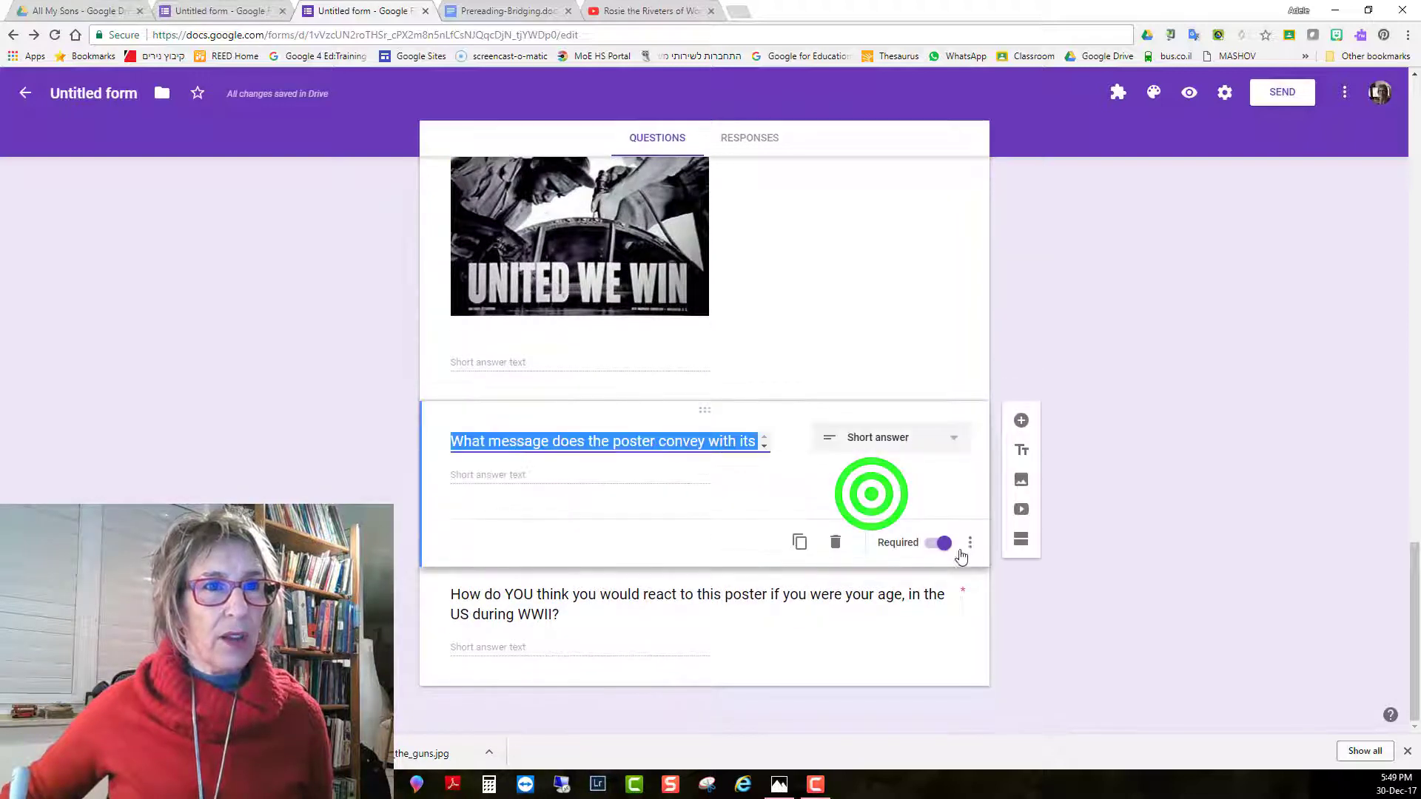
{"action": "left_click", "coordinate": [1094, 663]}
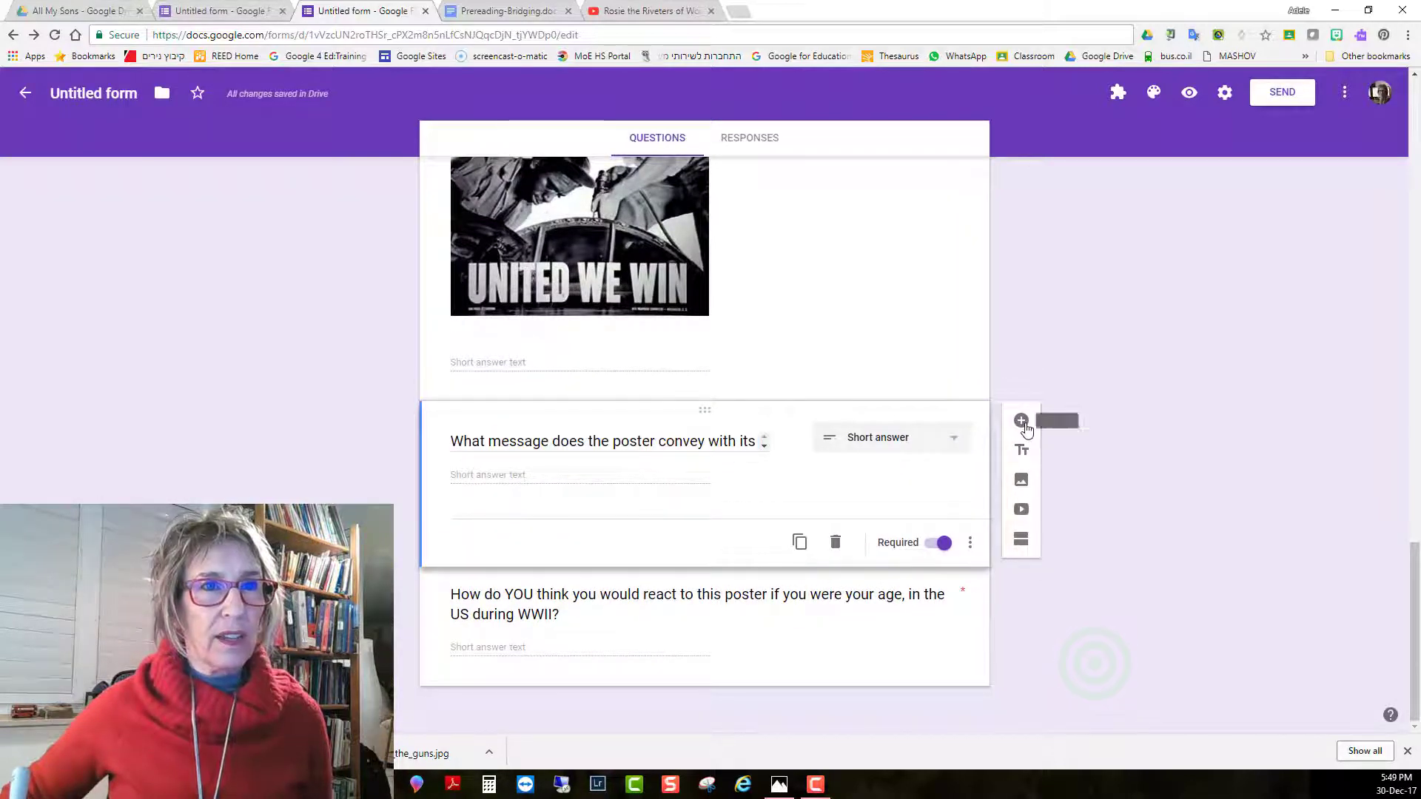
{"action": "scroll", "coordinate": [1050, 376], "scroll_direction": "down", "scroll_amount": 7}
{"action": "scroll", "coordinate": [1043, 380], "scroll_direction": "up", "scroll_amount": 3}
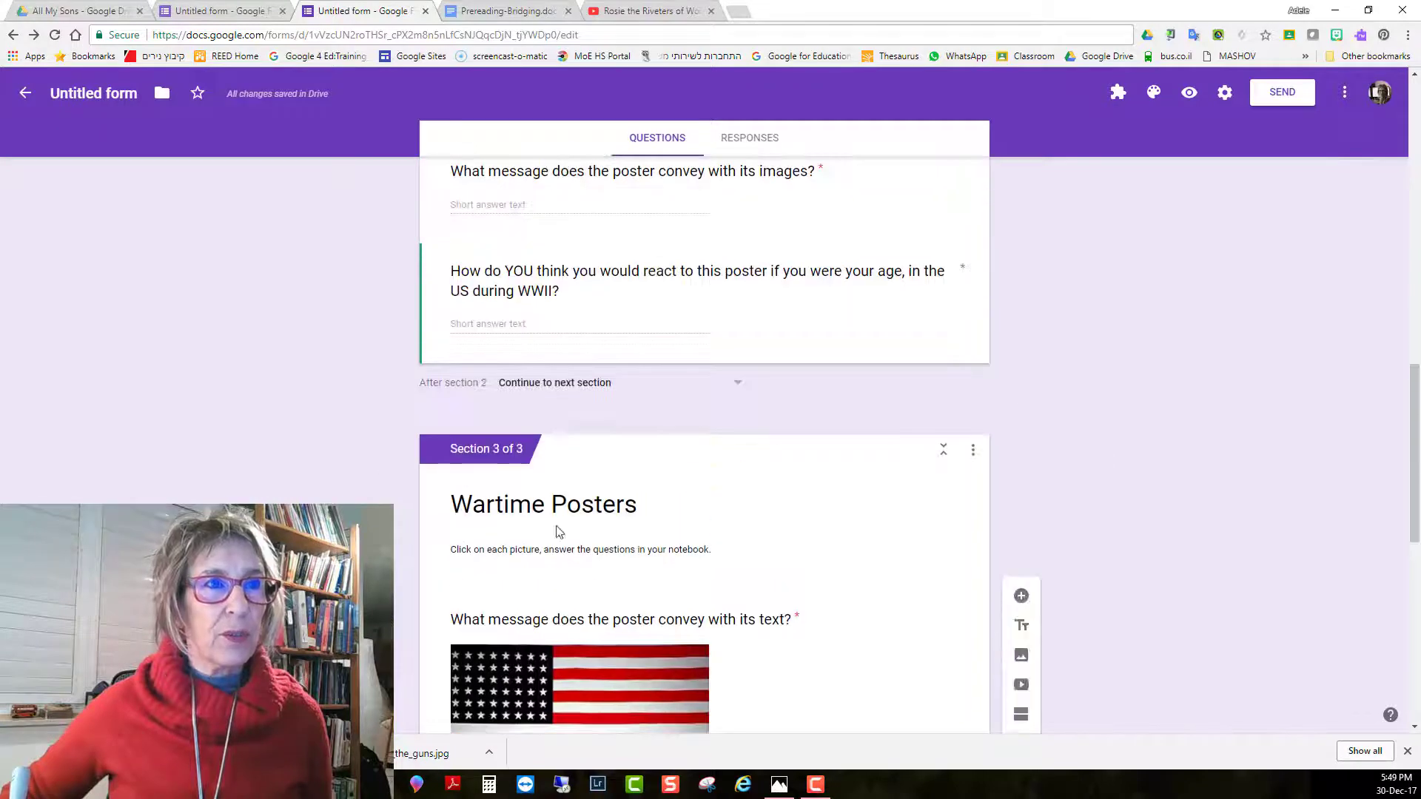
{"action": "scroll", "coordinate": [619, 261], "scroll_direction": "up", "scroll_amount": 7}
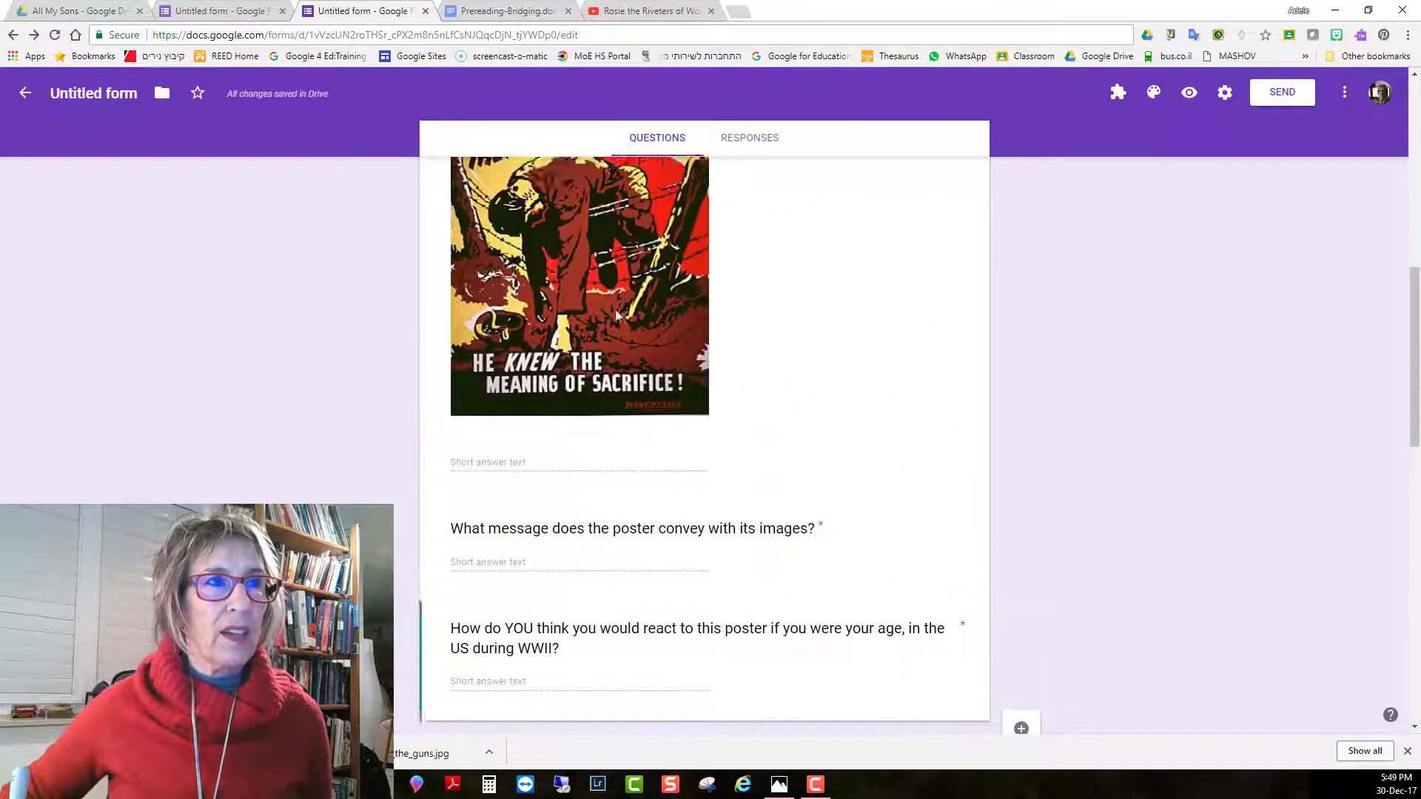
Retitle the second section, with the sacrifice poster, as "Wartime Posters: Sacrifice"
{"action": "scroll", "coordinate": [621, 275], "scroll_direction": "up", "scroll_amount": 3}
{"action": "triple_click", "coordinate": [644, 324]}
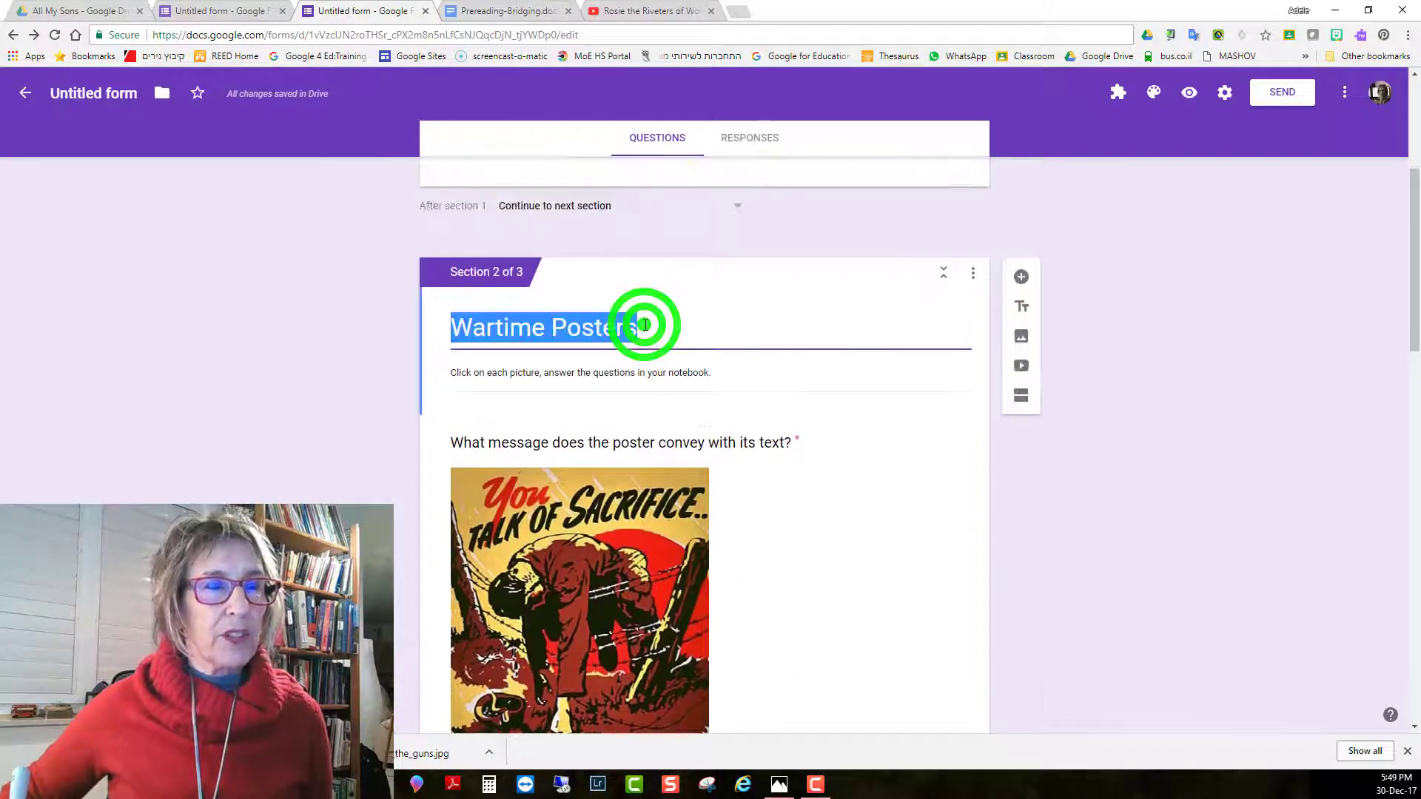
{"action": "left_click", "coordinate": [645, 325]}
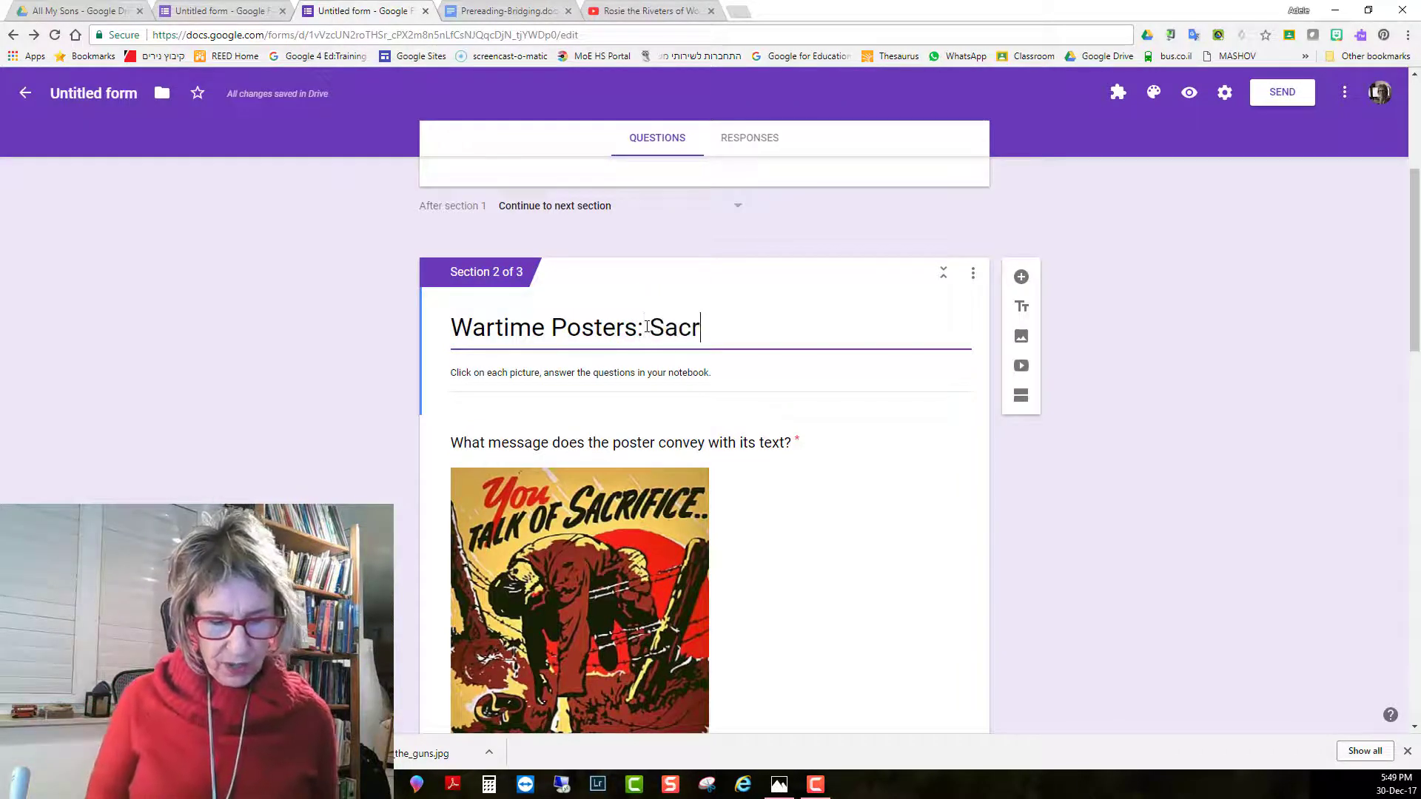
{"action": "type", "text": ": Sacrifice"}
Retitle the third section, with the United We Win poster, as "Wartime Posters: United"
{"action": "scroll", "coordinate": [950, 489], "scroll_direction": "down", "scroll_amount": 7}
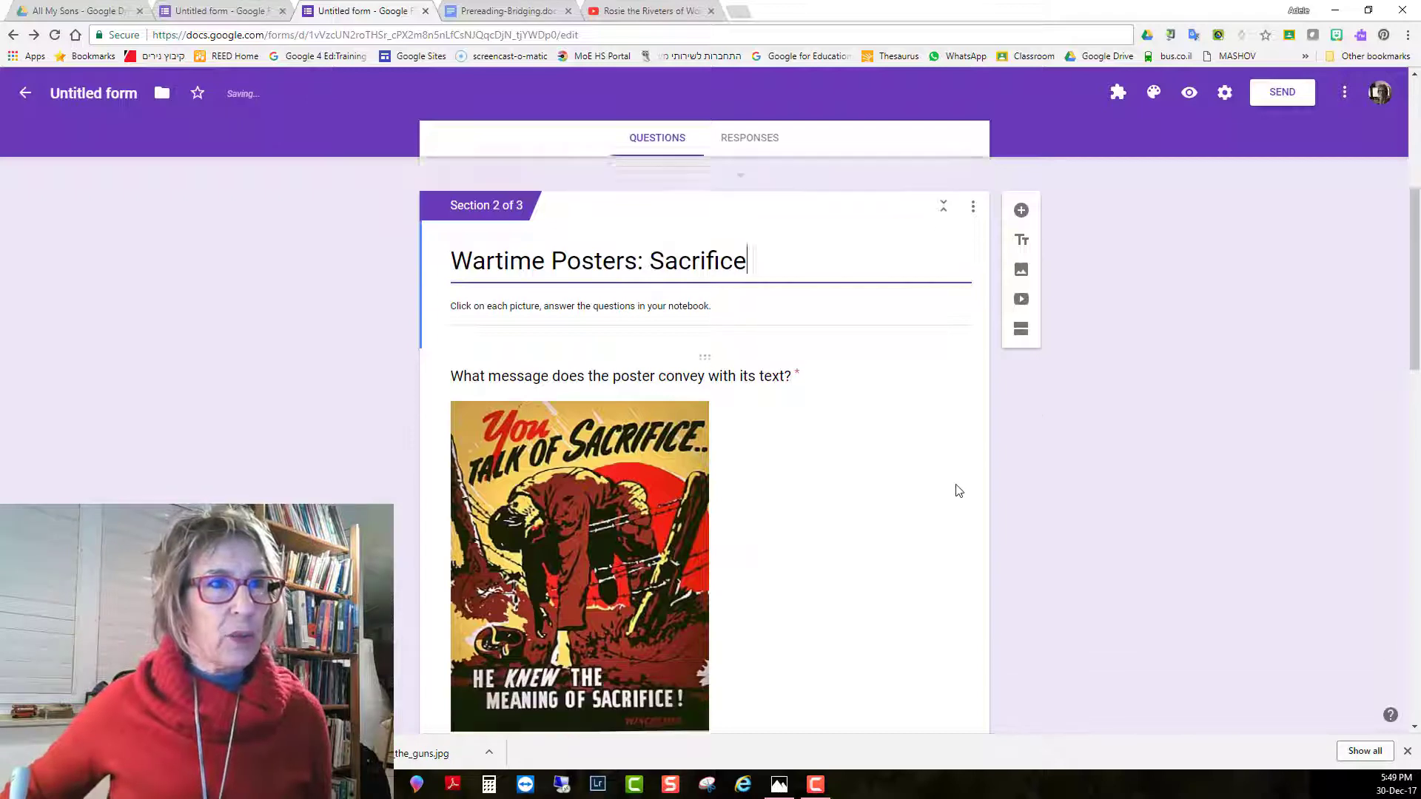
{"action": "scroll", "coordinate": [951, 489], "scroll_direction": "down", "scroll_amount": 7}
{"action": "triple_click", "coordinate": [639, 214]}
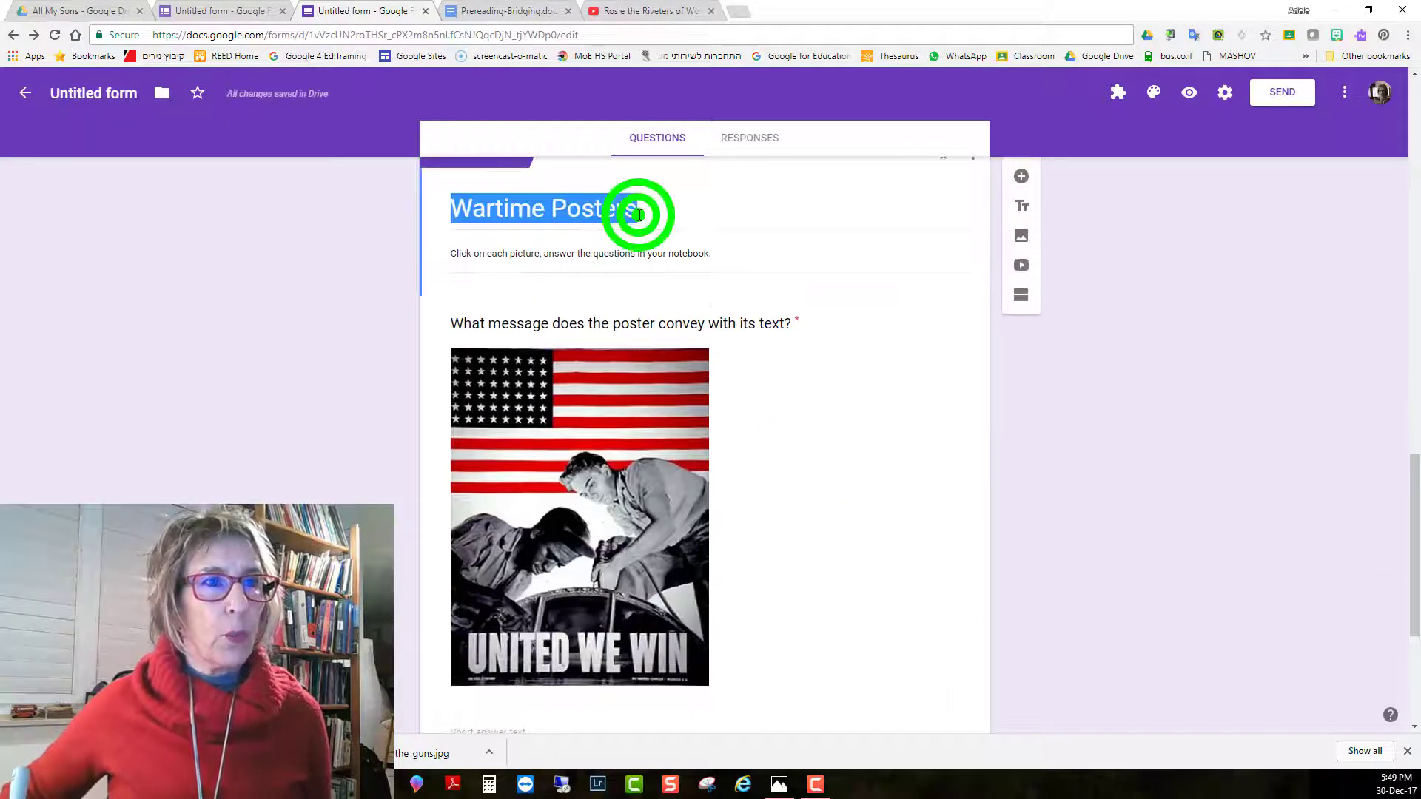
{"action": "left_click", "coordinate": [634, 214]}
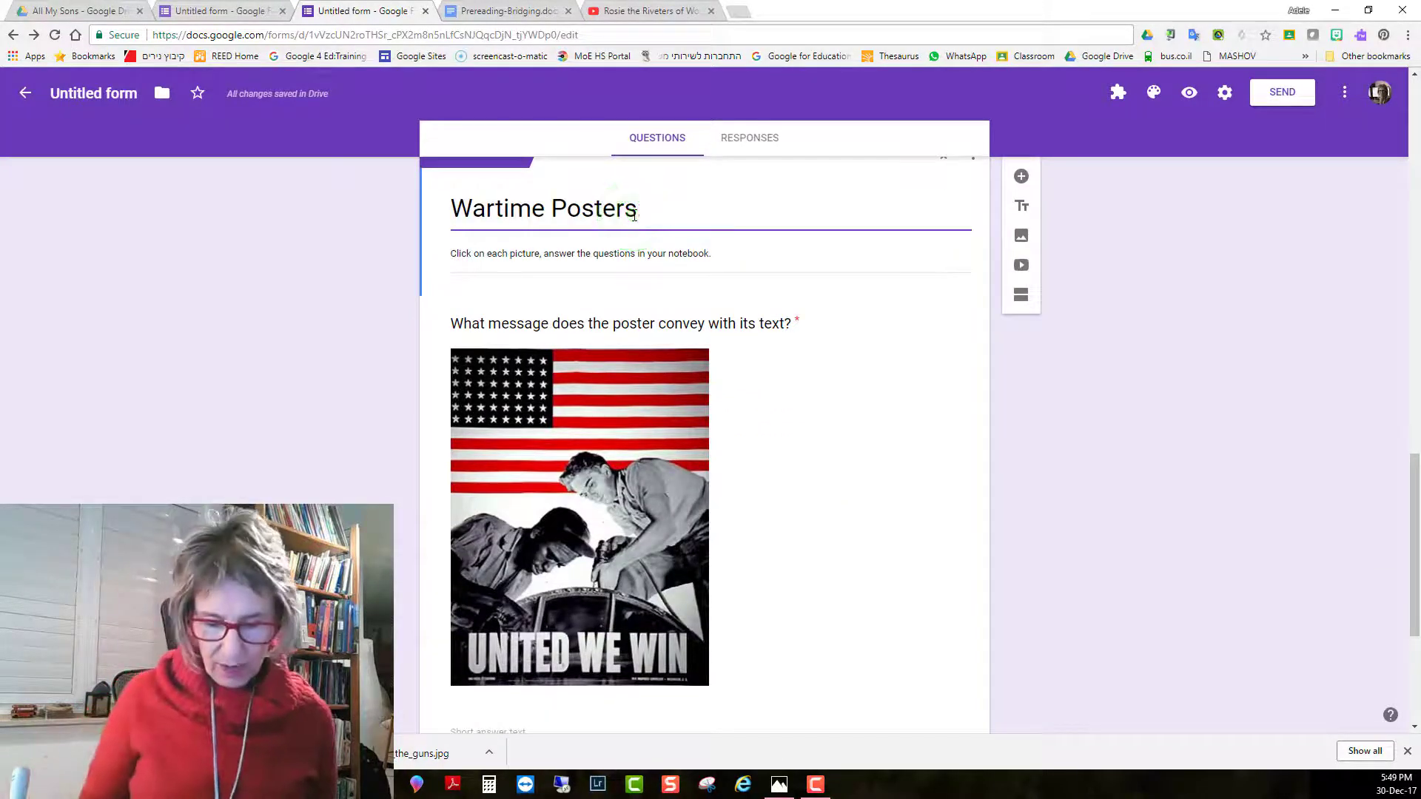
{"action": "type", "text": ": United"}
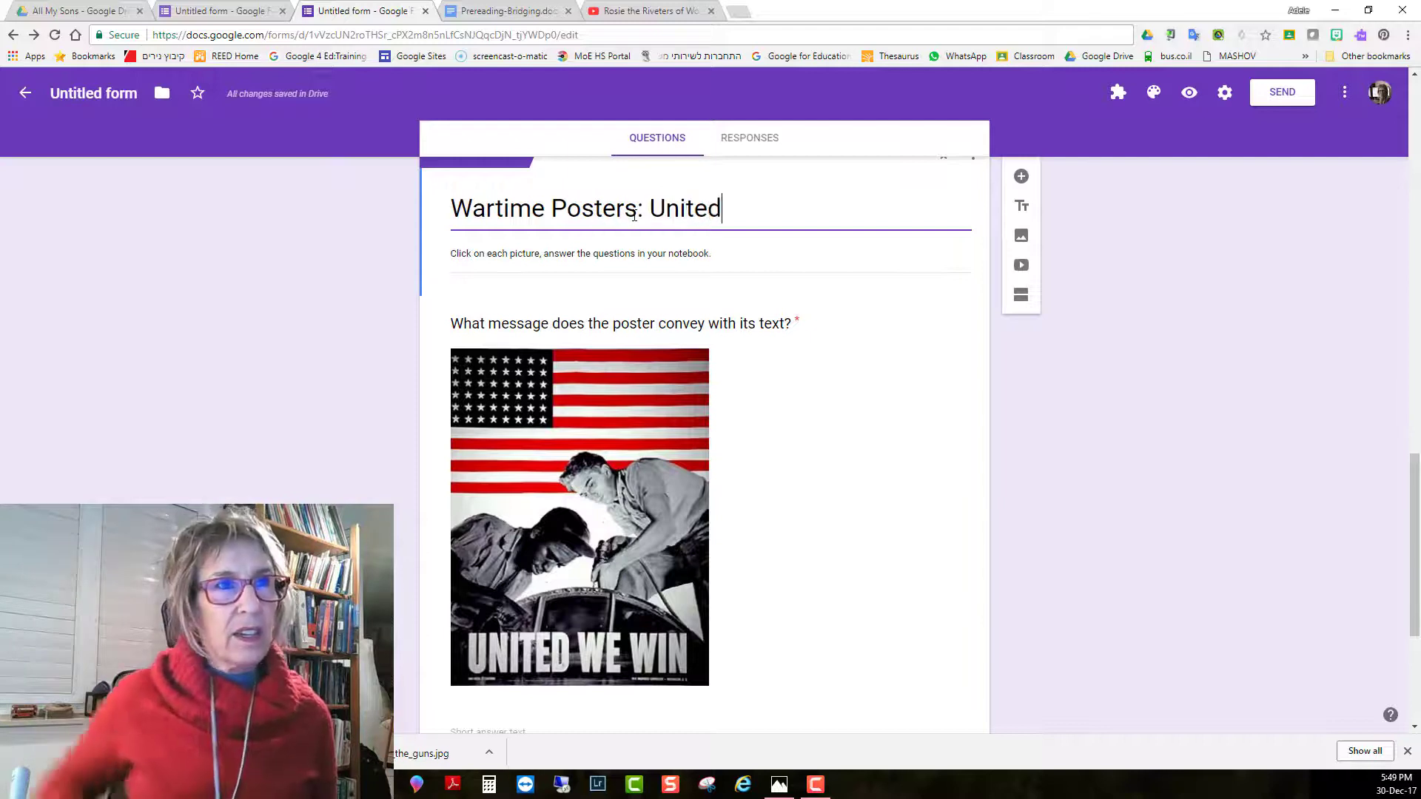
{"action": "left_click", "coordinate": [1155, 479]}
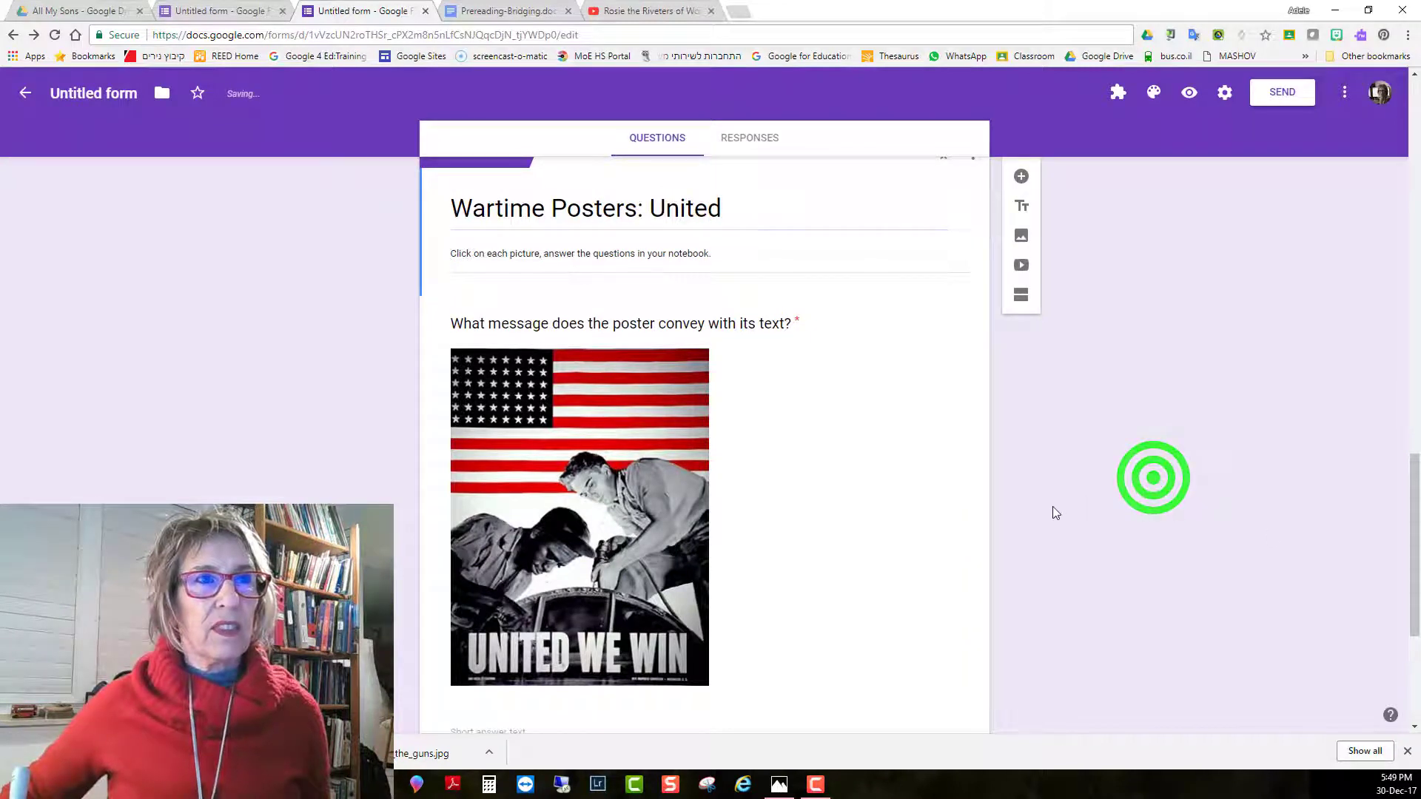
Duplicate the "Wartime Posters: United" section and replace the poster in the copy's first question with the Man the Guns image
{"action": "scroll", "coordinate": [1056, 512], "scroll_direction": "up", "scroll_amount": 2}
{"action": "left_click", "coordinate": [975, 299]}
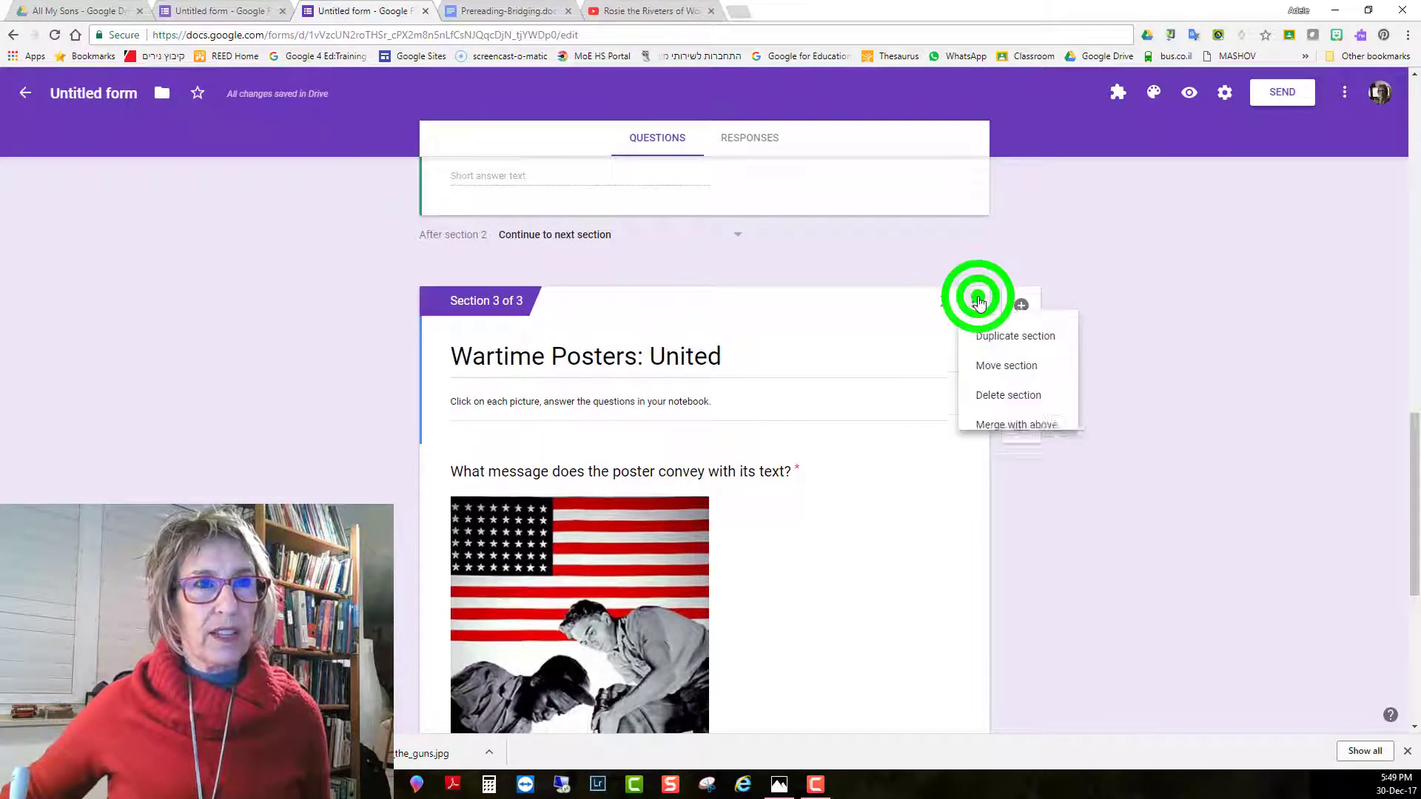
{"action": "left_click", "coordinate": [990, 341]}
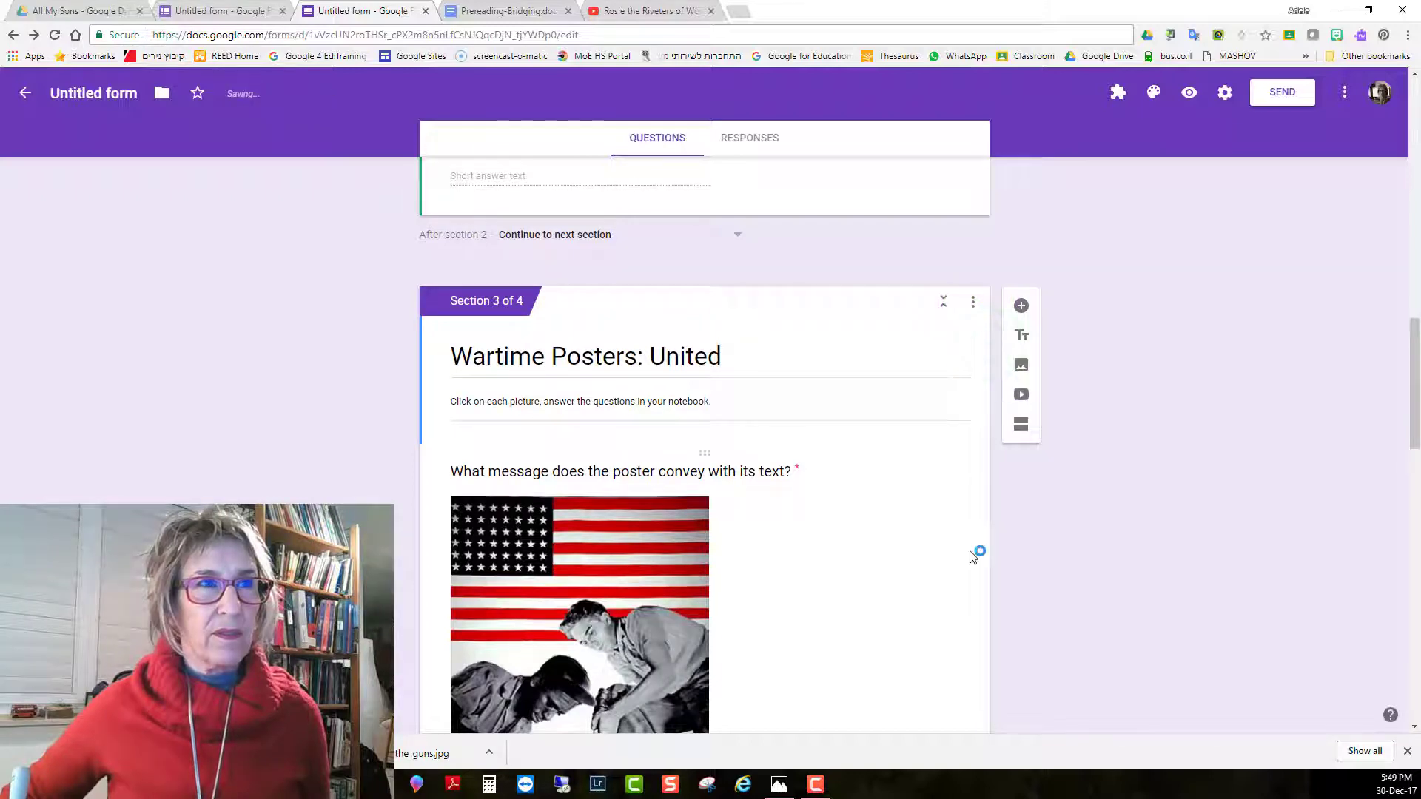
{"action": "left_click", "coordinate": [818, 396]}
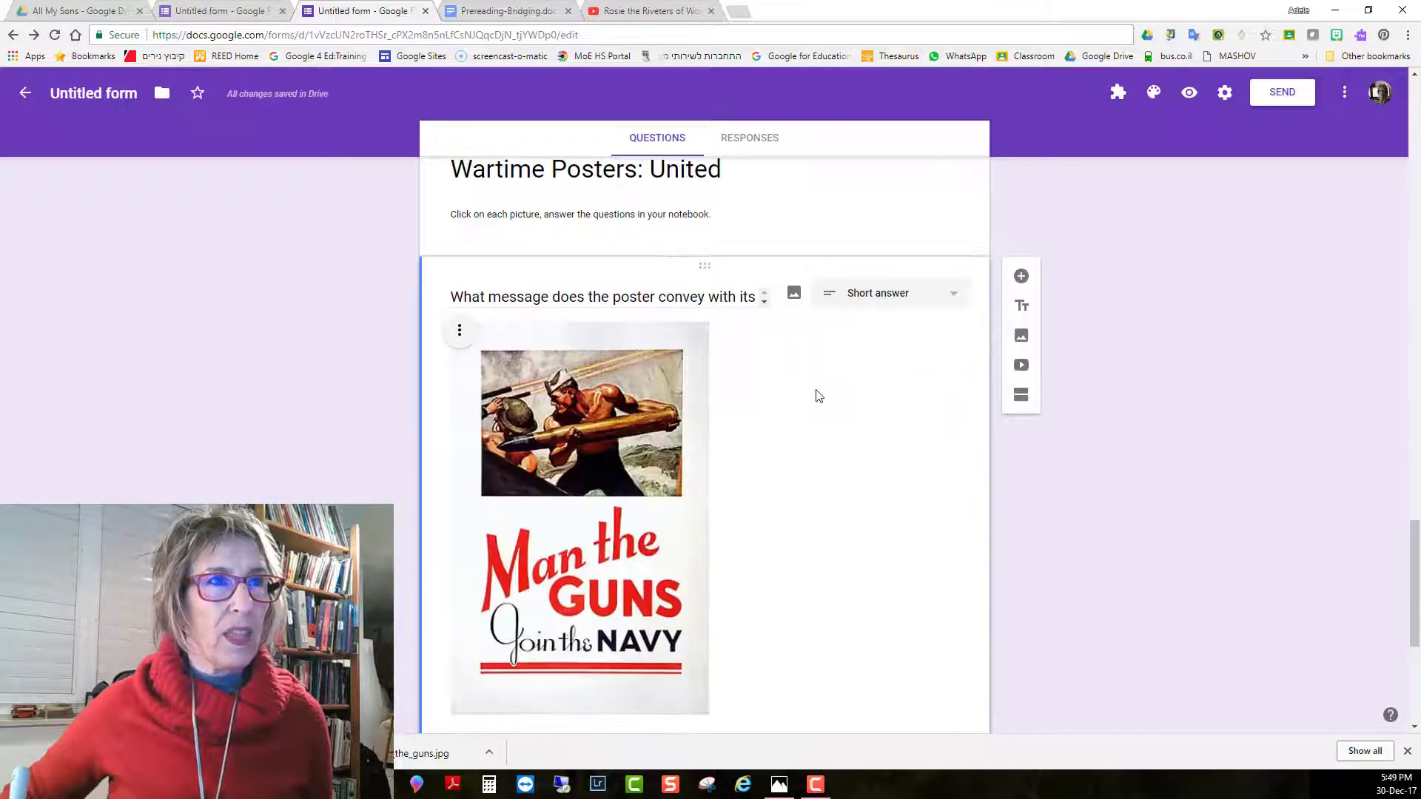
Retitle the fourth section, with the navy poster, as "Wartime Posters: Man the Guns"
{"action": "scroll", "coordinate": [818, 396], "scroll_direction": "down", "scroll_amount": 3}
{"action": "scroll", "coordinate": [818, 392], "scroll_direction": "up", "scroll_amount": 5}
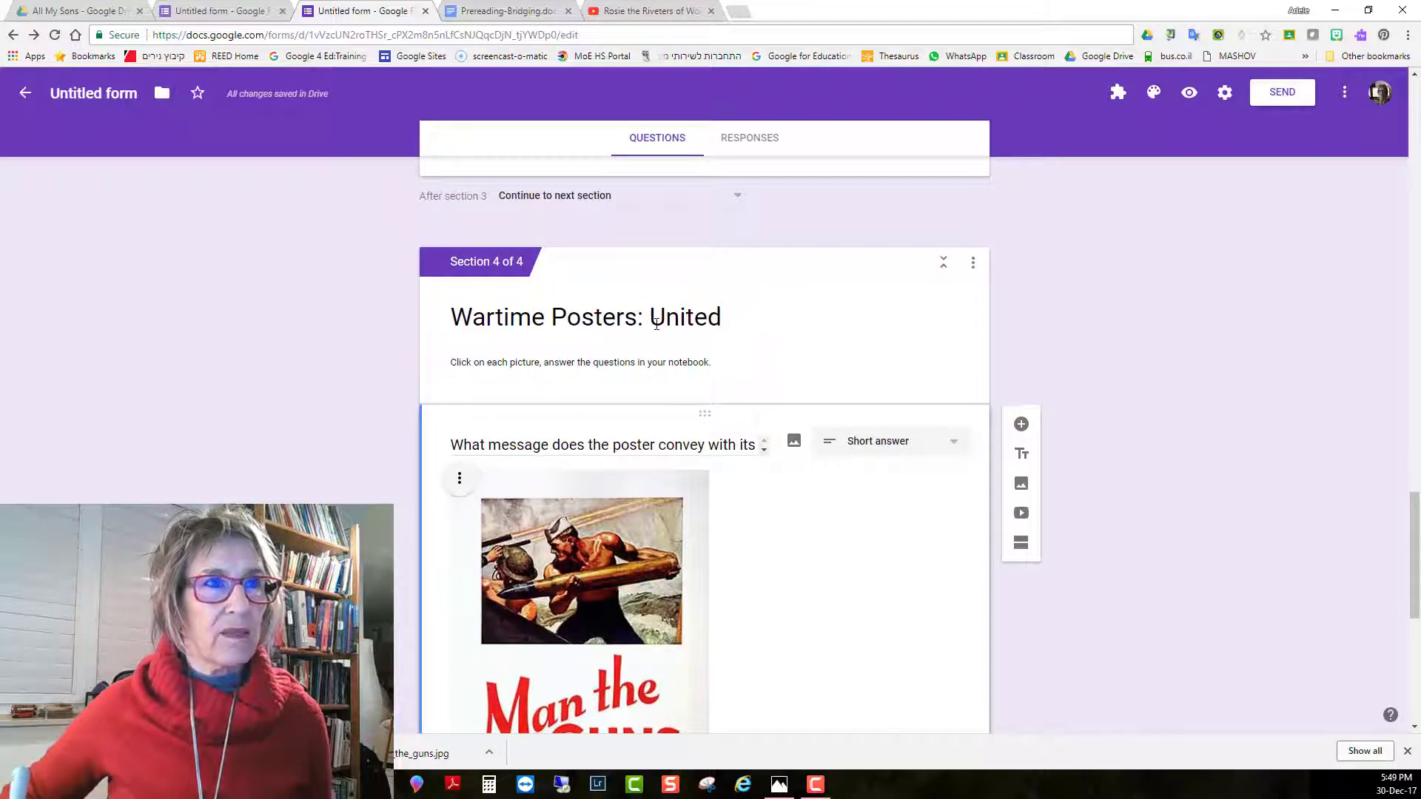
{"action": "left_click", "coordinate": [656, 323]}
{"action": "left_click", "coordinate": [648, 314]}
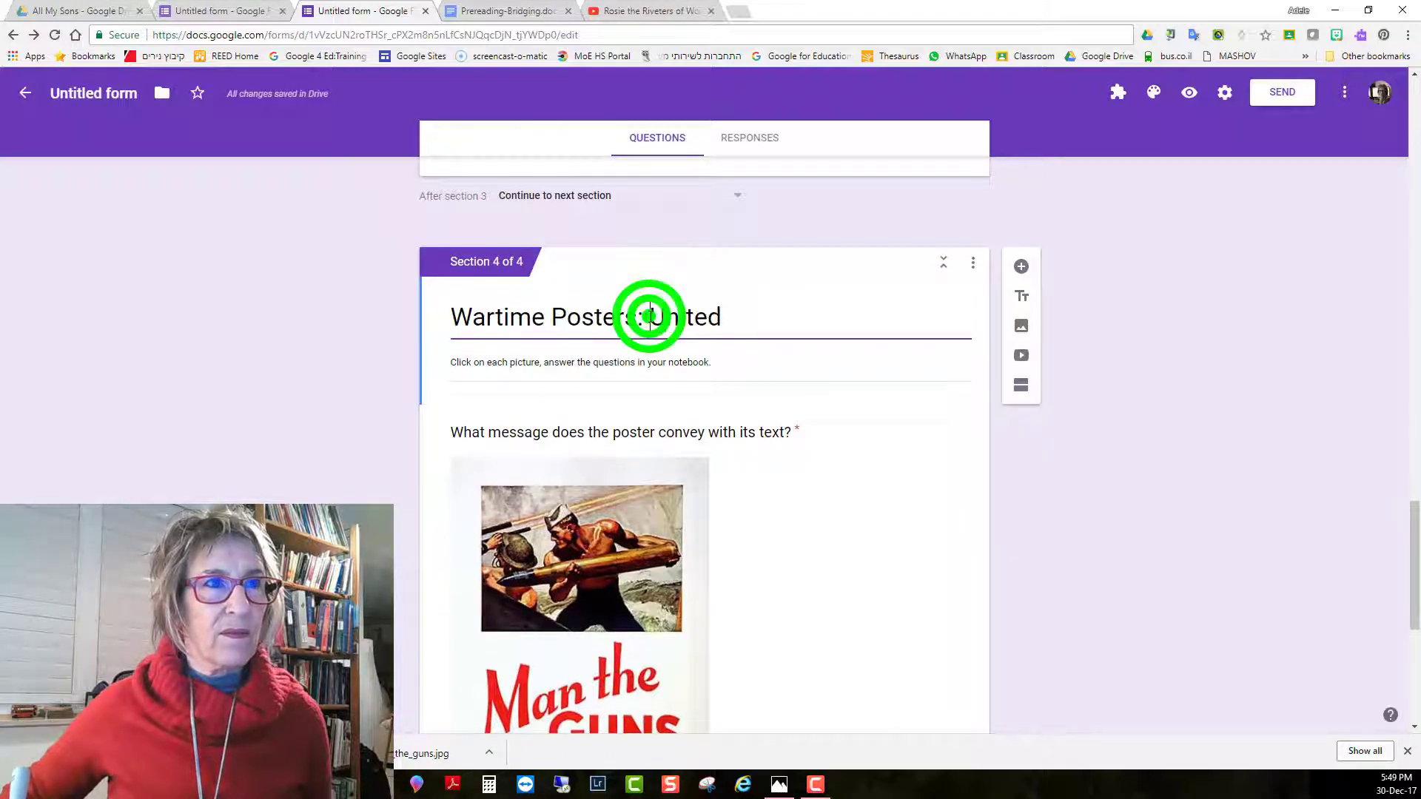
{"action": "left_click_drag", "start_coordinate": [649, 314], "coordinate": [721, 309]}
{"action": "type", "text": "Man"}
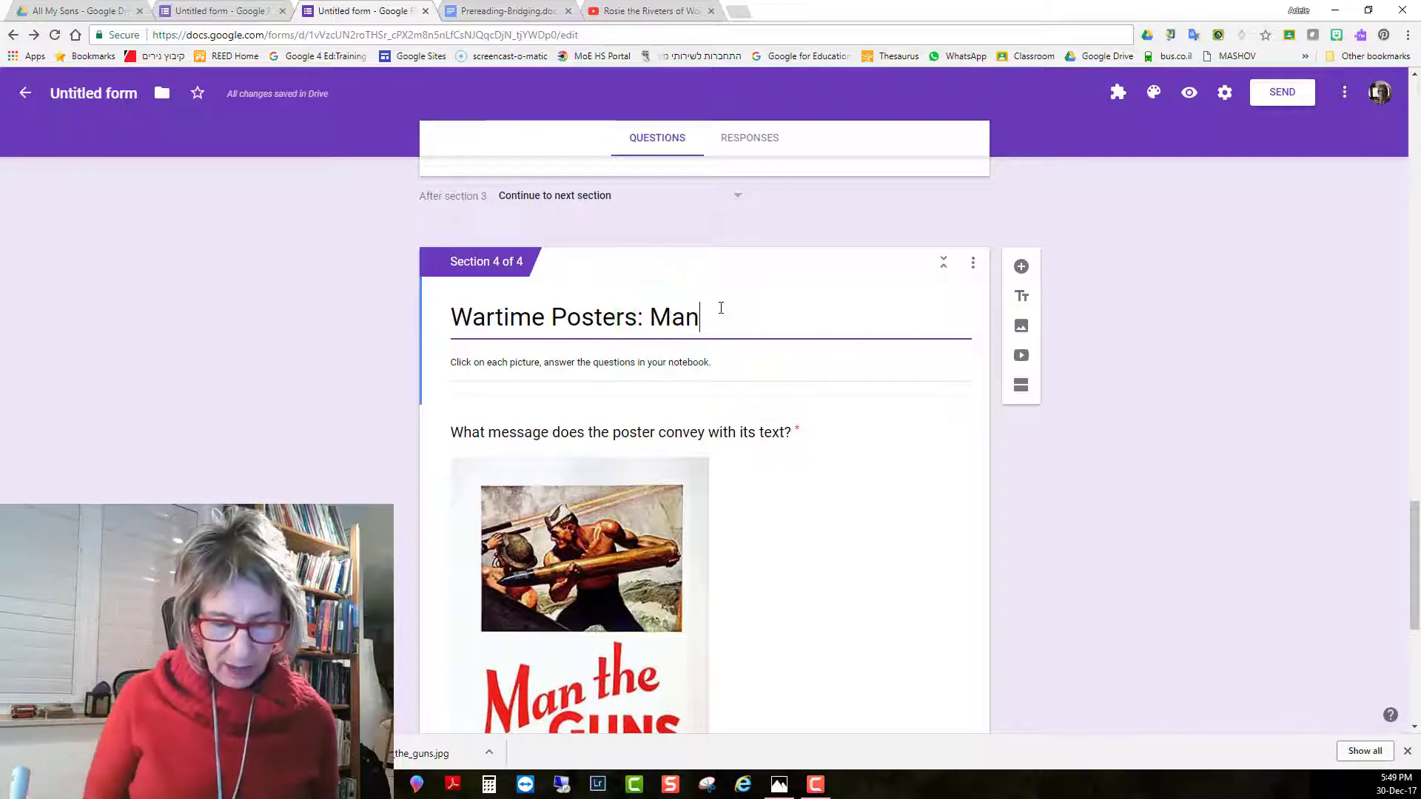
{"action": "type", "text": " the Guns"}
{"action": "left_click", "coordinate": [1050, 459]}
Add the question "What does "Man the Guns" mean? How would you say it in Hebrew?" after the navy poster question
{"action": "scroll", "coordinate": [1051, 459], "scroll_direction": "down", "scroll_amount": 5}
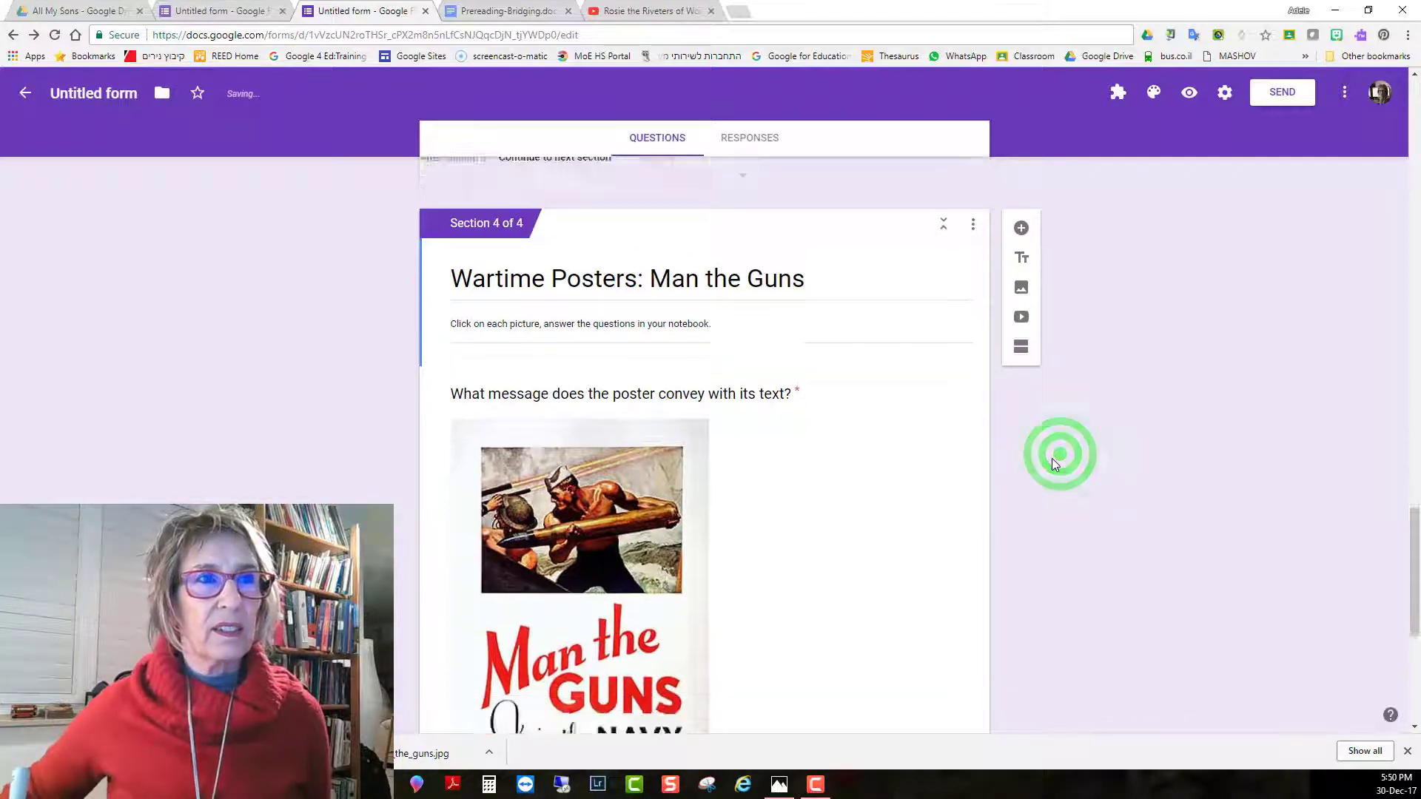
{"action": "scroll", "coordinate": [1054, 465], "scroll_direction": "up", "scroll_amount": 5}
{"action": "scroll", "coordinate": [1054, 464], "scroll_direction": "down", "scroll_amount": 6}
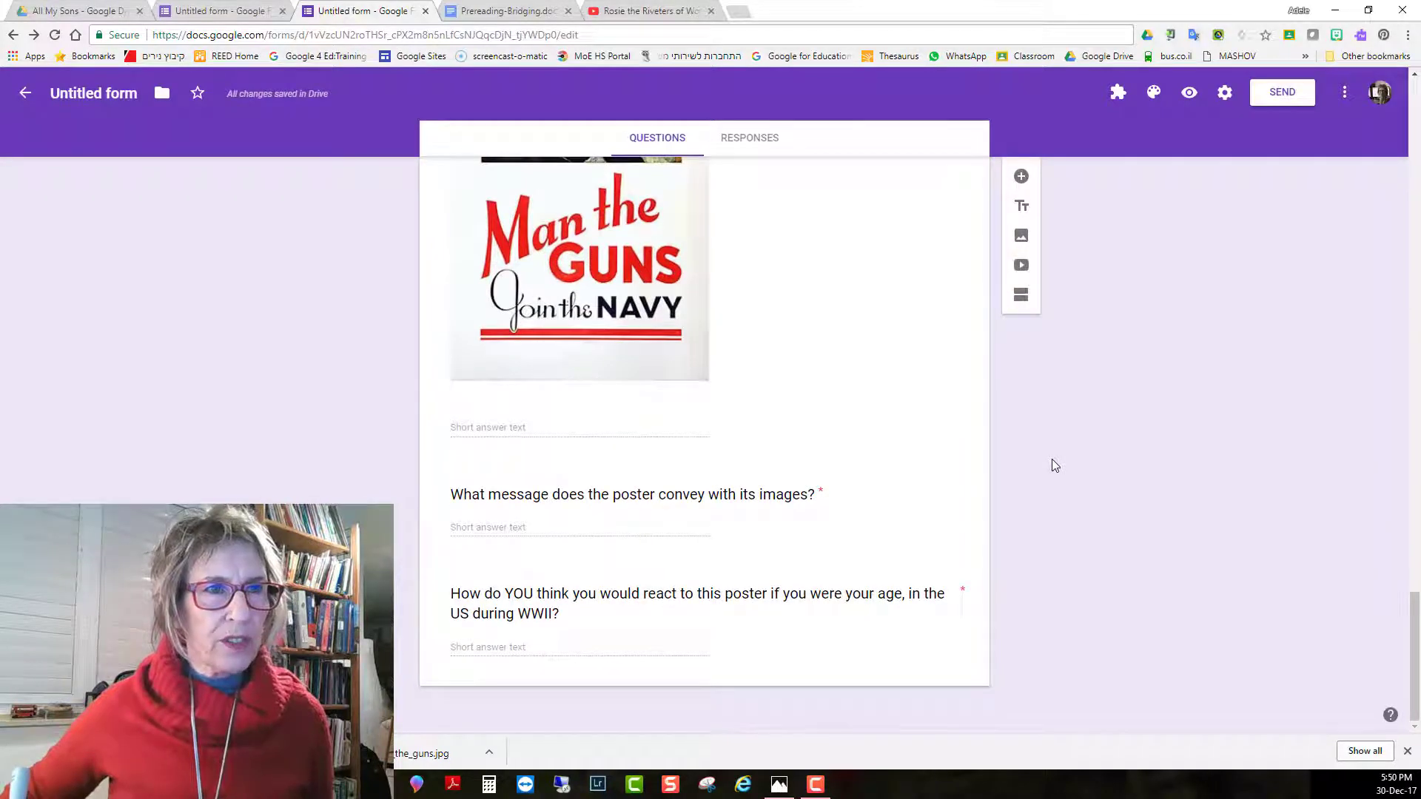
{"action": "scroll", "coordinate": [1055, 465], "scroll_direction": "up", "scroll_amount": 3}
{"action": "scroll", "coordinate": [1055, 465], "scroll_direction": "down", "scroll_amount": 2}
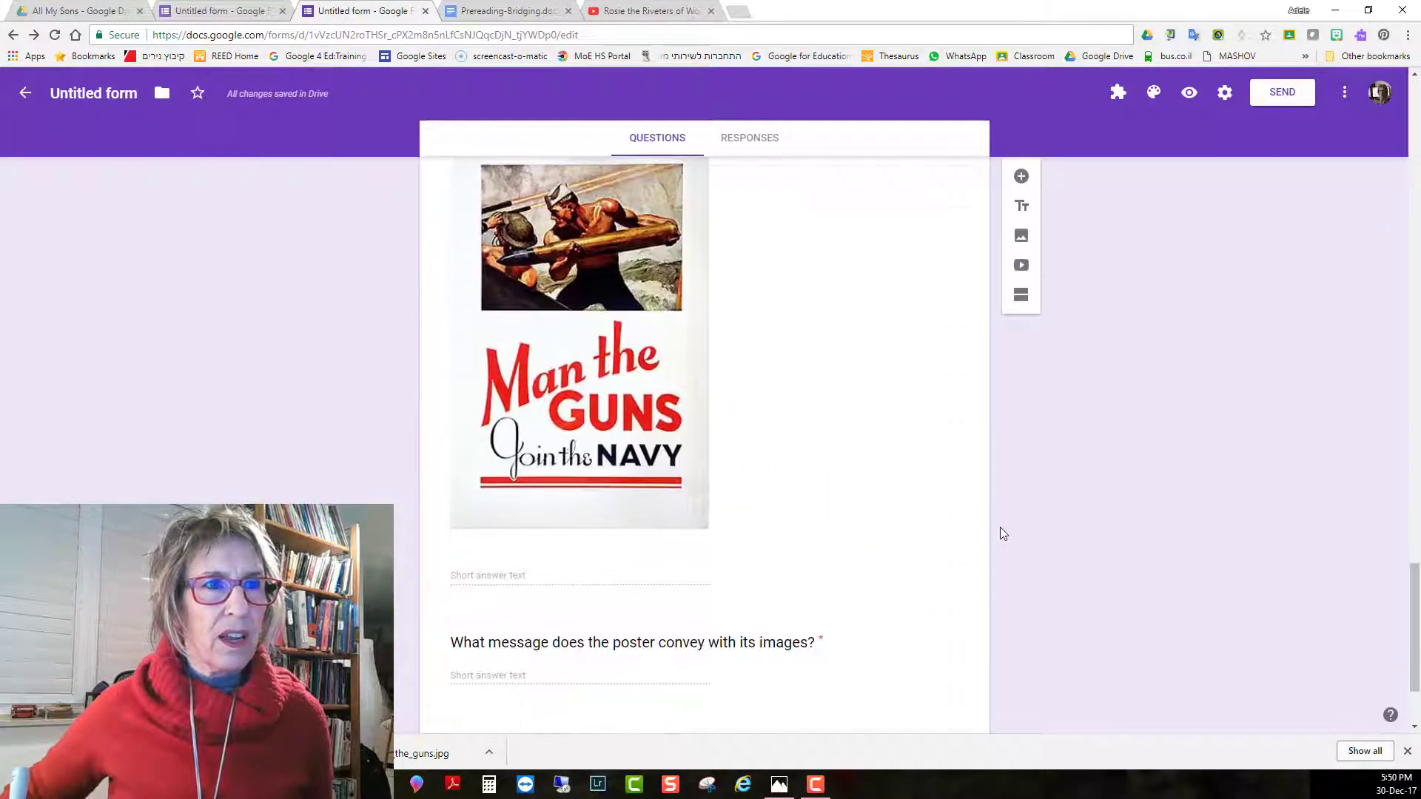
{"action": "scroll", "coordinate": [1002, 532], "scroll_direction": "down", "scroll_amount": 2}
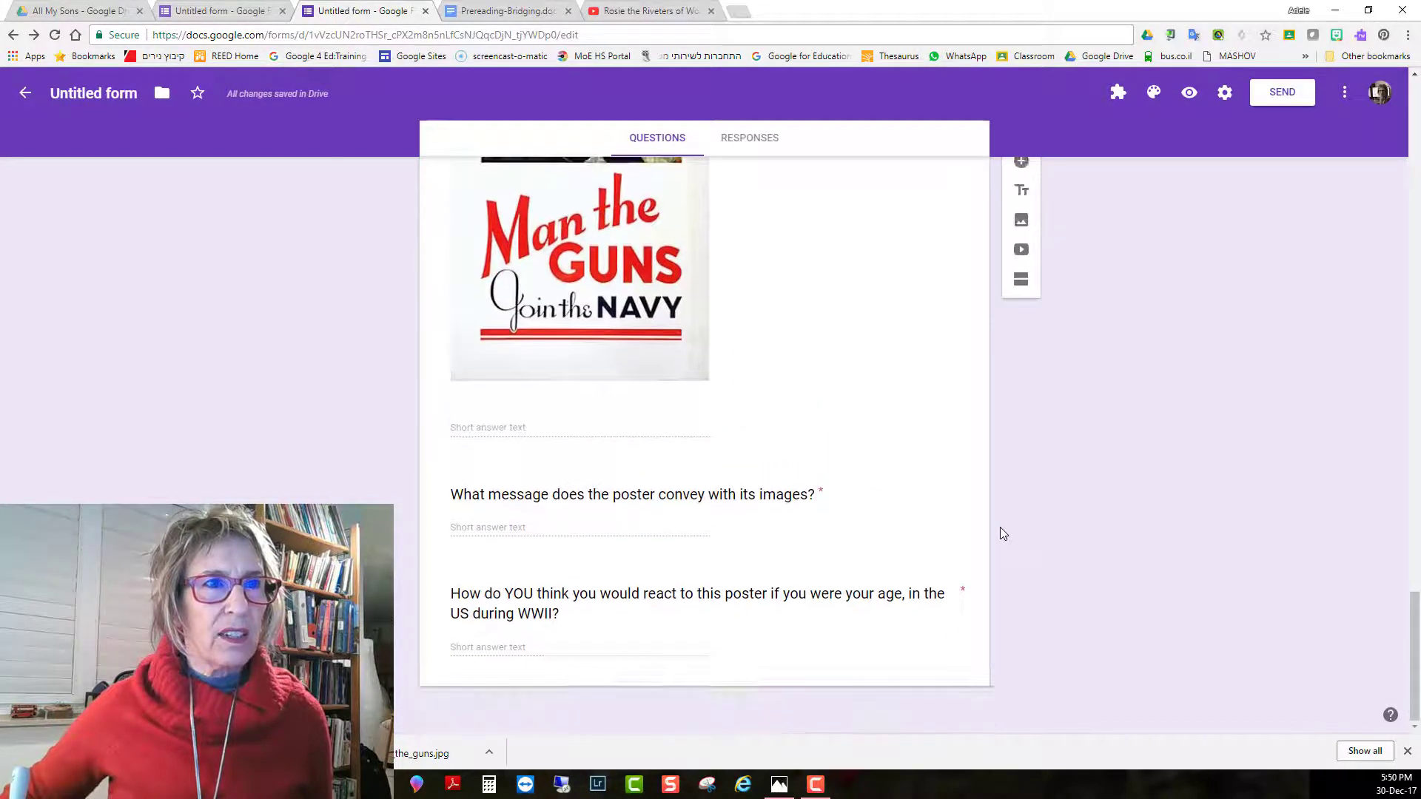
{"action": "left_click", "coordinate": [563, 426]}
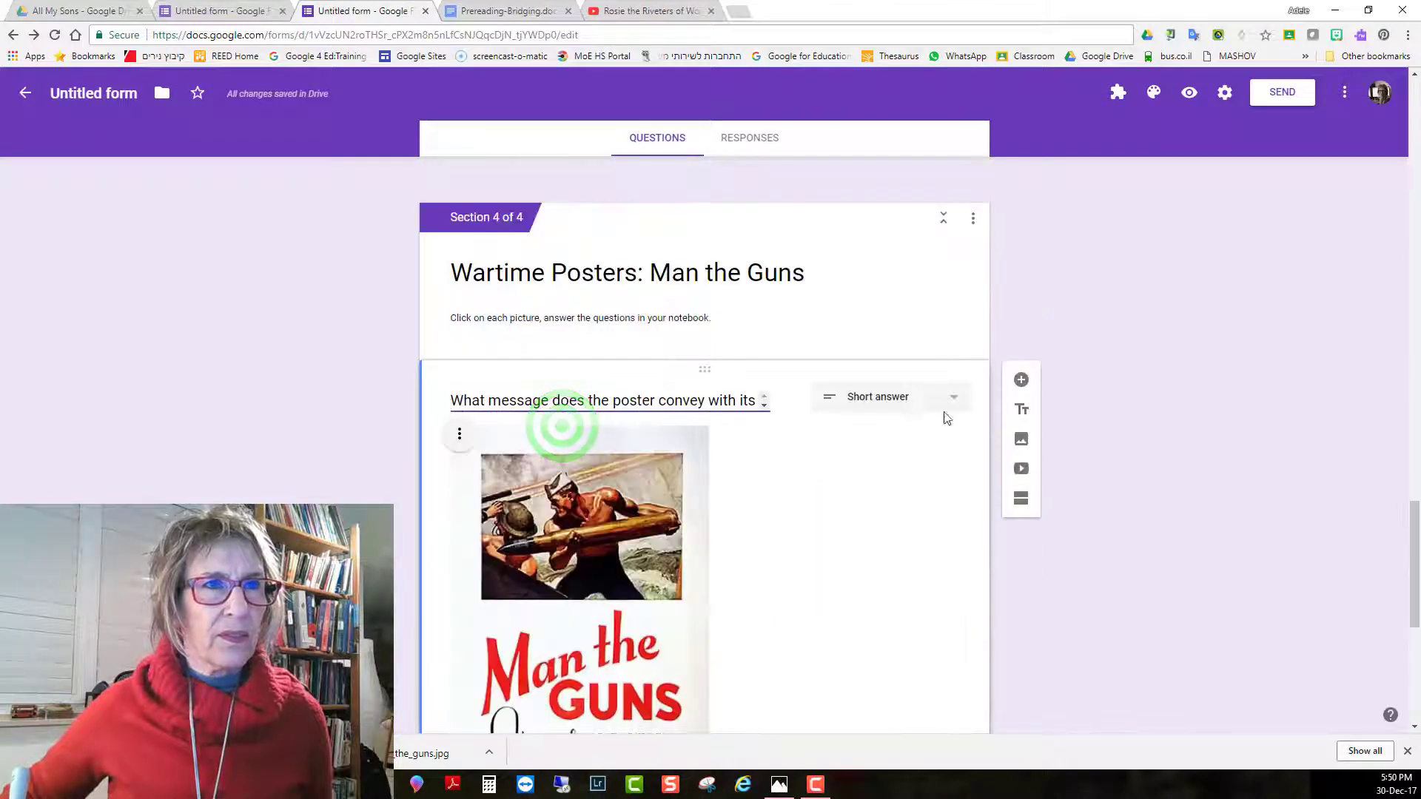
{"action": "left_click", "coordinate": [1019, 380]}
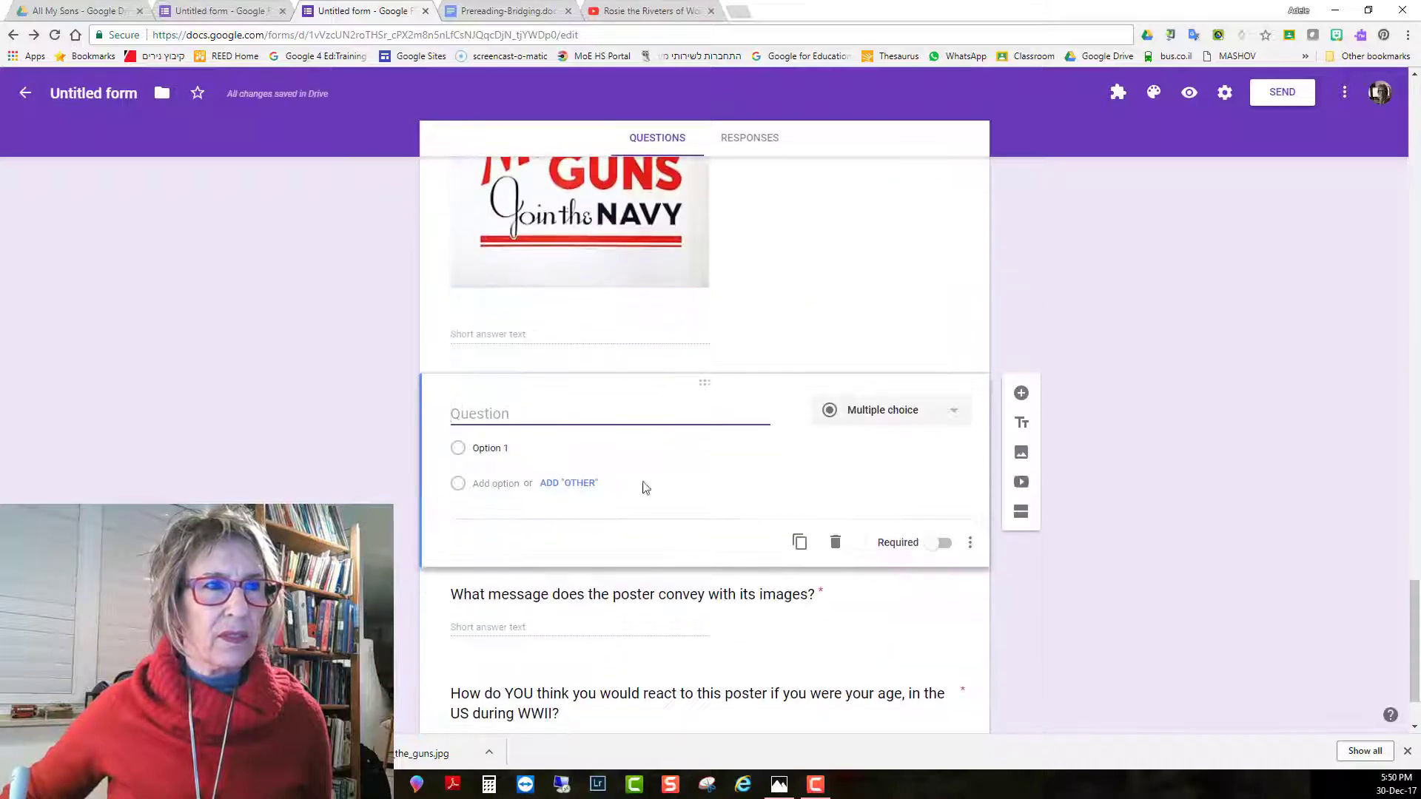
{"action": "left_click", "coordinate": [475, 416]}
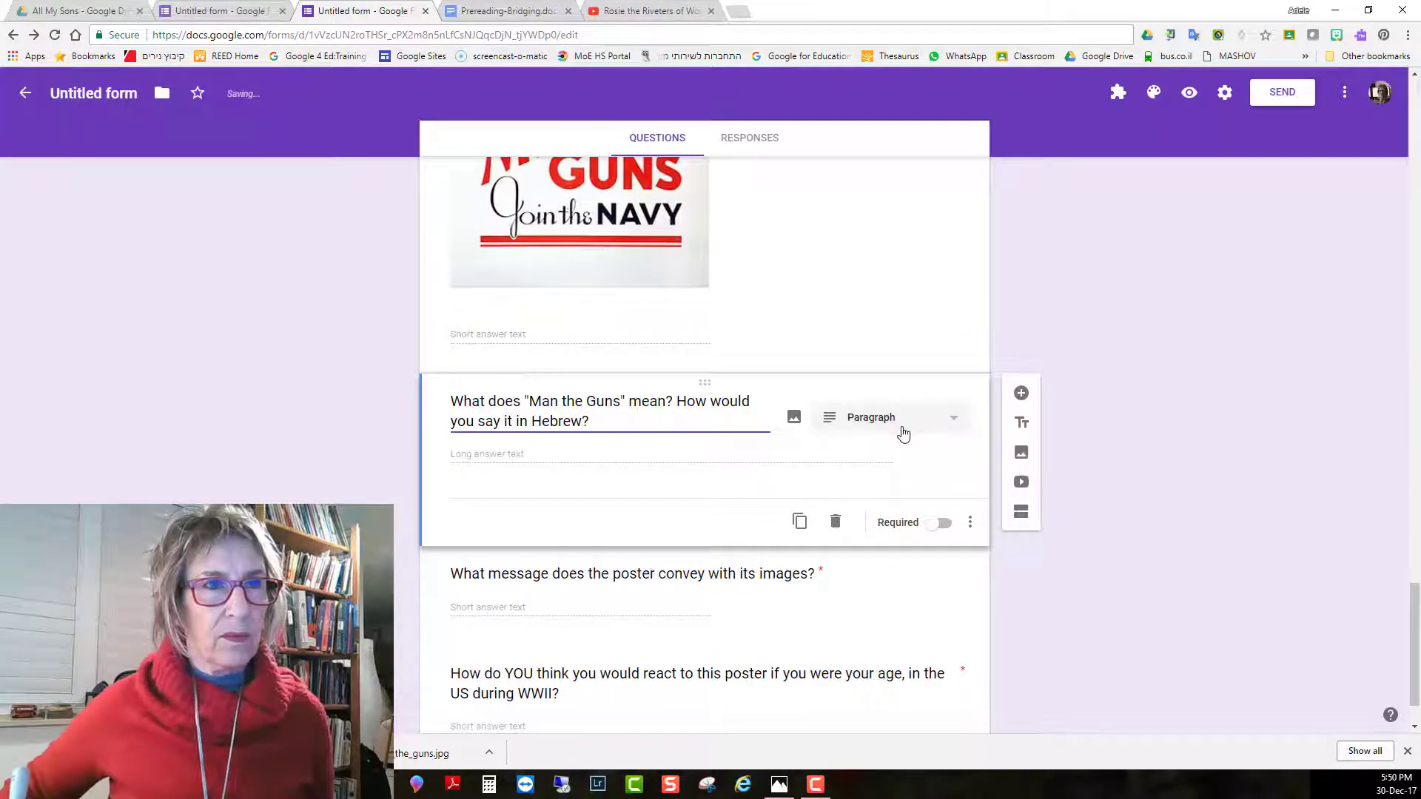
Set the new "Man the Guns" meaning question to the Short answer type and make it required
{"action": "left_click", "coordinate": [901, 423]}
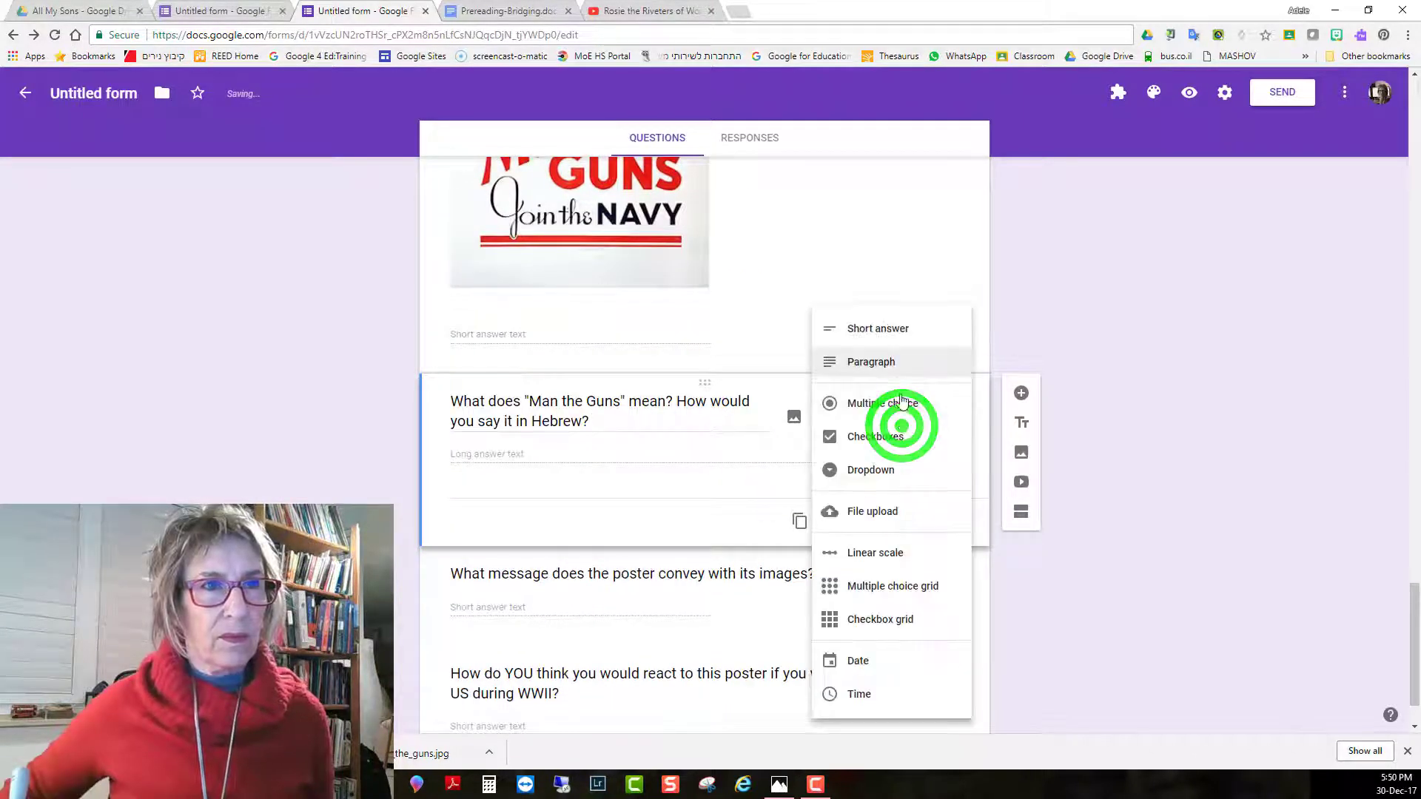
{"action": "left_click", "coordinate": [888, 330]}
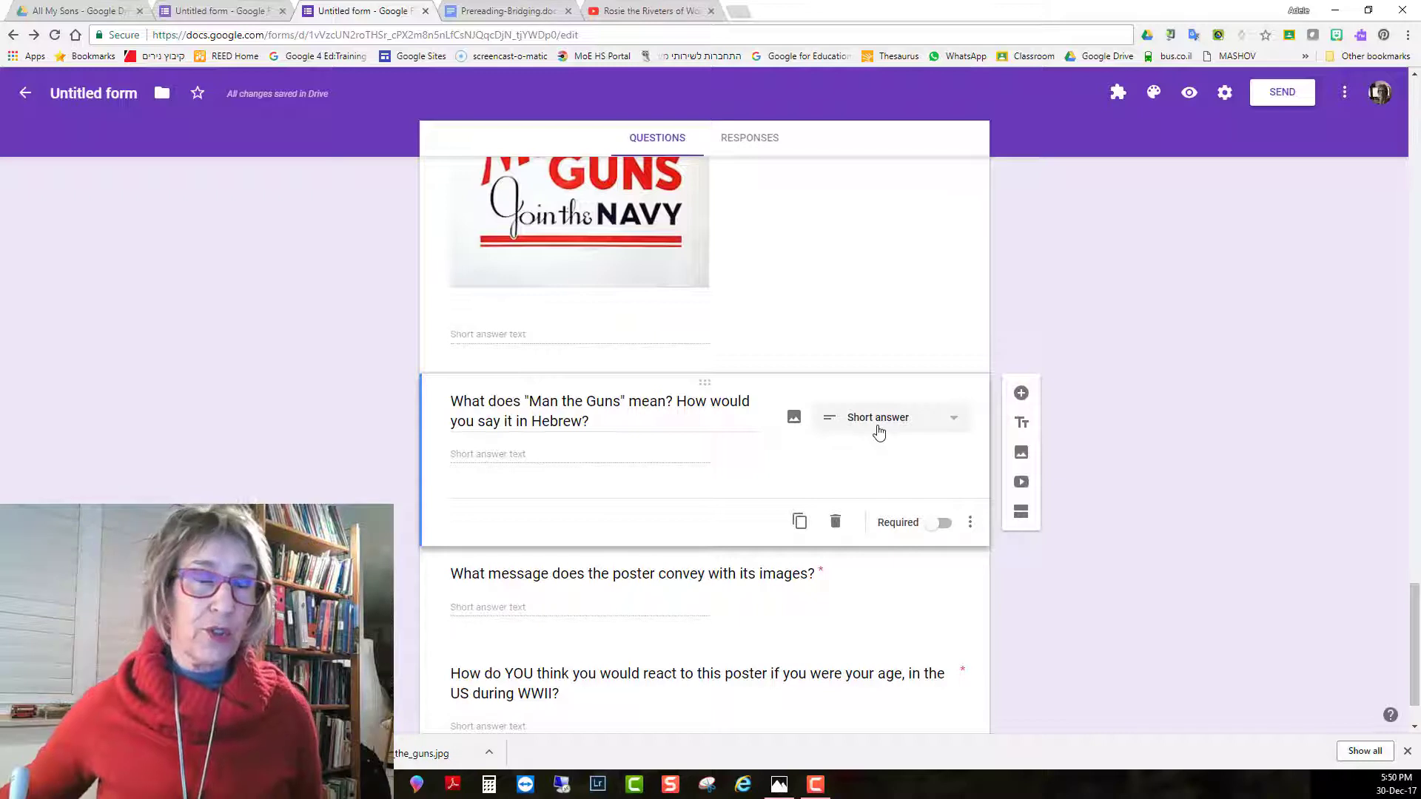
{"action": "left_click", "coordinate": [954, 527]}
{"action": "left_click", "coordinate": [950, 528]}
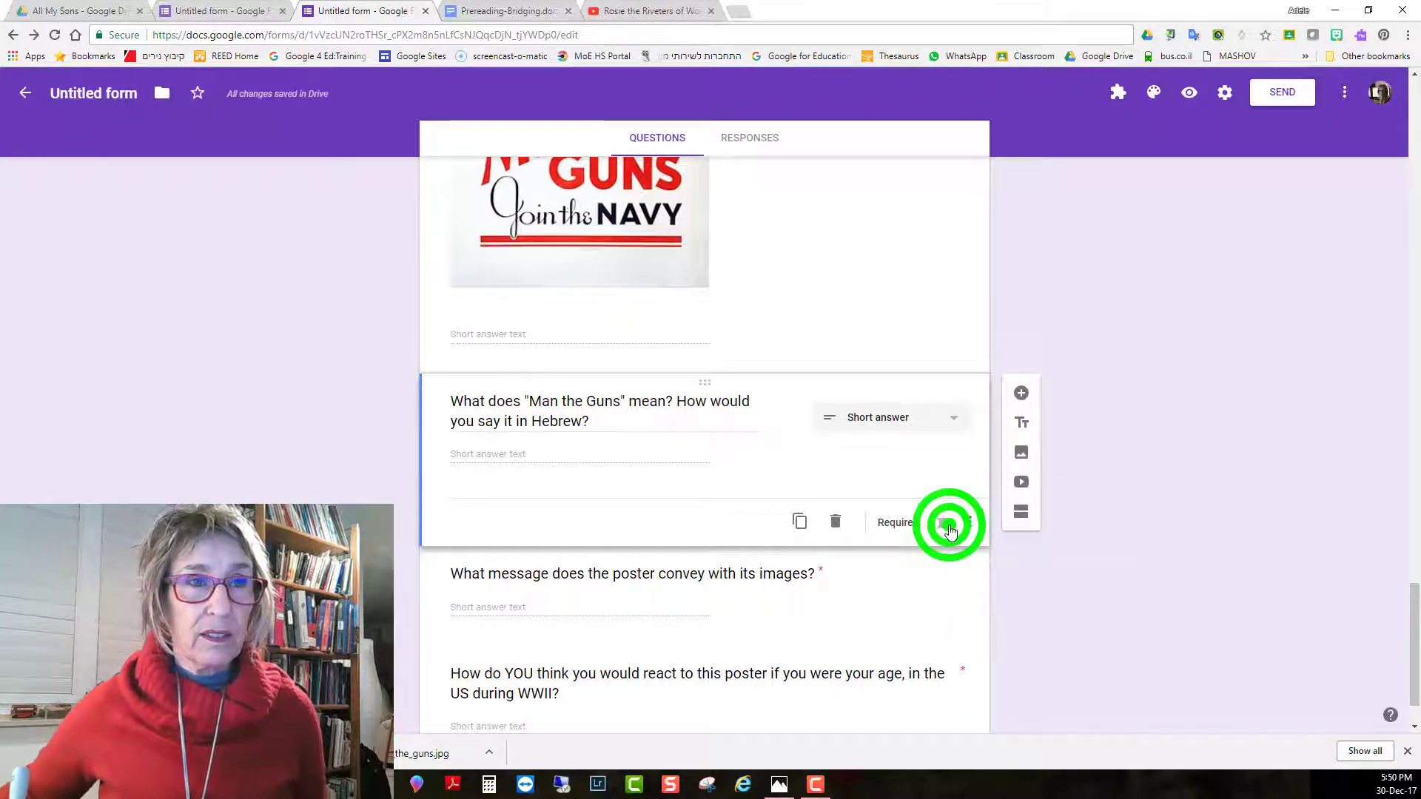
{"action": "left_click", "coordinate": [949, 525]}
Move the "Man the Guns" meaning question below the question about the message of the poster's images
{"action": "scroll", "coordinate": [967, 554], "scroll_direction": "down", "scroll_amount": 1}
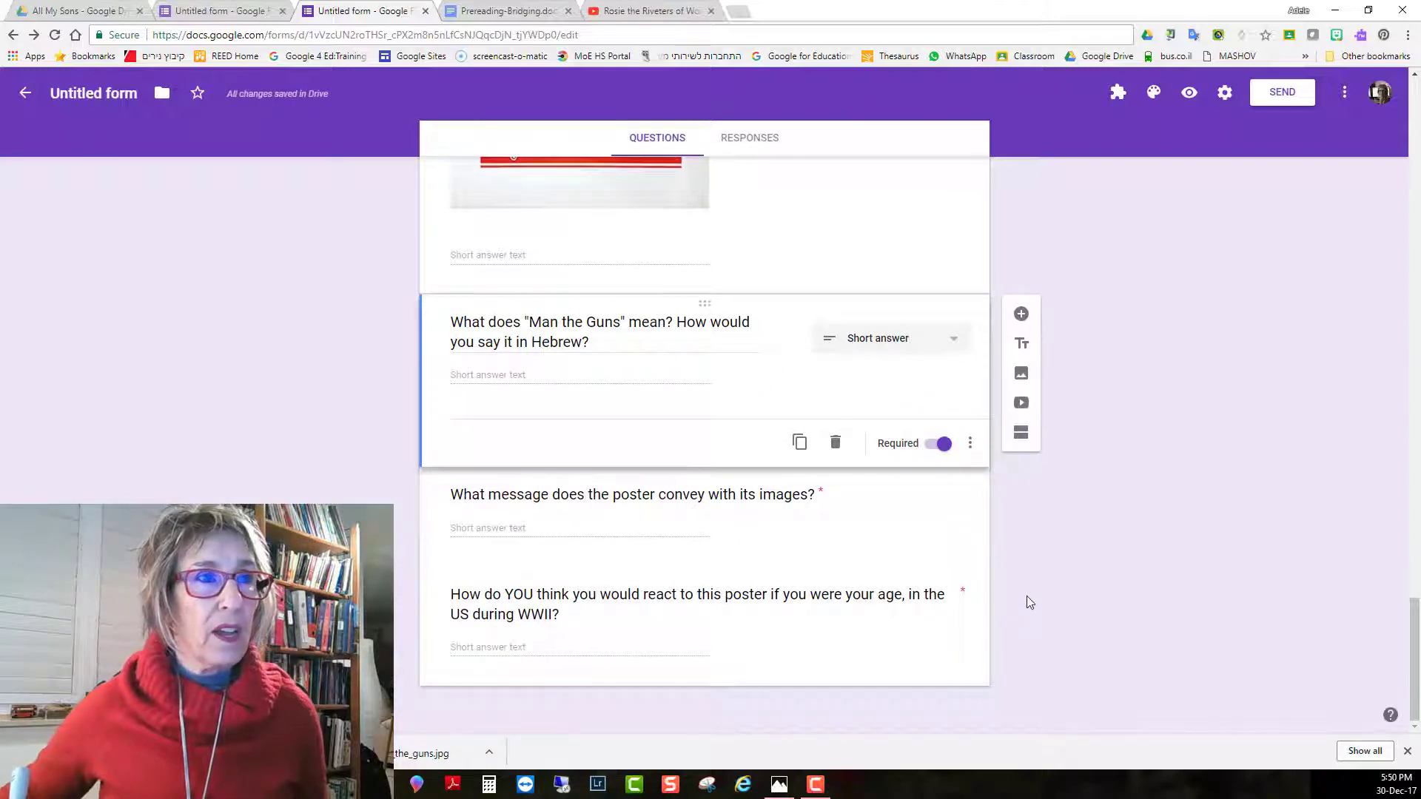
{"action": "left_click", "coordinate": [702, 301]}
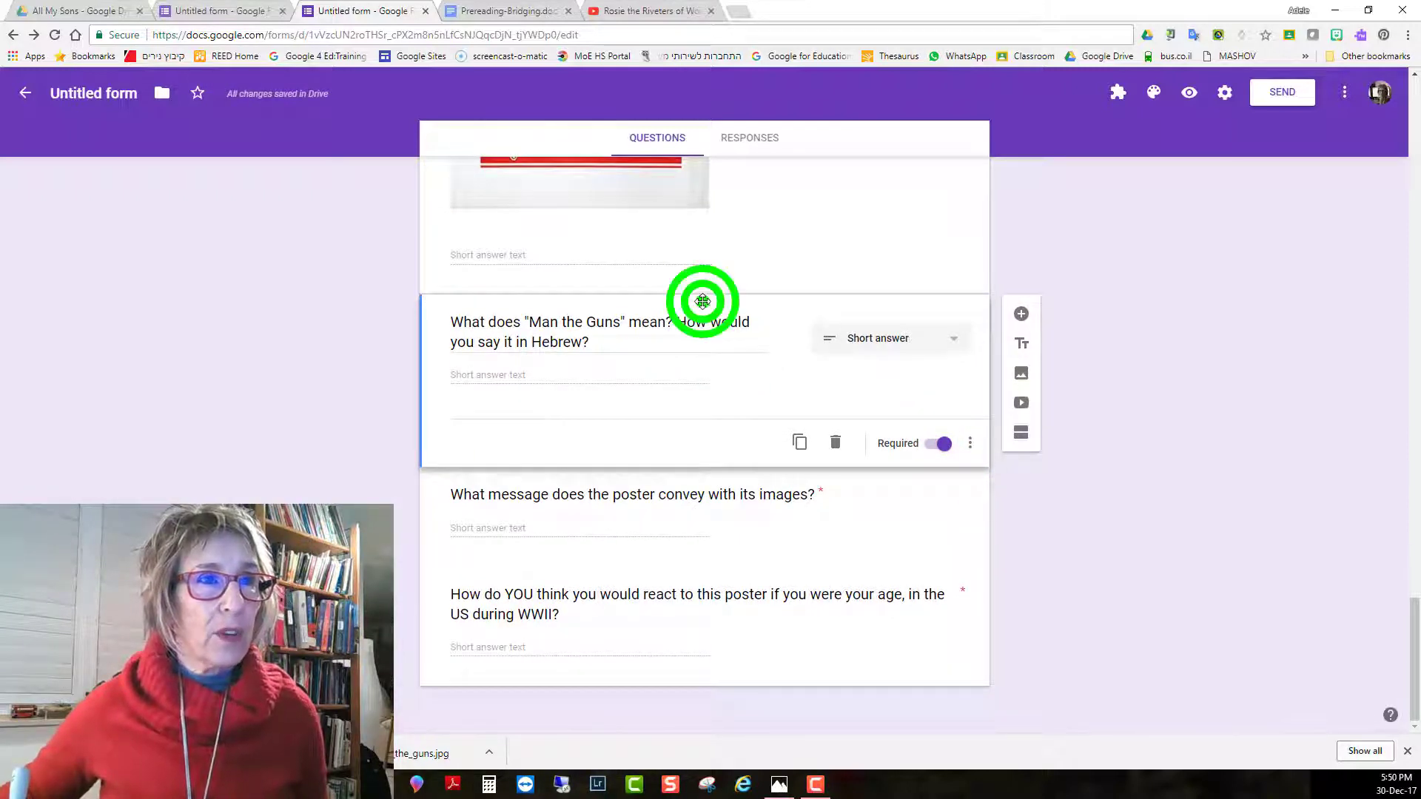
{"action": "left_click_drag", "start_coordinate": [702, 301], "coordinate": [688, 511]}
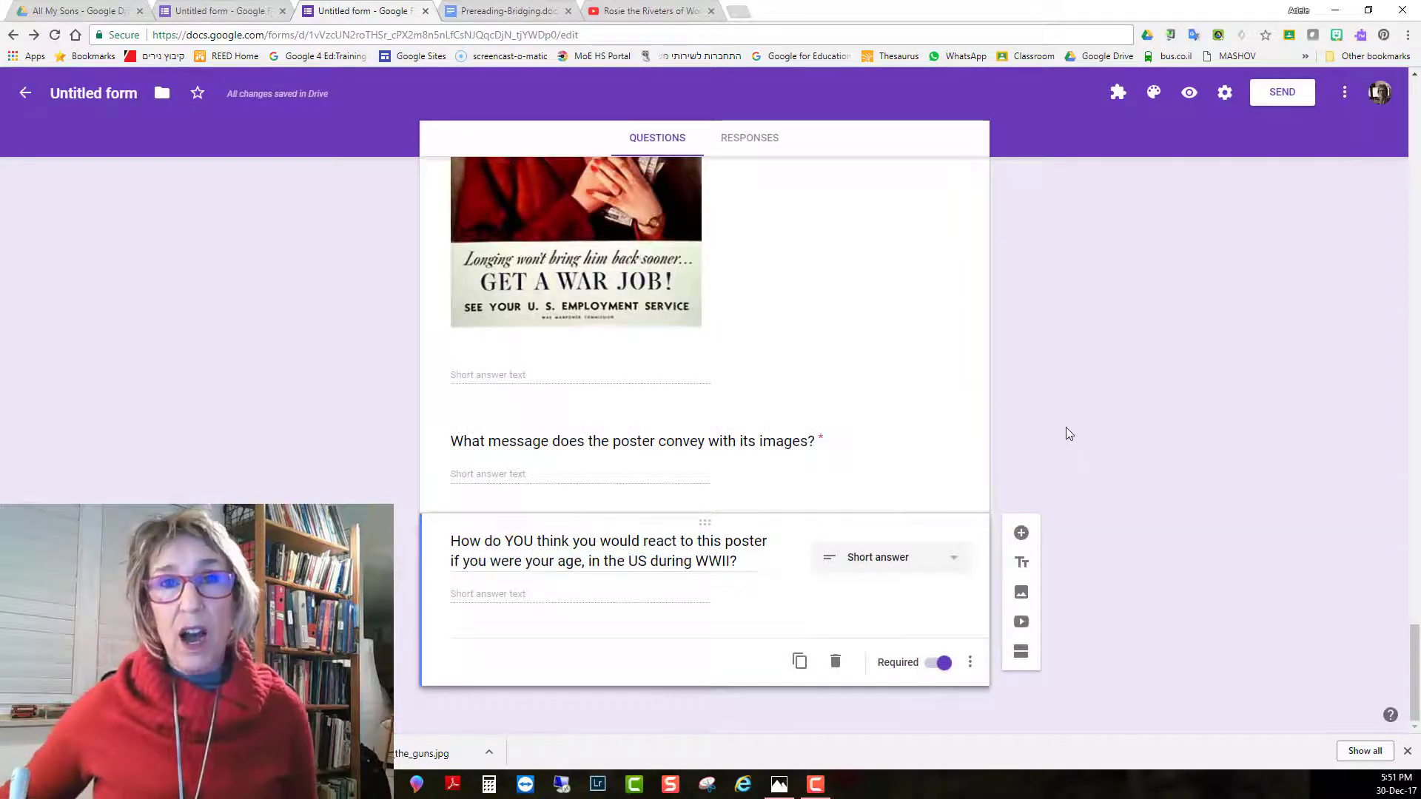
Add a new section at the end of the form titled "Listen to a song from the time of WWII."
{"action": "left_click", "coordinate": [1022, 653]}
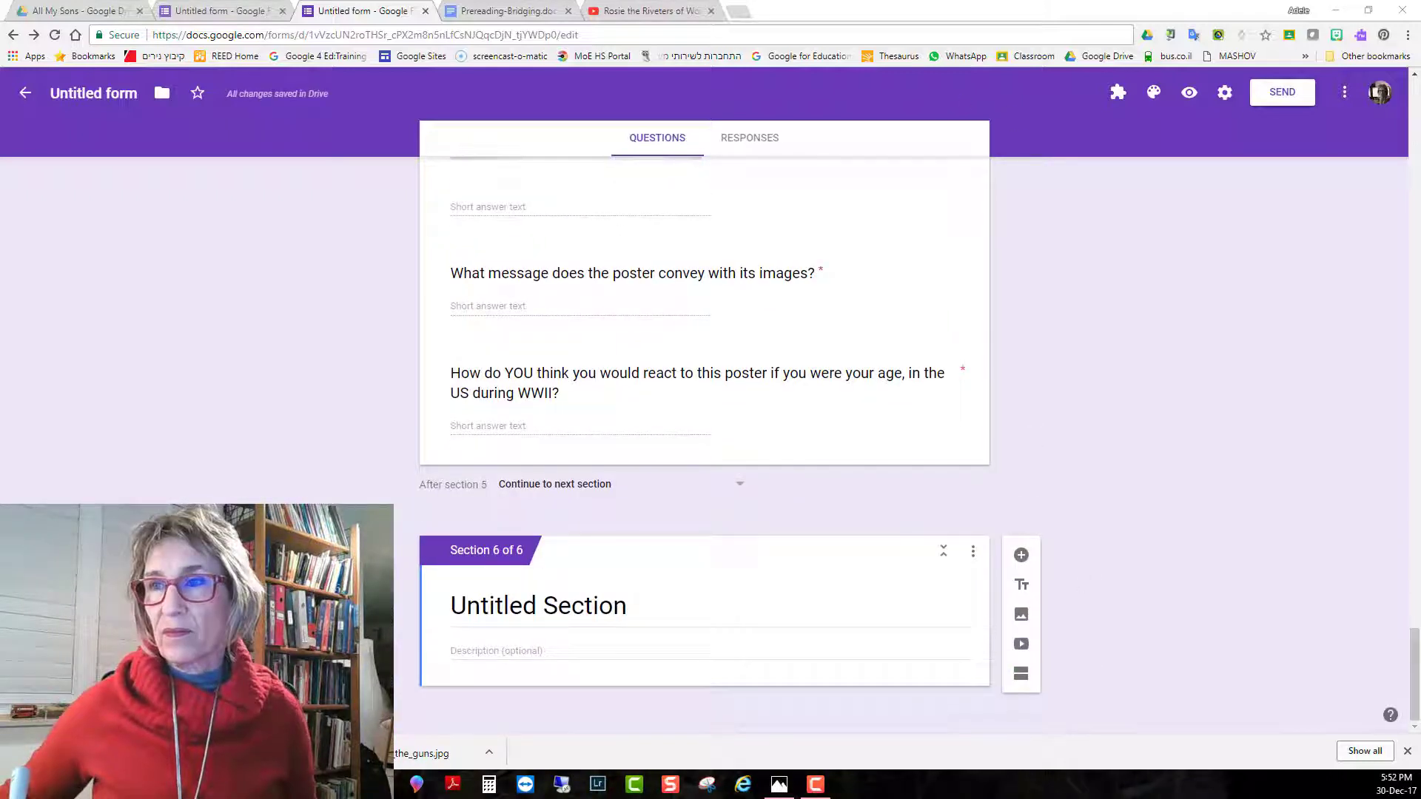
{"action": "left_click", "coordinate": [516, 608]}
{"action": "type", "text": "Listen to a song from the time of WWII."}
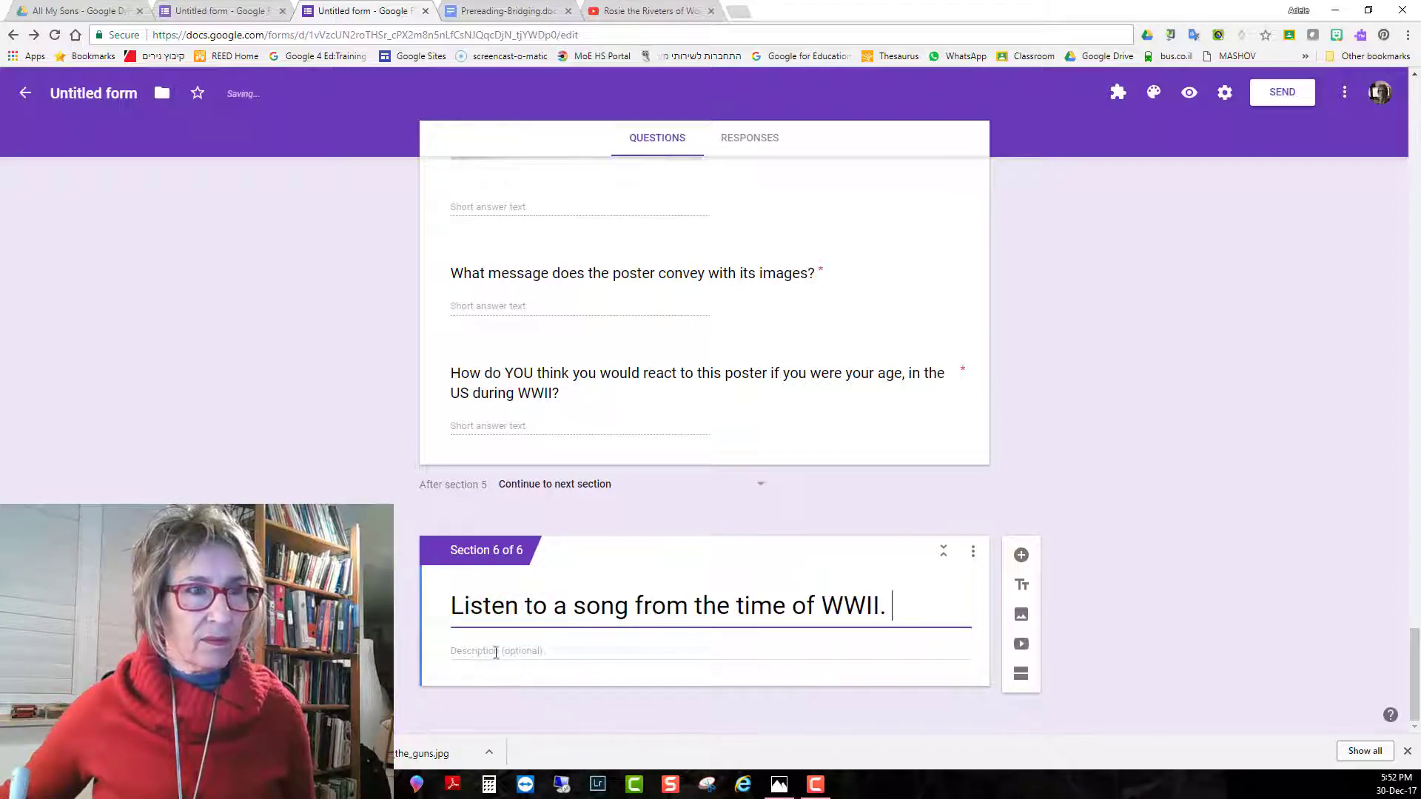
Set the section description to "Listen to the song, write what message it sent to the American audience. Who were the people it was aimed at?"
{"action": "left_click", "coordinate": [471, 653]}
{"action": "type", "text": "Listen to the song, write what message it sent to the American audience. Who were the people it was aimed at?"}
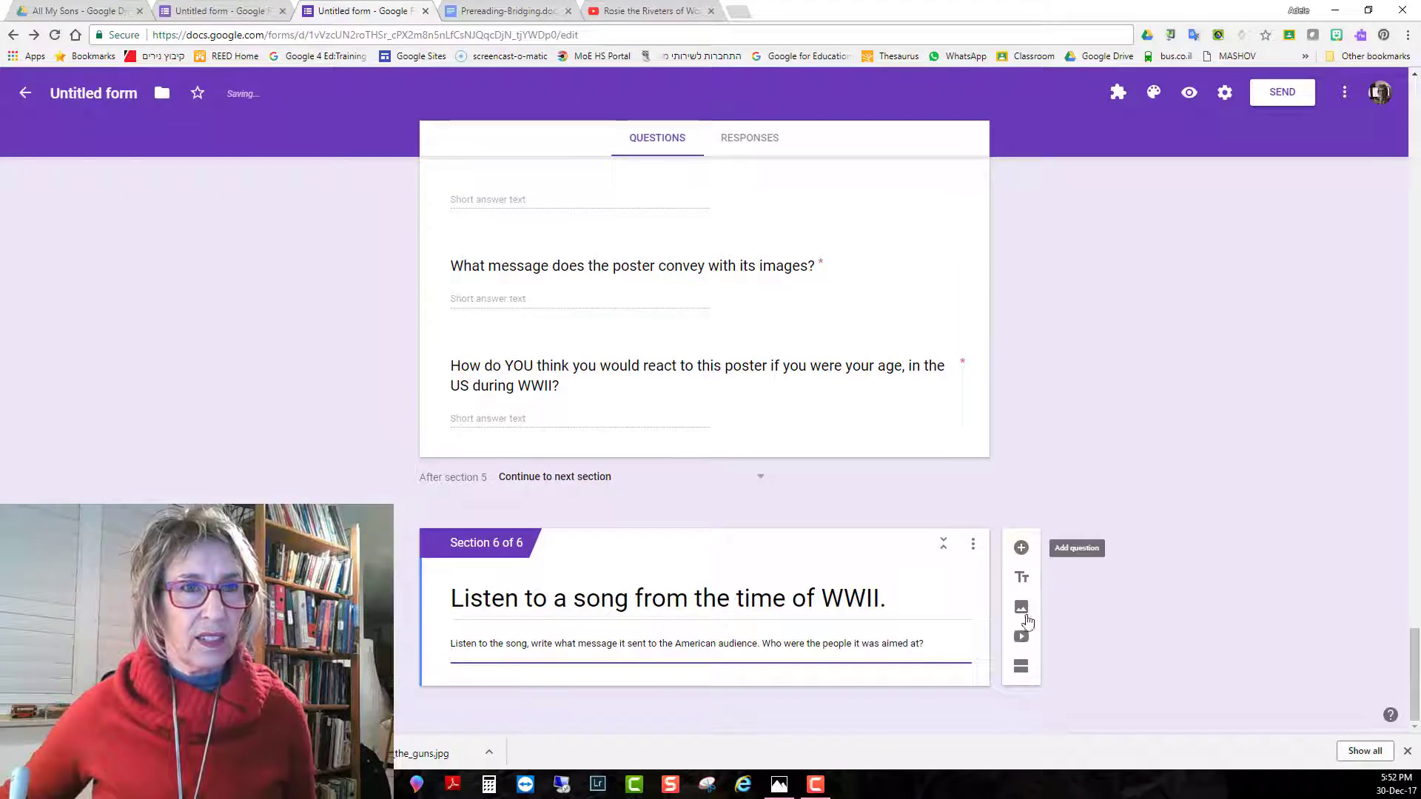
Insert the YouTube video "6 The Lennon Sisters Boogie Woogie Bugle Boy 2003" into the song section by searching for its copied URL
{"action": "left_click", "coordinate": [1022, 636]}
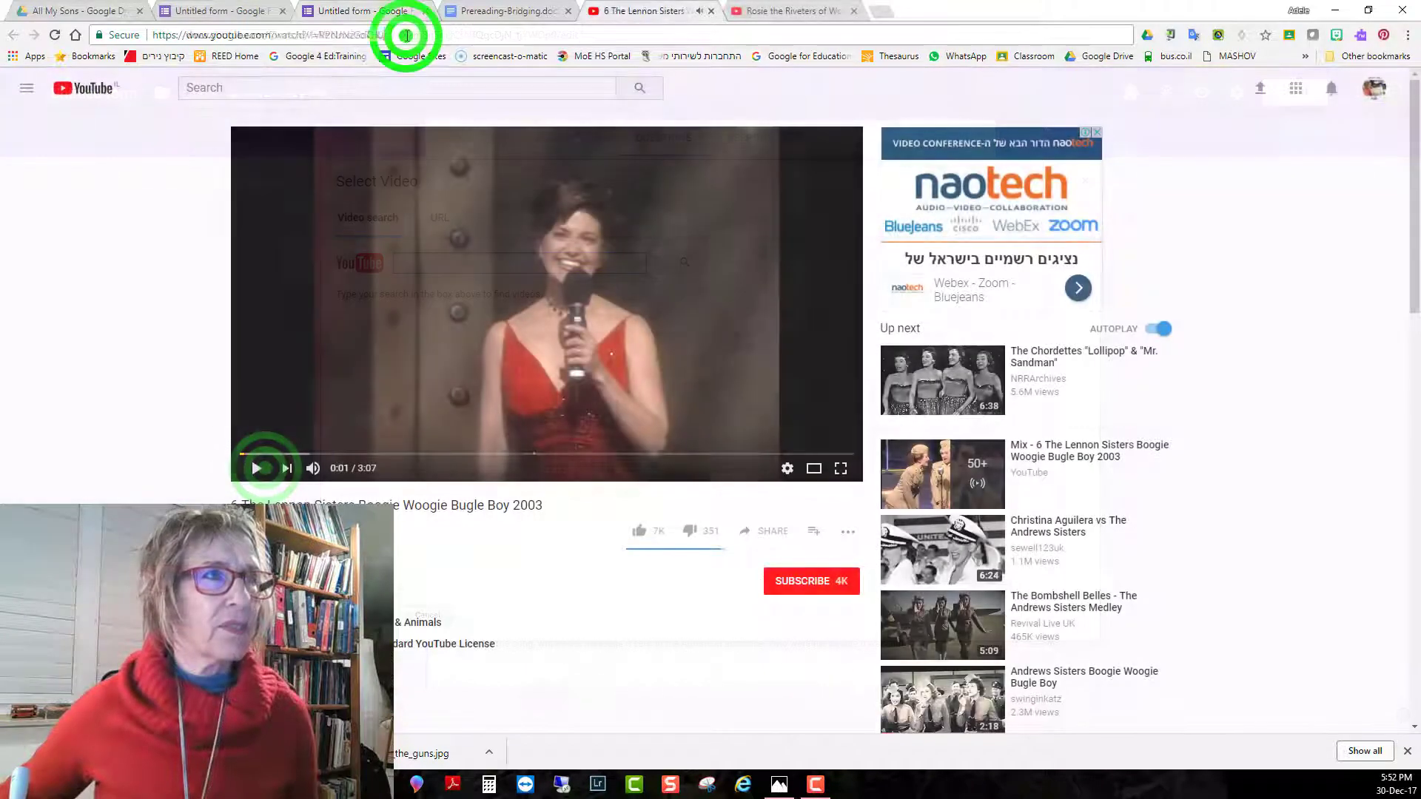
{"action": "left_click", "coordinate": [406, 35]}
{"action": "key", "text": "ctrl+c"}
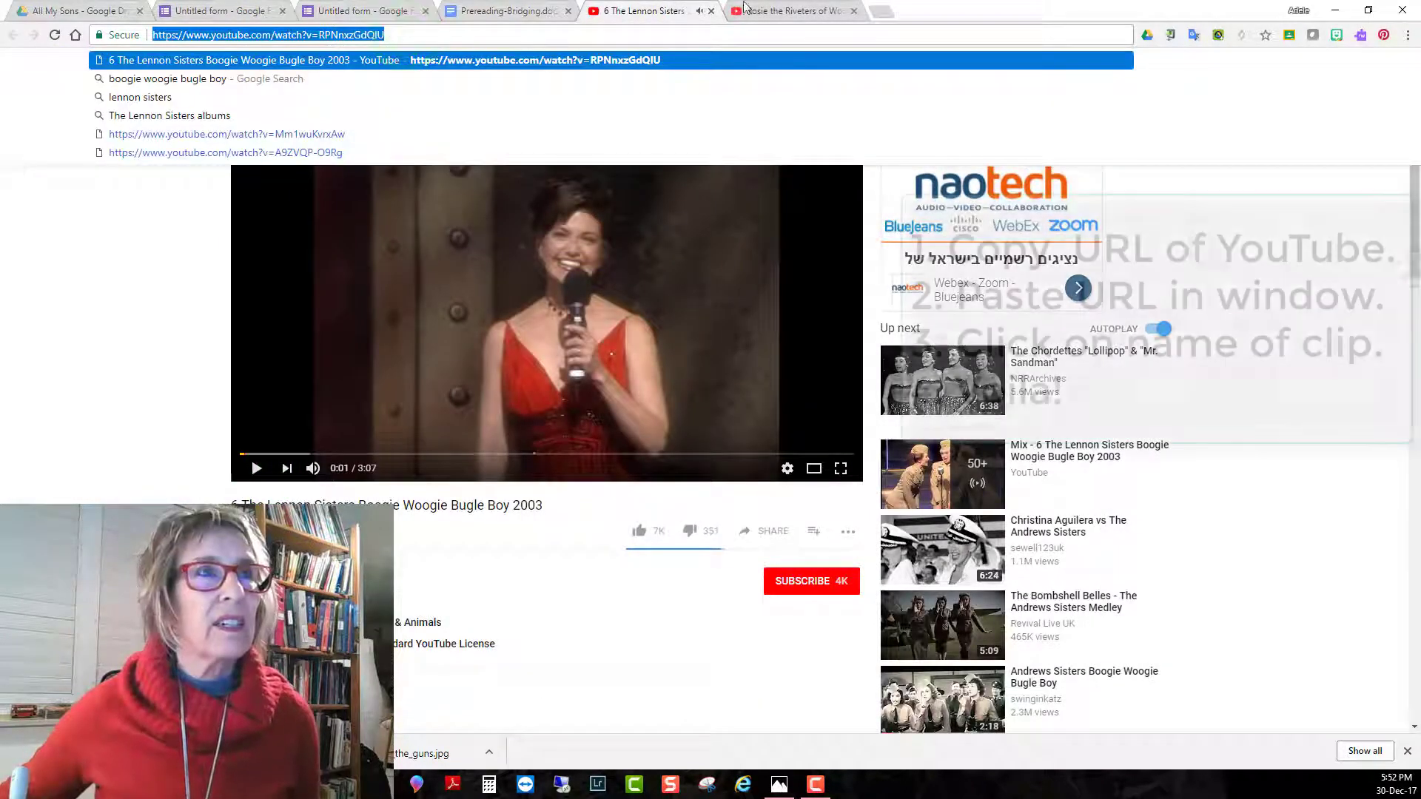
{"action": "left_click", "coordinate": [371, 13]}
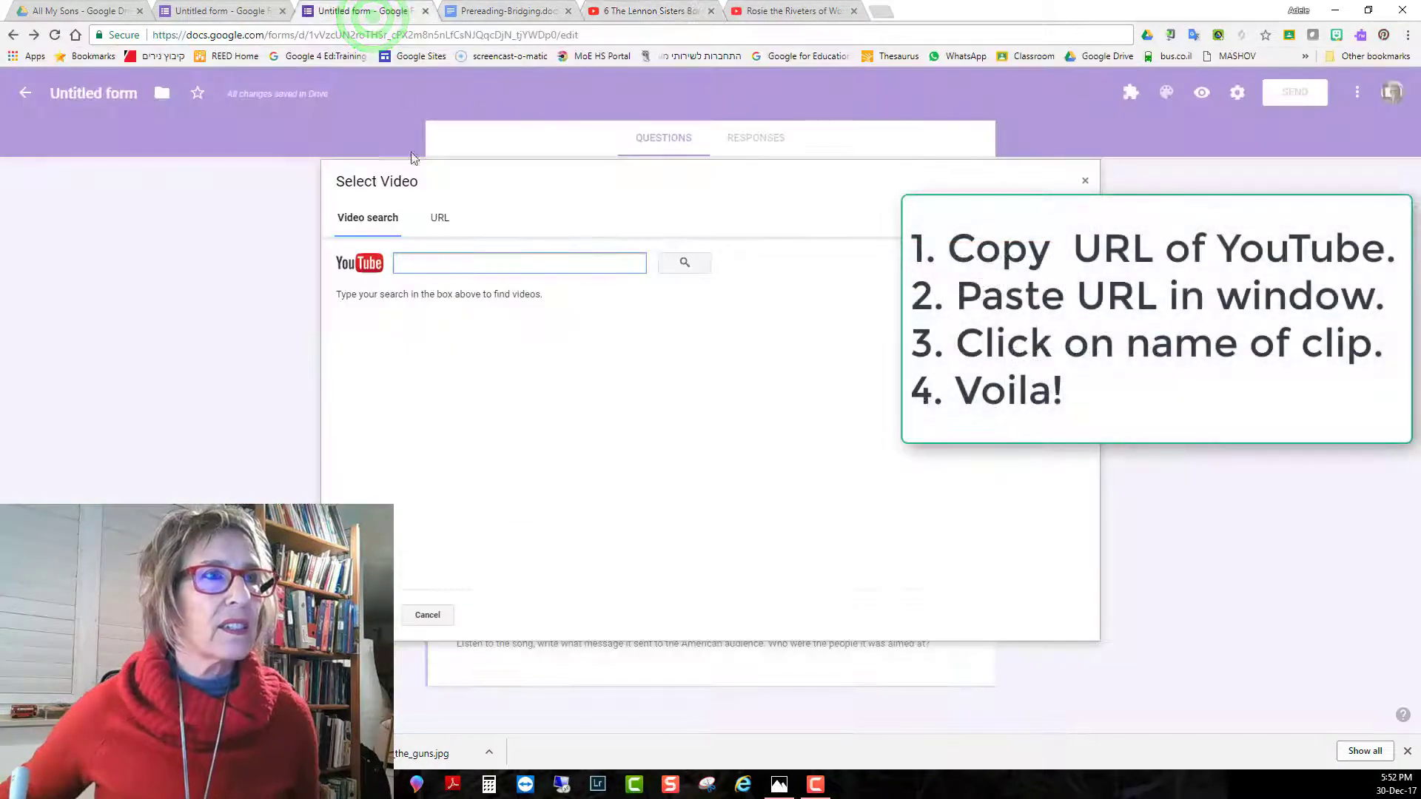
{"action": "left_click", "coordinate": [424, 266]}
{"action": "key", "text": "ctrl+v"}
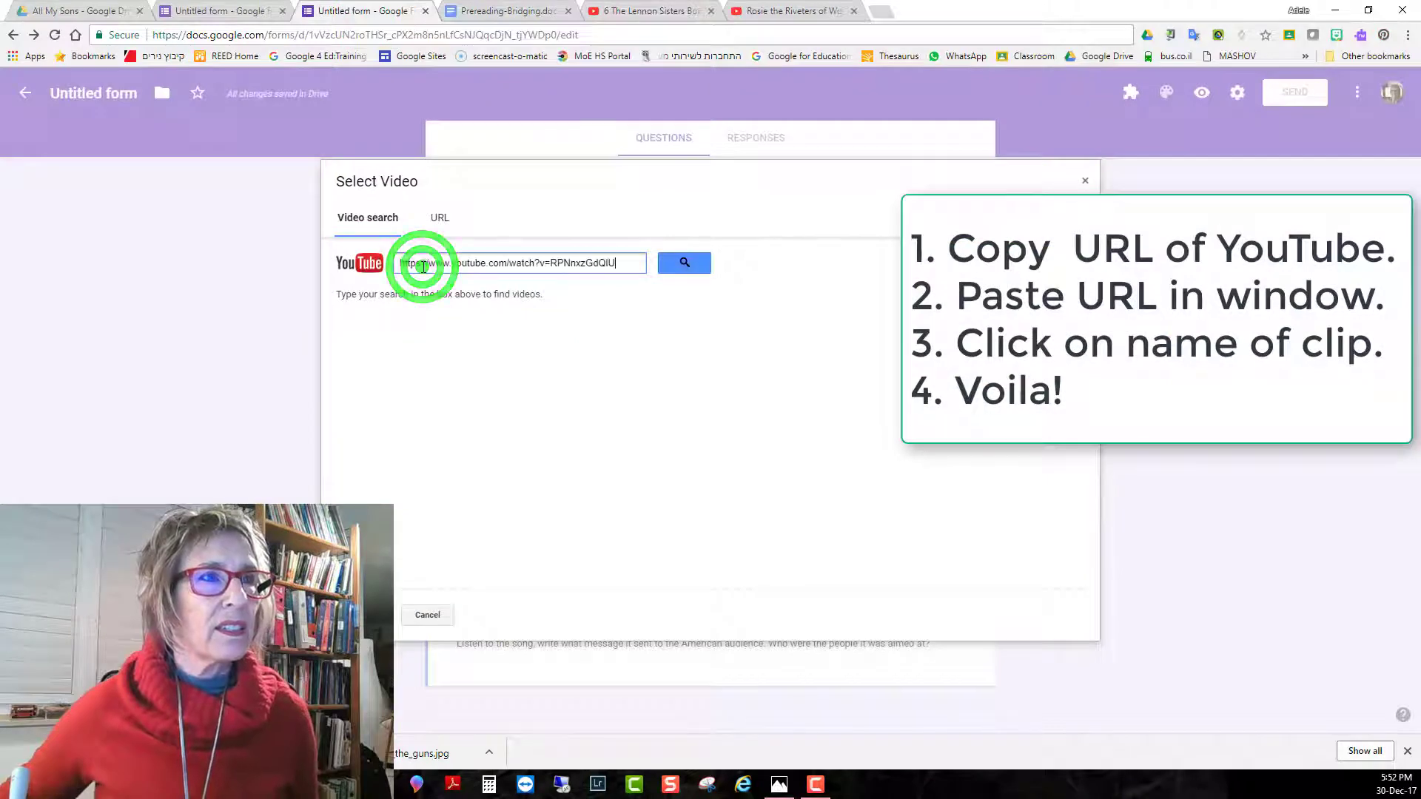
{"action": "left_click", "coordinate": [677, 264]}
{"action": "left_click", "coordinate": [534, 309]}
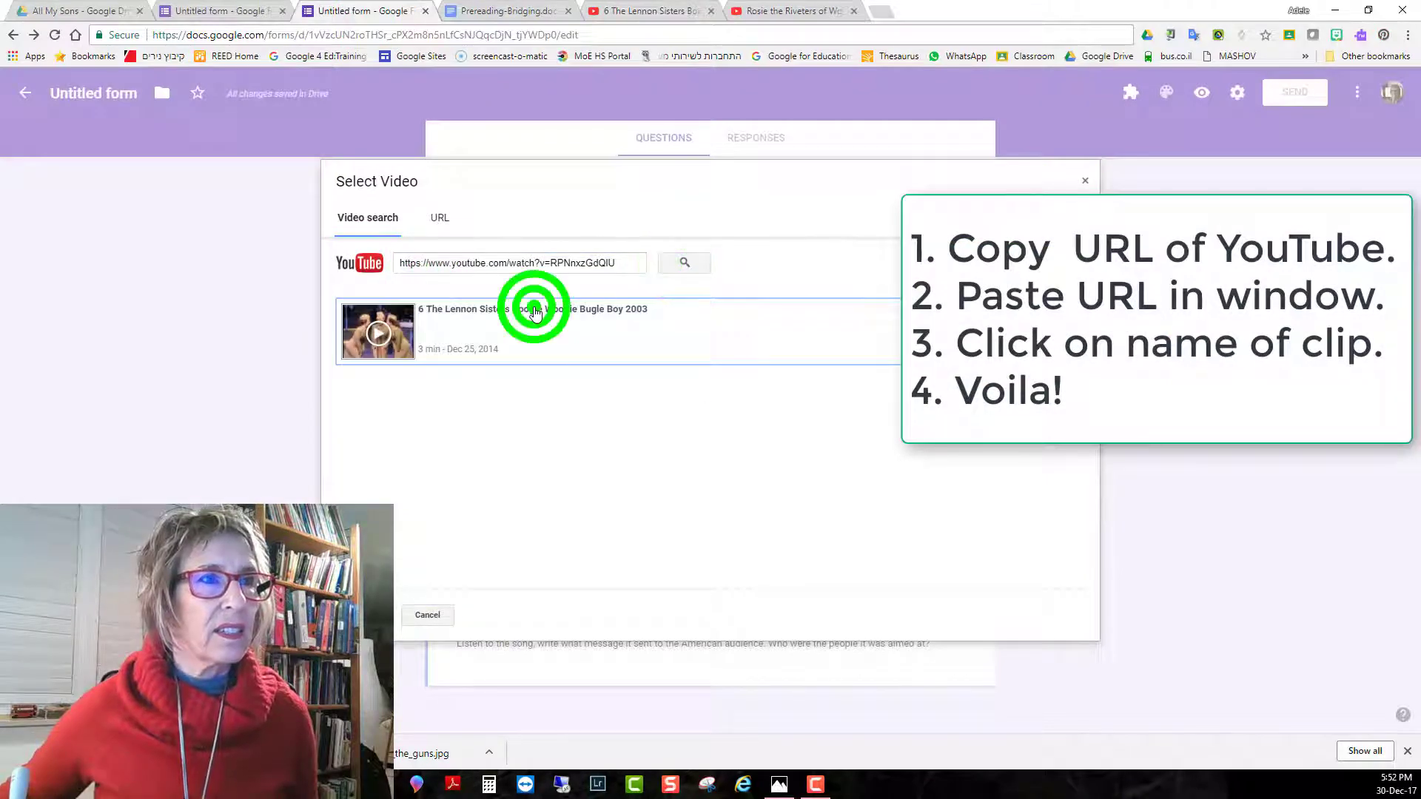
{"action": "left_click", "coordinate": [374, 615]}
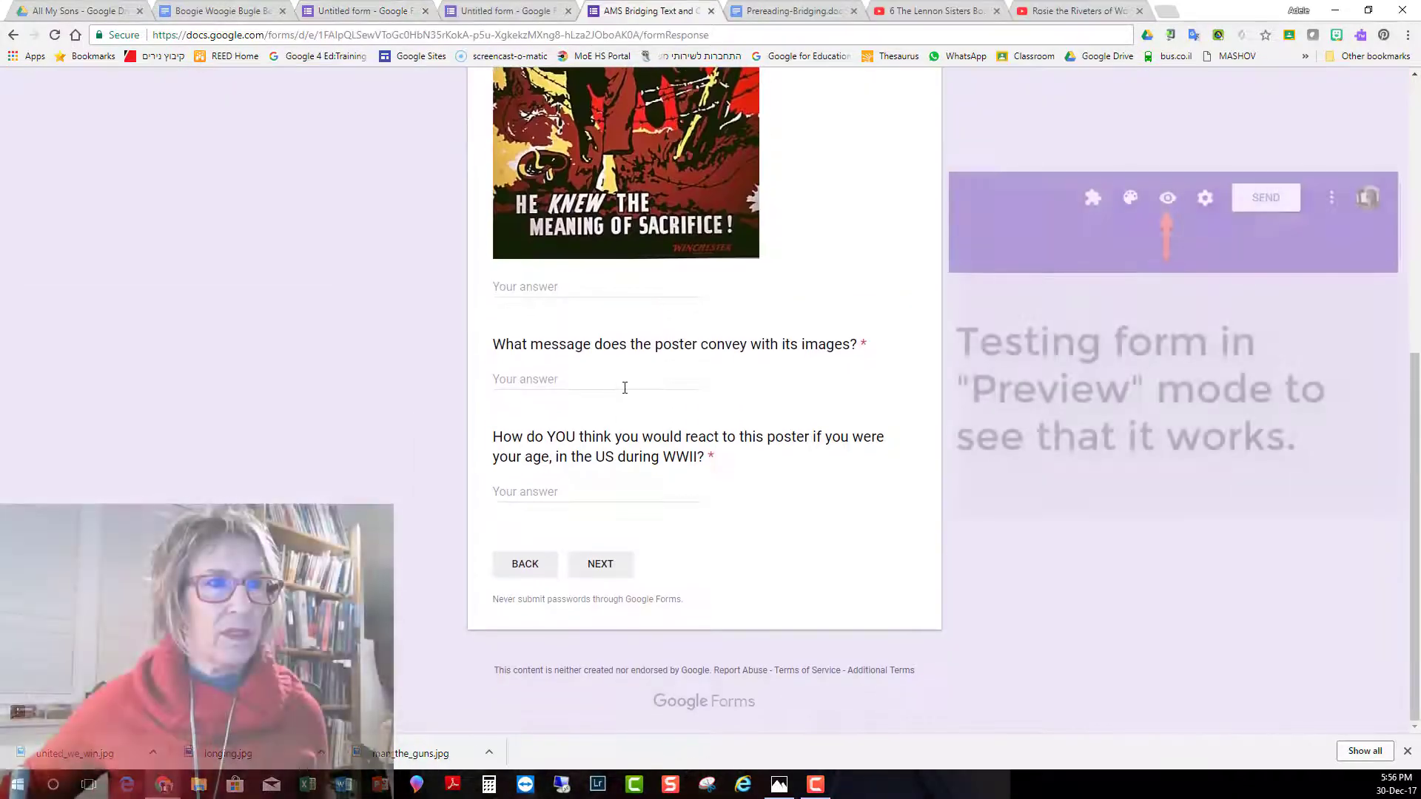
Test the preview's Sacrifice poster section by advancing with blank answers, then answer all three required questions with "sdf" and continue
{"action": "left_click", "coordinate": [582, 560]}
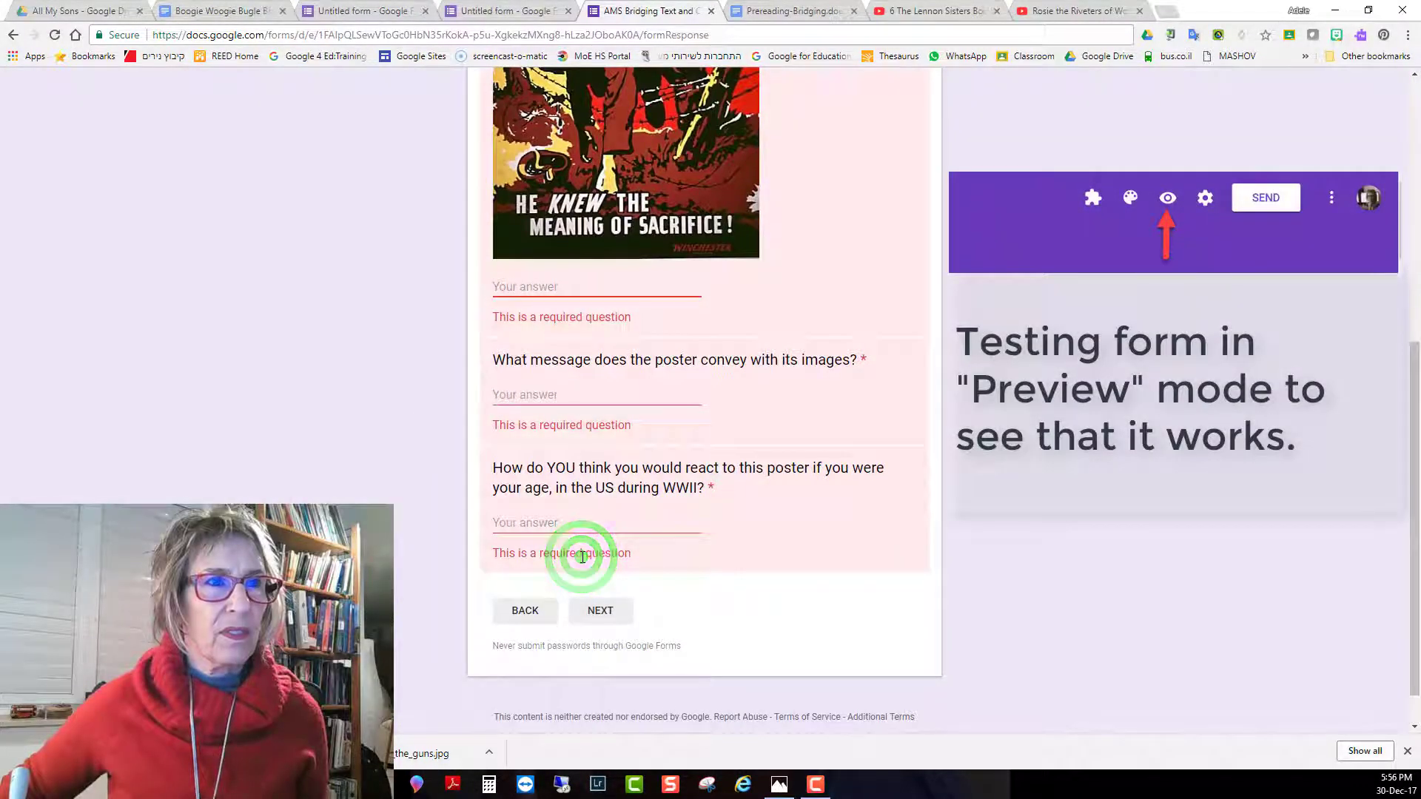
{"action": "left_click", "coordinate": [538, 294]}
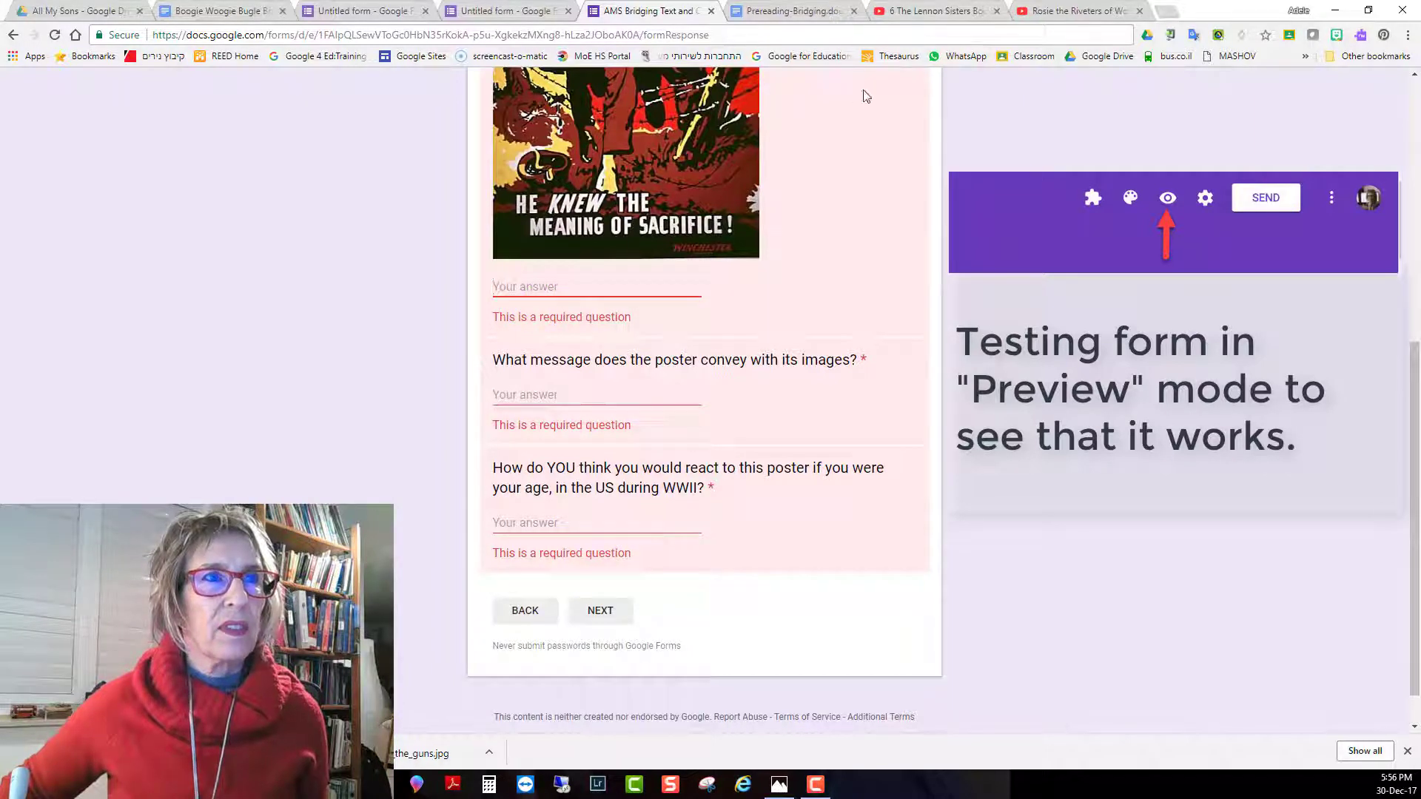
{"action": "type", "text": "sdf"}
{"action": "left_click", "coordinate": [543, 381]}
{"action": "type", "text": "sdf"}
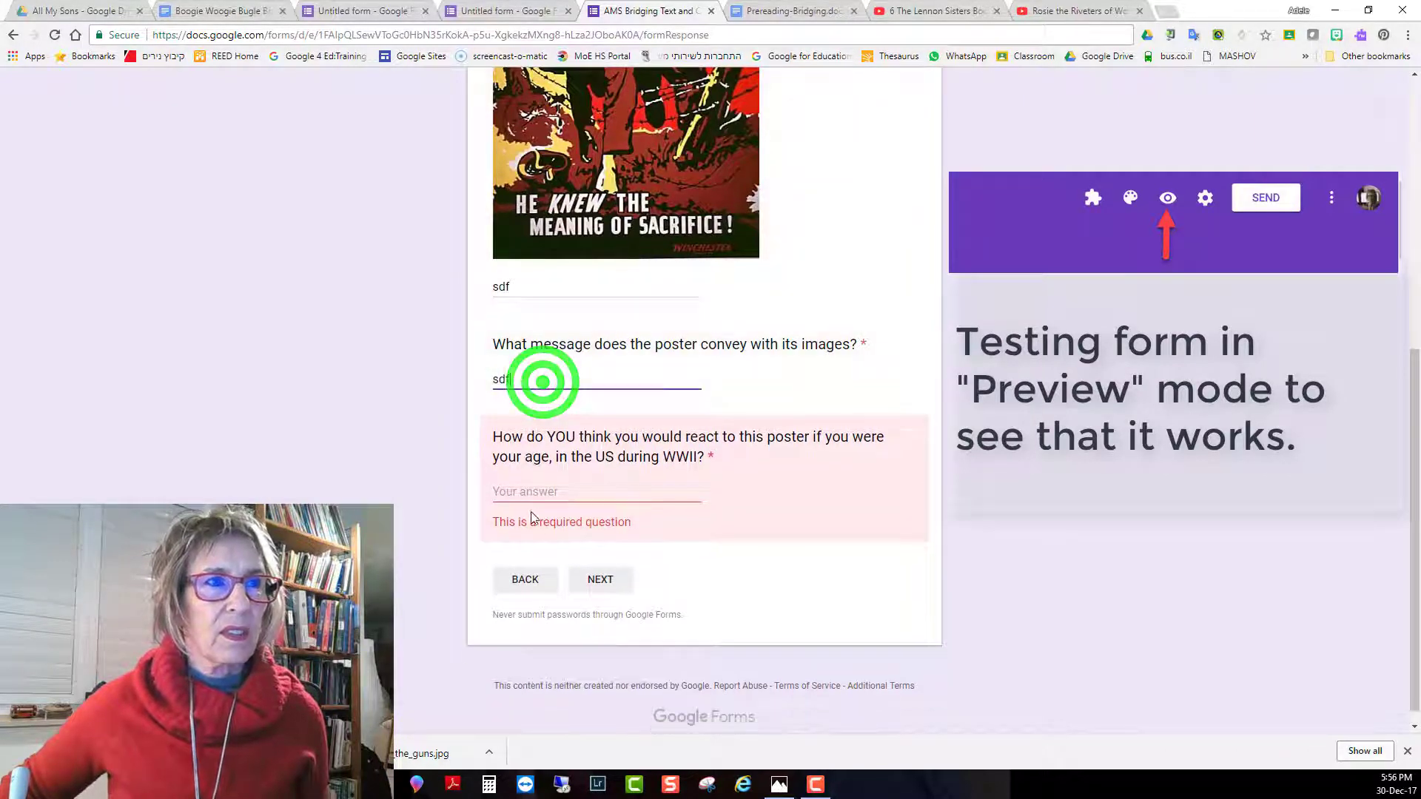
{"action": "left_click", "coordinate": [527, 488]}
{"action": "type", "text": "sdf"}
{"action": "left_click", "coordinate": [593, 560]}
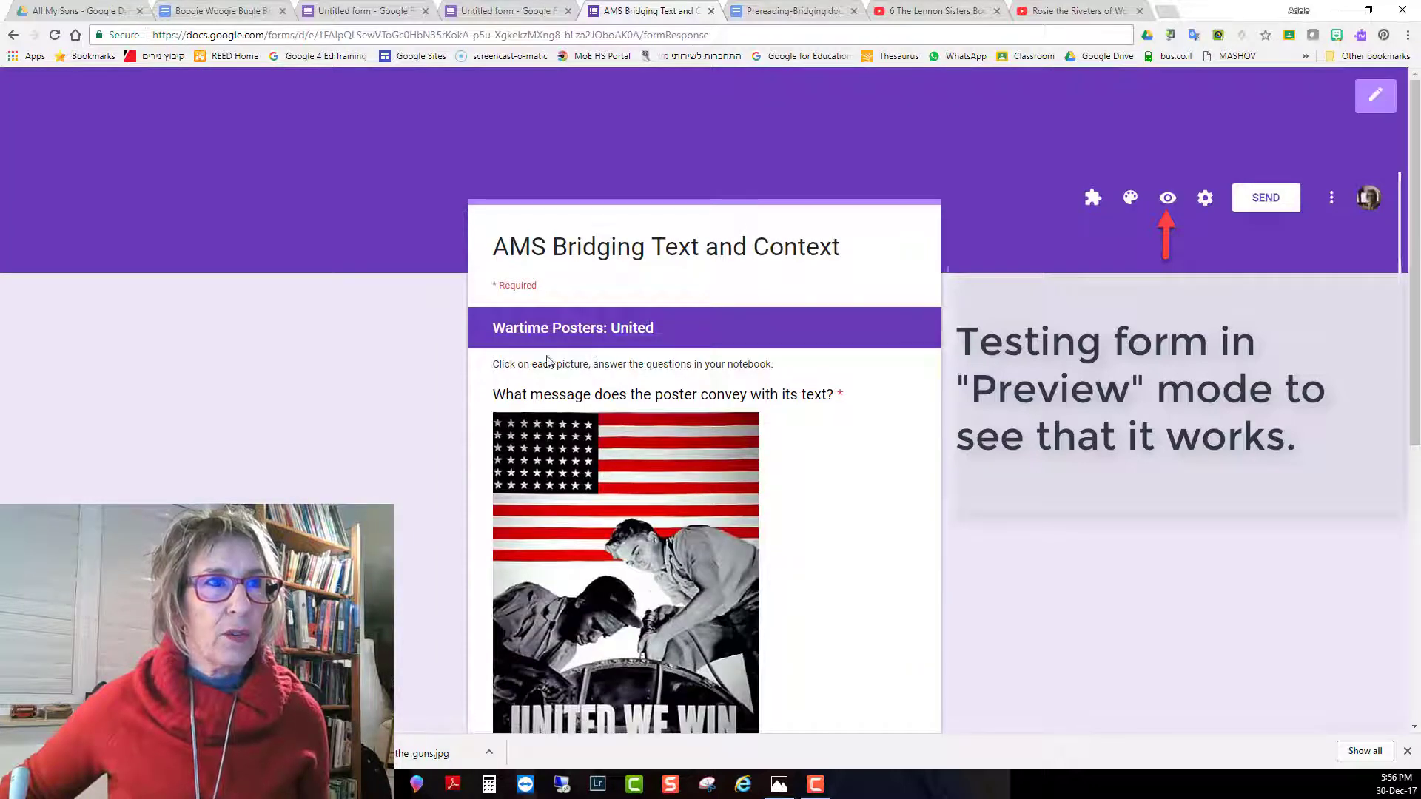
Fill the "Wartime Posters: United" questions in the preview with test answers "sfd", "sdf" and "sdf", and continue to the next section
{"action": "scroll", "coordinate": [547, 360], "scroll_direction": "down", "scroll_amount": 4}
{"action": "type", "text": "sfd"}
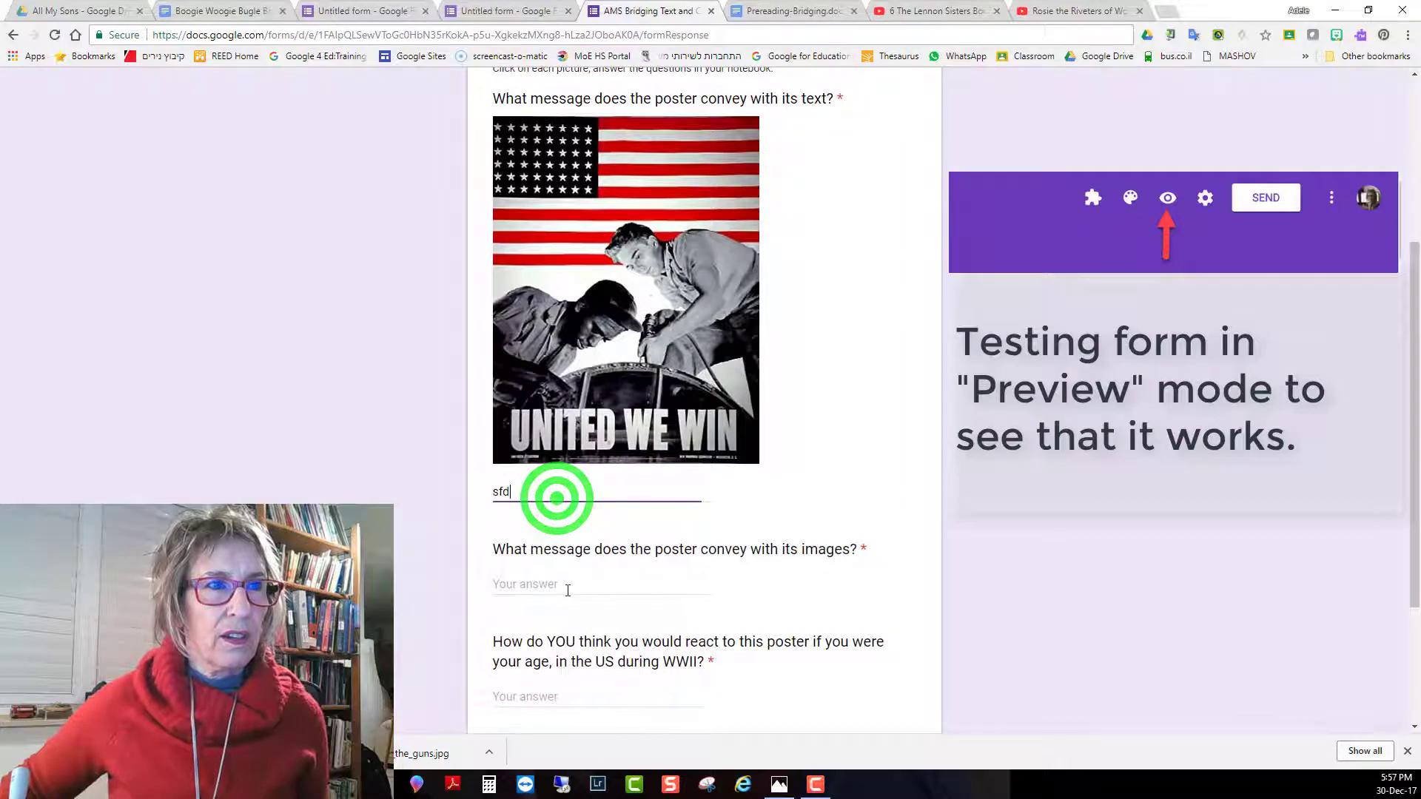
{"action": "left_click", "coordinate": [567, 589]}
{"action": "type", "text": "sdf"}
{"action": "scroll", "coordinate": [581, 640], "scroll_direction": "down", "scroll_amount": 3}
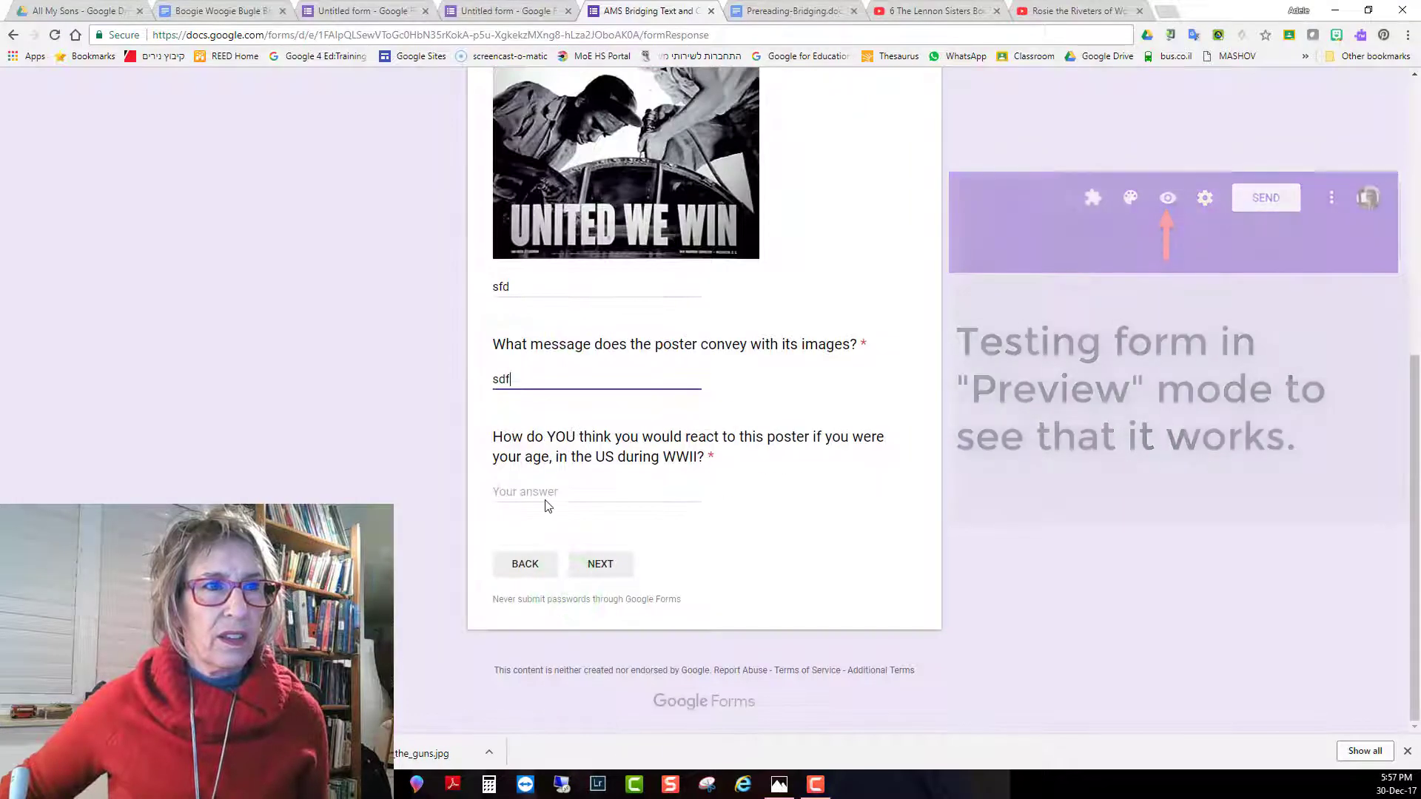
{"action": "left_click", "coordinate": [544, 494]}
{"action": "type", "text": "sdf"}
{"action": "left_click", "coordinate": [581, 563]}
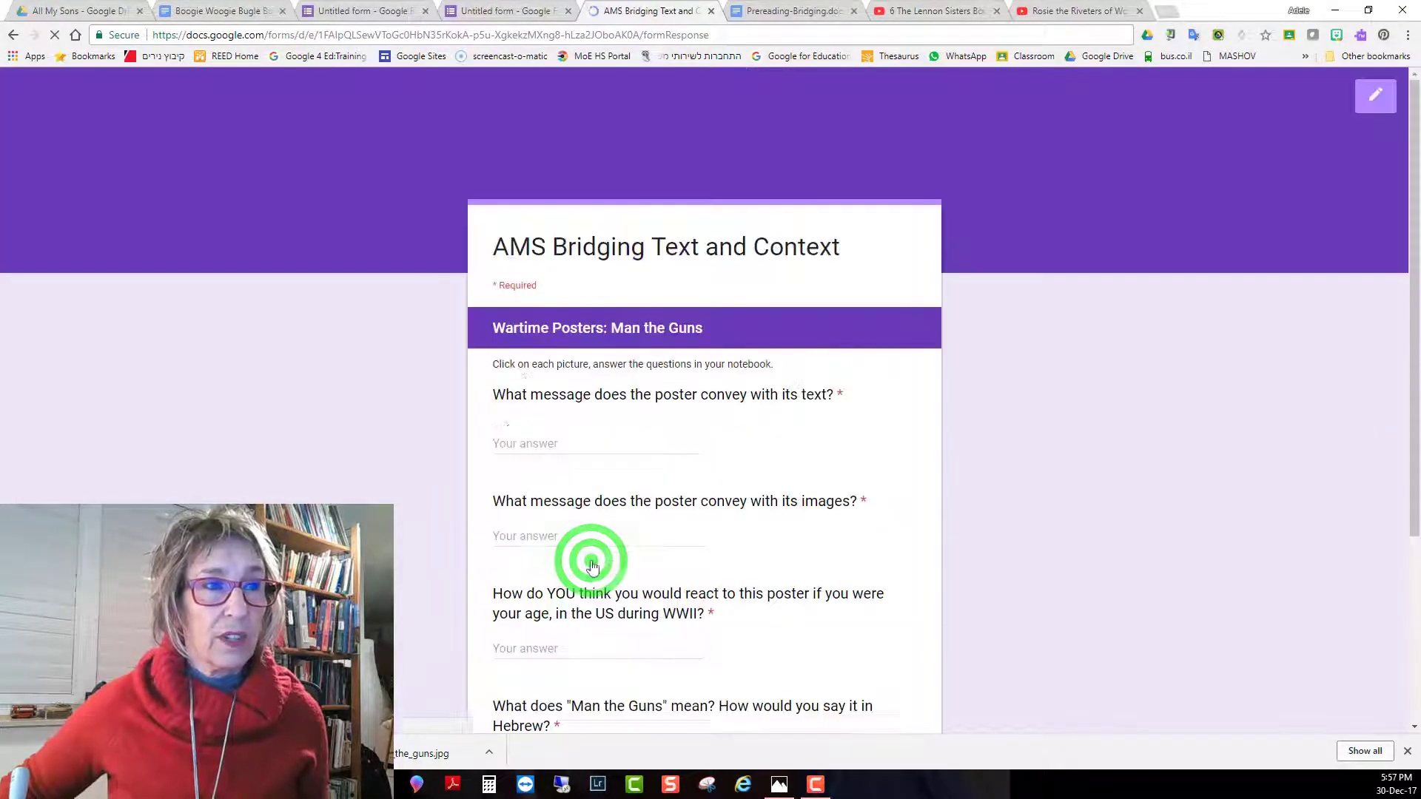
Answer all four "Wartime Posters: Man the Guns" questions in the preview with "sdf" and continue to the next section
{"action": "scroll", "coordinate": [581, 442], "scroll_direction": "down", "scroll_amount": 3}
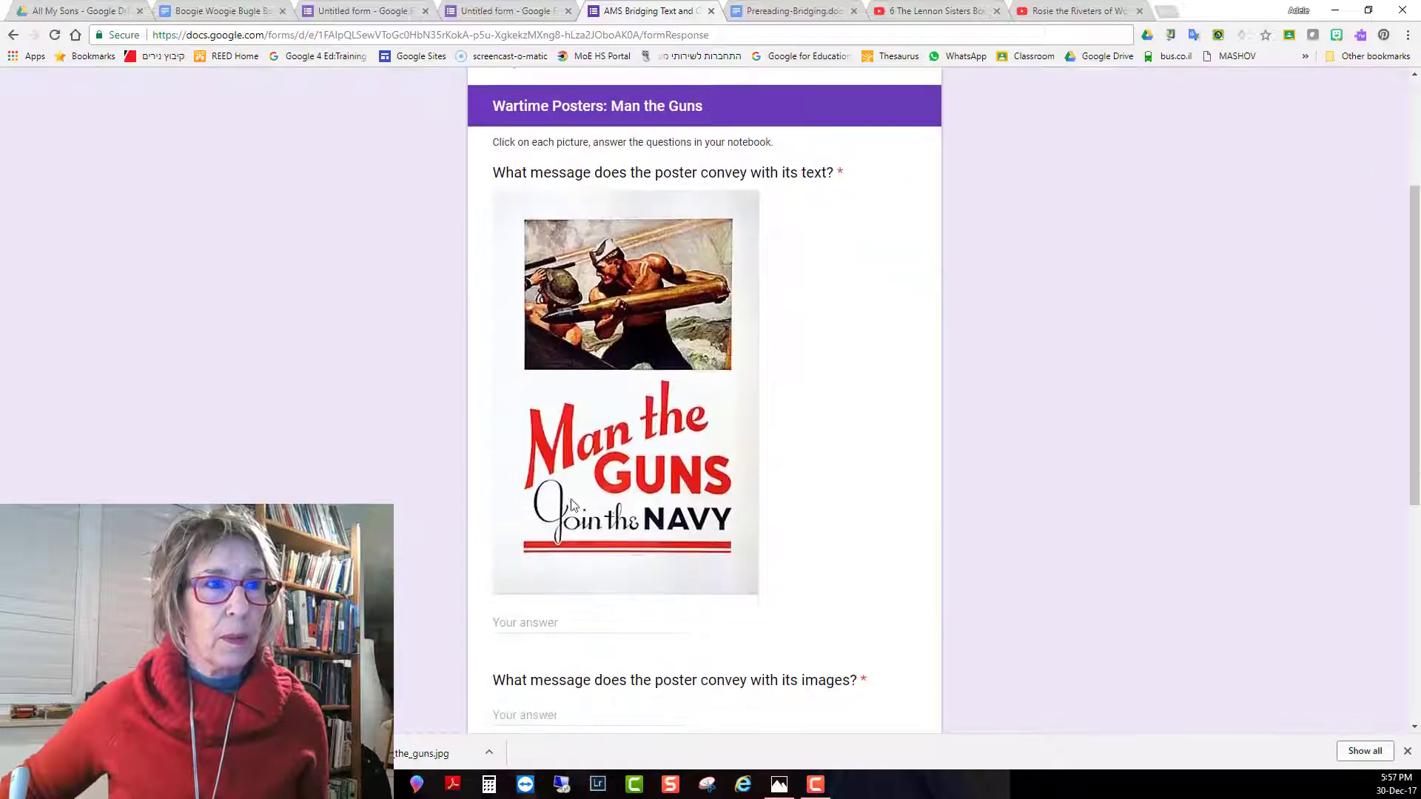
{"action": "left_click", "coordinate": [530, 626]}
{"action": "scroll", "coordinate": [560, 447], "scroll_direction": "down", "scroll_amount": 4}
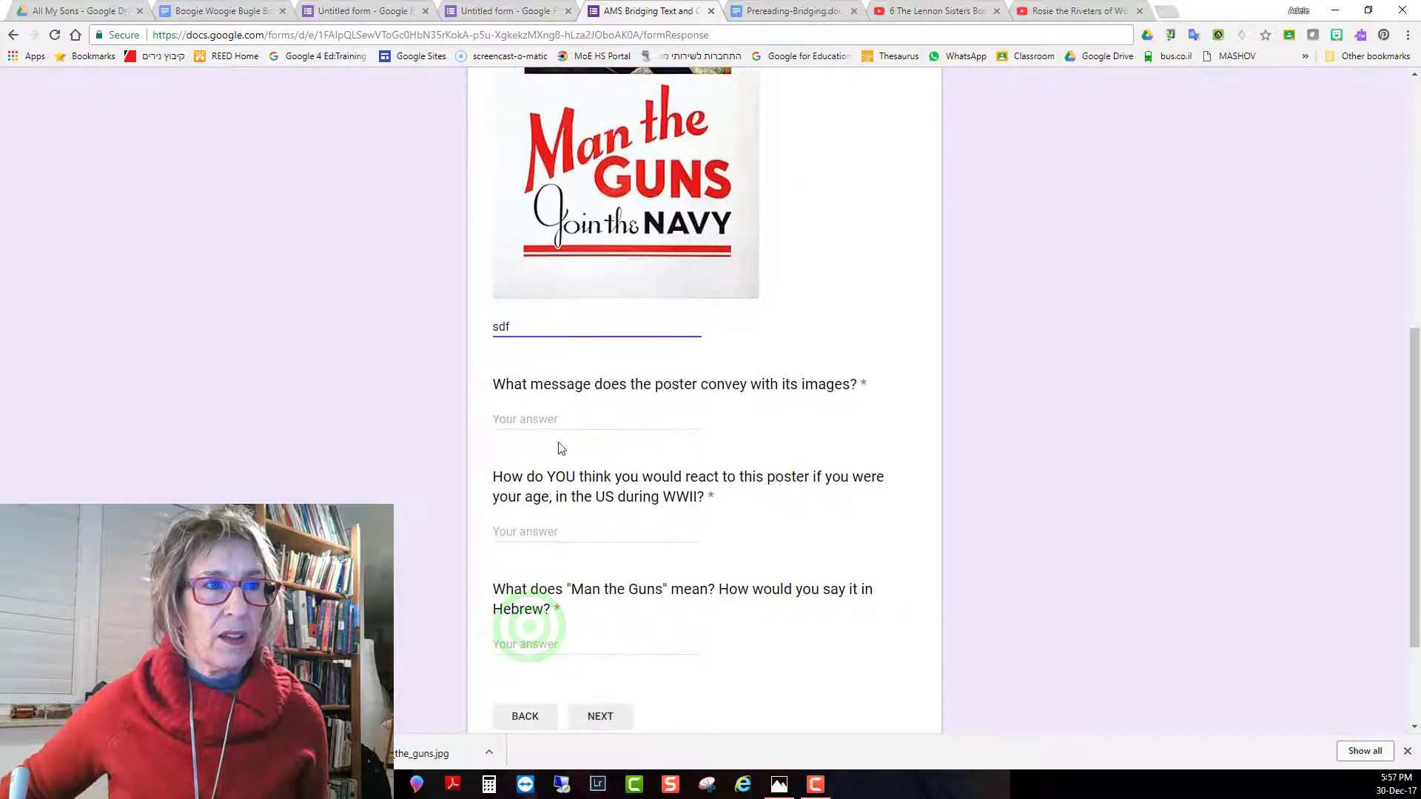
{"action": "left_click", "coordinate": [554, 425]}
{"action": "type", "text": "sdf"}
{"action": "left_click", "coordinate": [566, 642]}
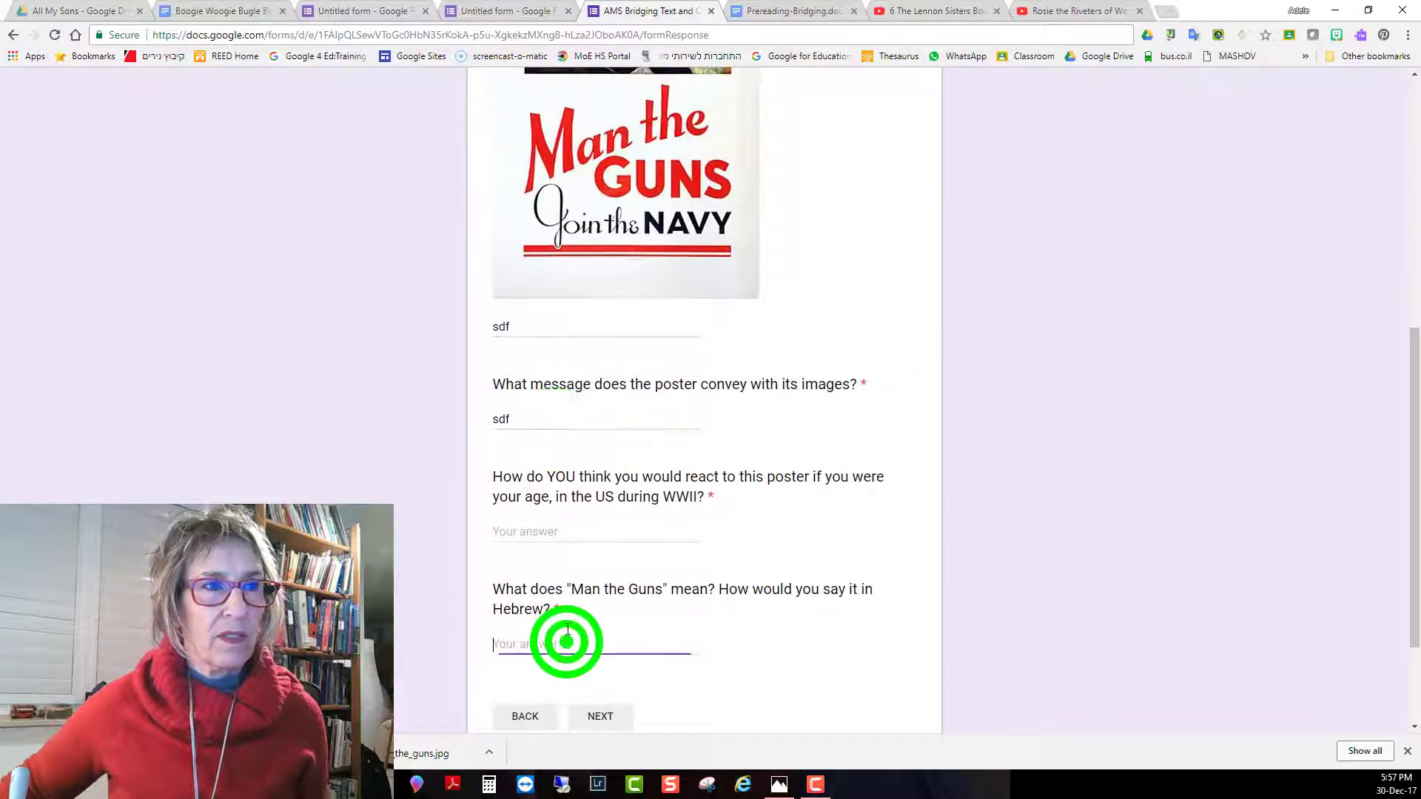
{"action": "type", "text": "sdf"}
{"action": "left_click", "coordinate": [543, 532]}
{"action": "left_click", "coordinate": [605, 714]}
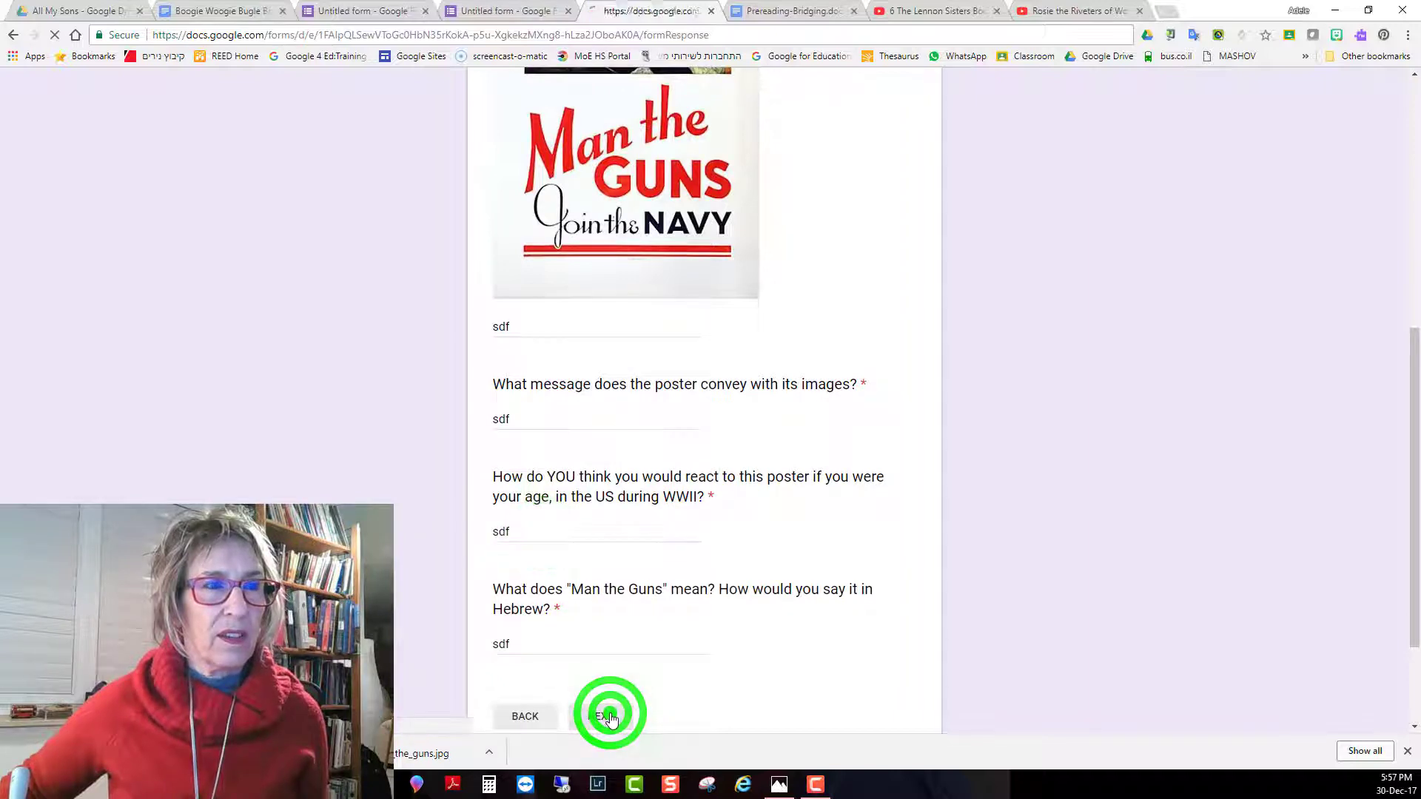
Answer the three questions about the "Get a War Job!" poster in the preview with "sdf" and continue to the song section
{"action": "scroll", "coordinate": [578, 433], "scroll_direction": "down", "scroll_amount": 5}
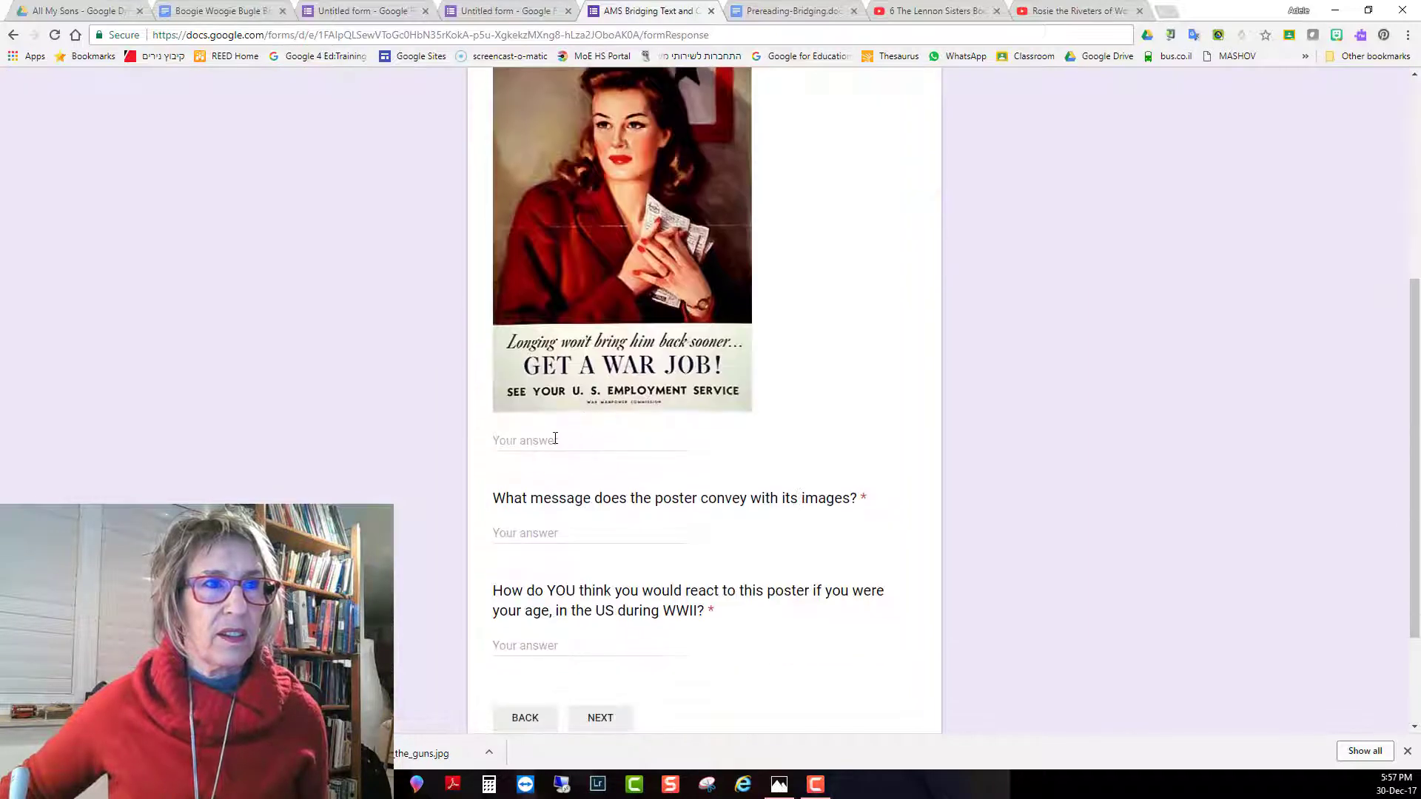
{"action": "left_click", "coordinate": [555, 439]}
{"action": "type", "text": "sdf"}
{"action": "left_click", "coordinate": [539, 538]}
{"action": "type", "text": "sdf"}
{"action": "left_click", "coordinate": [564, 655]}
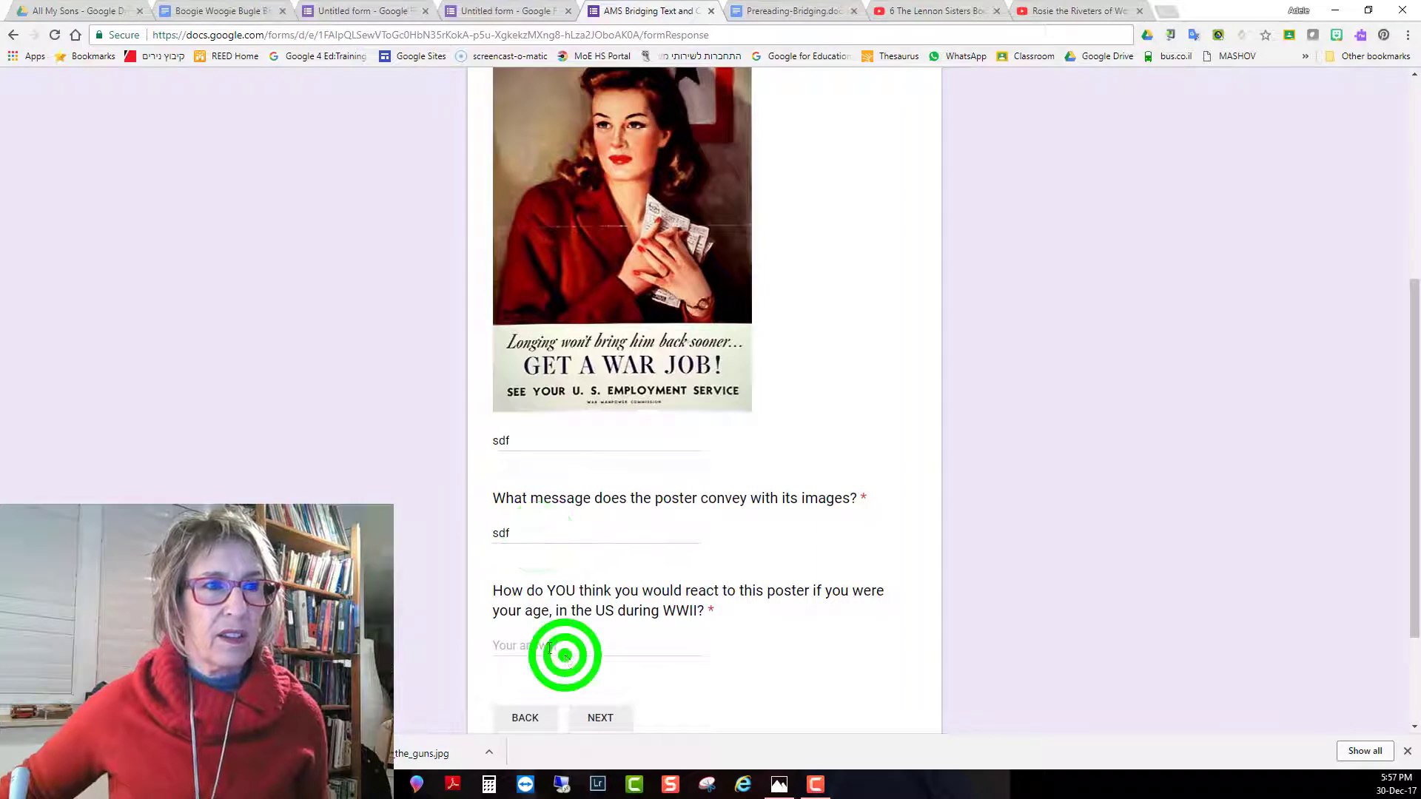
{"action": "type", "text": "sdf"}
{"action": "left_click", "coordinate": [600, 717]}
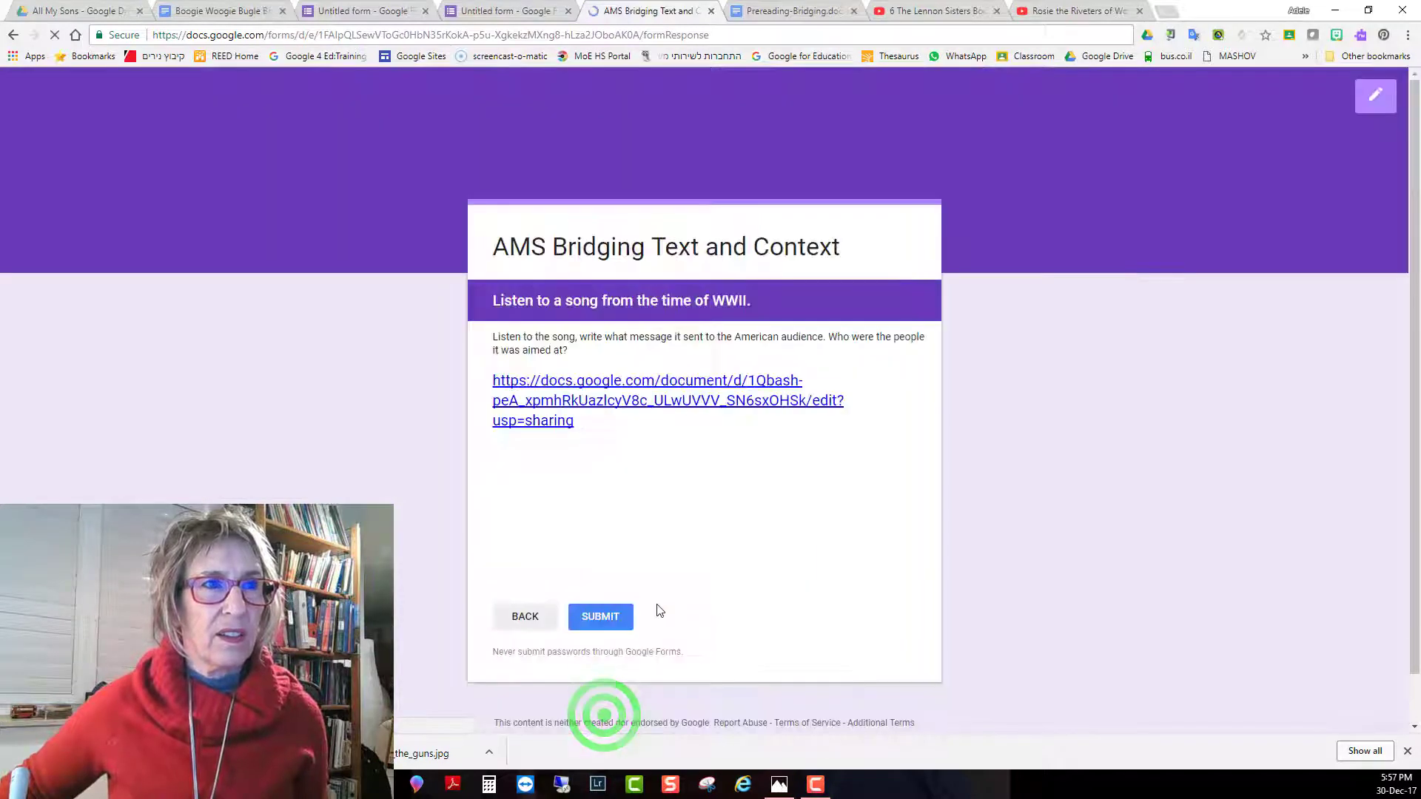
Test the lyrics link in the song section by opening the Boogie Woogie Bugle Boy document, and return to the form preview
{"action": "scroll", "coordinate": [592, 476], "scroll_direction": "down", "scroll_amount": 1}
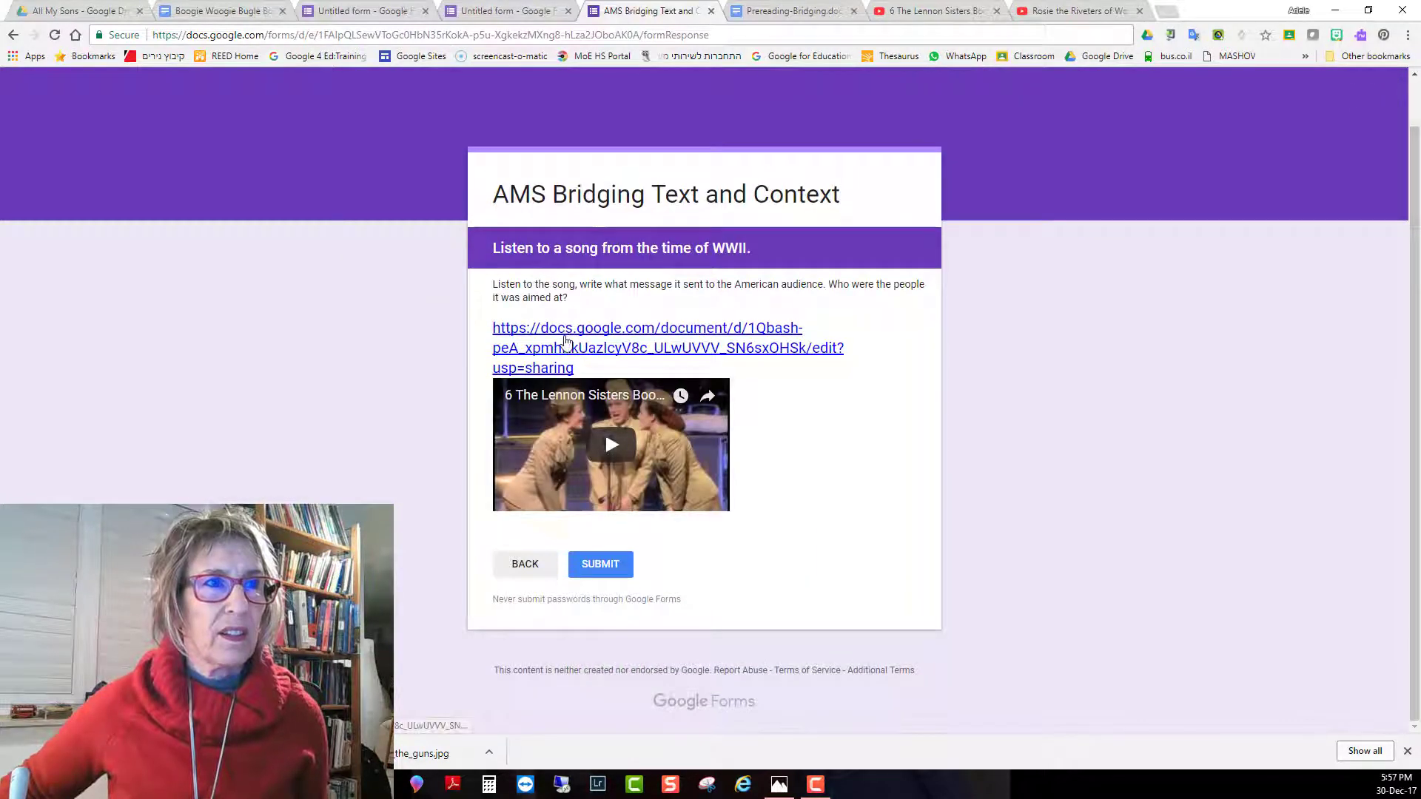
{"action": "left_click", "coordinate": [565, 339]}
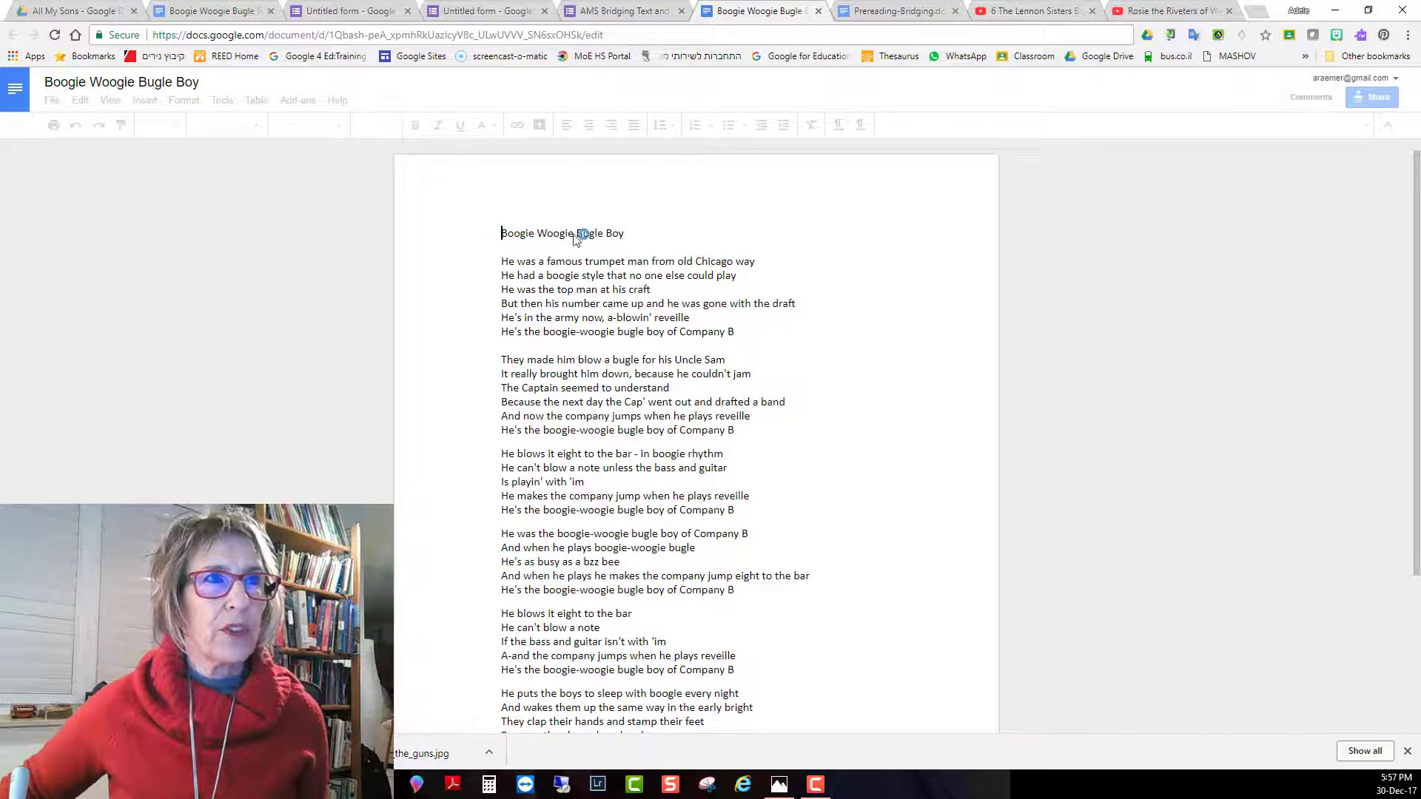
{"action": "scroll", "coordinate": [582, 238], "scroll_direction": "down", "scroll_amount": 3}
{"action": "left_click", "coordinate": [620, 13]}
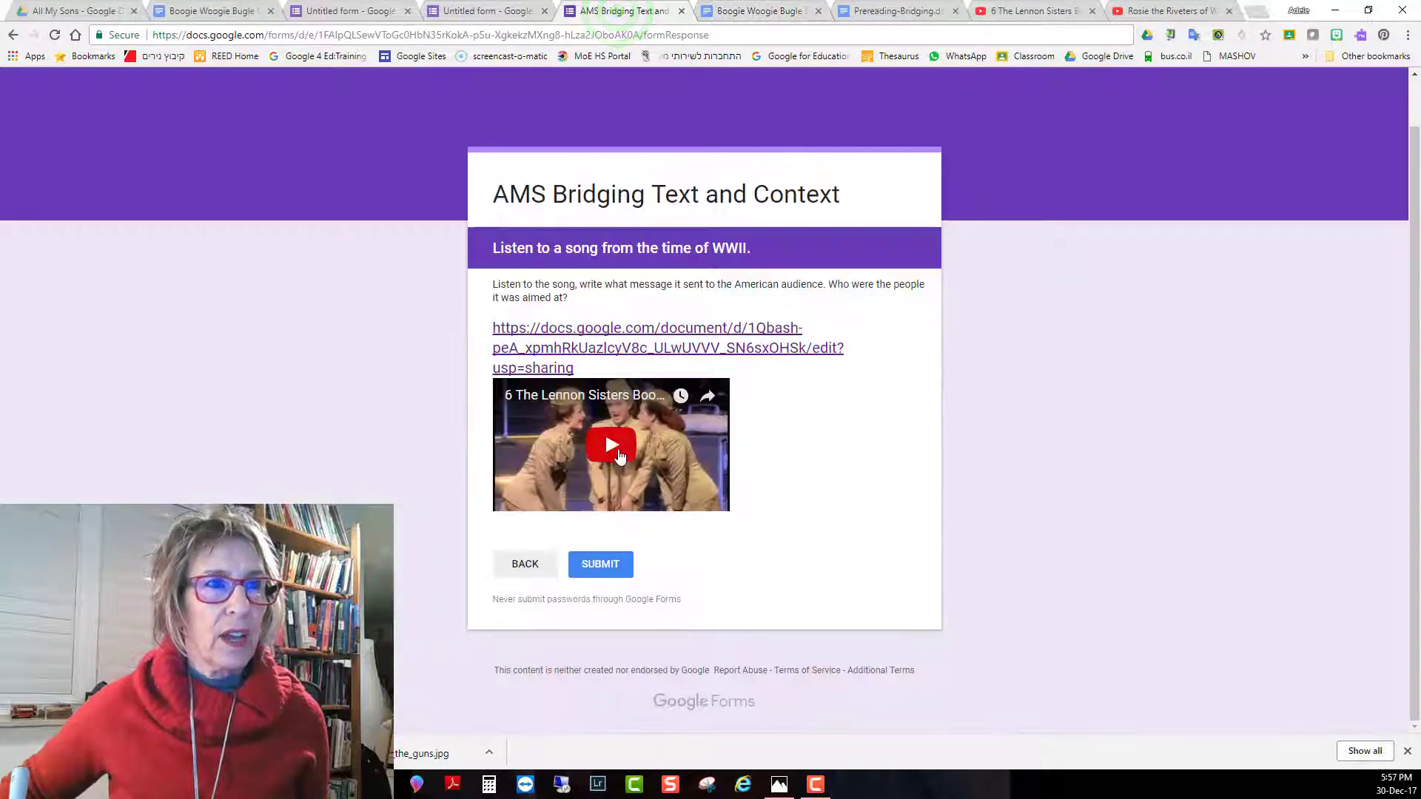
Play the embedded Lennon Sisters video, try full screen in the form, and view it full screen on YouTube instead
{"action": "left_click", "coordinate": [619, 449]}
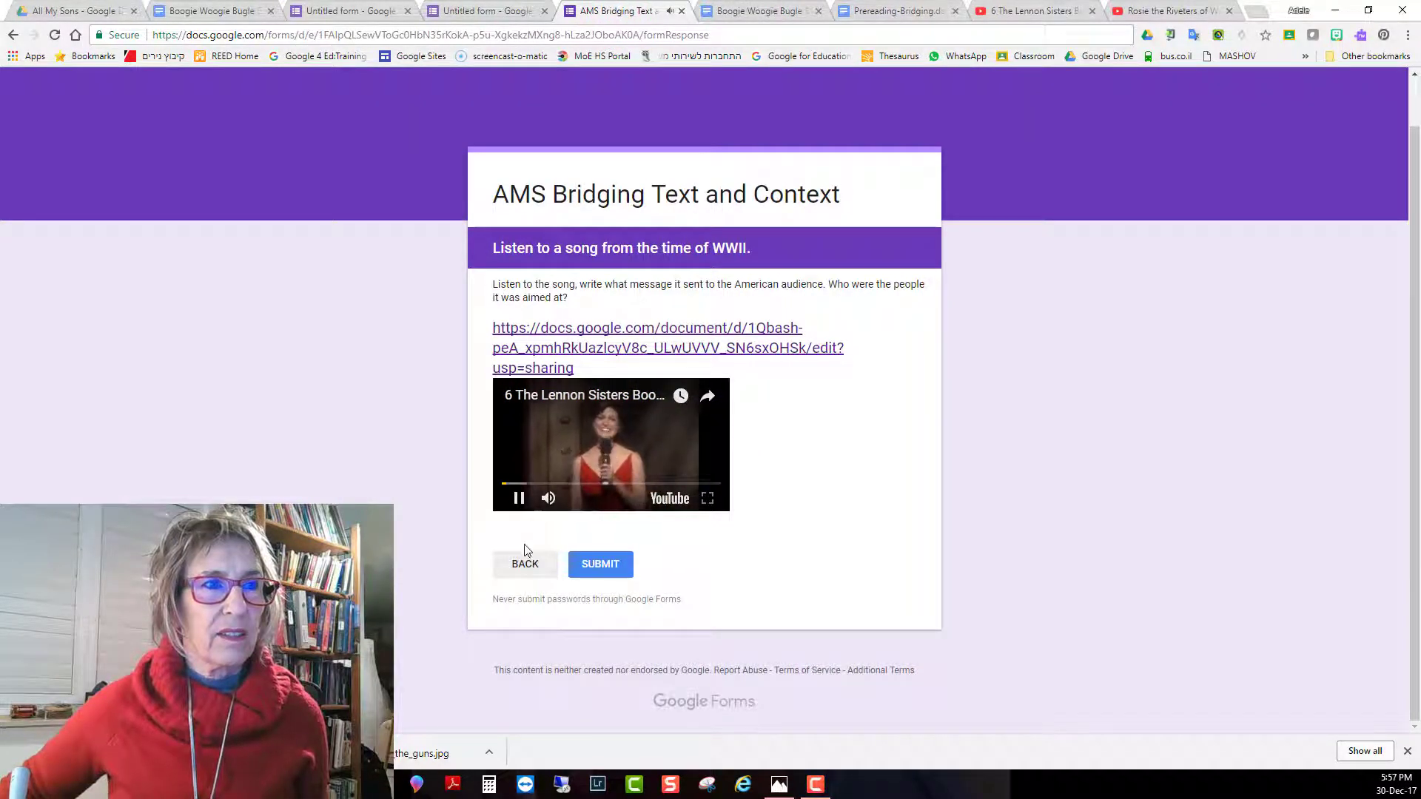
{"action": "left_click", "coordinate": [708, 498]}
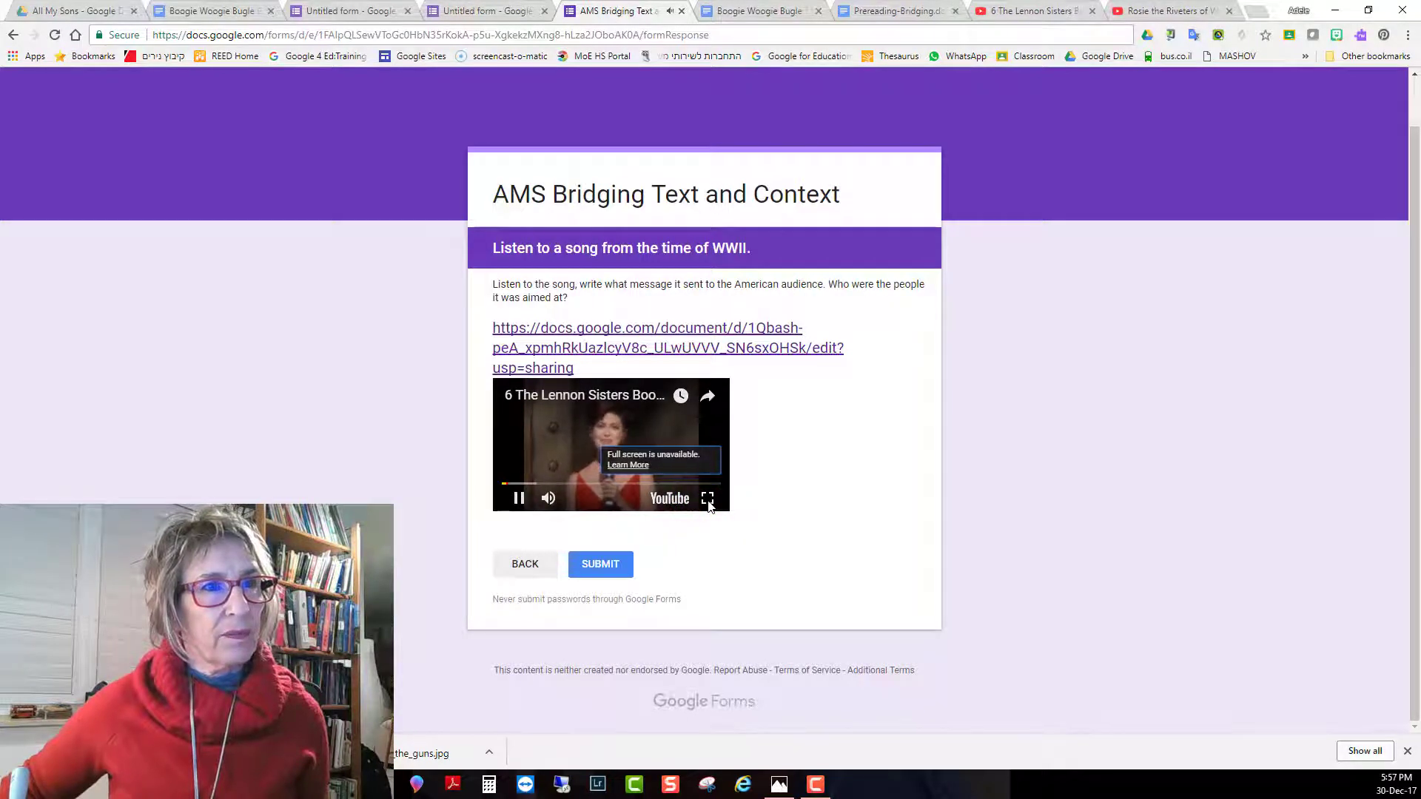
{"action": "left_click", "coordinate": [670, 498]}
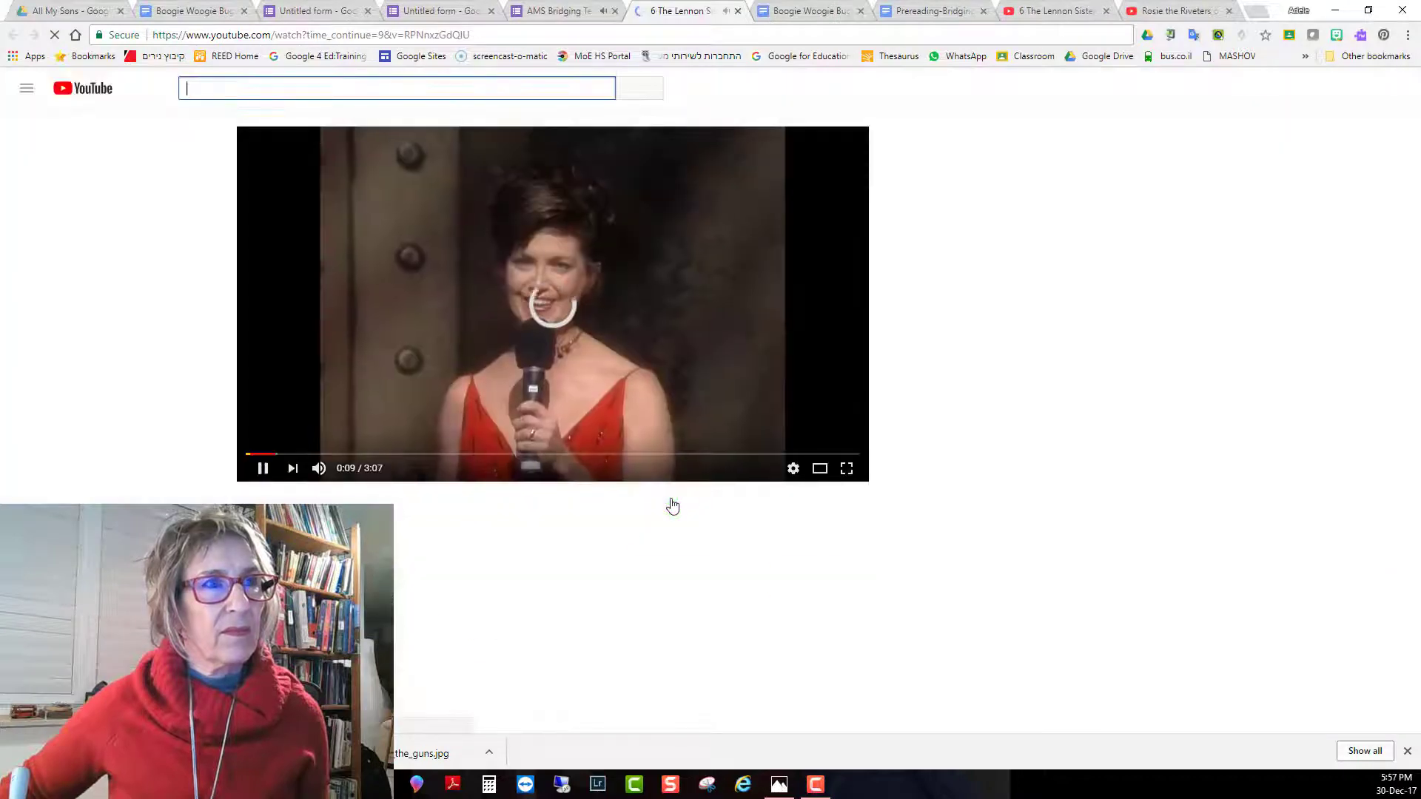
{"action": "left_click", "coordinate": [840, 472]}
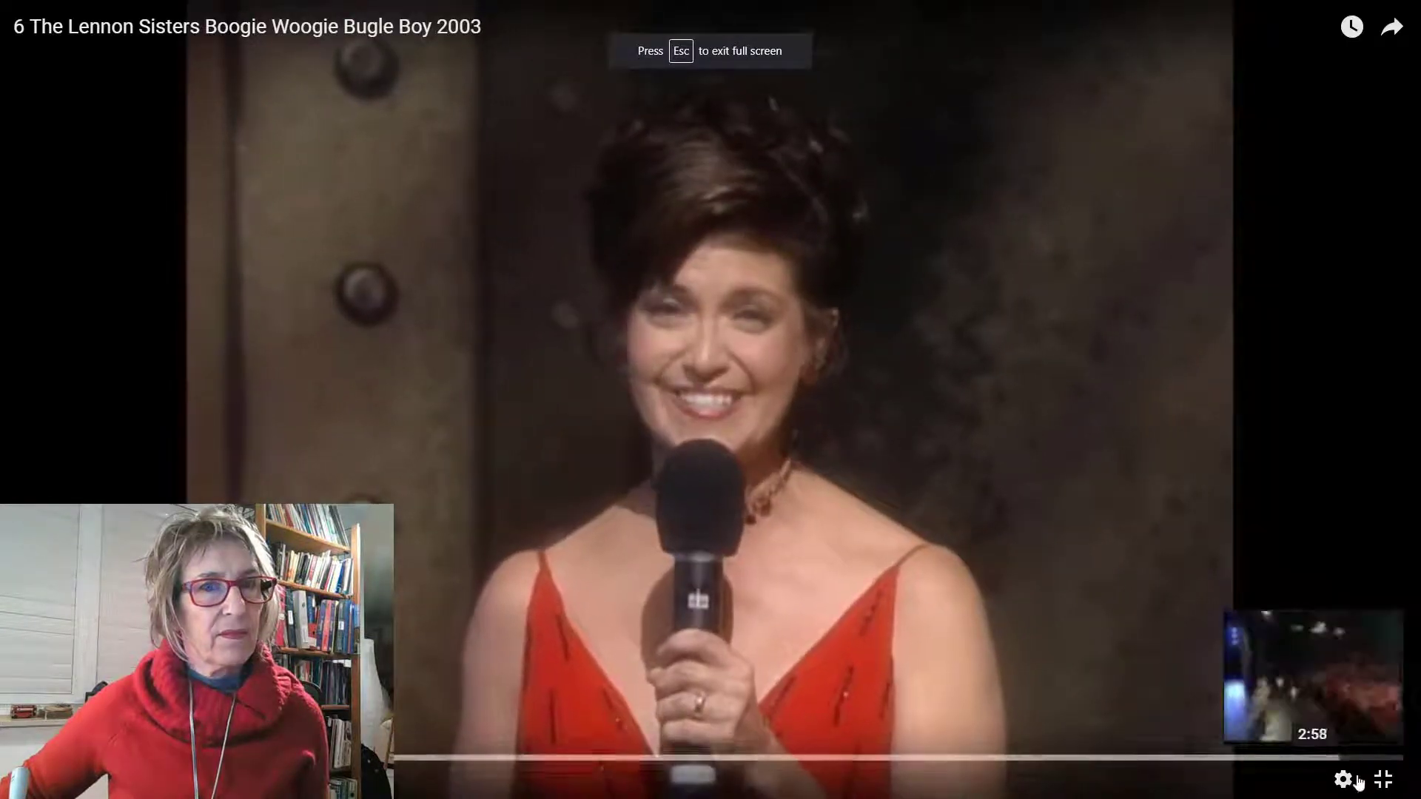
{"action": "left_click", "coordinate": [1384, 780]}
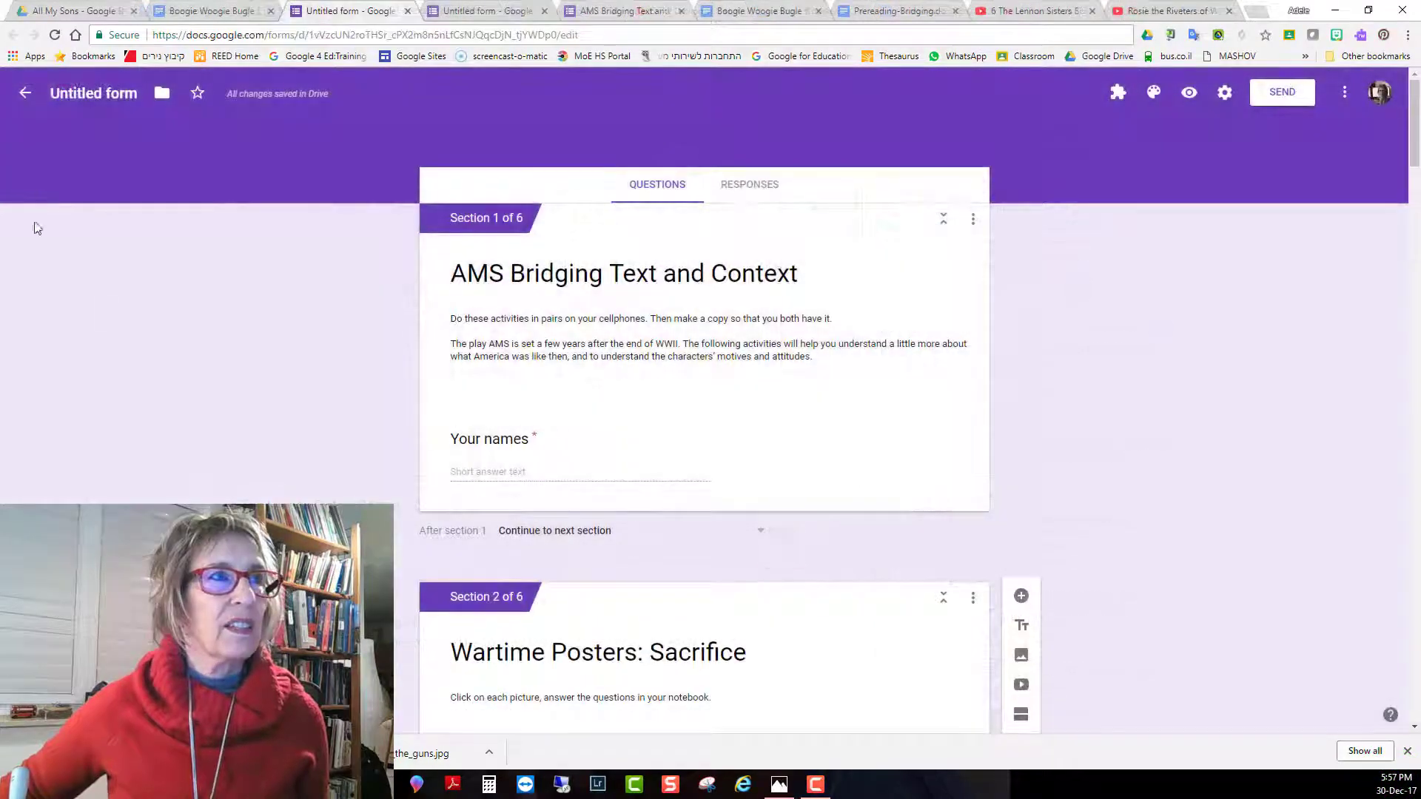
Return to the form editor and name the untitled form file "AMS Bridging Text and Context"
{"action": "left_click", "coordinate": [77, 98]}
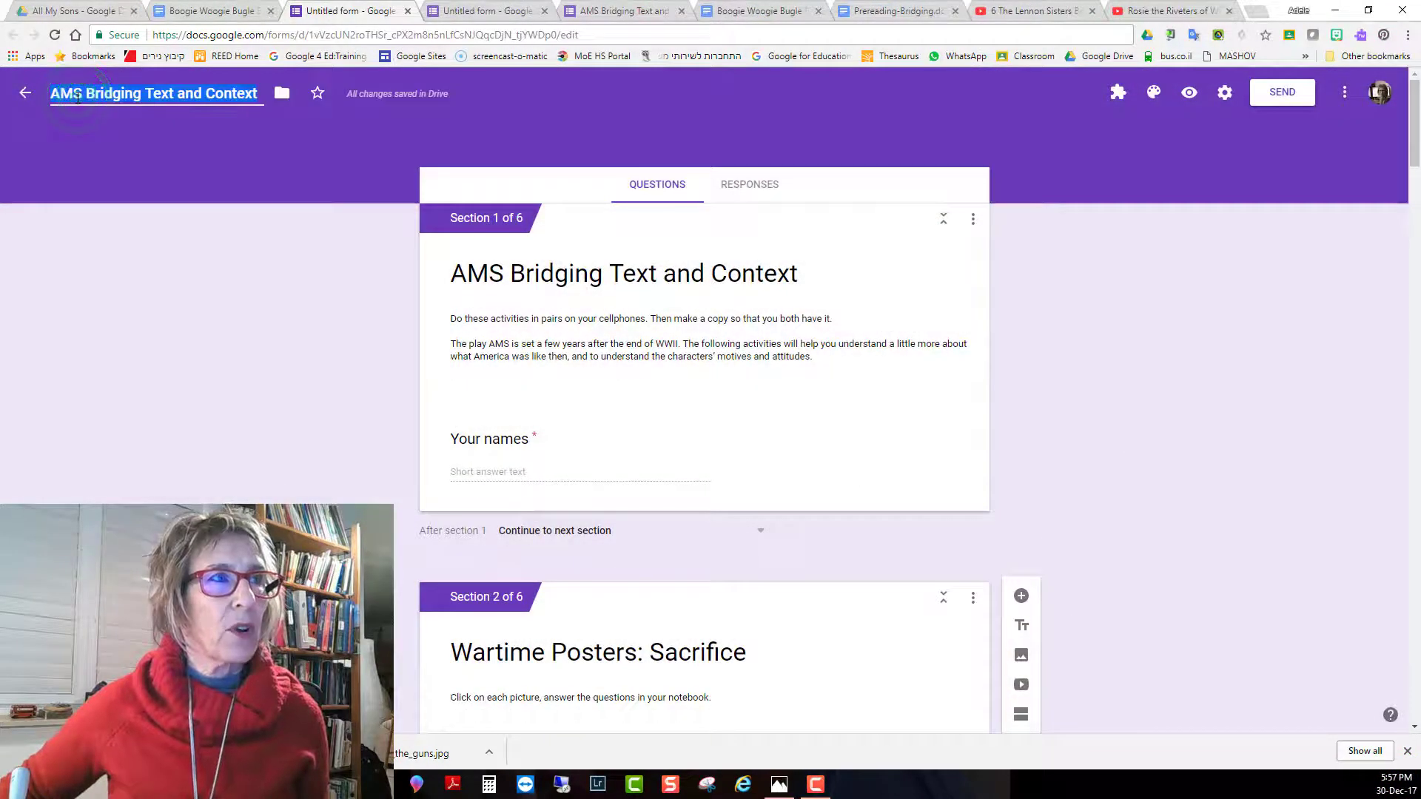
{"action": "left_click", "coordinate": [89, 95]}
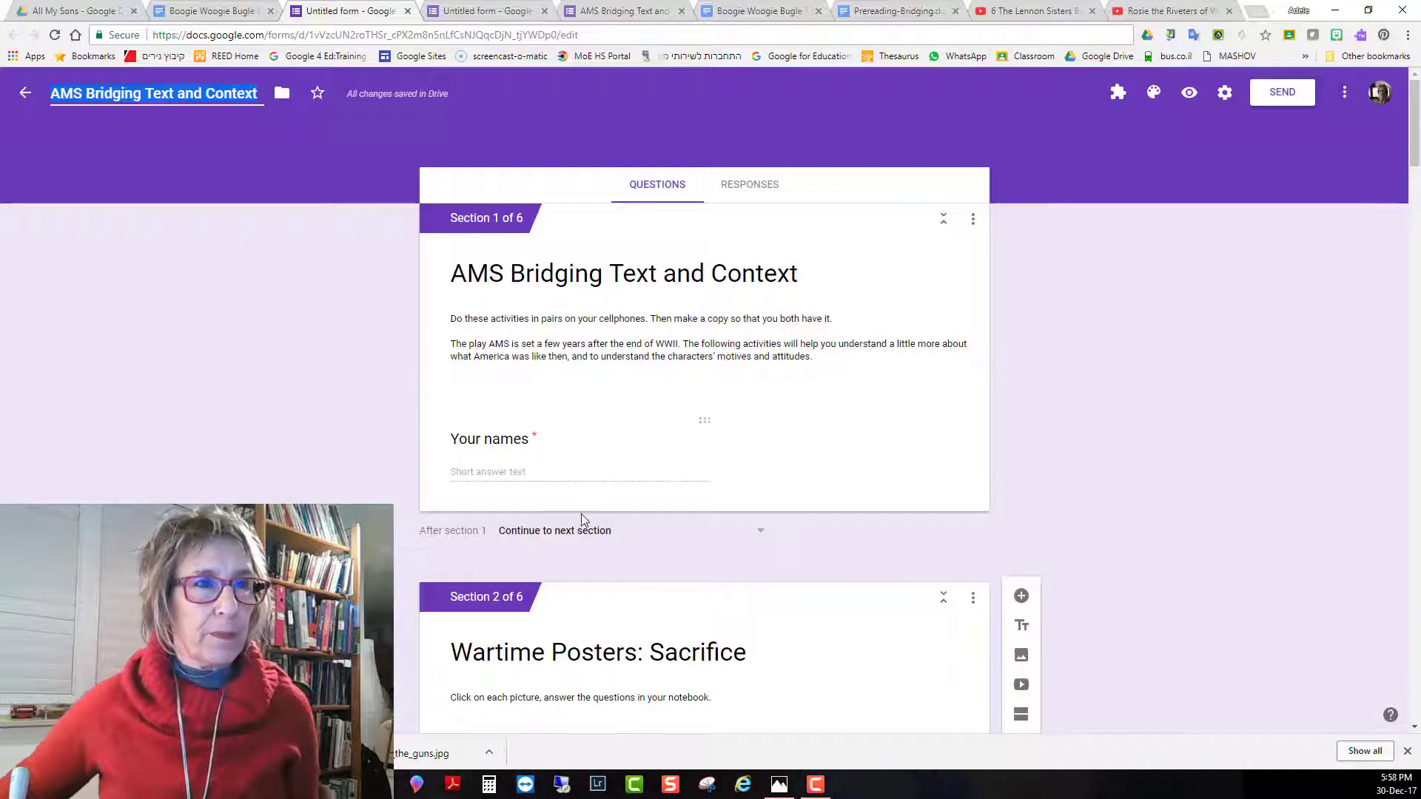
Add a section after the song section titled "When you have finished all of the activities, answer these questions:"
{"action": "scroll", "coordinate": [581, 521], "scroll_direction": "down", "scroll_amount": 20}
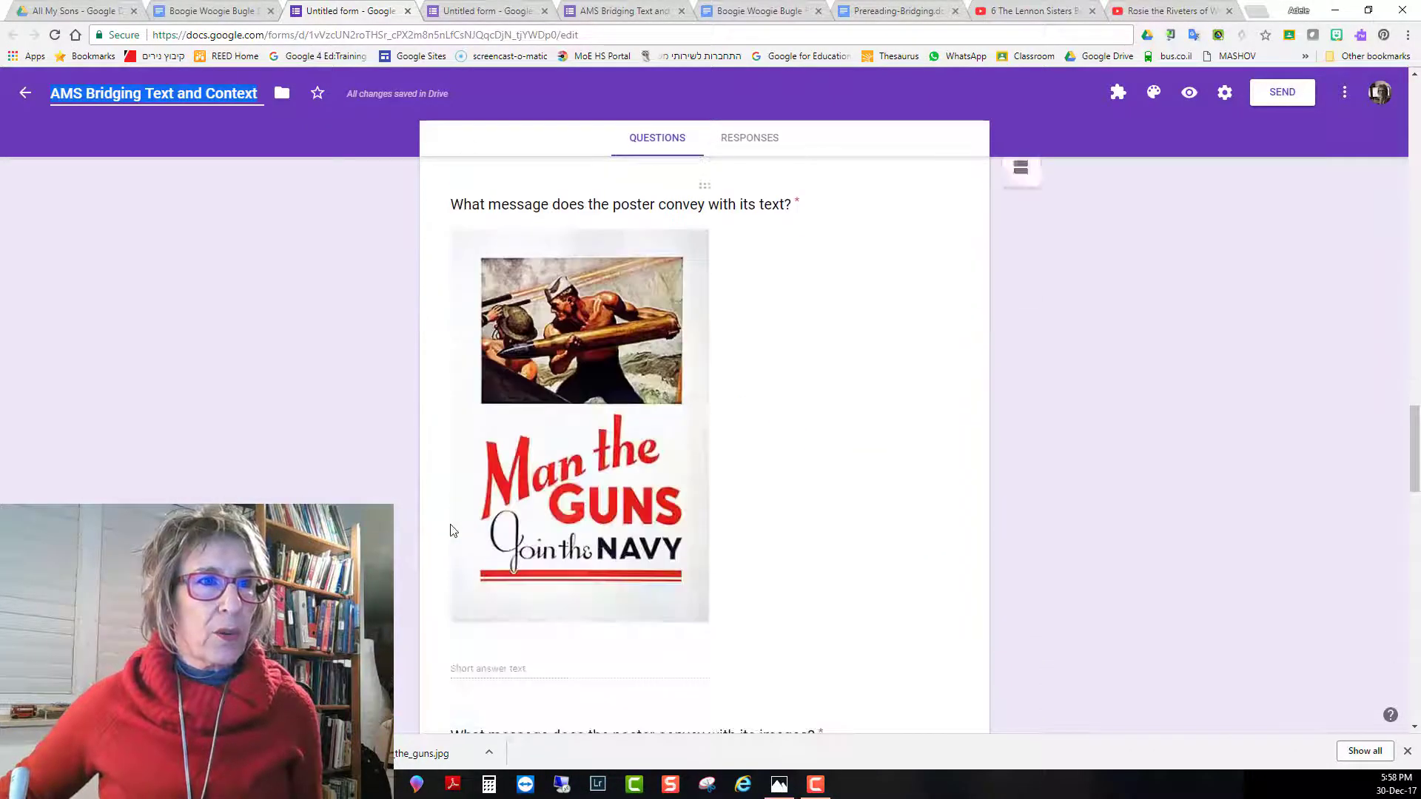
{"action": "scroll", "coordinate": [451, 530], "scroll_direction": "down", "scroll_amount": 20}
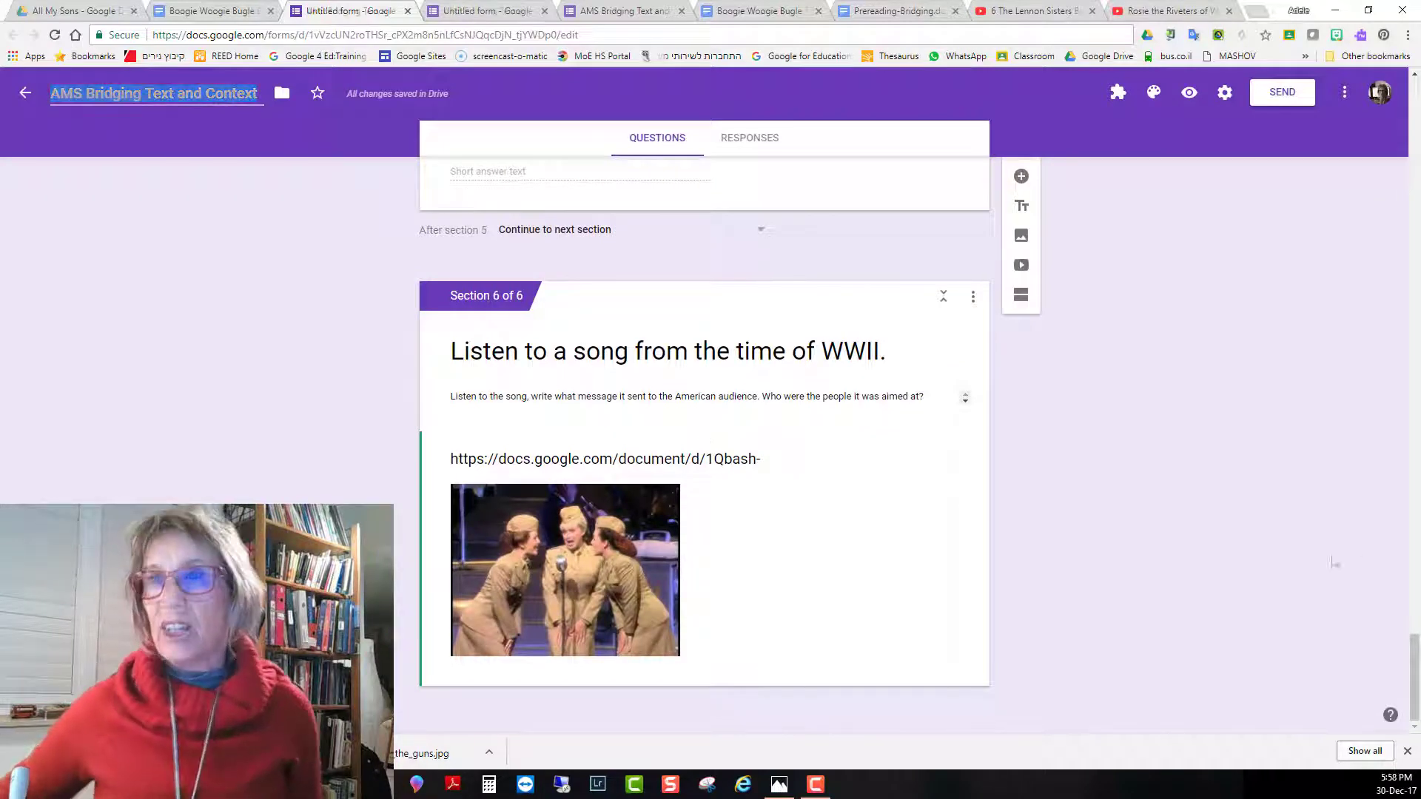
{"action": "left_click", "coordinate": [923, 665]}
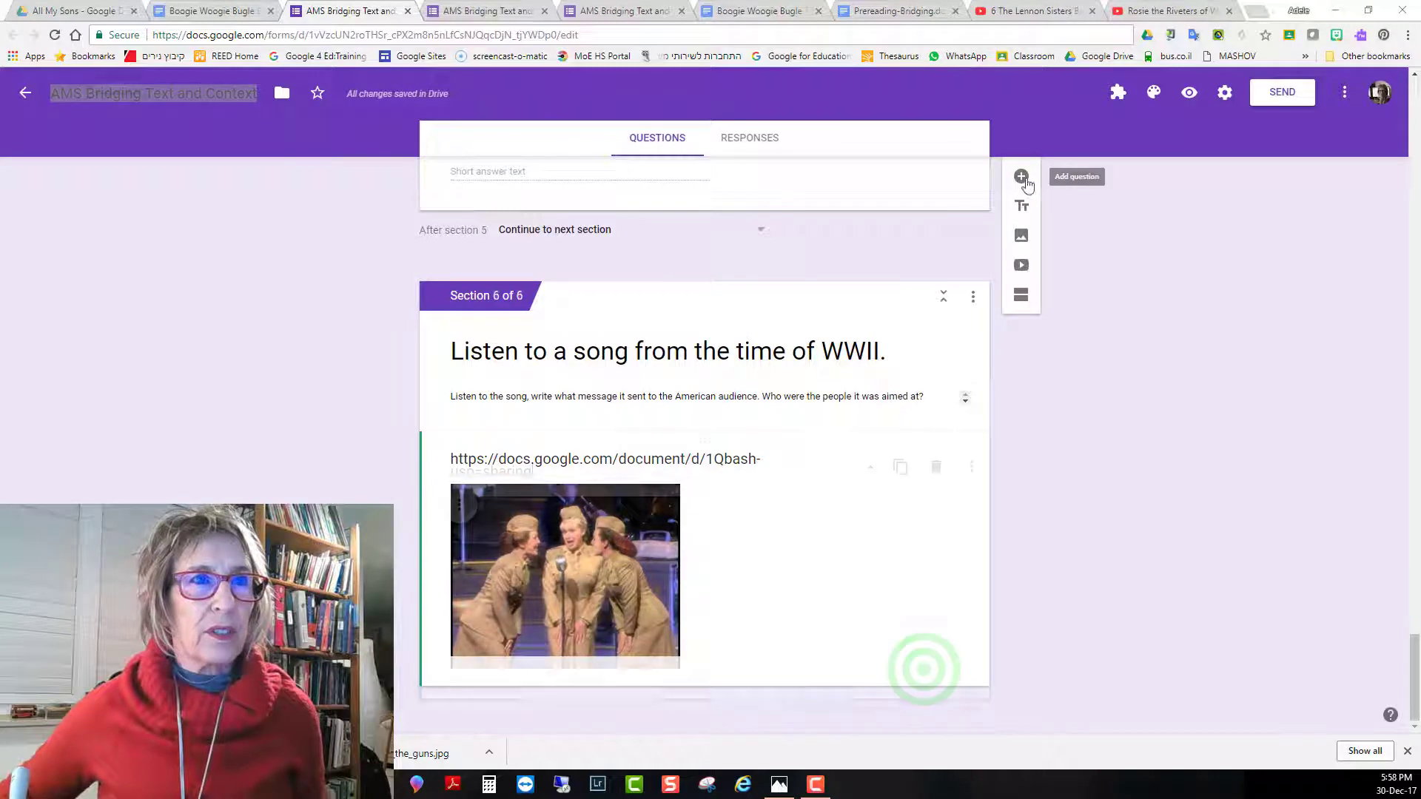
{"action": "left_click", "coordinate": [1021, 568]}
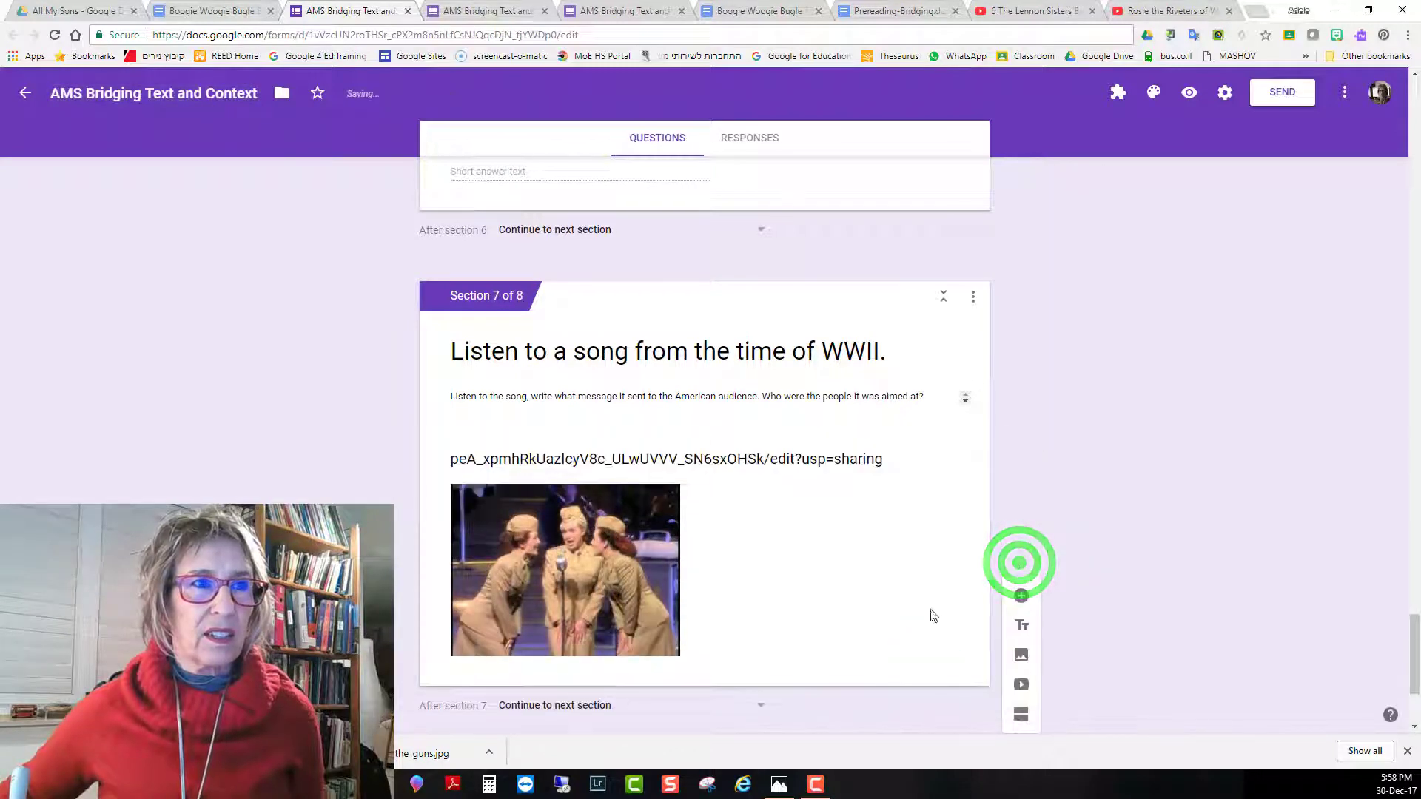
{"action": "left_click", "coordinate": [602, 619]}
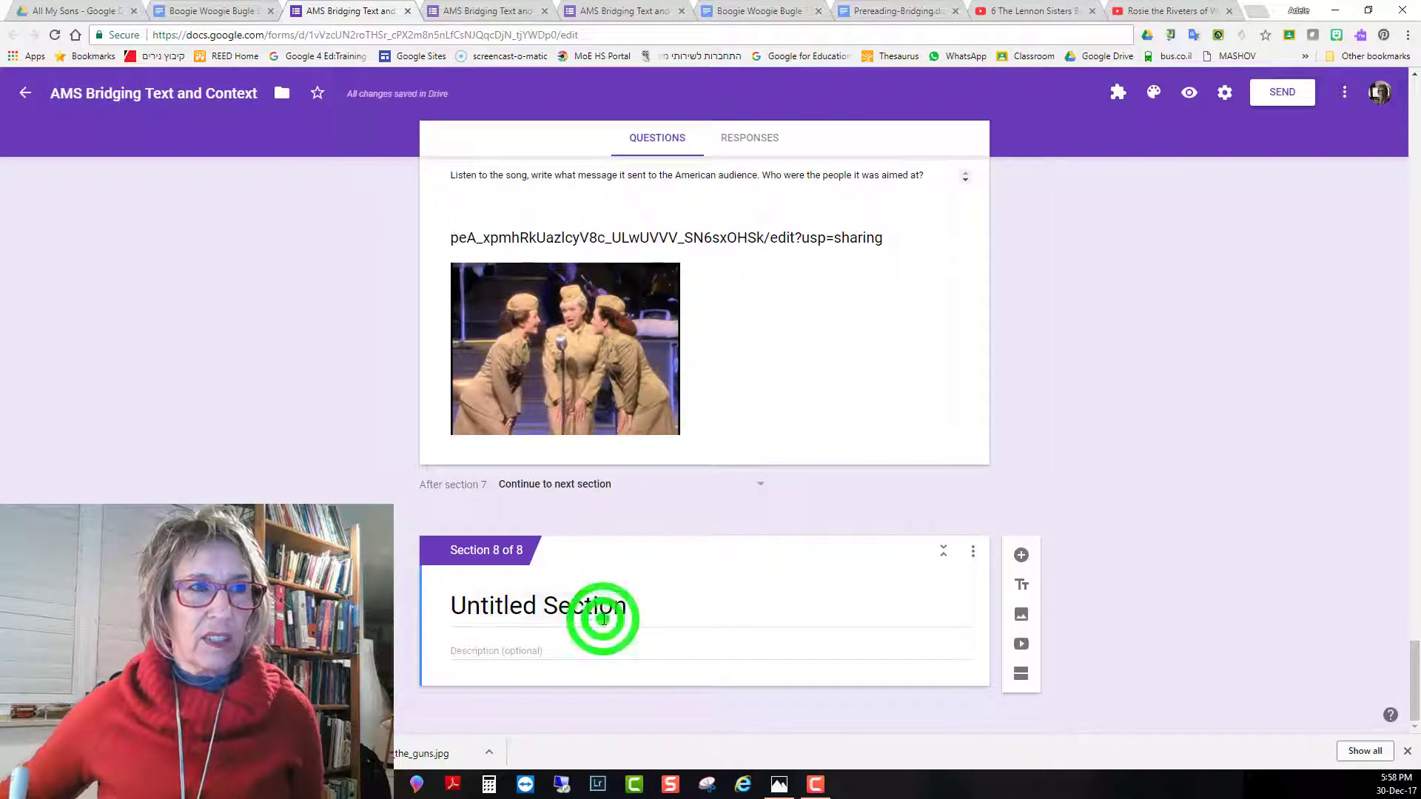
{"action": "triple_click", "coordinate": [644, 603]}
{"action": "type", "text": "When you have finished all of the activities, answer these questions"}
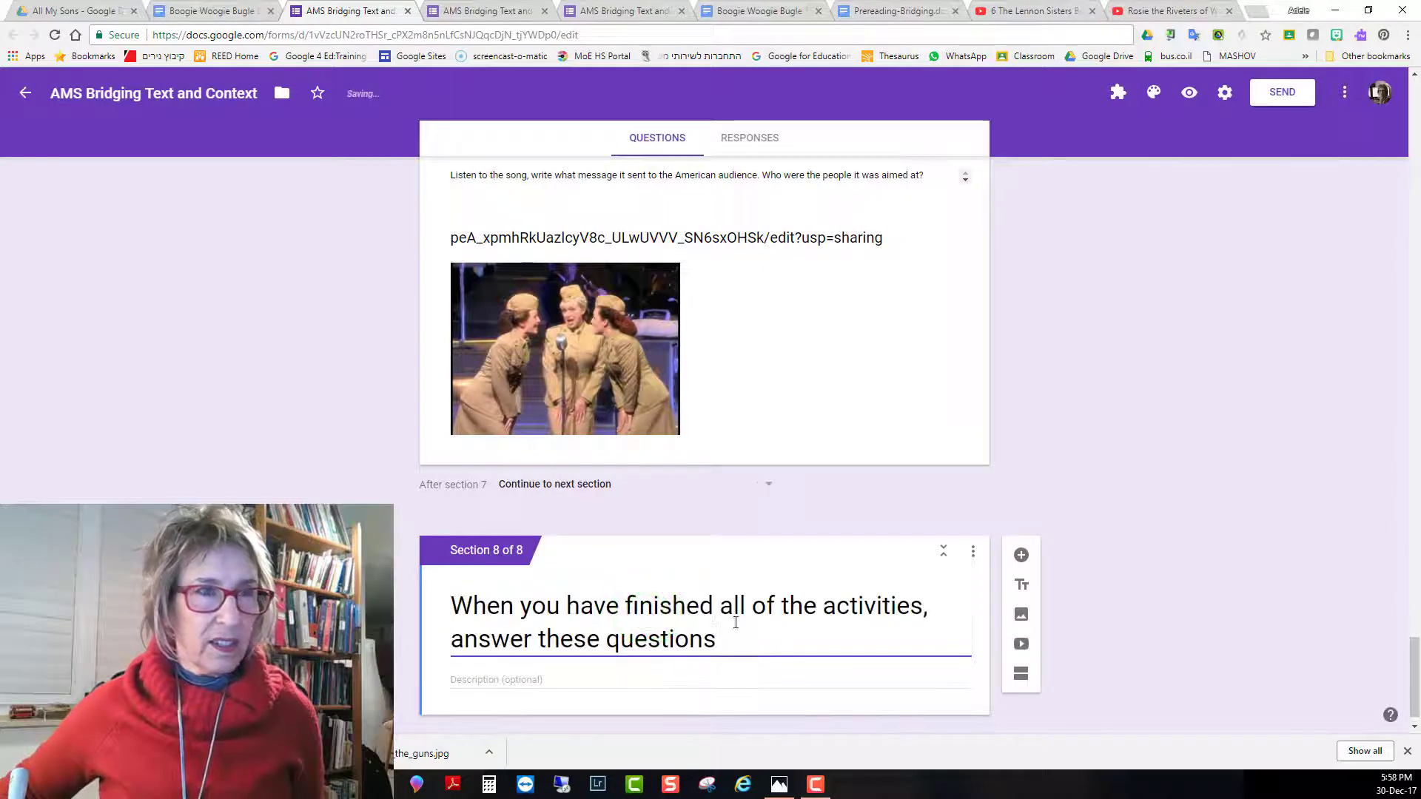
{"action": "left_click", "coordinate": [736, 676]}
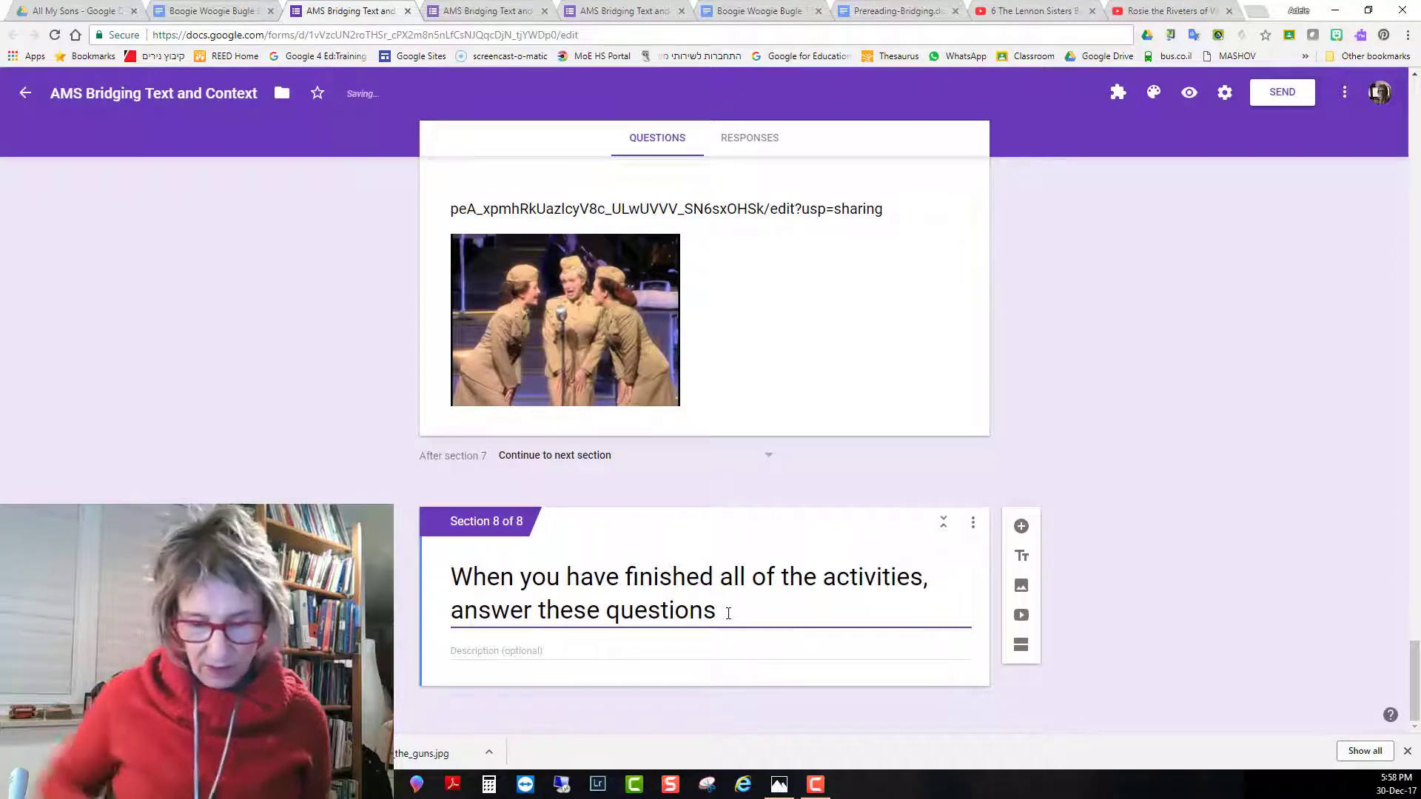
{"action": "type", "text": ":"}
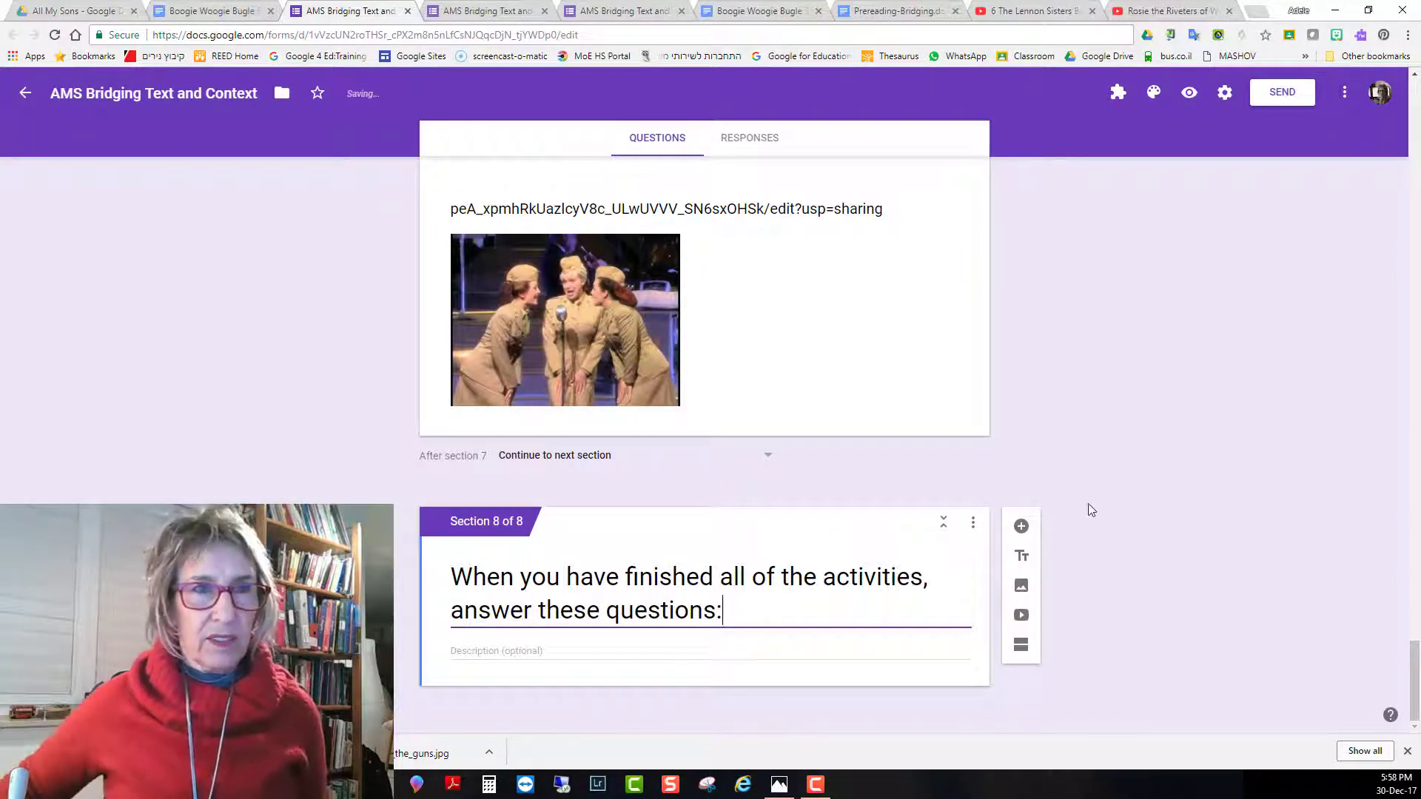
Add a required paragraph question: "What do the cultural things you saw, teach you about the atmosphere in America at the time of the war?"
{"action": "left_click", "coordinate": [1022, 530]}
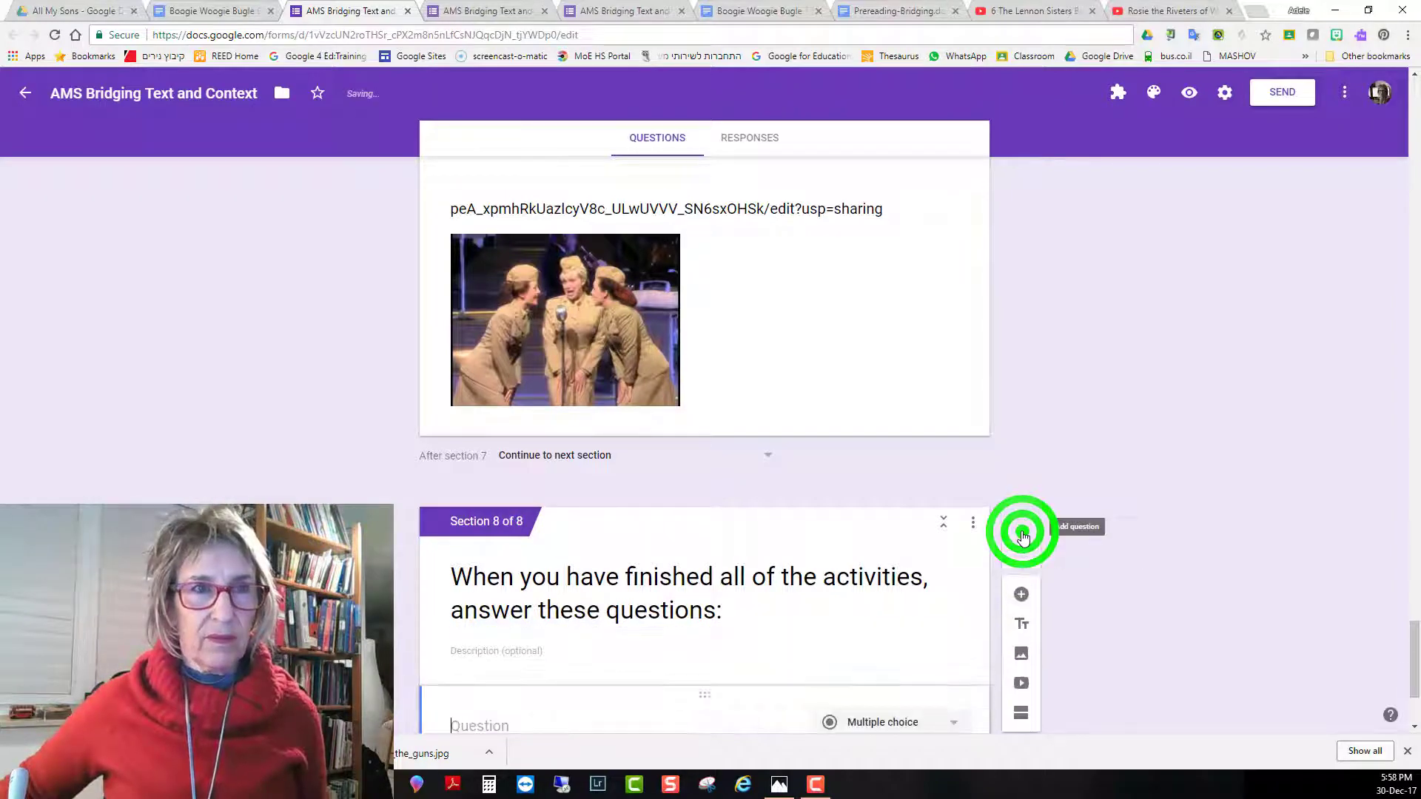
{"action": "left_click", "coordinate": [916, 528]}
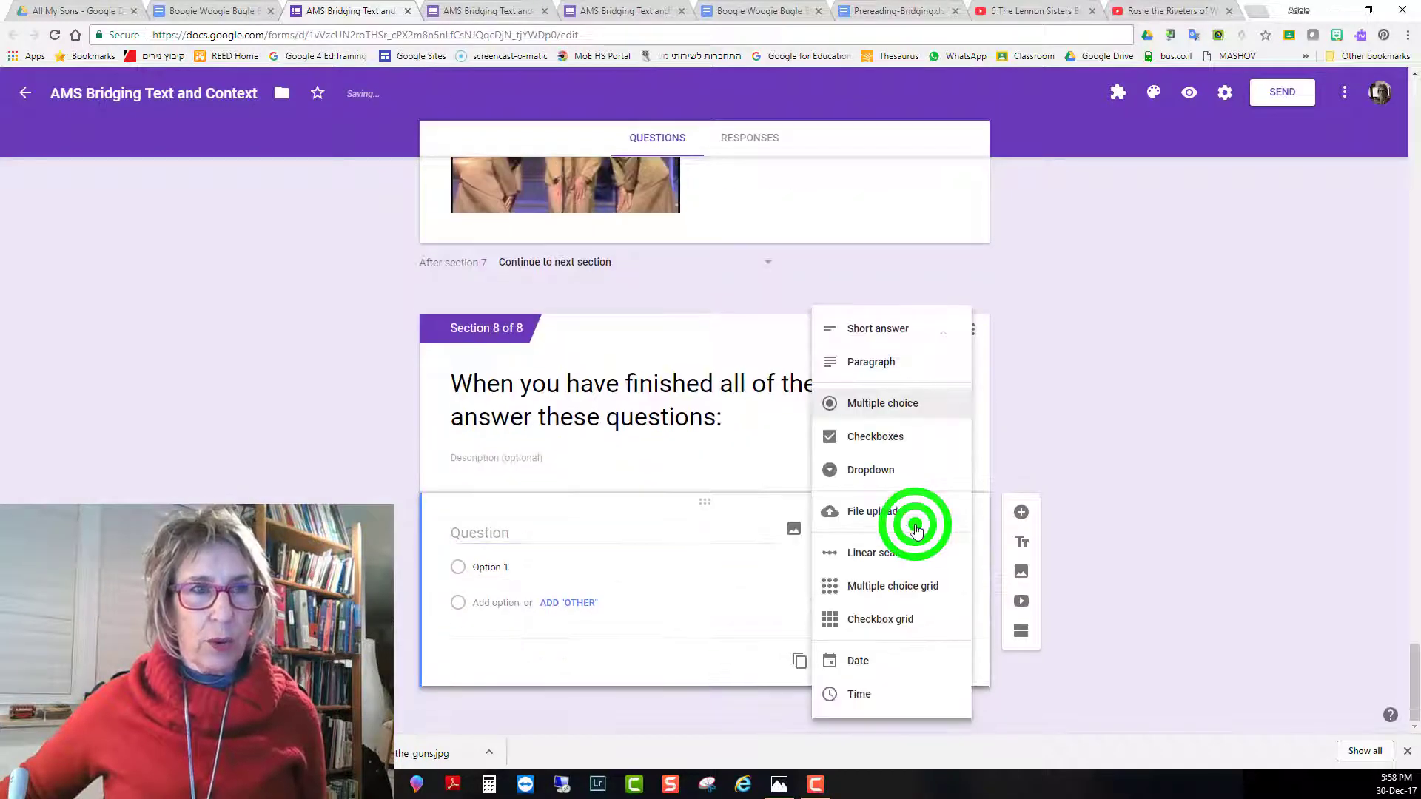
{"action": "left_click", "coordinate": [873, 361]}
{"action": "left_click", "coordinate": [469, 560]}
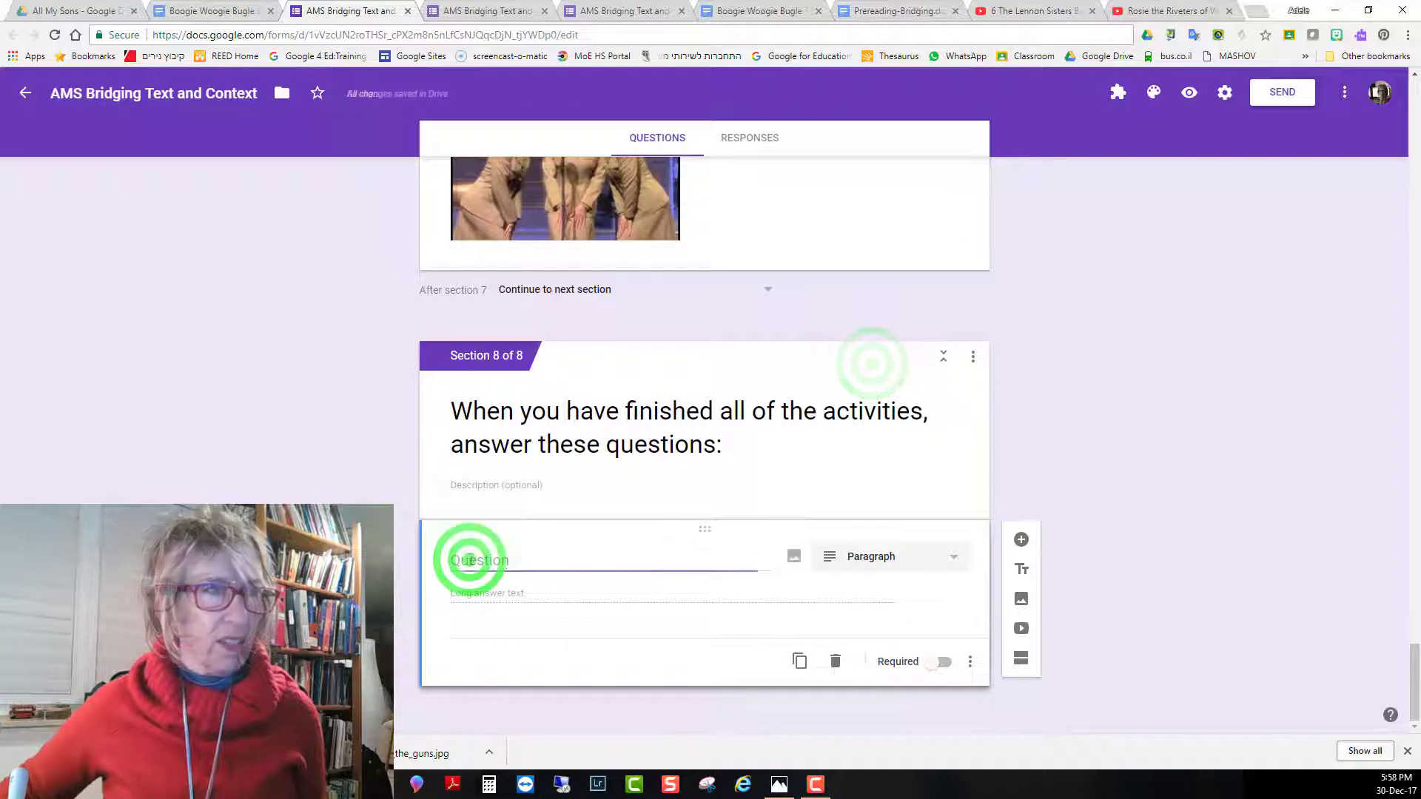
{"action": "type", "text": "What do the cultural things you saw, teach you about the atmosphere in America at the time of the war?"}
{"action": "left_click", "coordinate": [952, 662]}
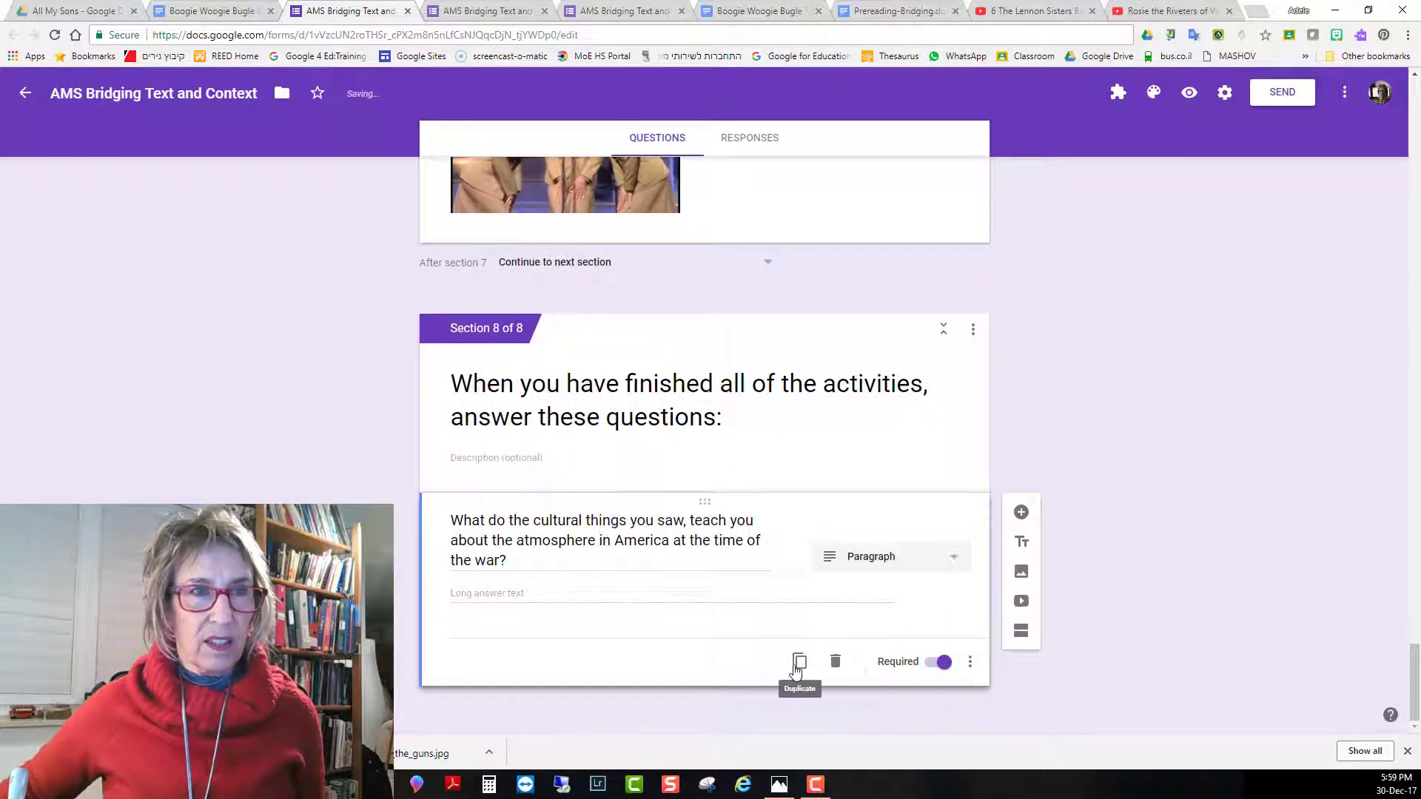
Add a short answer question: "Why do you think we don’t see these kinds of posters in Israel?"
{"action": "left_click", "coordinate": [1019, 515]}
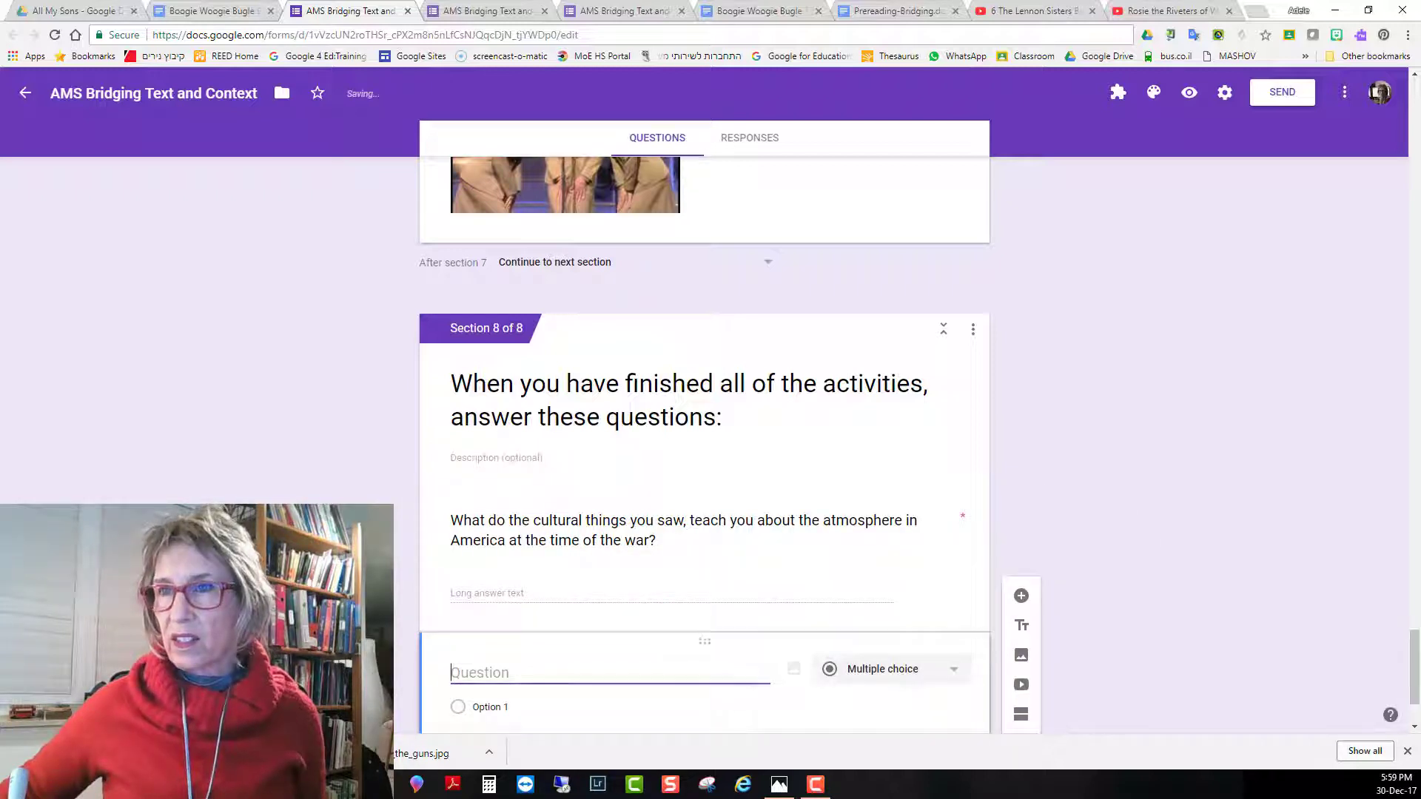
{"action": "left_click", "coordinate": [526, 662]}
{"action": "type", "text": "Why do you think we don’t see these kinds of posters in Israel?"}
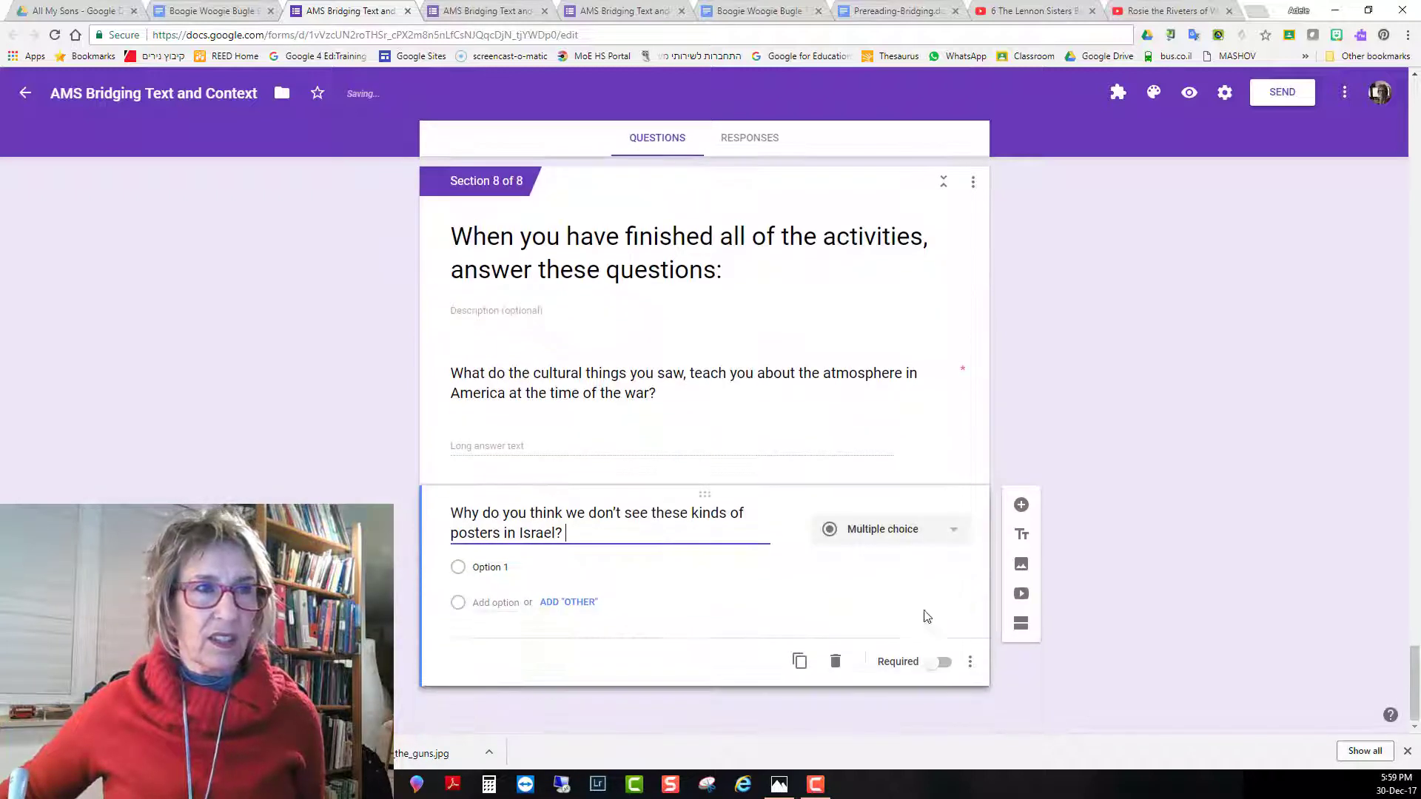
{"action": "left_click", "coordinate": [956, 529]}
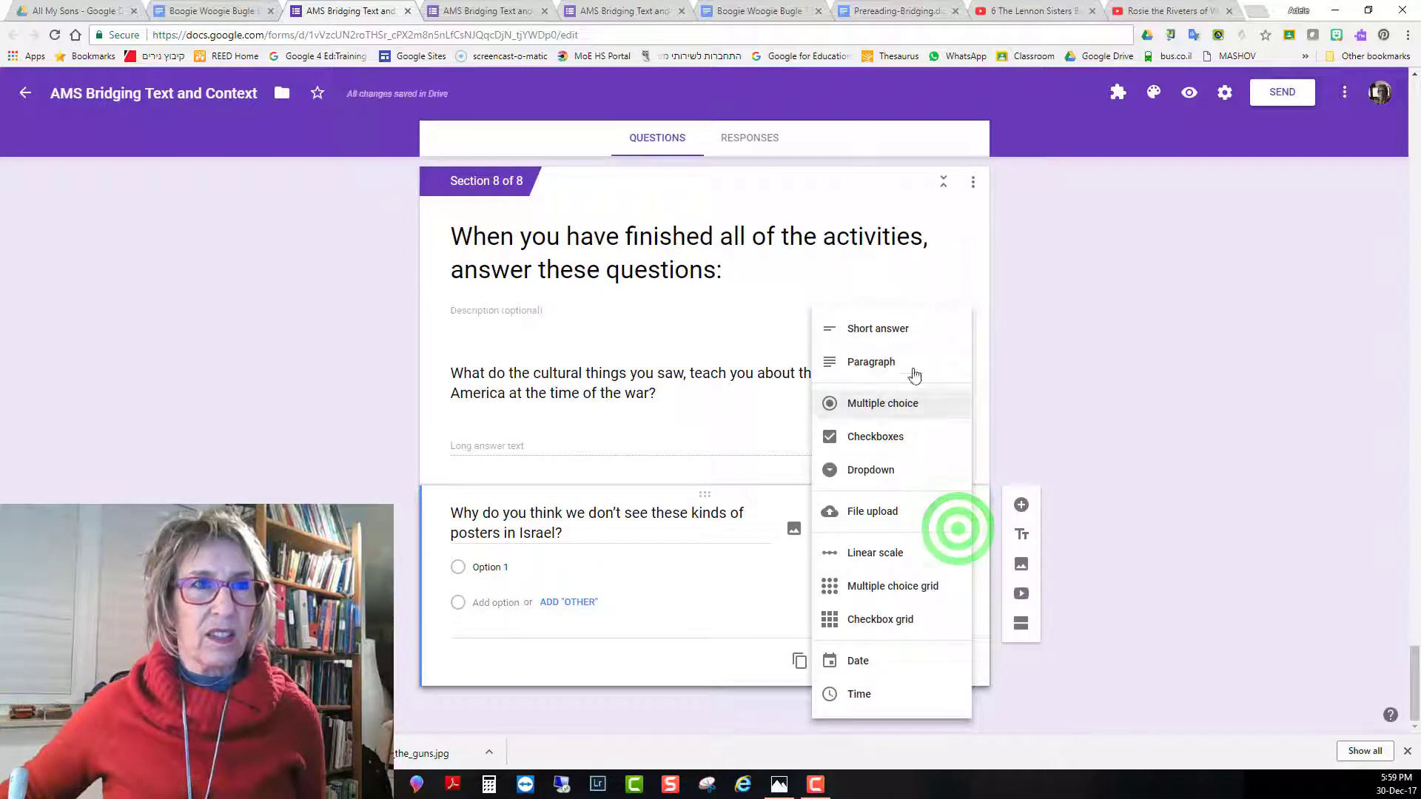
{"action": "left_click", "coordinate": [888, 327]}
Add required paragraph question "What do the cultural things you saw, teach you about the motives or attitudes of one or some of the characters in the play?"
{"action": "left_click", "coordinate": [1021, 533]}
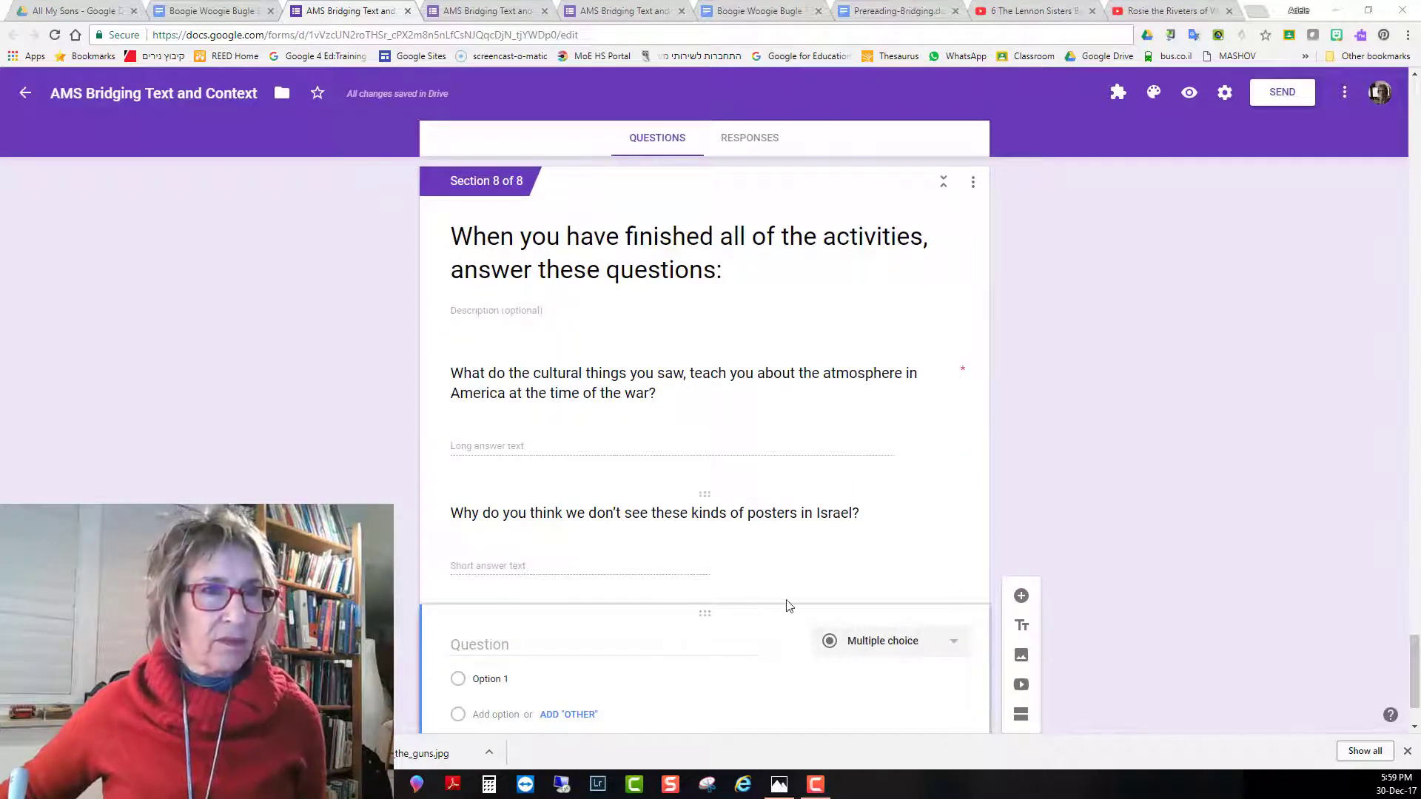
{"action": "scroll", "coordinate": [789, 606], "scroll_direction": "down", "scroll_amount": 2}
{"action": "left_click", "coordinate": [943, 663]}
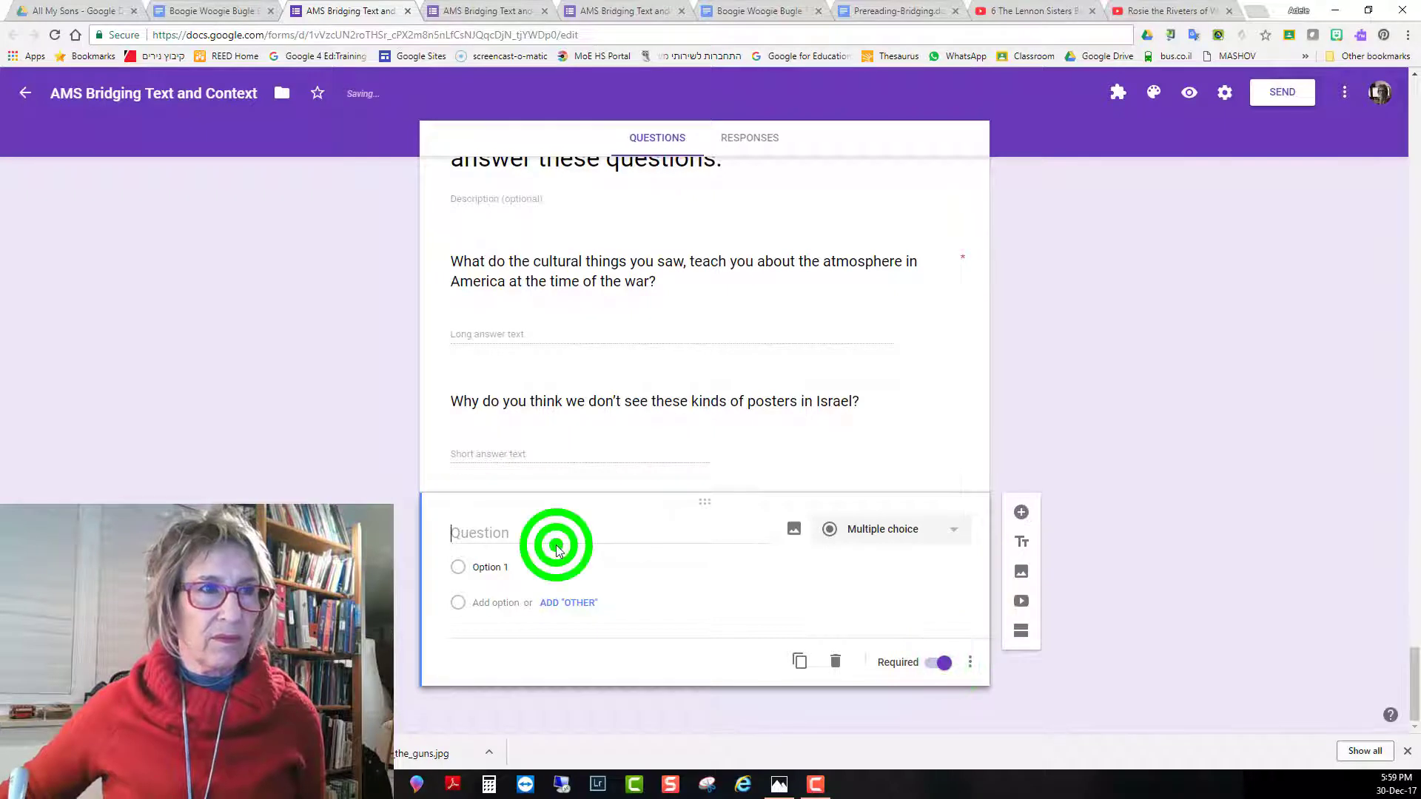
{"action": "type", "text": "What do the cultural things you saw, teach you about the motives or attitudes of one or some of the characters in the play?"}
{"action": "left_click", "coordinate": [895, 554]}
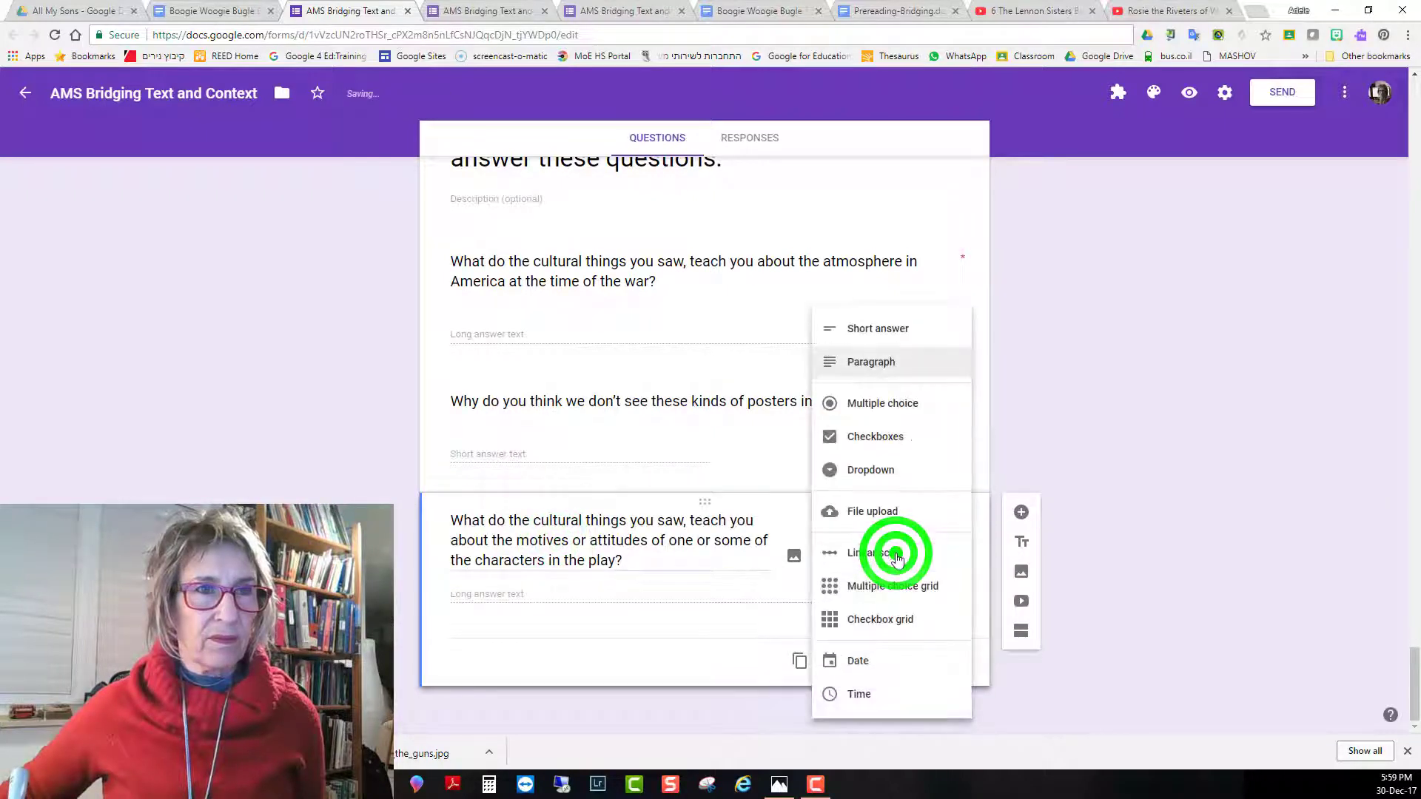
{"action": "left_click", "coordinate": [901, 362]}
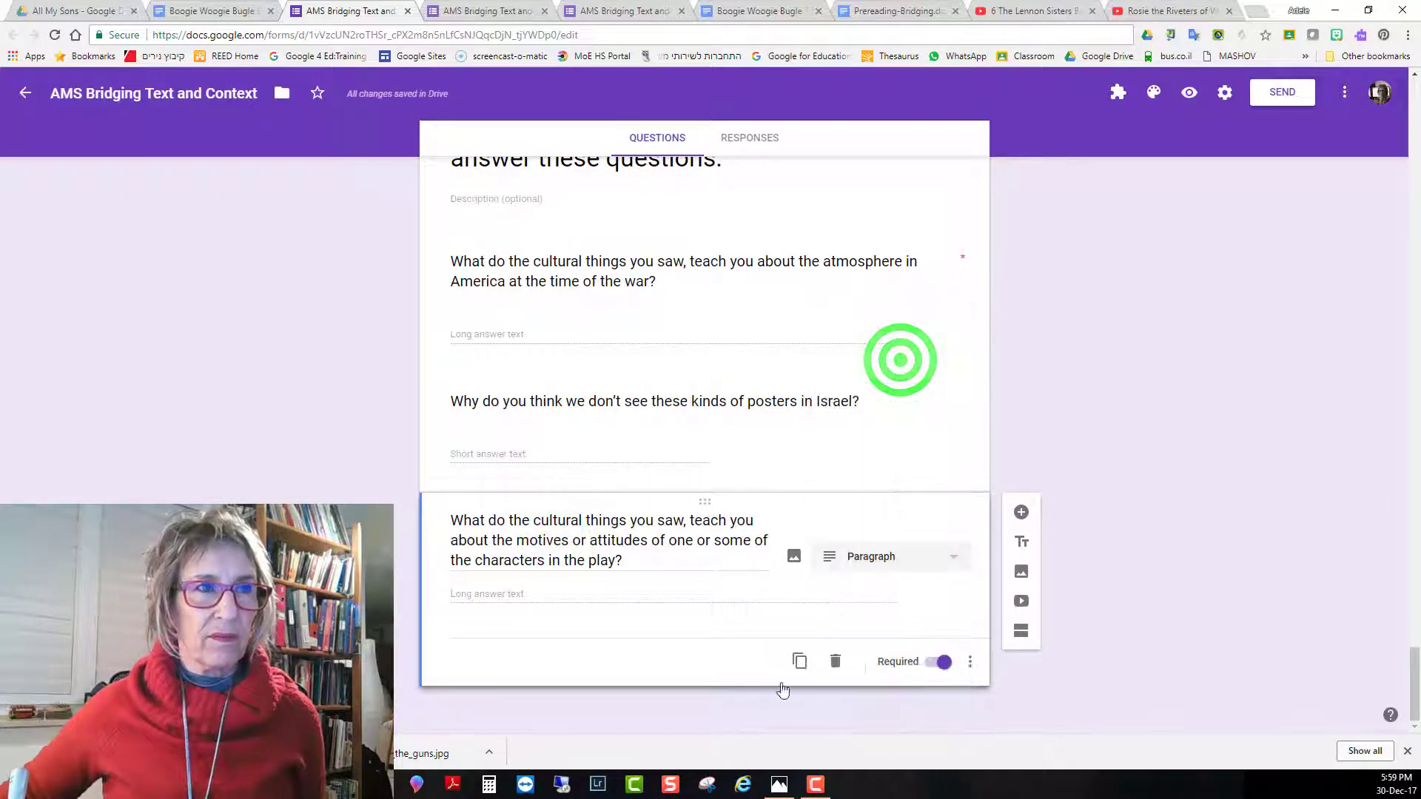
{"action": "left_click", "coordinate": [767, 731]}
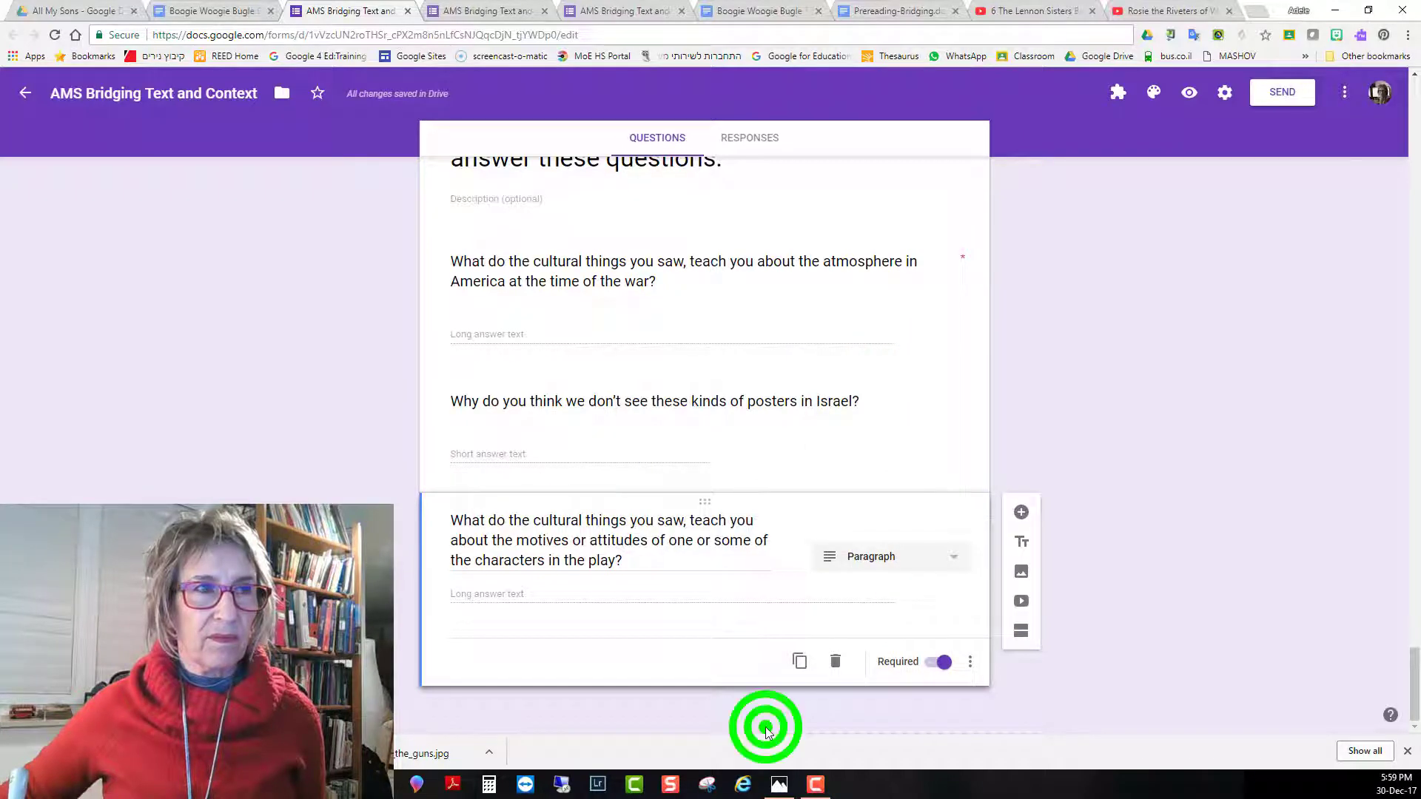
Collapse the closing questions section and merge it with the WWII song section above it
{"action": "scroll", "coordinate": [1194, 562], "scroll_direction": "up", "scroll_amount": 8}
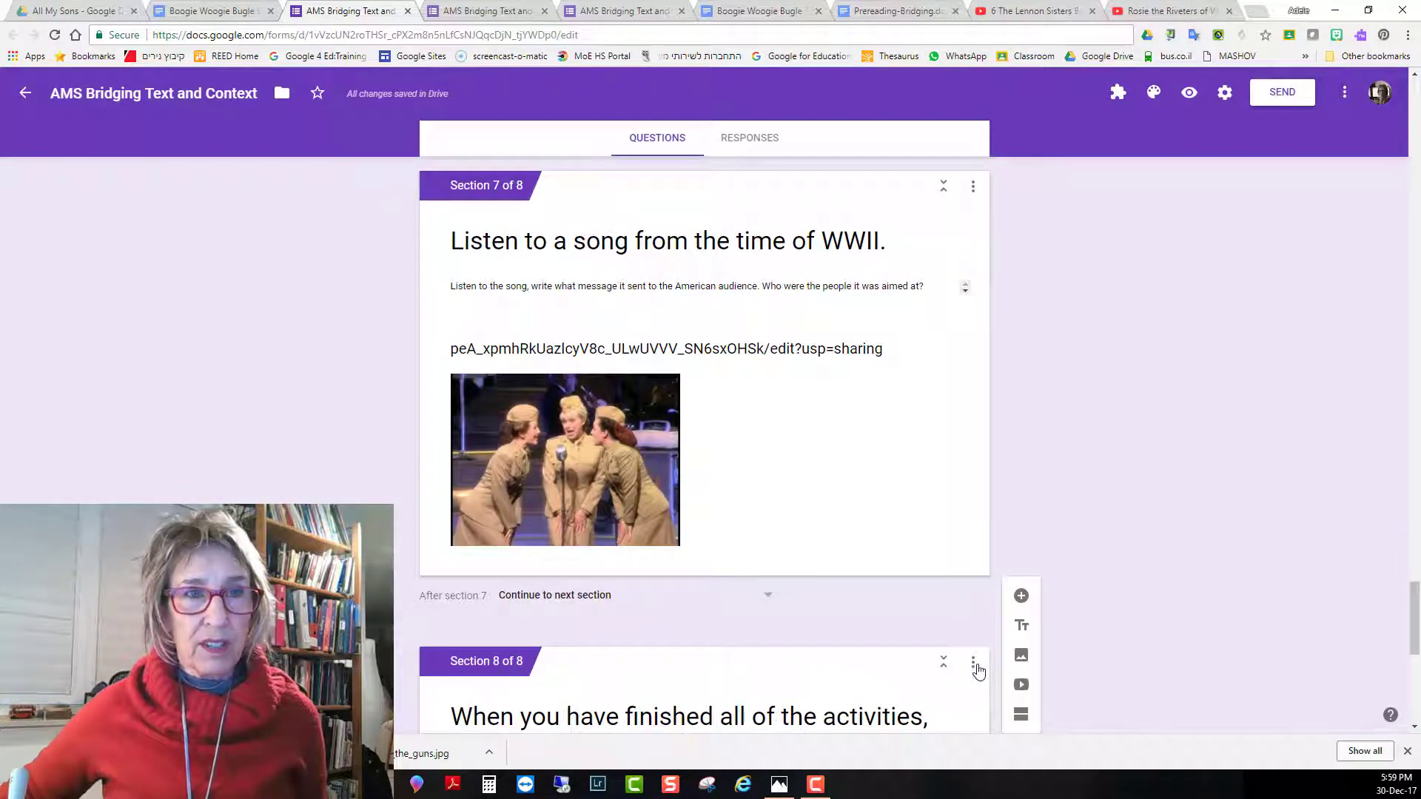
{"action": "left_click", "coordinate": [942, 660]}
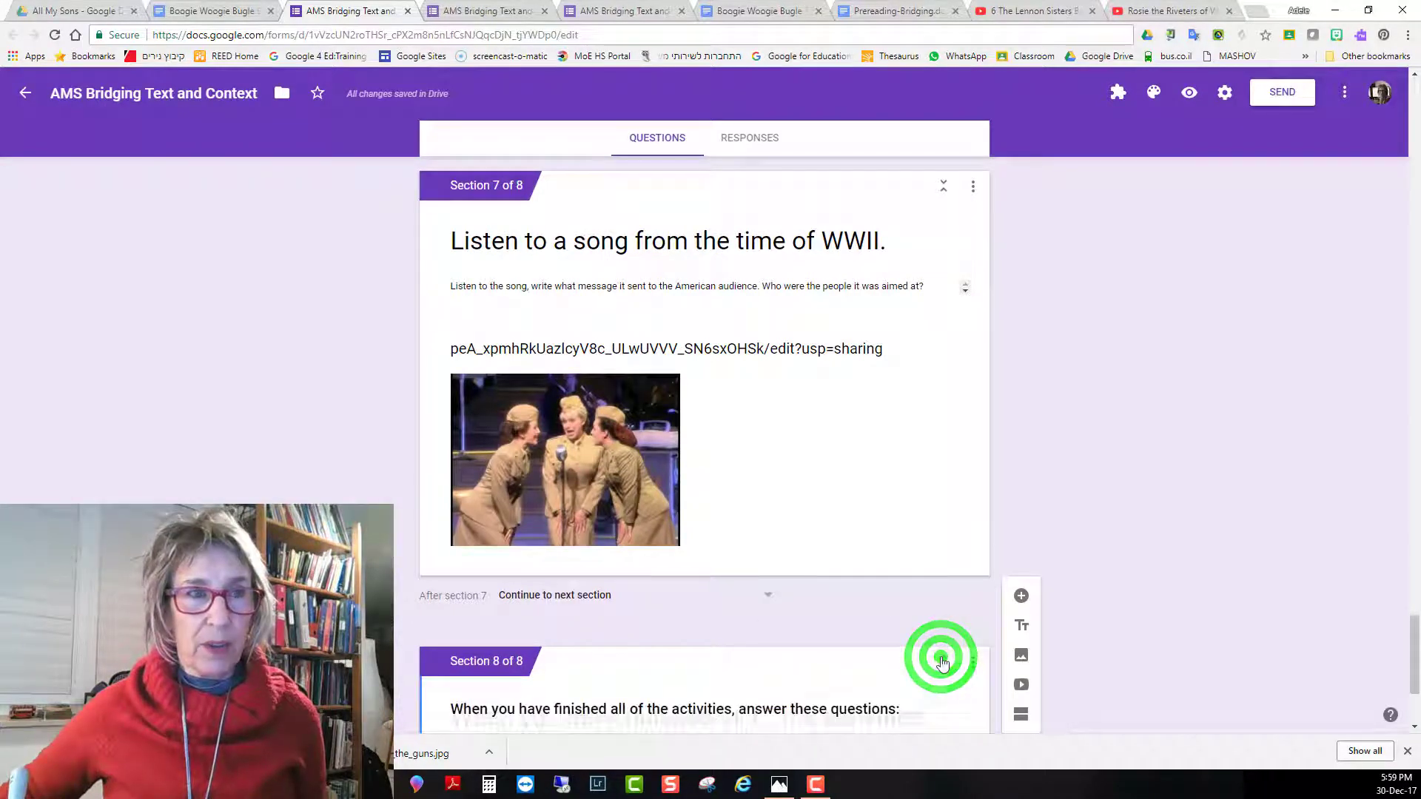
{"action": "left_click", "coordinate": [973, 663]}
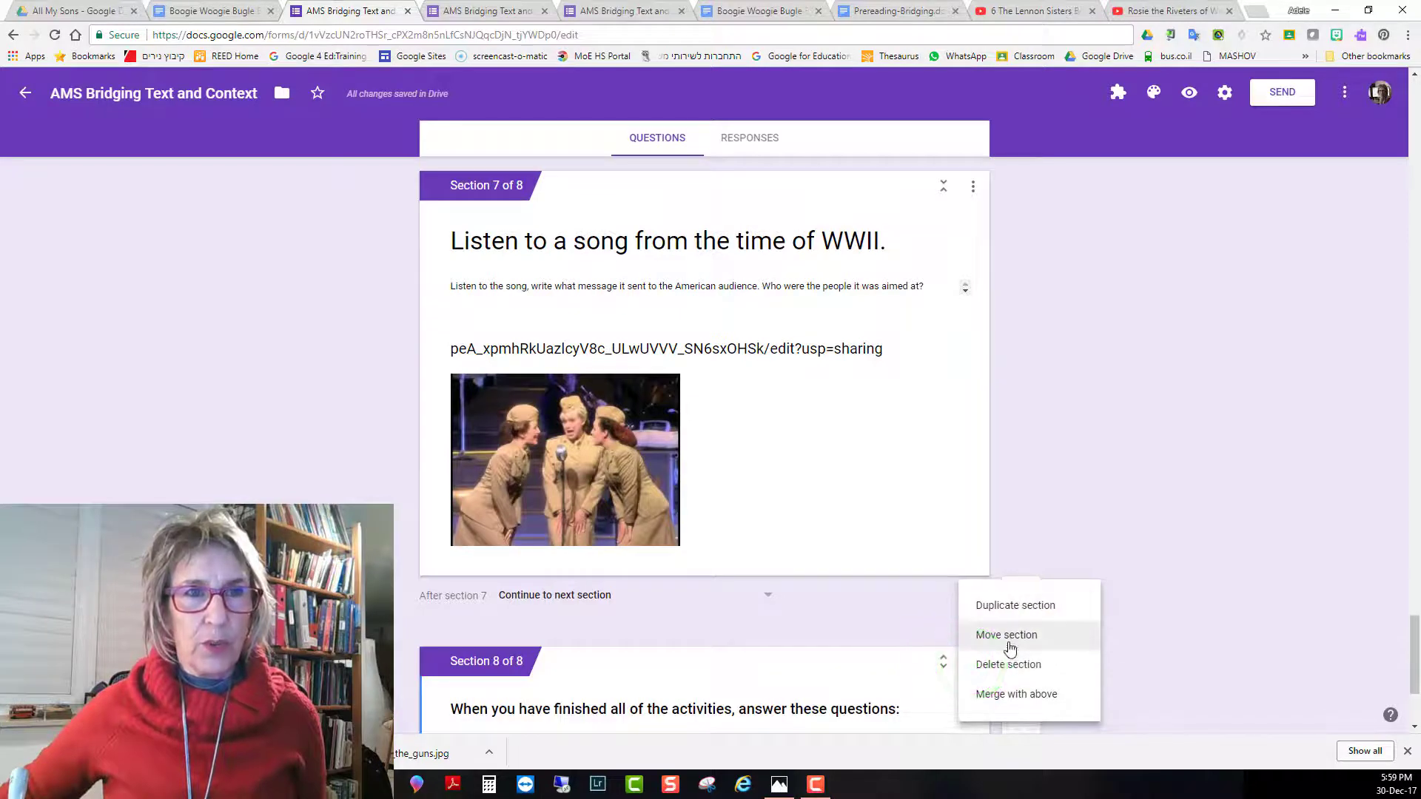
{"action": "left_click", "coordinate": [1008, 694]}
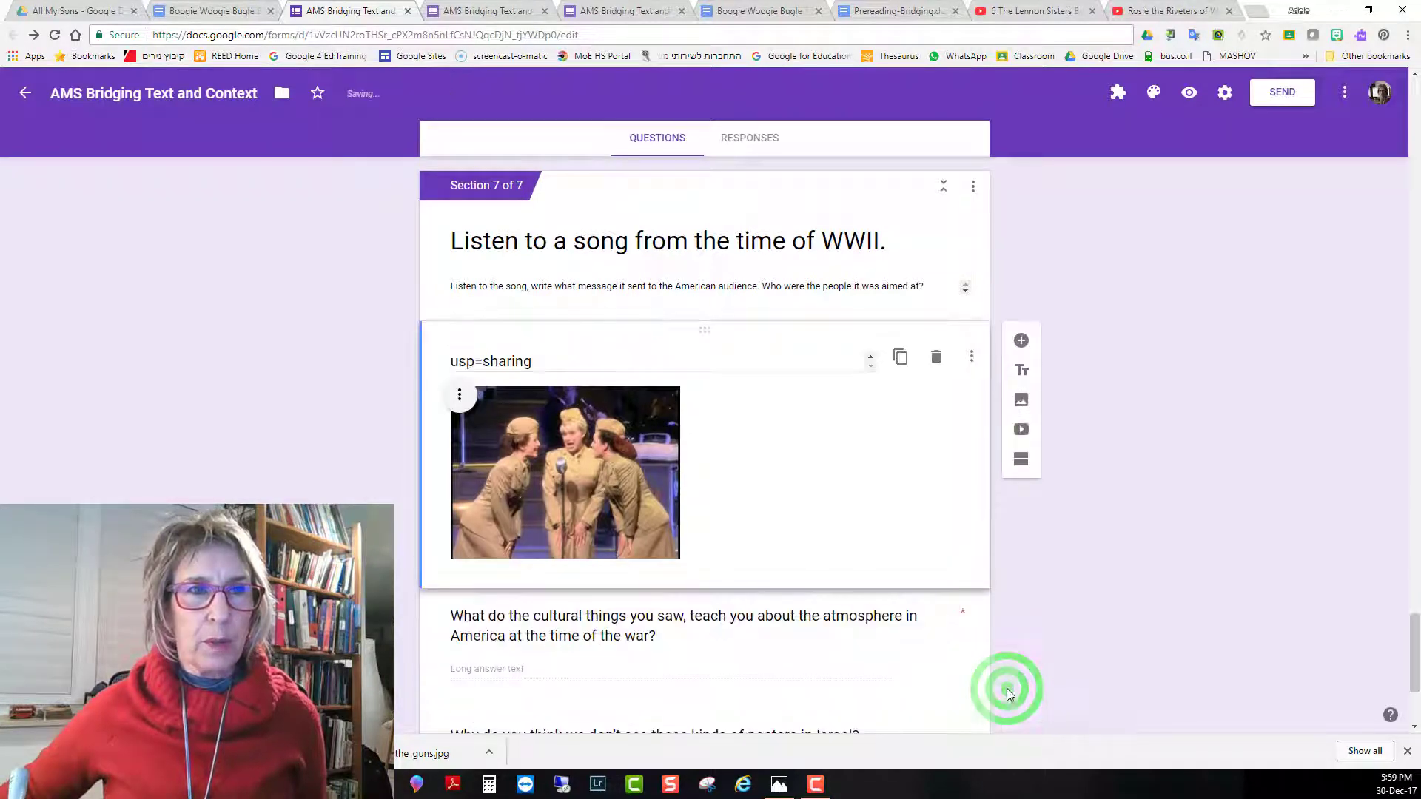
Merge the WWII song section into the Longing poster section, and that section into the Man the Guns section
{"action": "scroll", "coordinate": [933, 520], "scroll_direction": "up", "scroll_amount": 2}
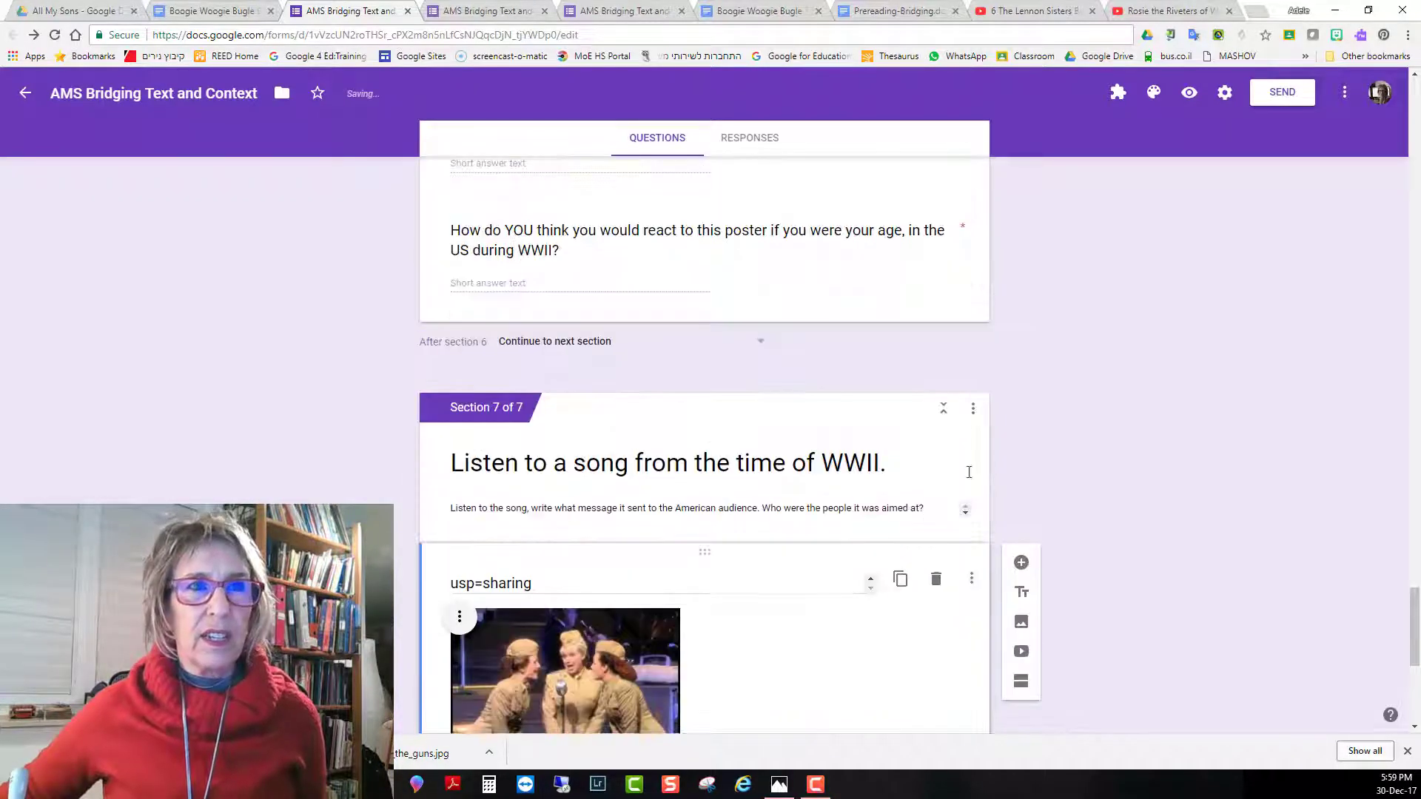
{"action": "left_click", "coordinate": [973, 411]}
{"action": "left_click", "coordinate": [1013, 543]}
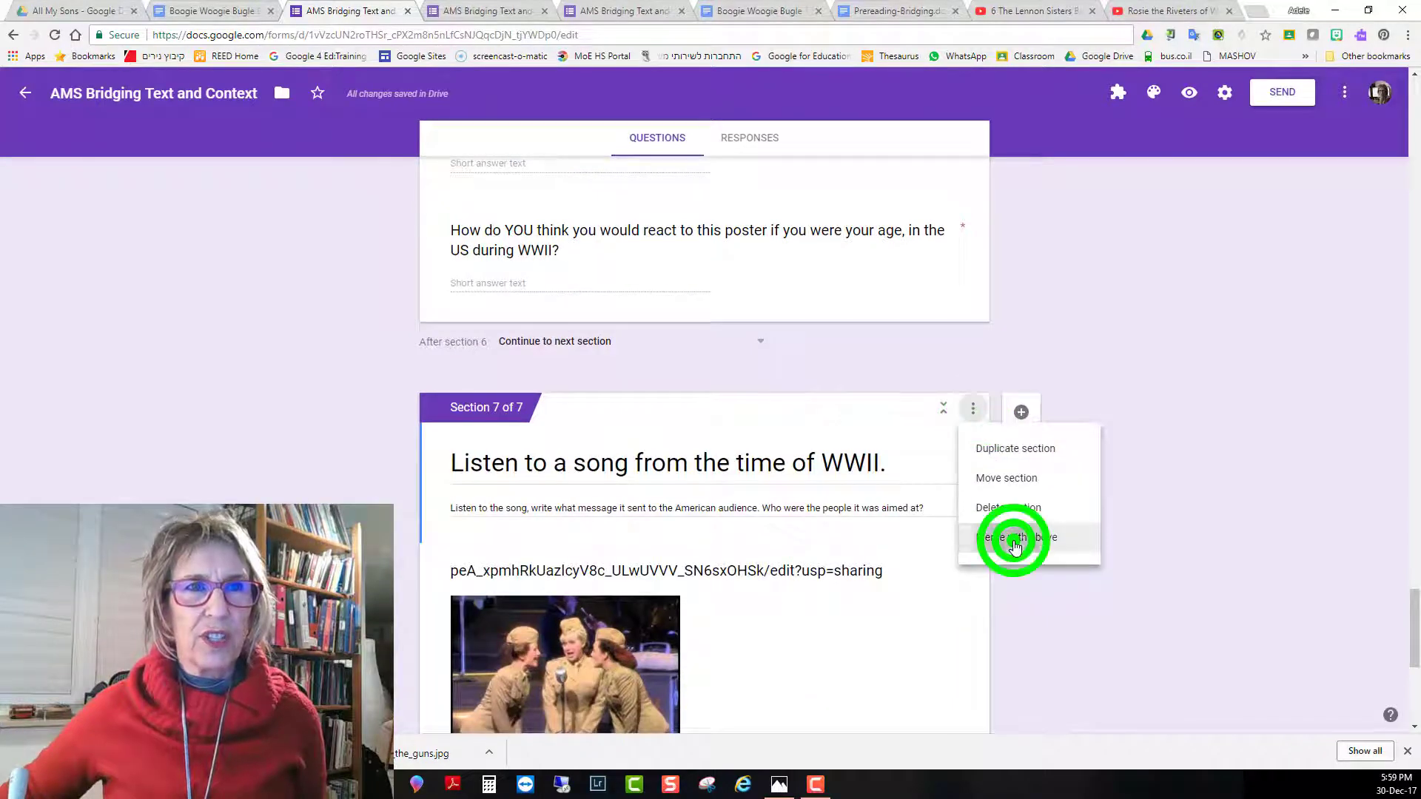
{"action": "scroll", "coordinate": [970, 571], "scroll_direction": "up", "scroll_amount": 12}
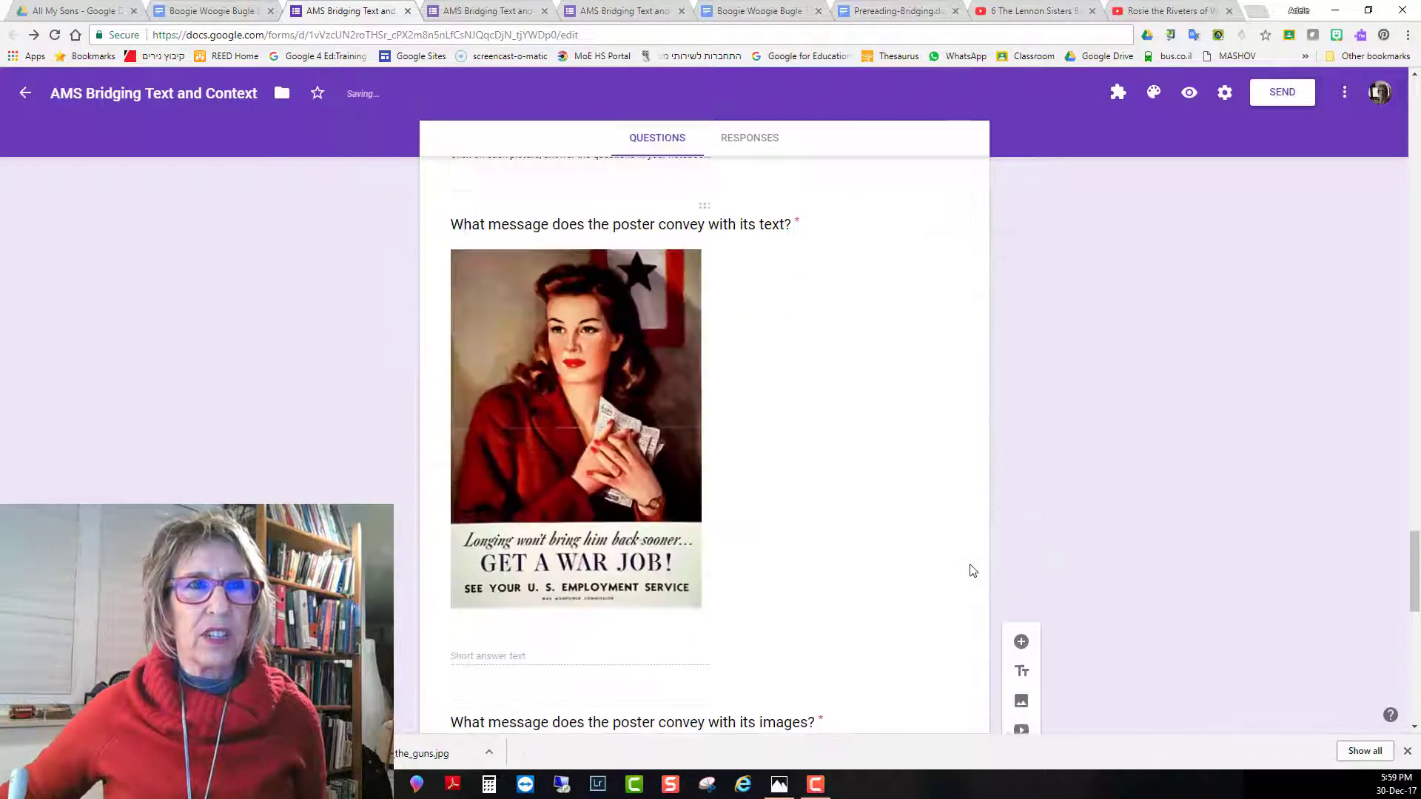
{"action": "left_click", "coordinate": [975, 353]}
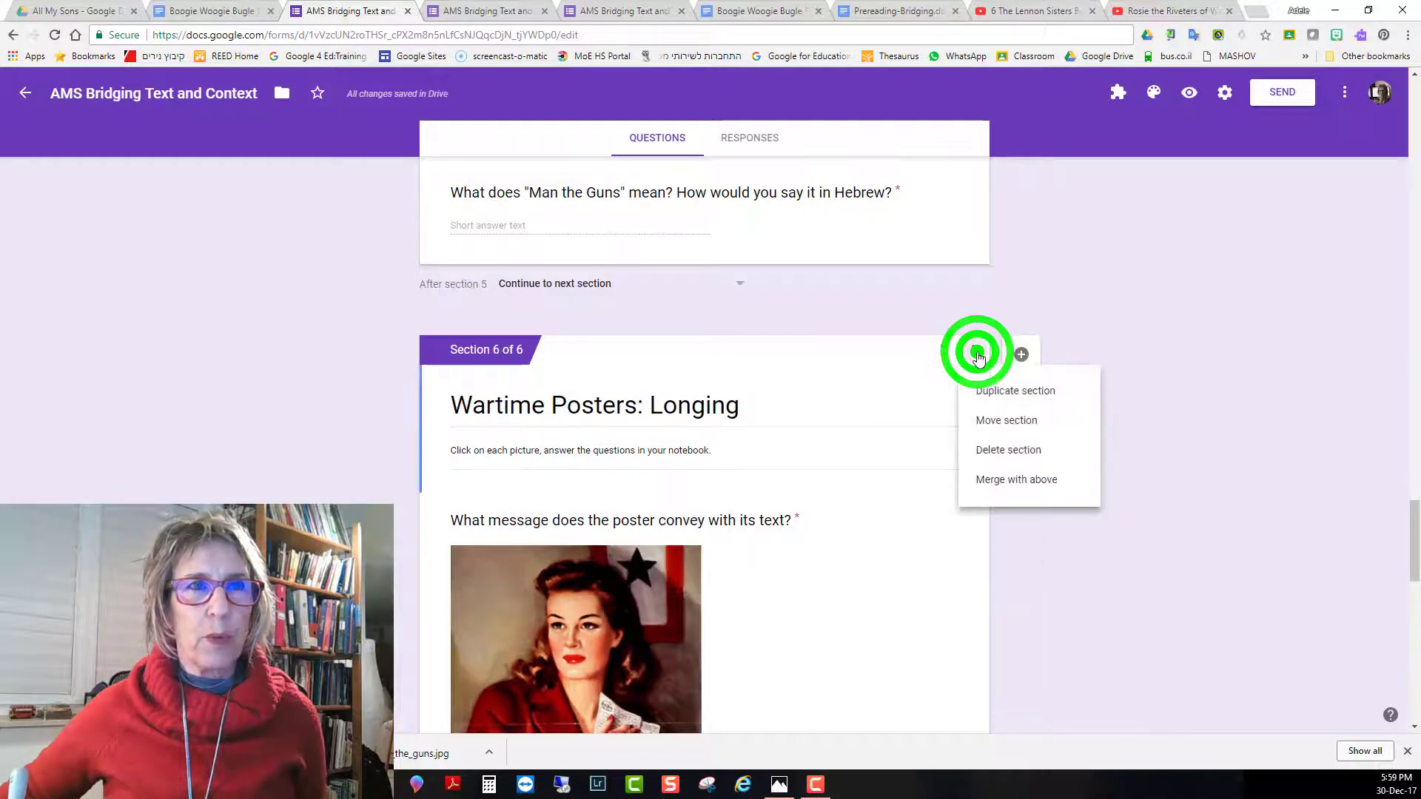
{"action": "left_click", "coordinate": [1010, 490]}
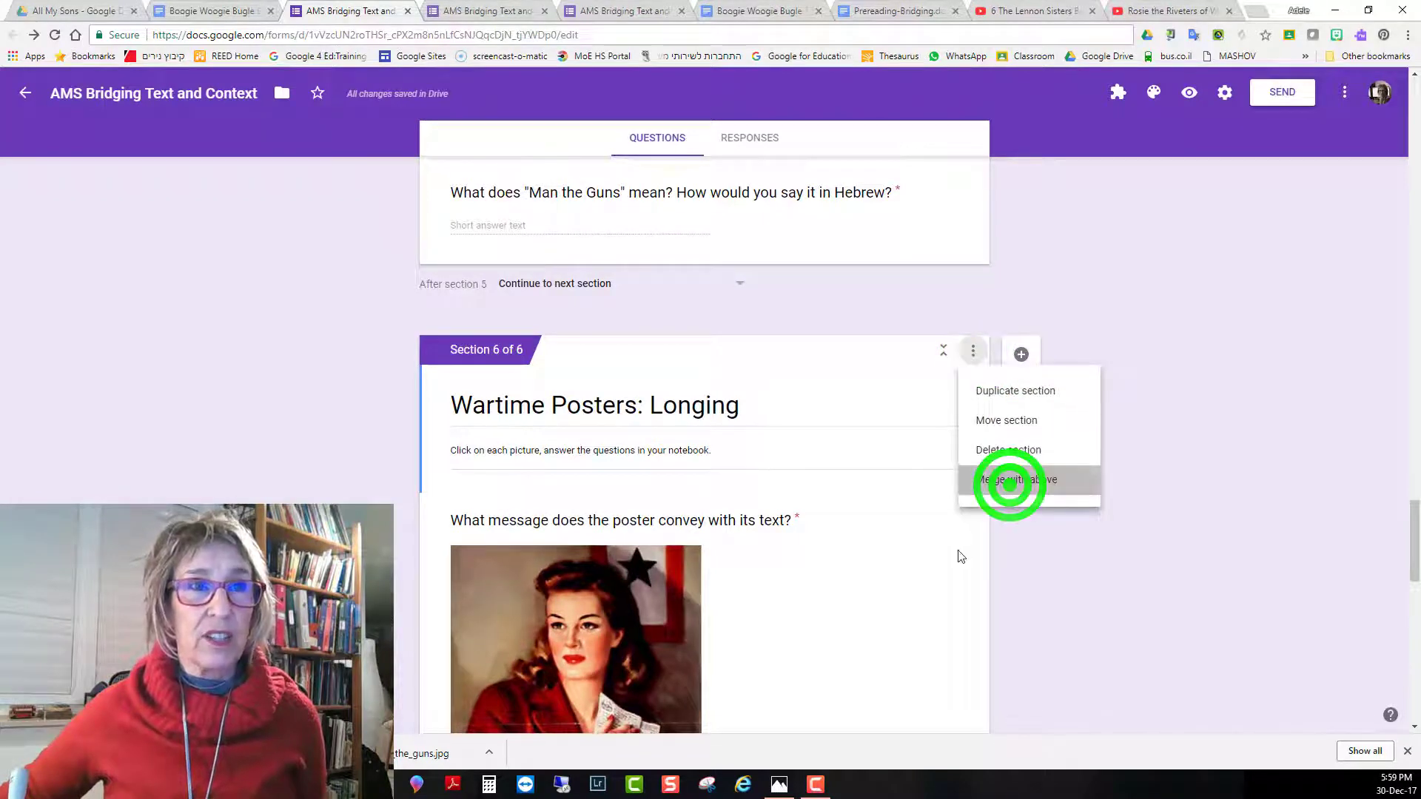
Merge the Man the Guns section into the United poster section, and that section into the untitled section above
{"action": "scroll", "coordinate": [921, 552], "scroll_direction": "up", "scroll_amount": 12}
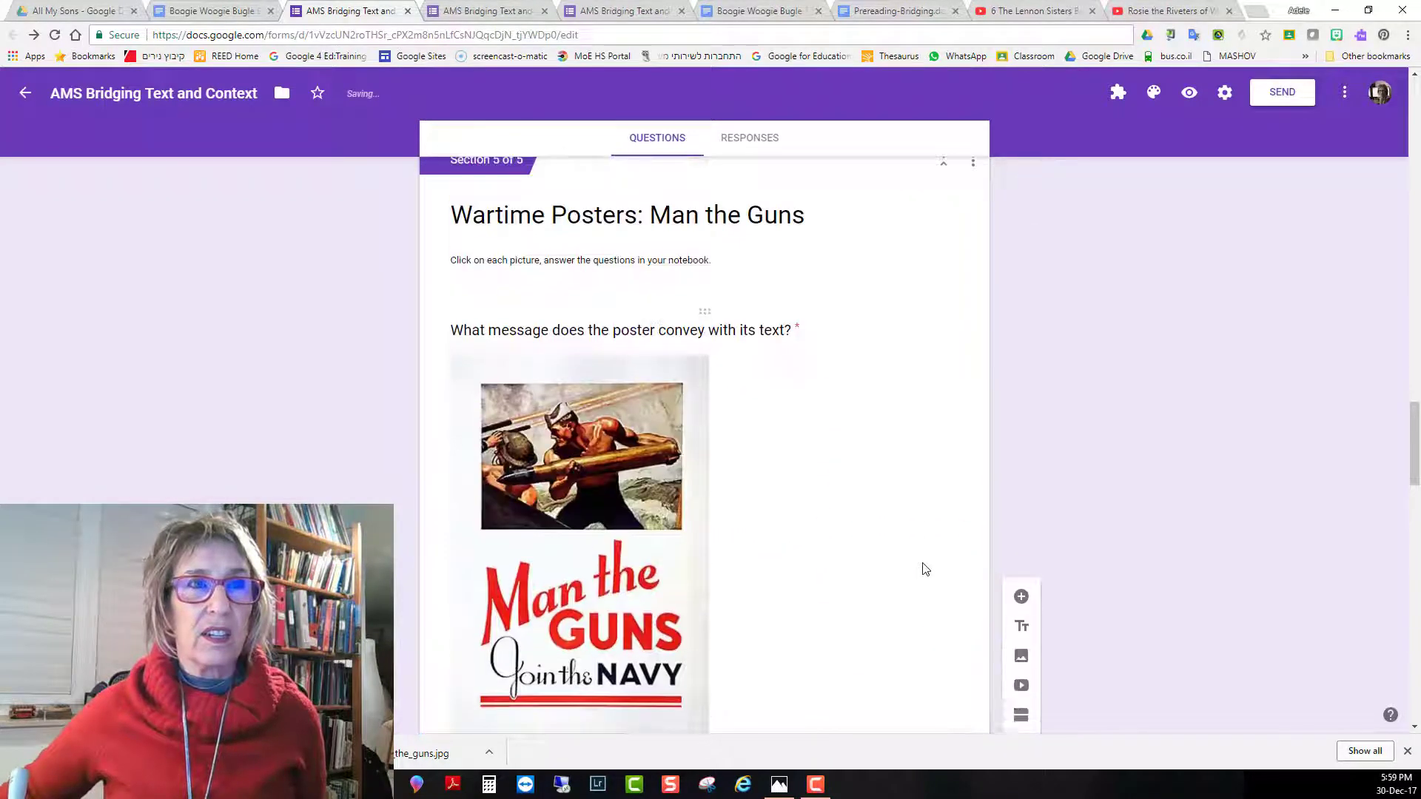
{"action": "scroll", "coordinate": [936, 558], "scroll_direction": "up", "scroll_amount": 5}
{"action": "left_click", "coordinate": [973, 533]}
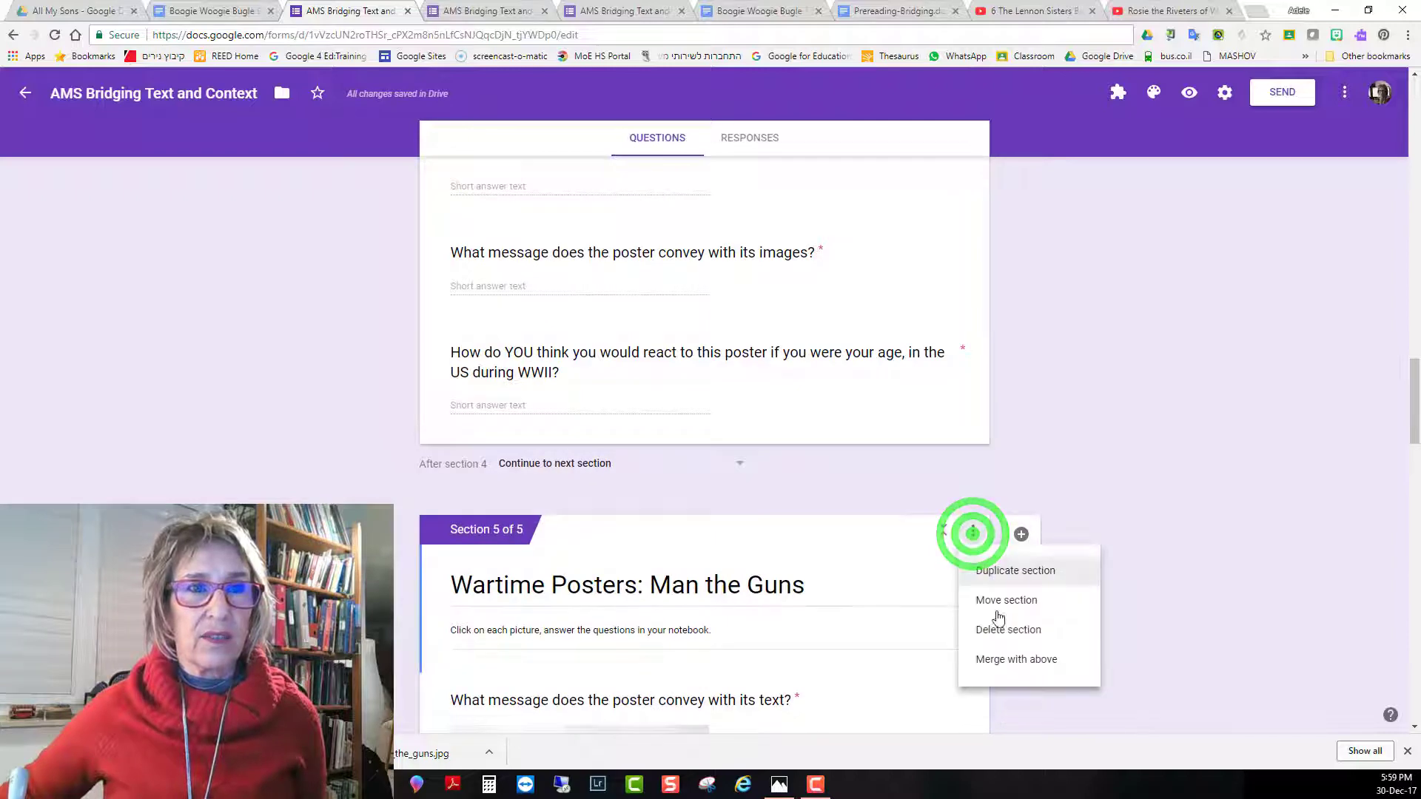
{"action": "left_click", "coordinate": [1010, 655]}
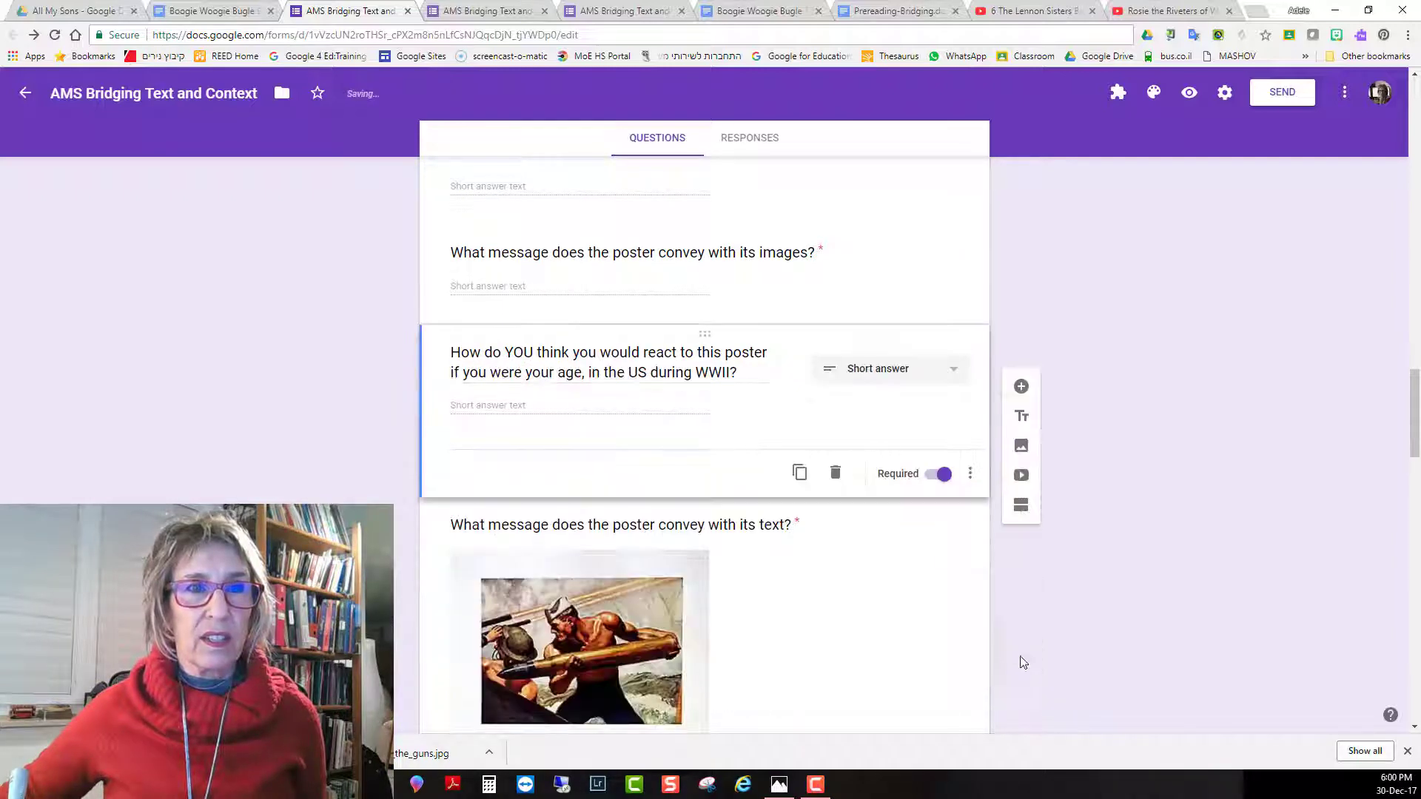
{"action": "scroll", "coordinate": [973, 580], "scroll_direction": "up", "scroll_amount": 10}
{"action": "left_click", "coordinate": [973, 420]}
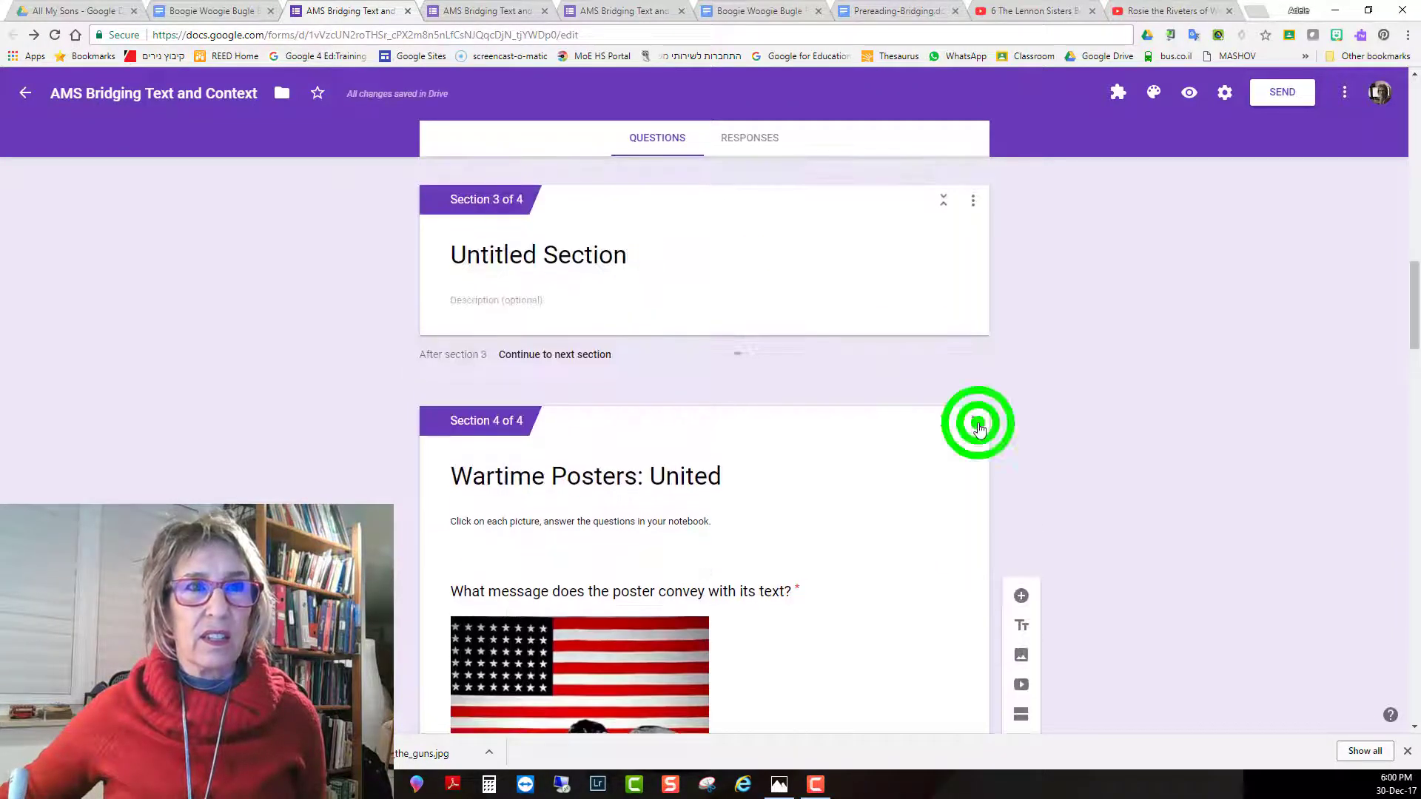
{"action": "left_click", "coordinate": [1004, 560]}
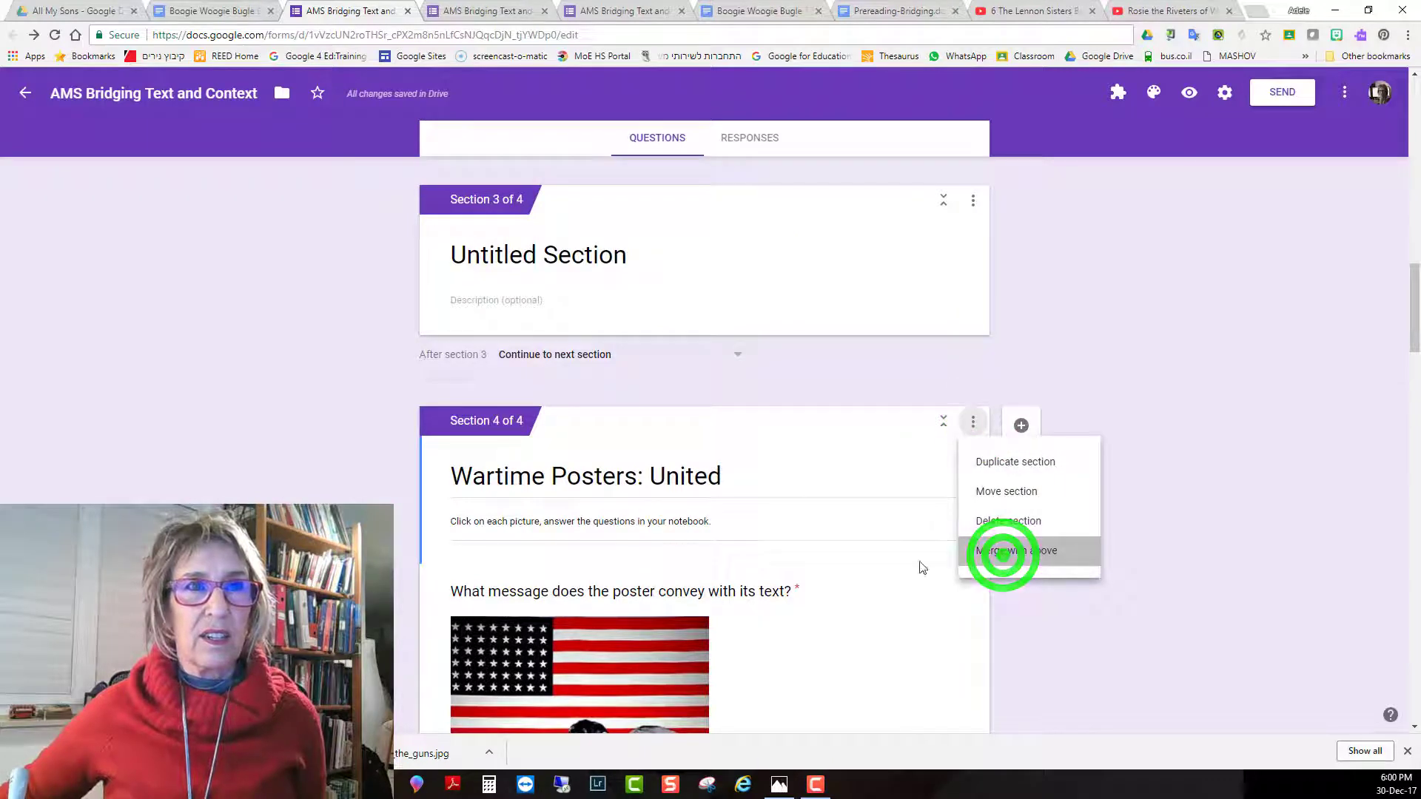
Merge the untitled section into the Sacrifice poster section, and that section into the form's opening section with the names question
{"action": "scroll", "coordinate": [921, 555], "scroll_direction": "up", "scroll_amount": 5}
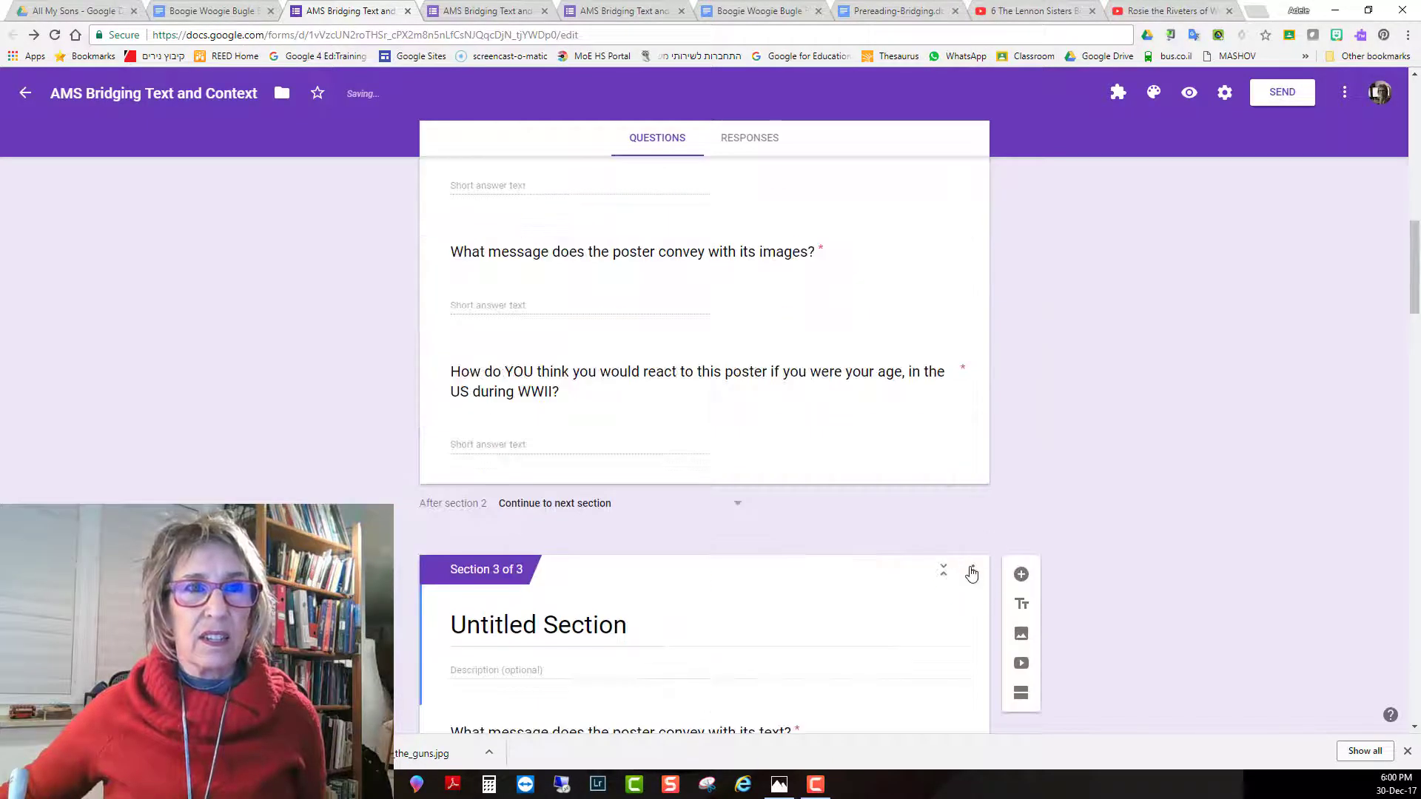
{"action": "left_click", "coordinate": [972, 572]}
{"action": "left_click", "coordinate": [1006, 696]}
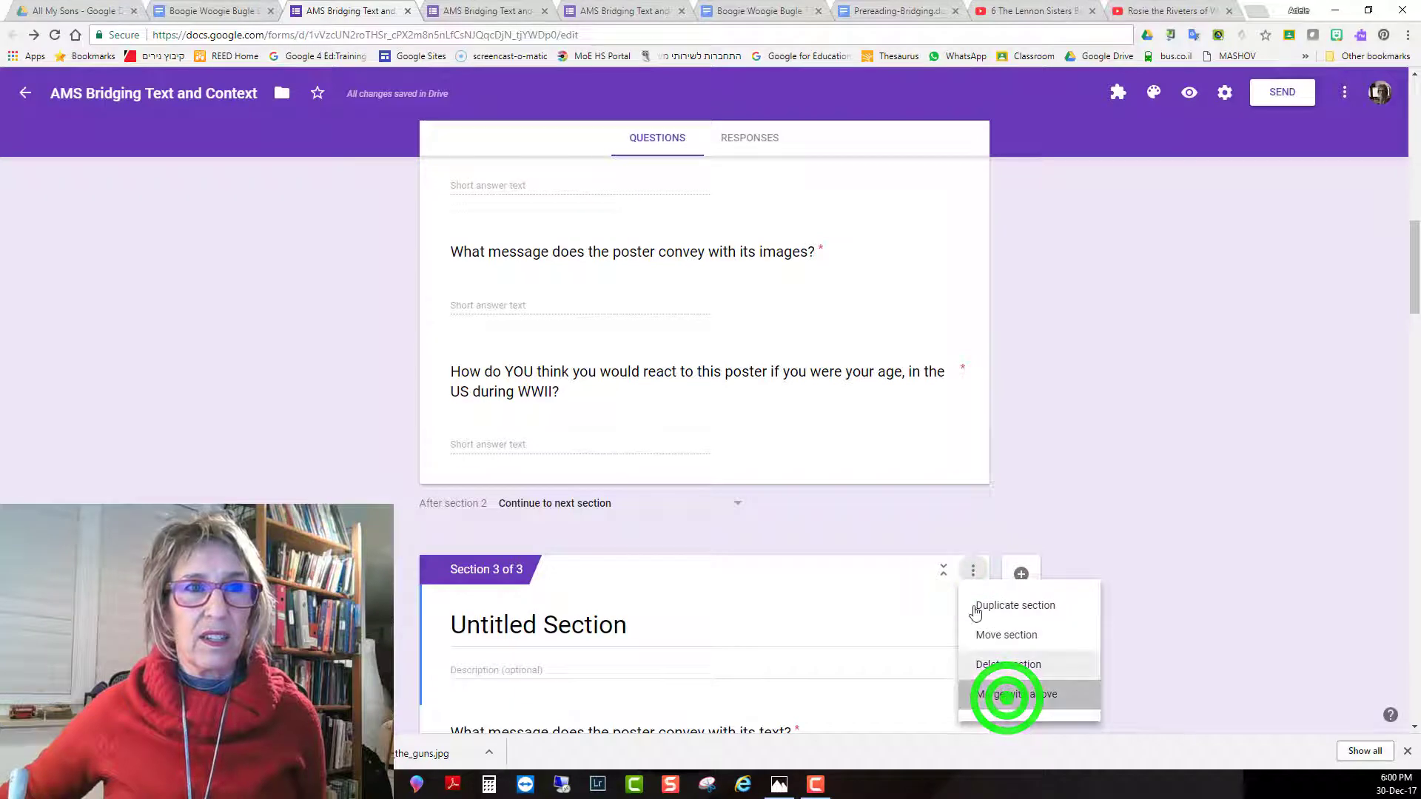
{"action": "scroll", "coordinate": [948, 548], "scroll_direction": "up", "scroll_amount": 10}
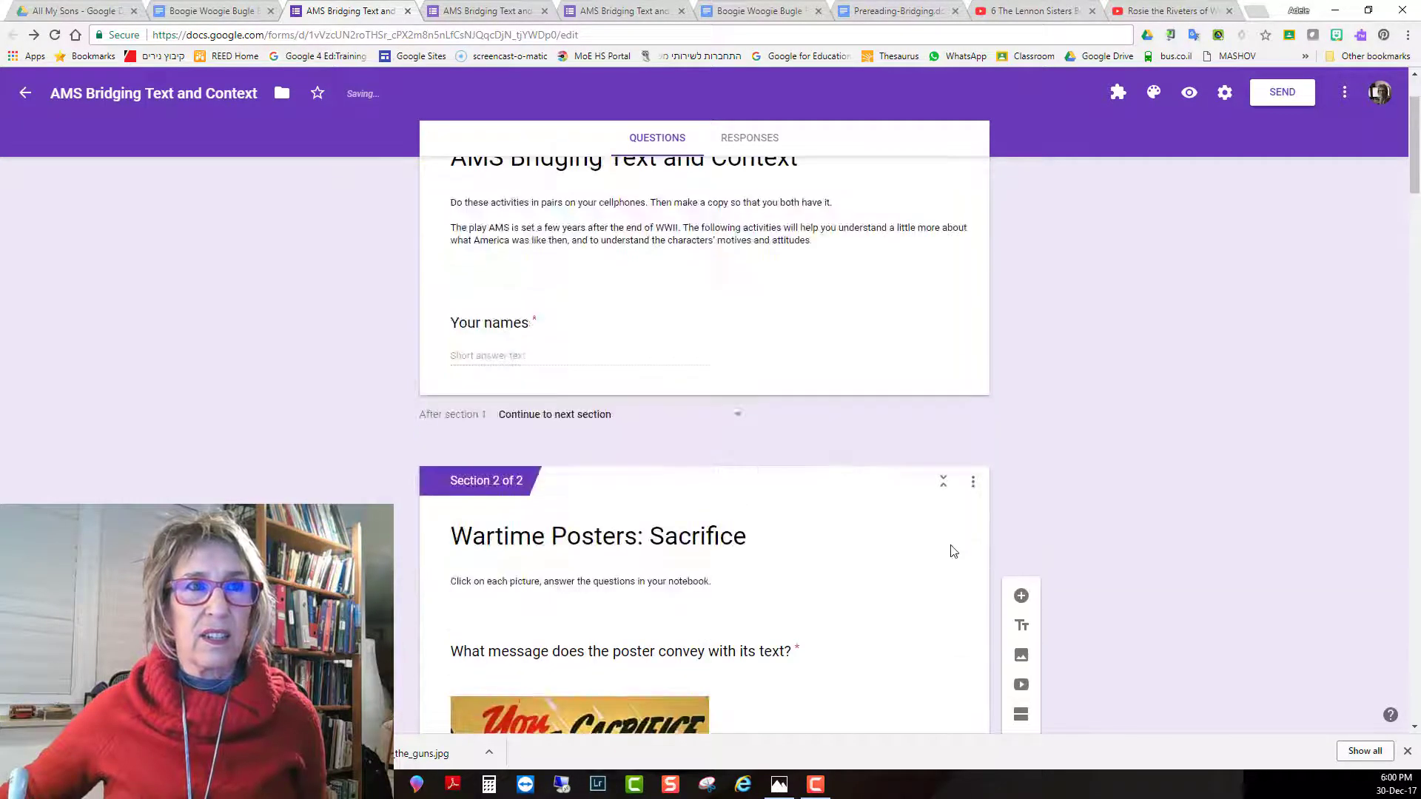
{"action": "left_click", "coordinate": [973, 482]}
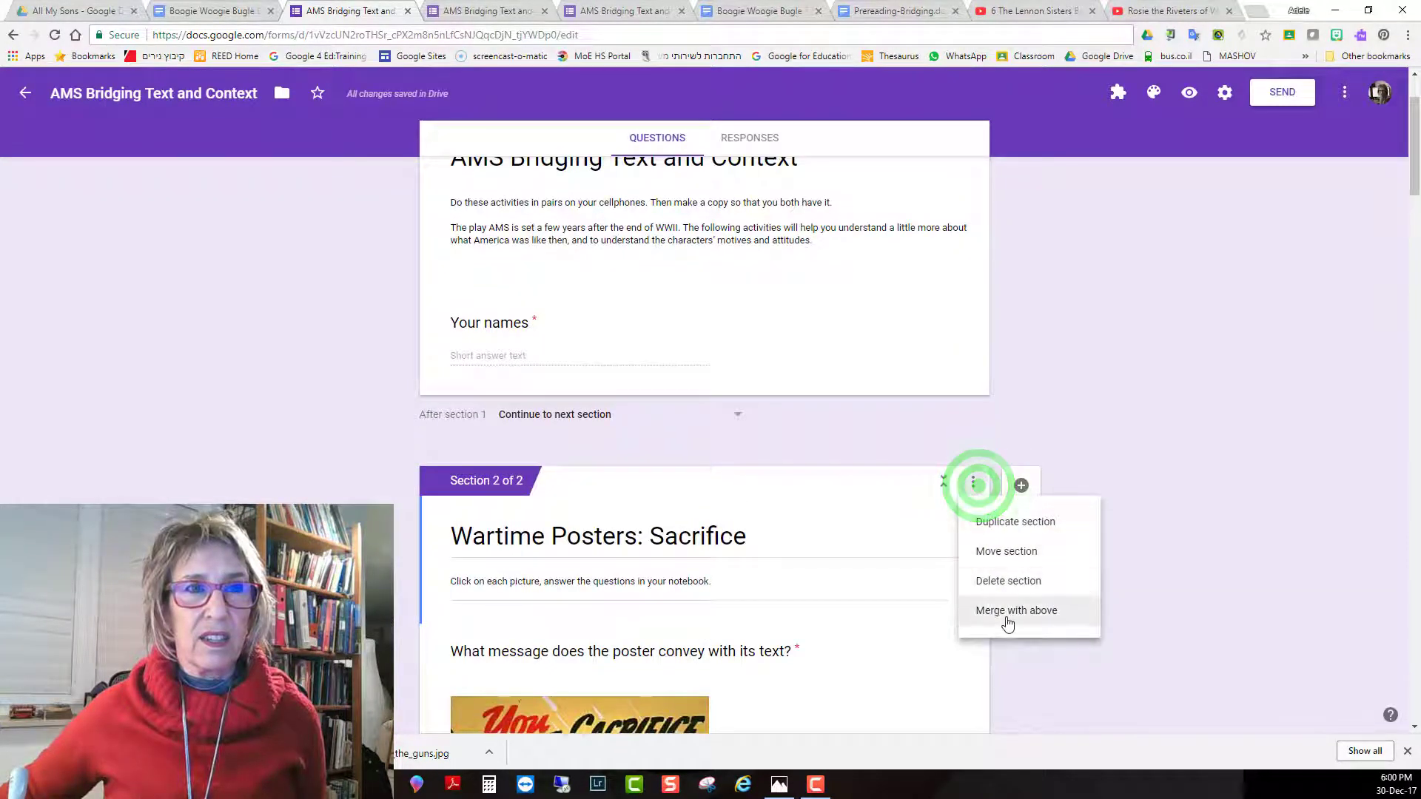
{"action": "left_click", "coordinate": [1003, 611]}
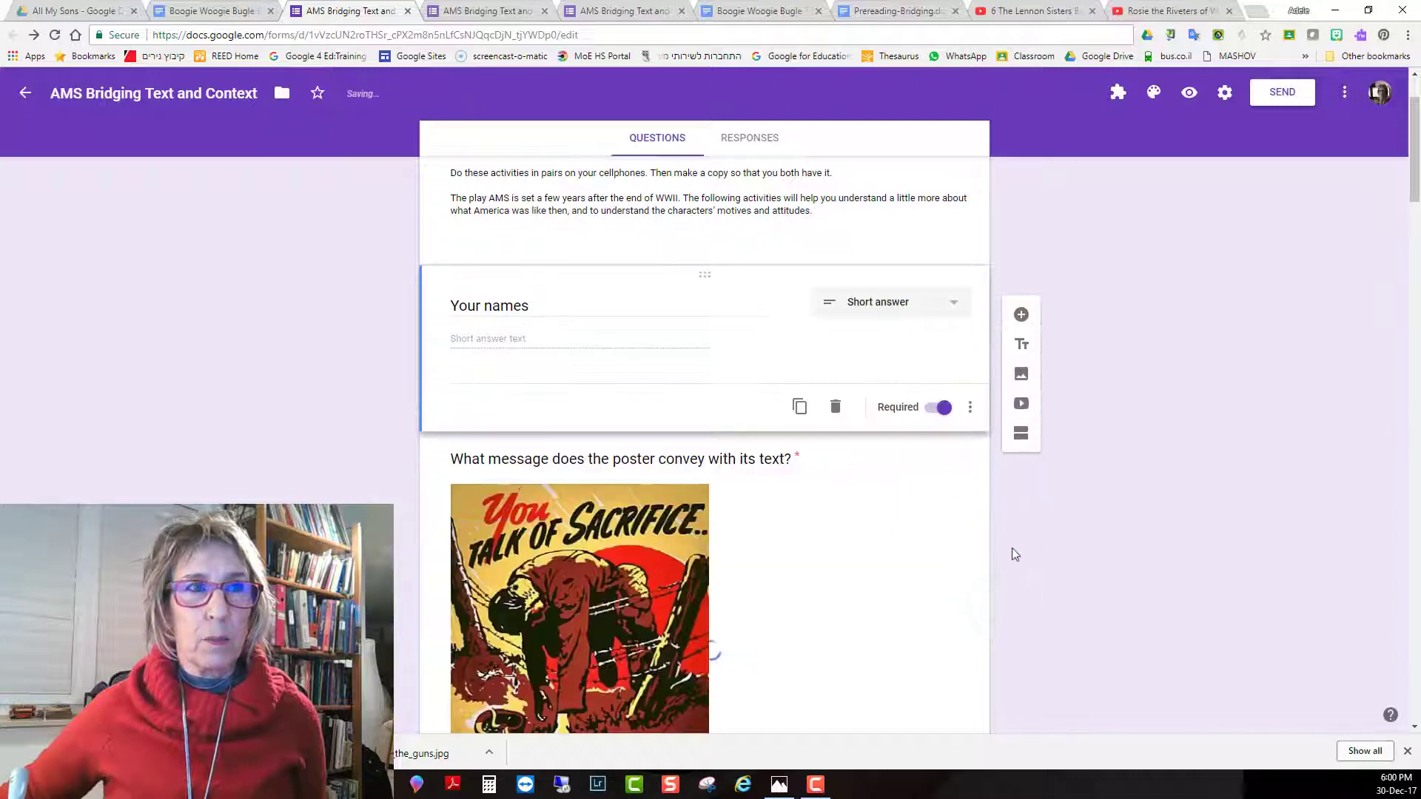
Look through the merged form's poster questions from start to end and open the form's responses
{"action": "scroll", "coordinate": [1058, 485], "scroll_direction": "down", "scroll_amount": 8}
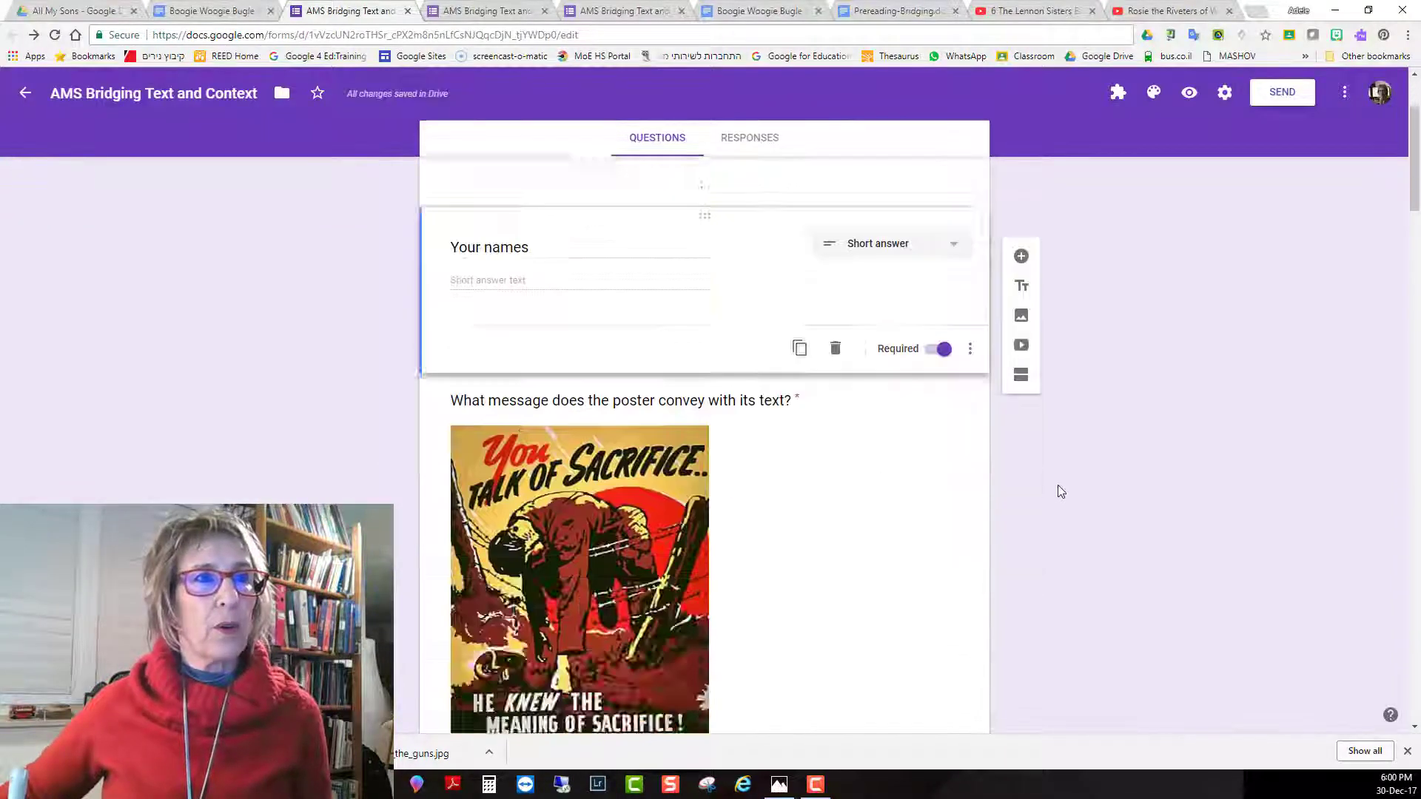
{"action": "scroll", "coordinate": [1060, 490], "scroll_direction": "down", "scroll_amount": 10}
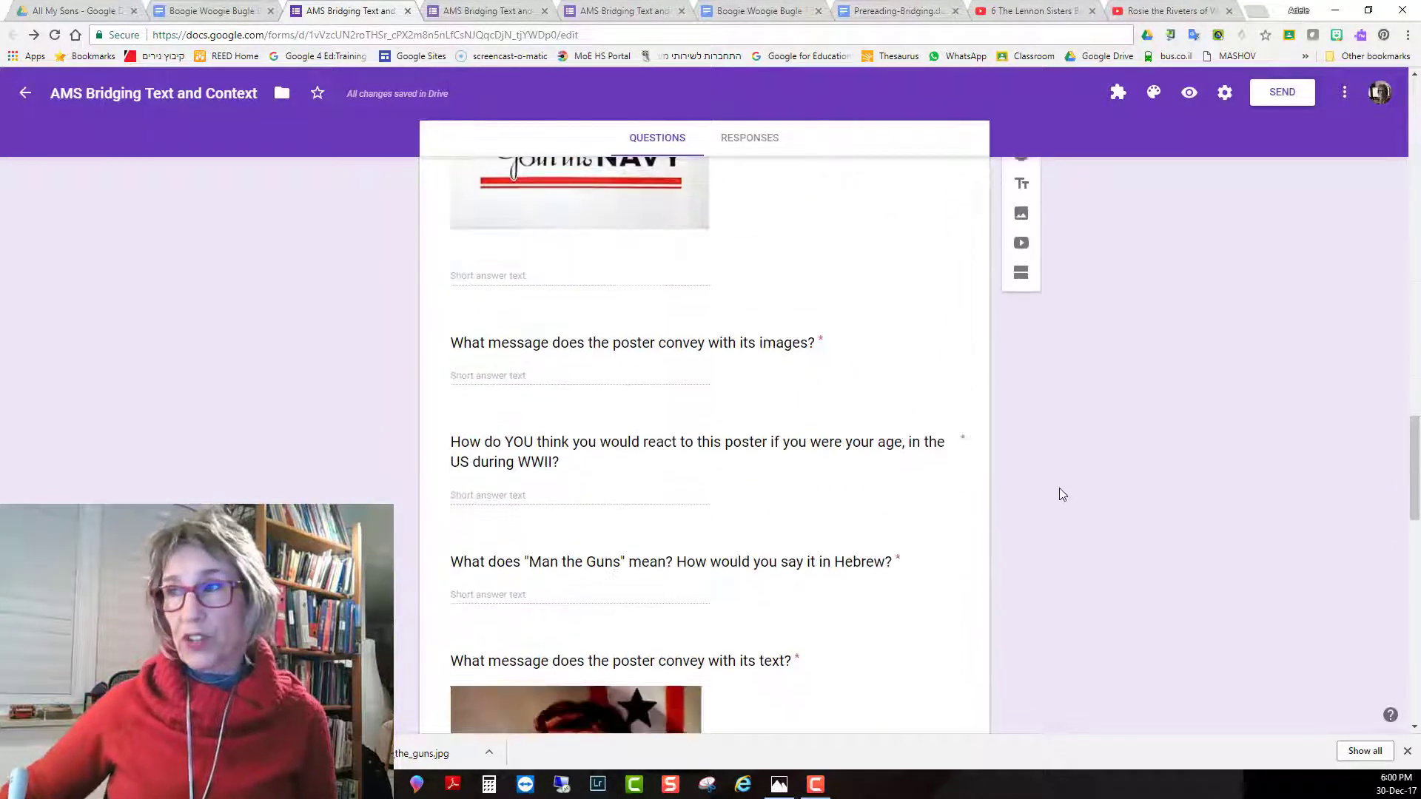
{"action": "scroll", "coordinate": [1066, 488], "scroll_direction": "down", "scroll_amount": 10}
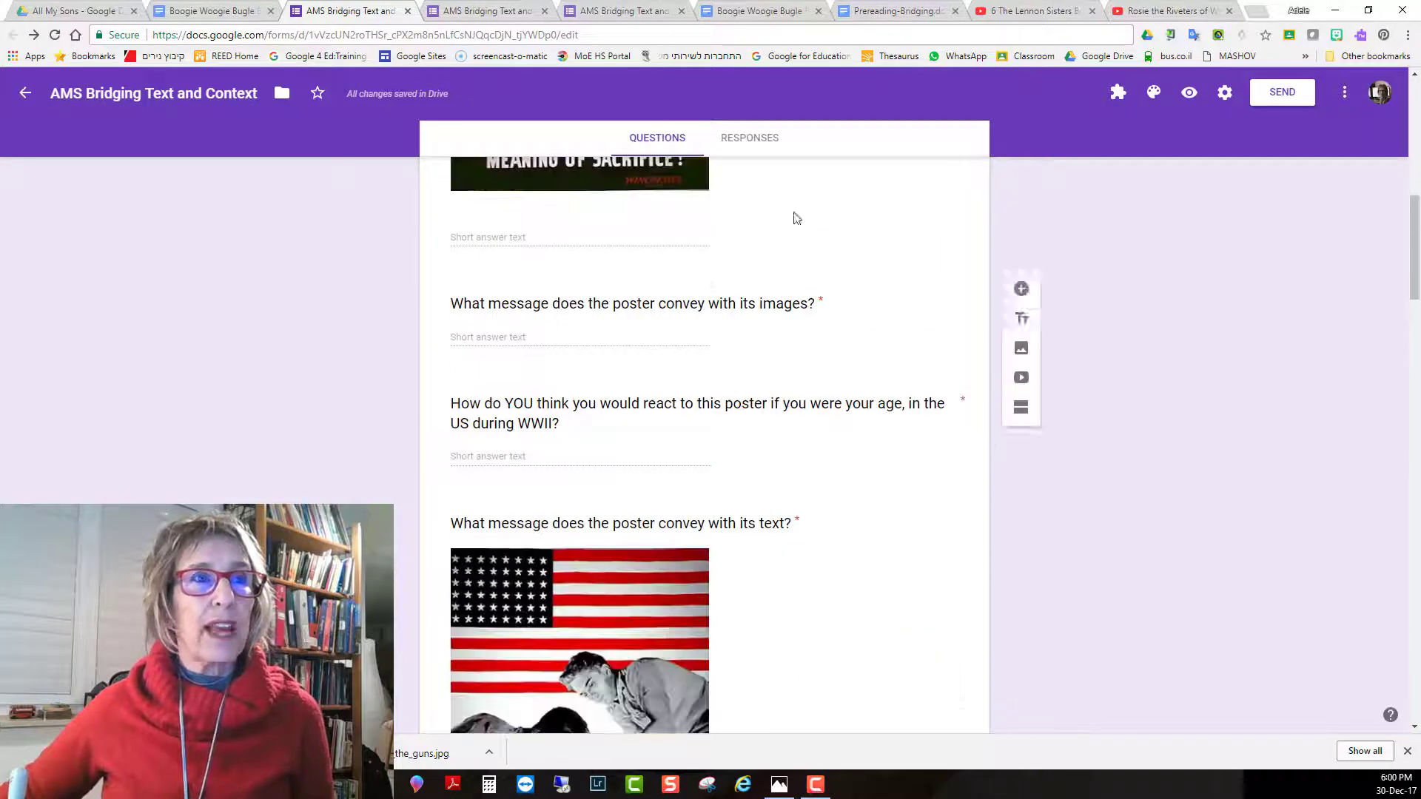
{"action": "left_click", "coordinate": [760, 141]}
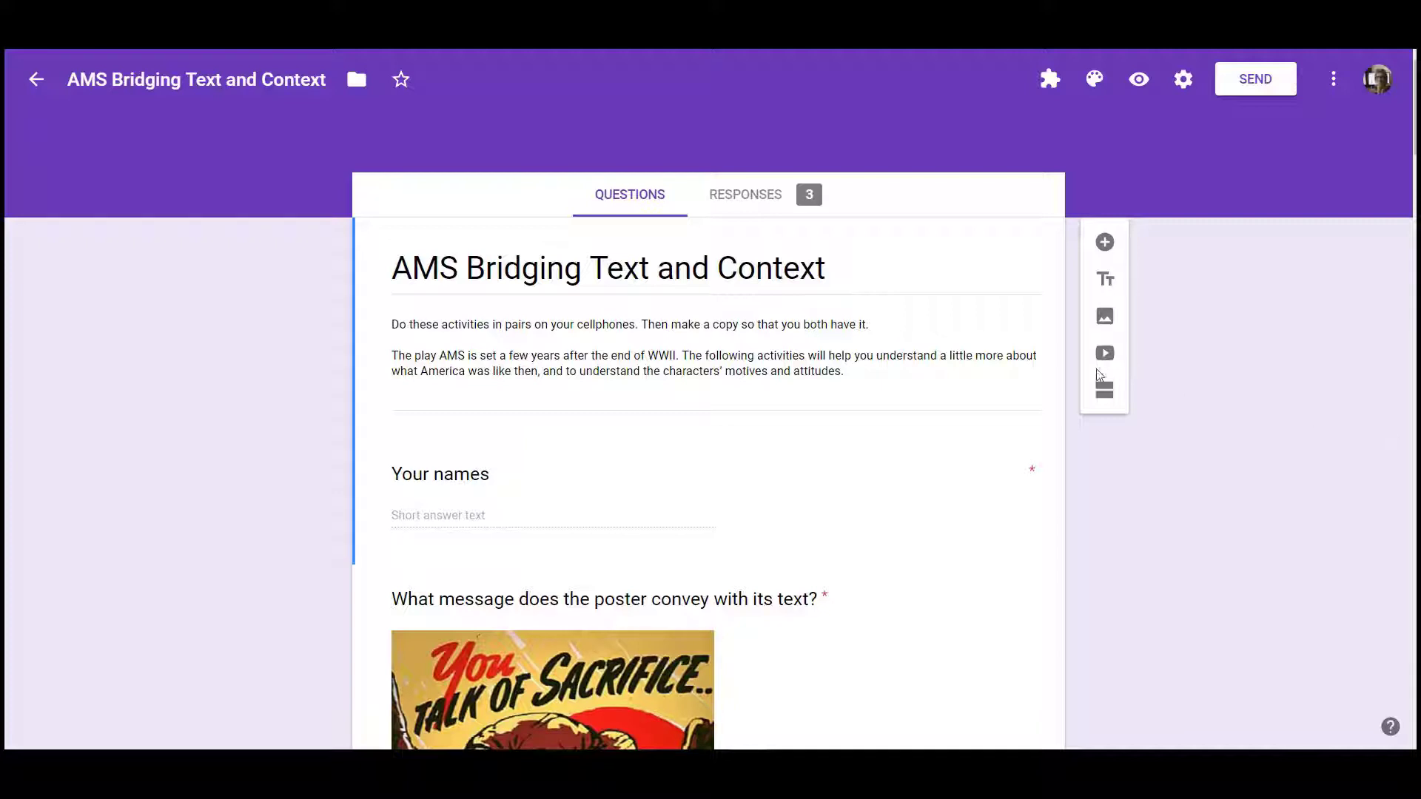
Copy the form's shareable link from the send options, then close them
{"action": "scroll", "coordinate": [828, 367], "scroll_direction": "down", "scroll_amount": 4}
{"action": "scroll", "coordinate": [833, 363], "scroll_direction": "up", "scroll_amount": 4}
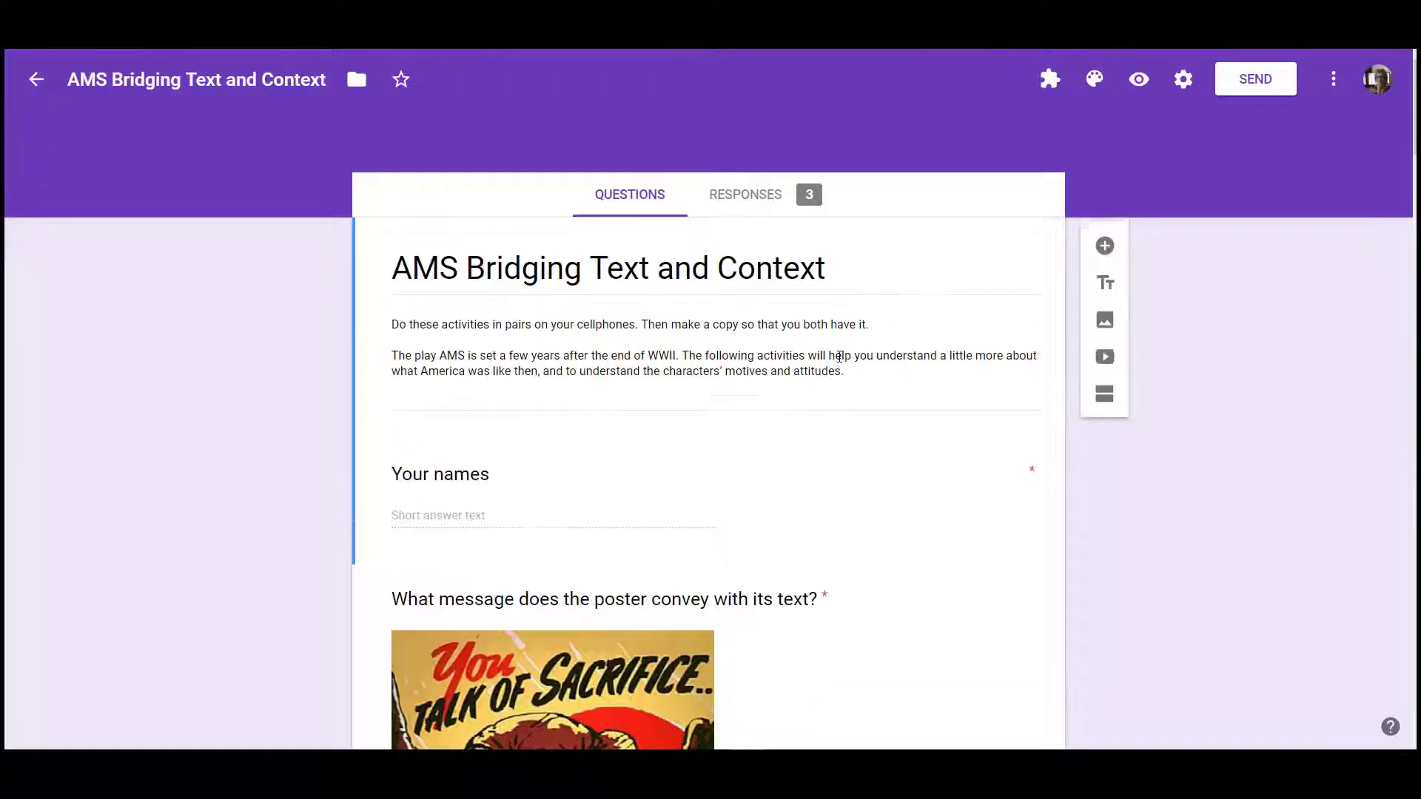
{"action": "left_click", "coordinate": [1260, 99]}
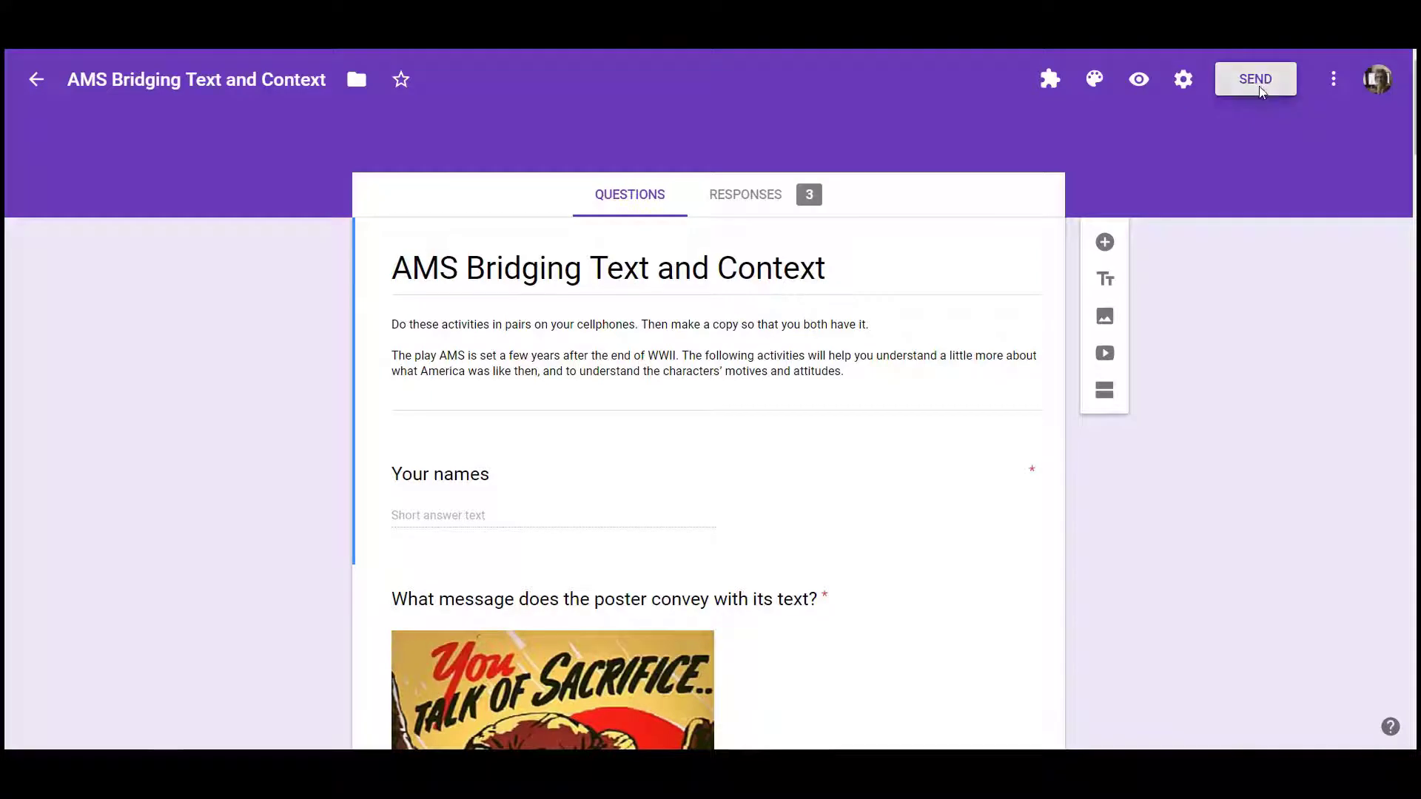
{"action": "left_click", "coordinate": [609, 221]}
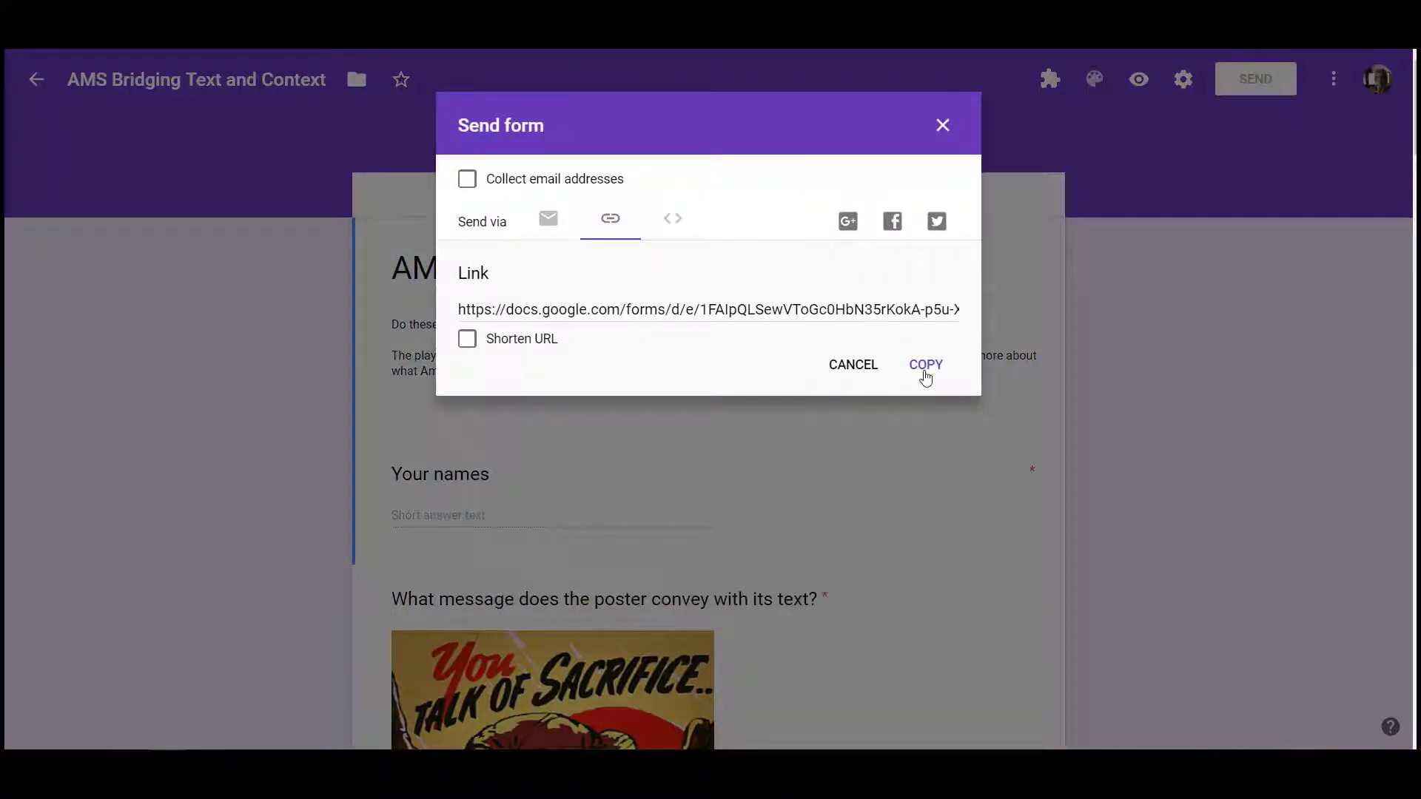
{"action": "left_click", "coordinate": [925, 374]}
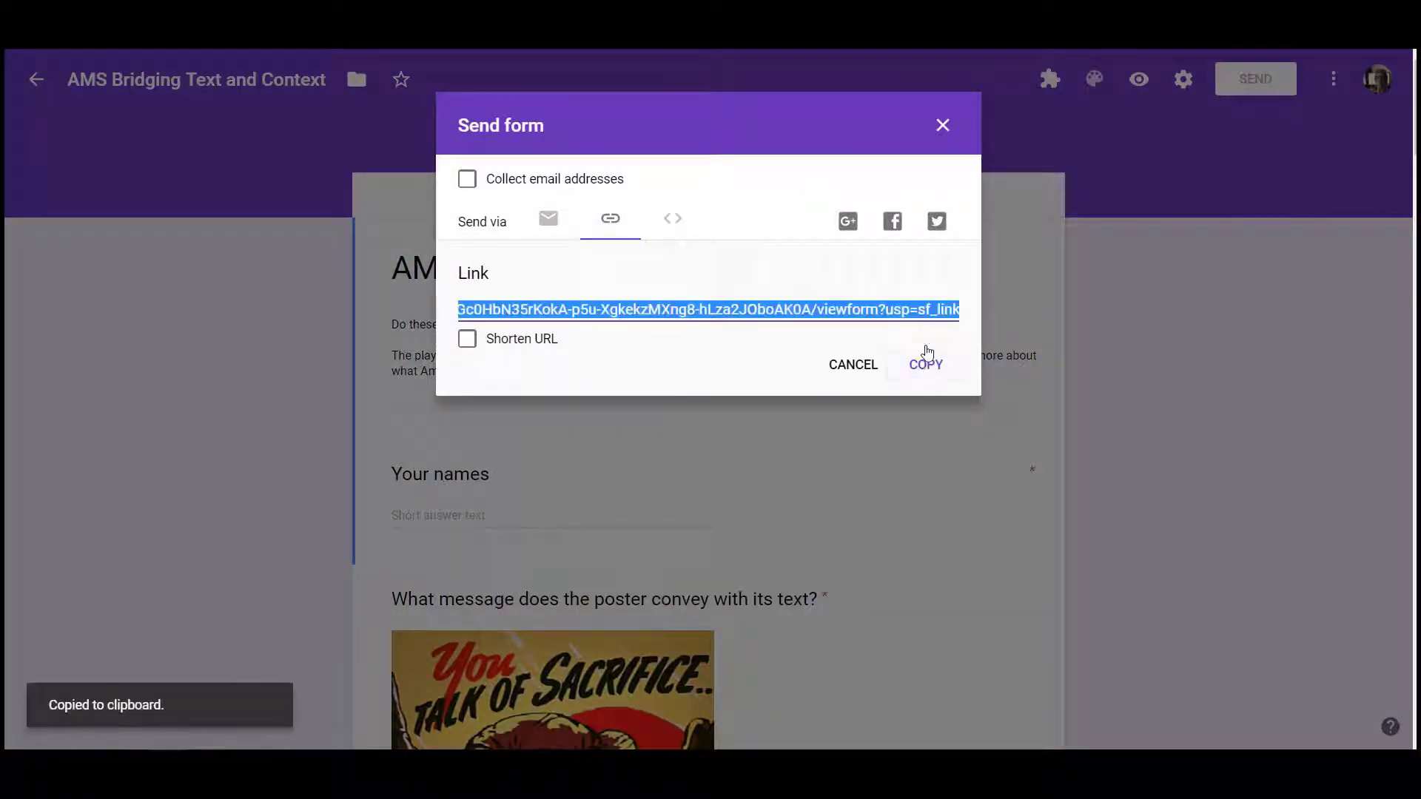
{"action": "left_click", "coordinate": [952, 125]}
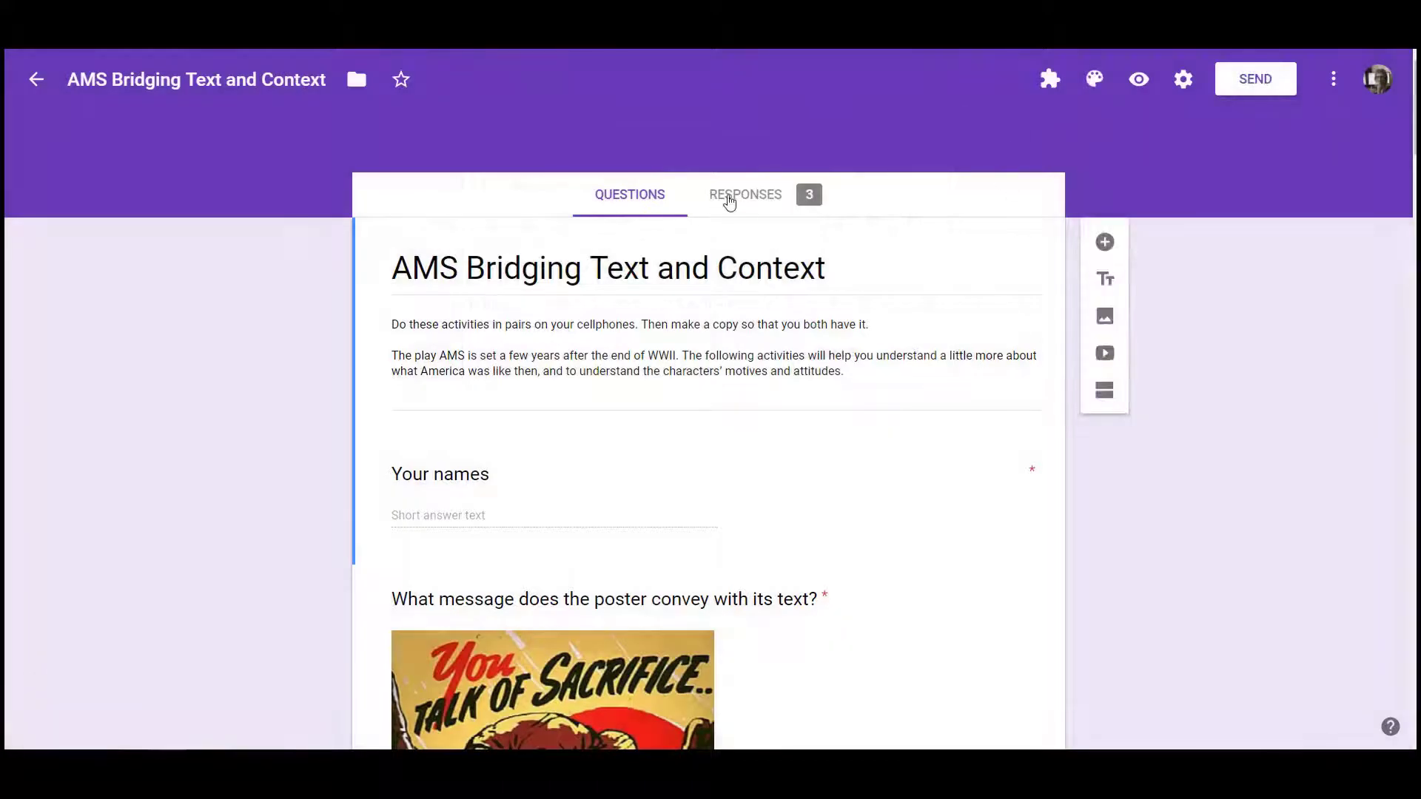
Open the form's responses in a Google Sheets spreadsheet and look across the answer columns
{"action": "left_click", "coordinate": [729, 198]}
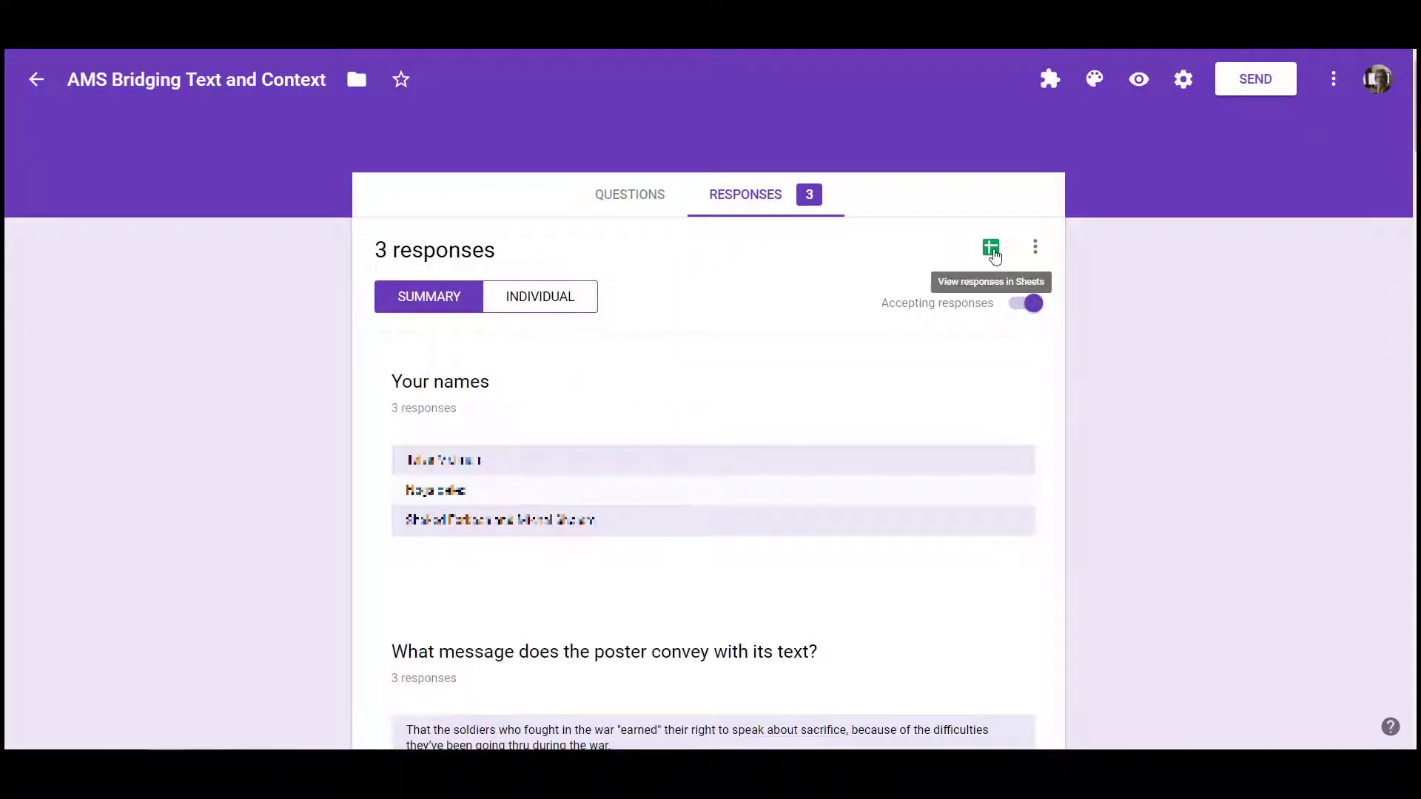
{"action": "left_click", "coordinate": [992, 249]}
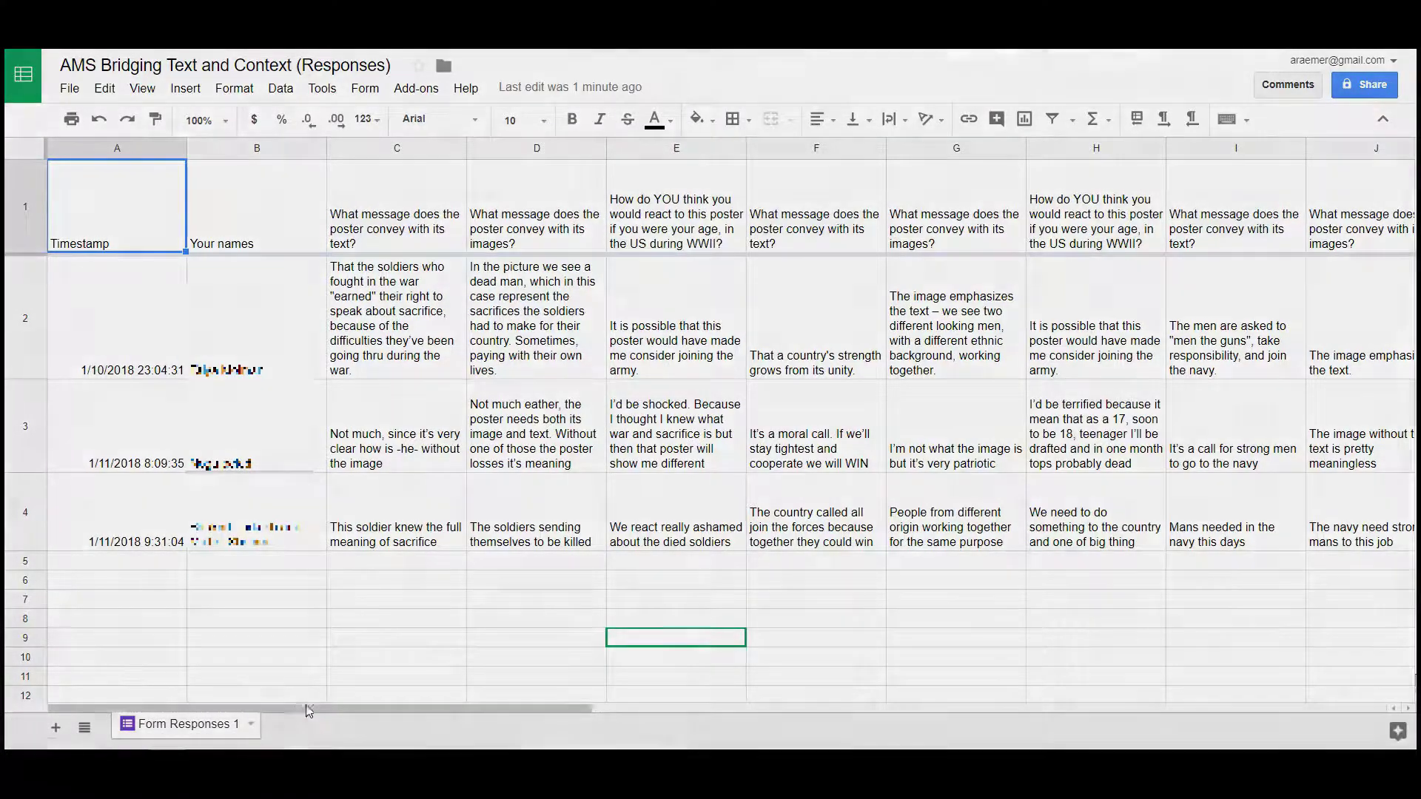
{"action": "left_click_drag", "start_coordinate": [298, 709], "coordinate": [945, 725]}
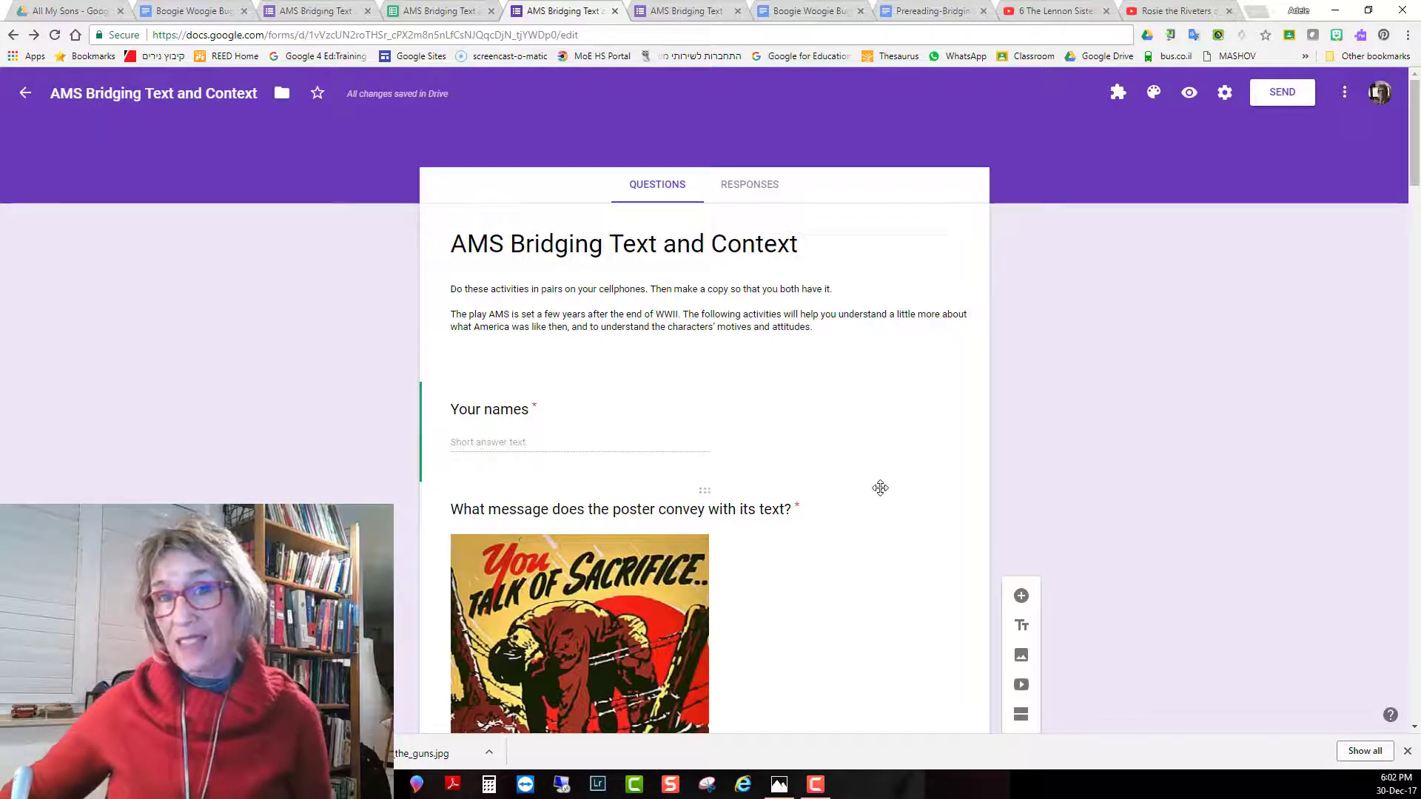
Open the sending options for the AMS Bridging Text and Context form
{"action": "left_click", "coordinate": [1276, 95]}
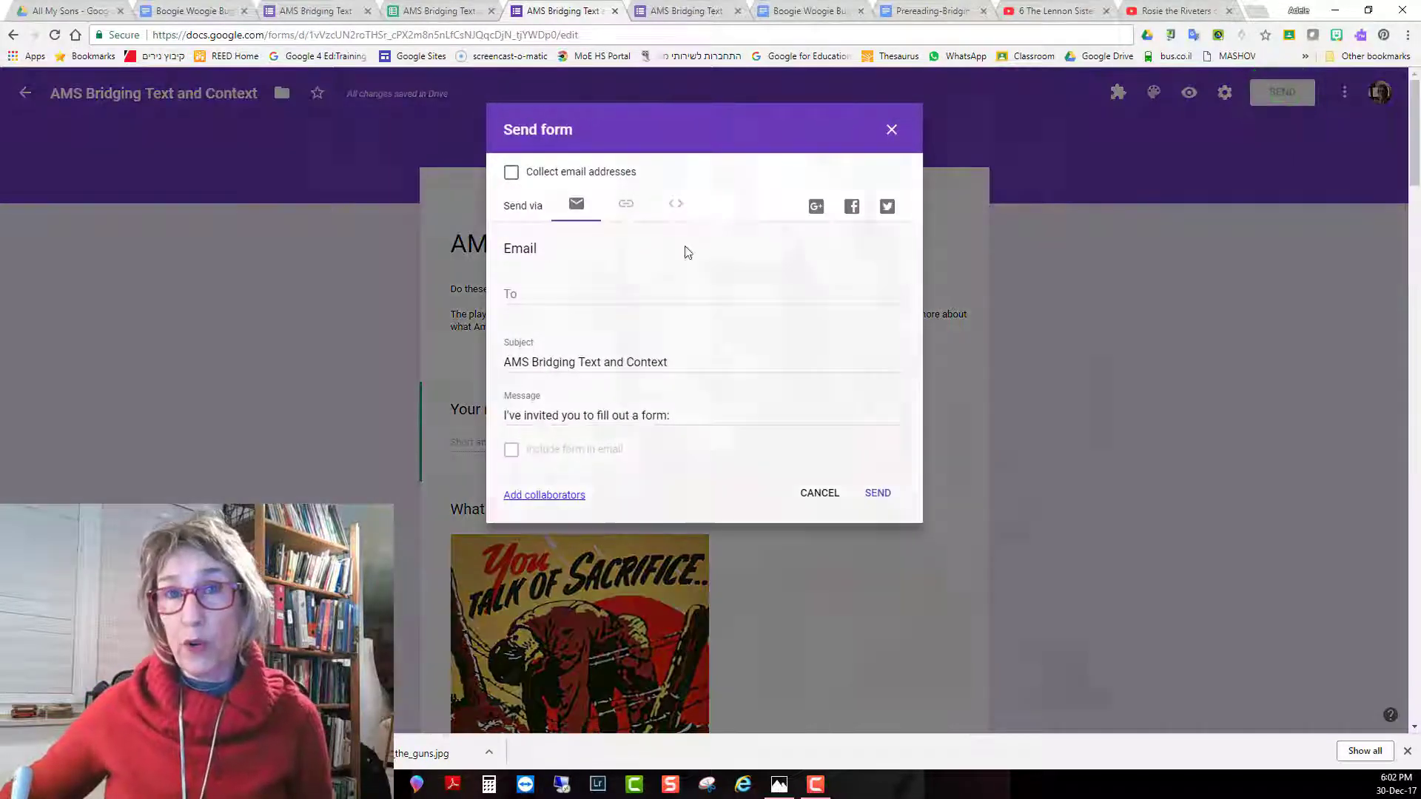